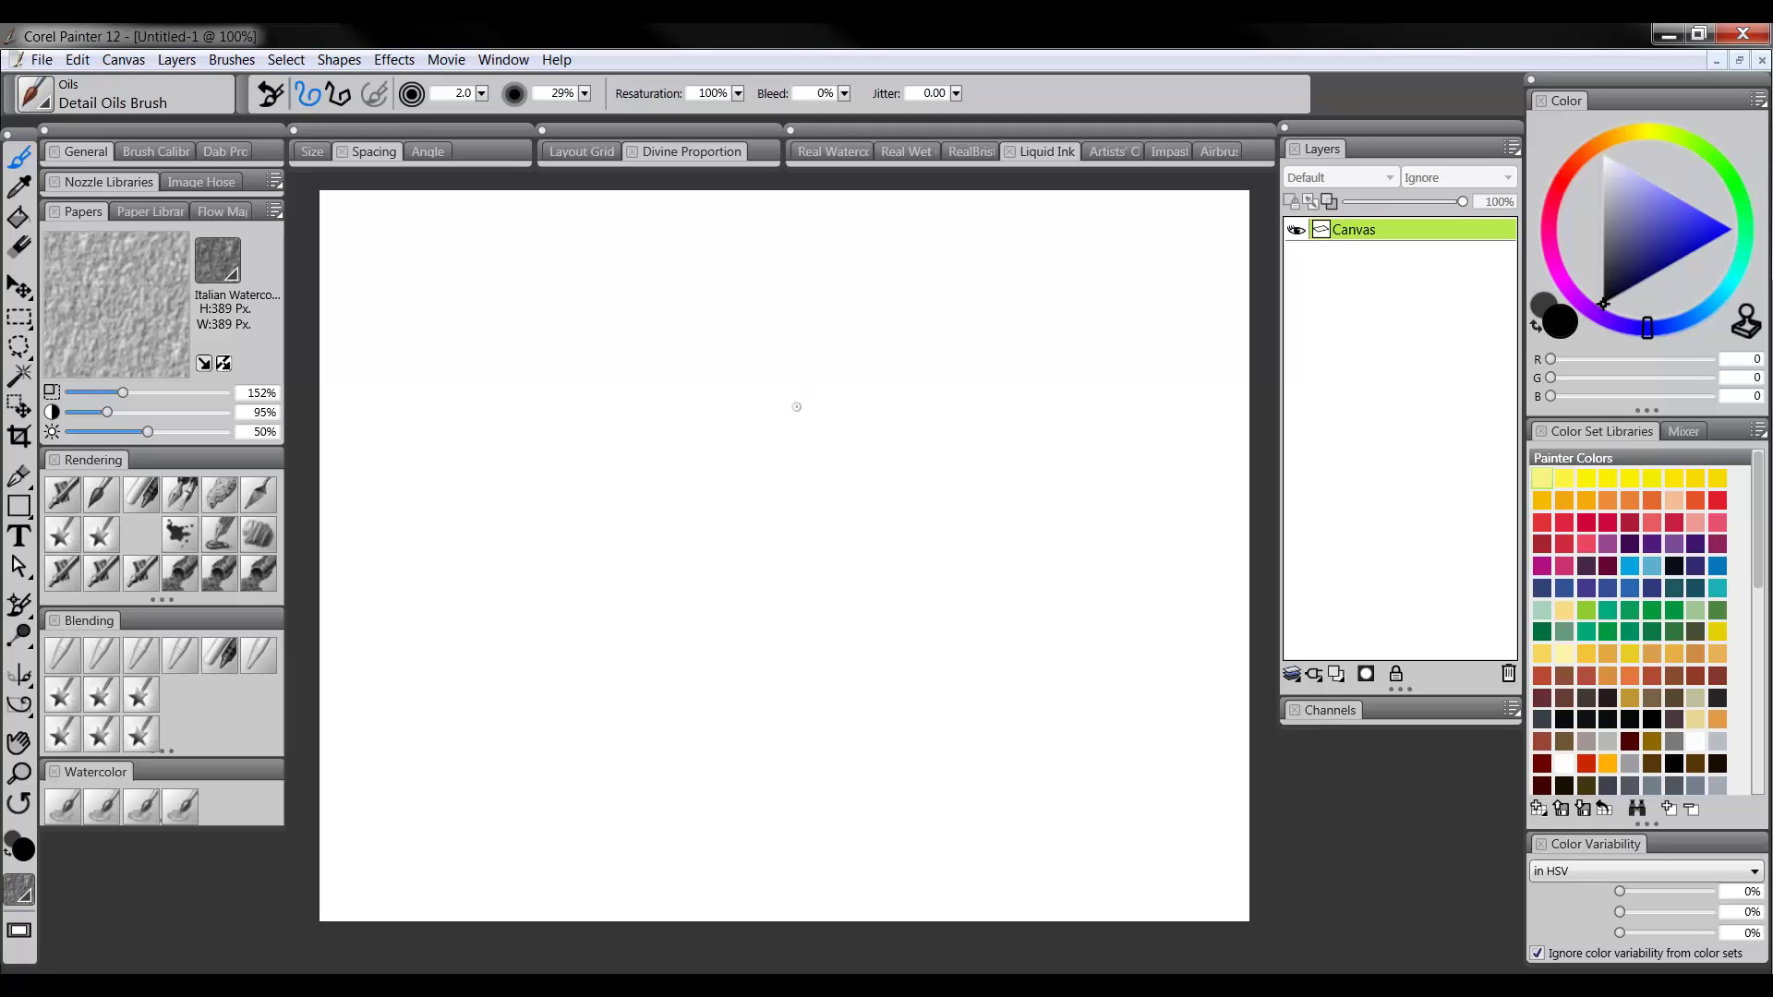
# Make two curved test strokes and undo both, leaving the canvas blank
pyautogui.moveTo(727, 494); pyautogui.dragTo(803, 404)
pyautogui.hotkey('ctrl', 'z')
pyautogui.hotkey('ctrl', 'z')
pyautogui.moveTo(681, 526)
pyautogui.mouseDown()
pyautogui.moveTo(846, 404)
pyautogui.moveTo(949, 363)
pyautogui.moveTo(812, 426)
pyautogui.moveTo(675, 528)
pyautogui.mouseUp()
pyautogui.hotkey('ctrl', 'z')
# Pick a mid grey (RGB 105) and add a new layer named 'sketch' above the Canvas
pyautogui.moveTo(1614, 233); pyautogui.dragTo(1586, 246)
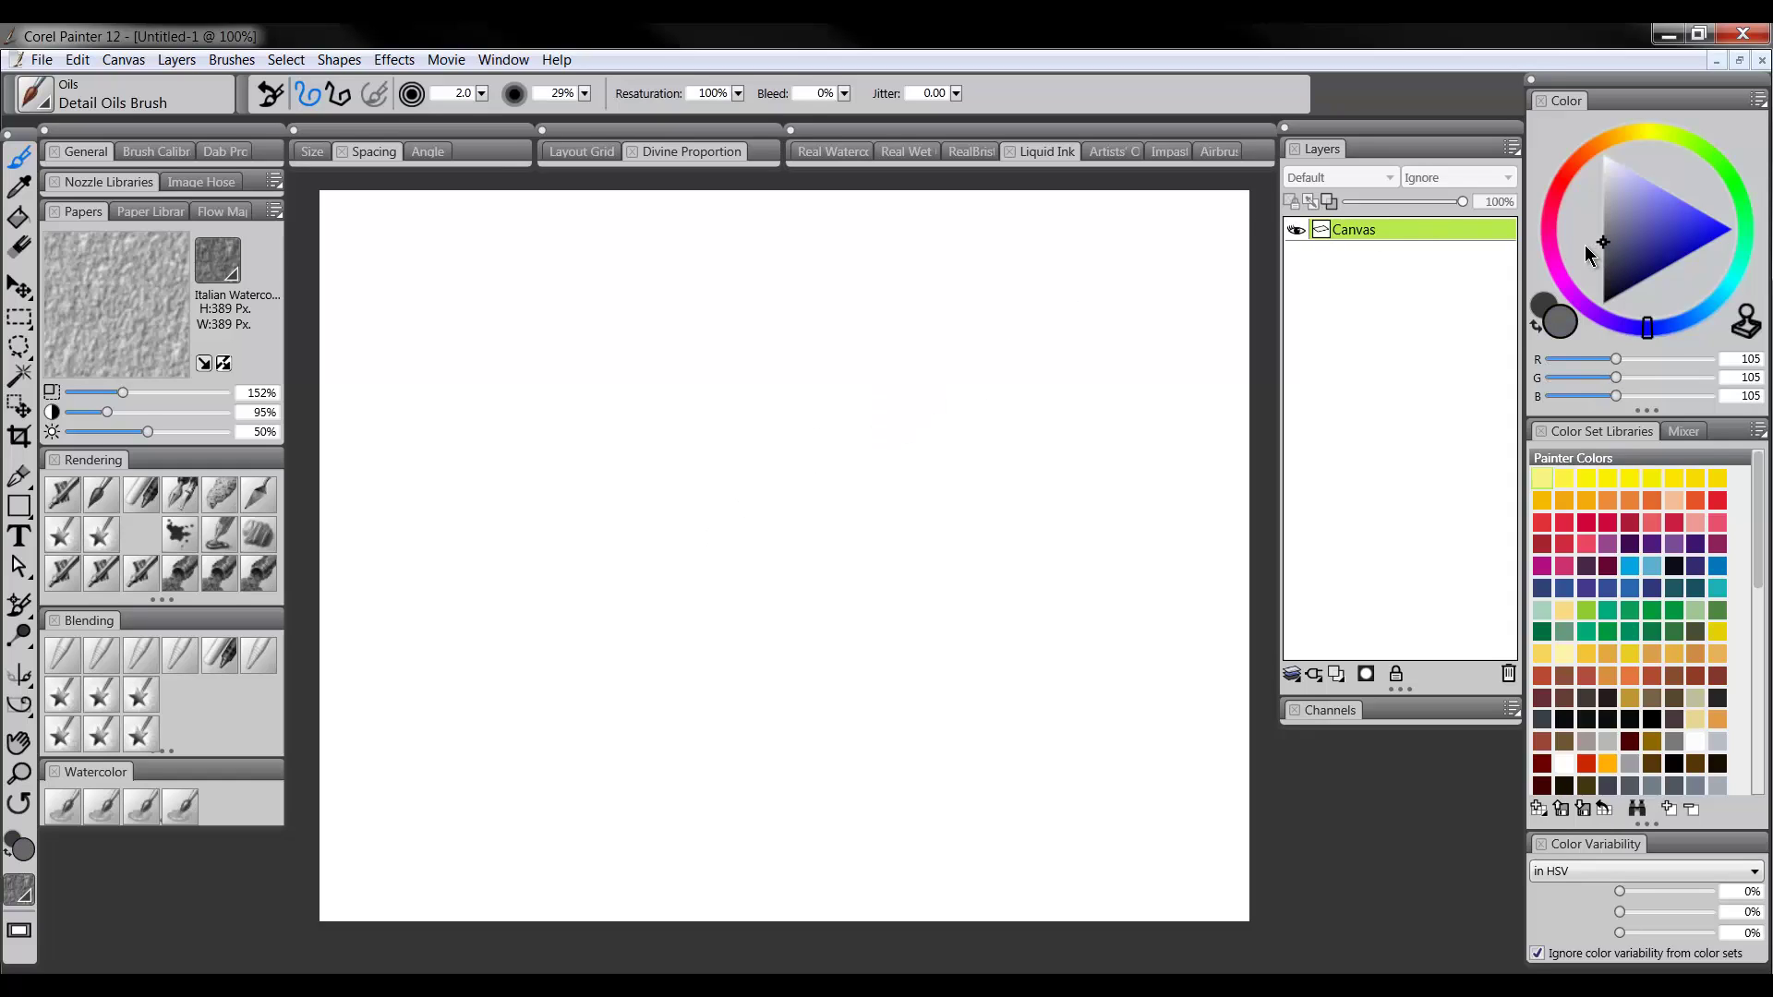
pyautogui.click(1335, 673)
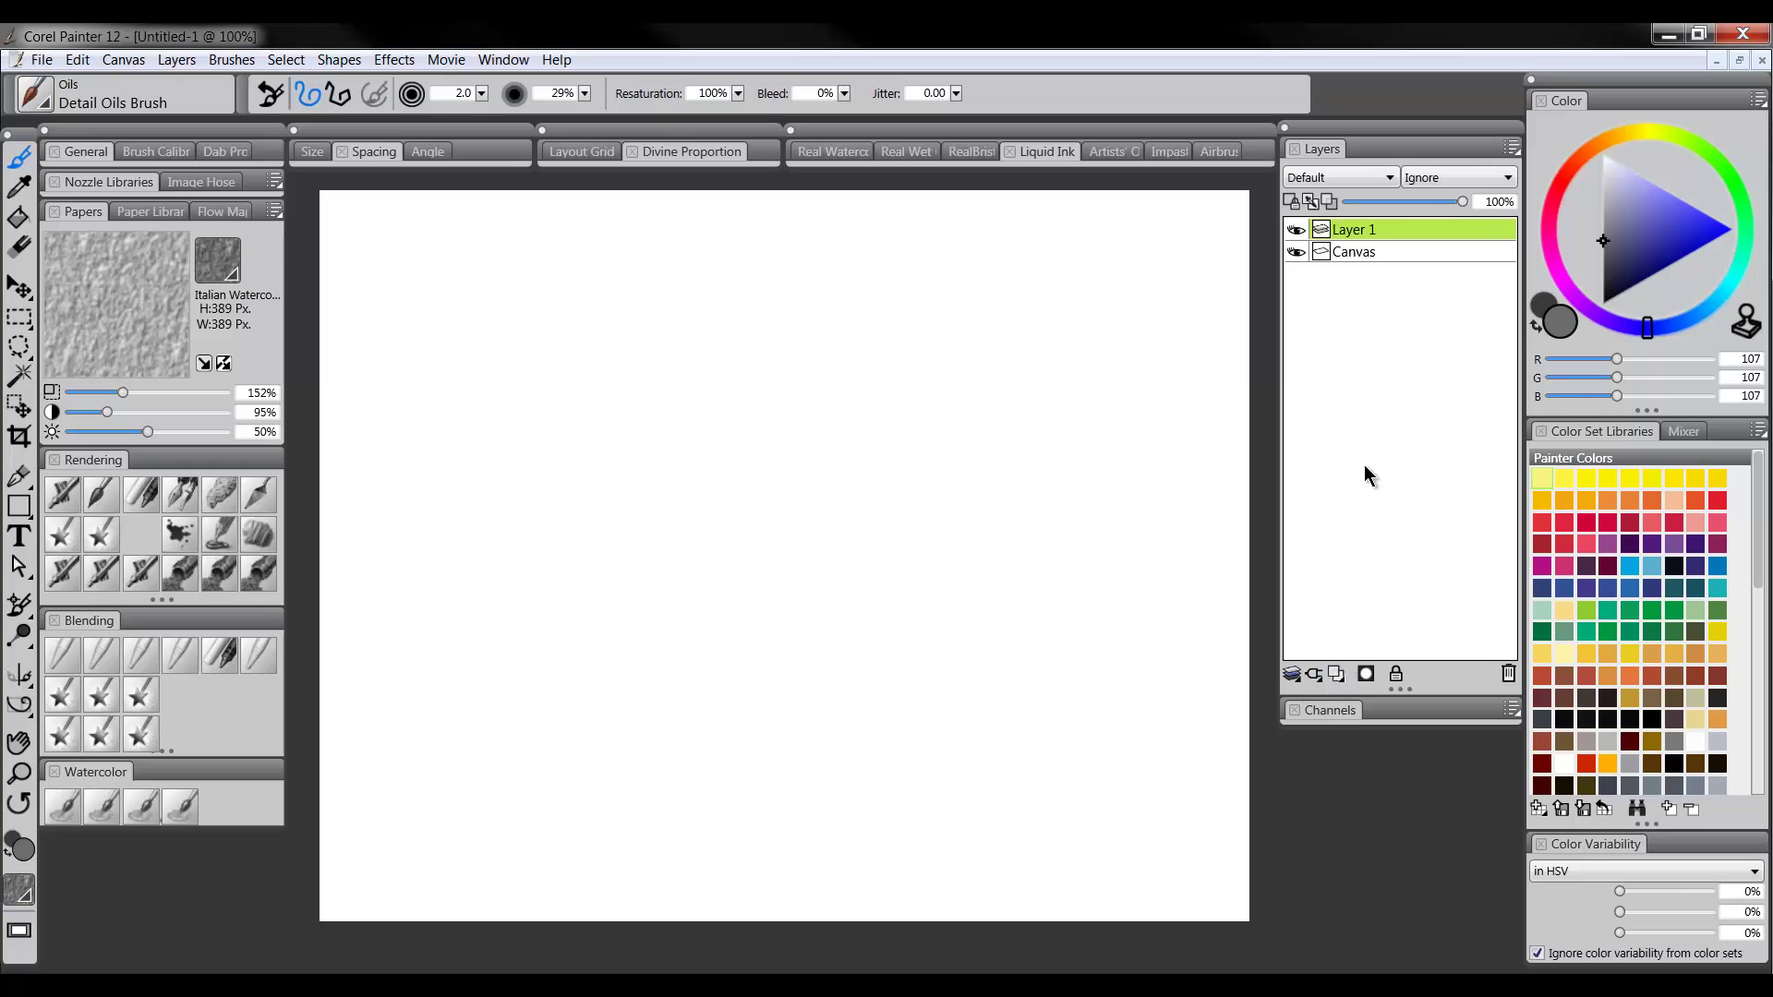
pyautogui.doubleClick(1359, 229)
pyautogui.write('sk')
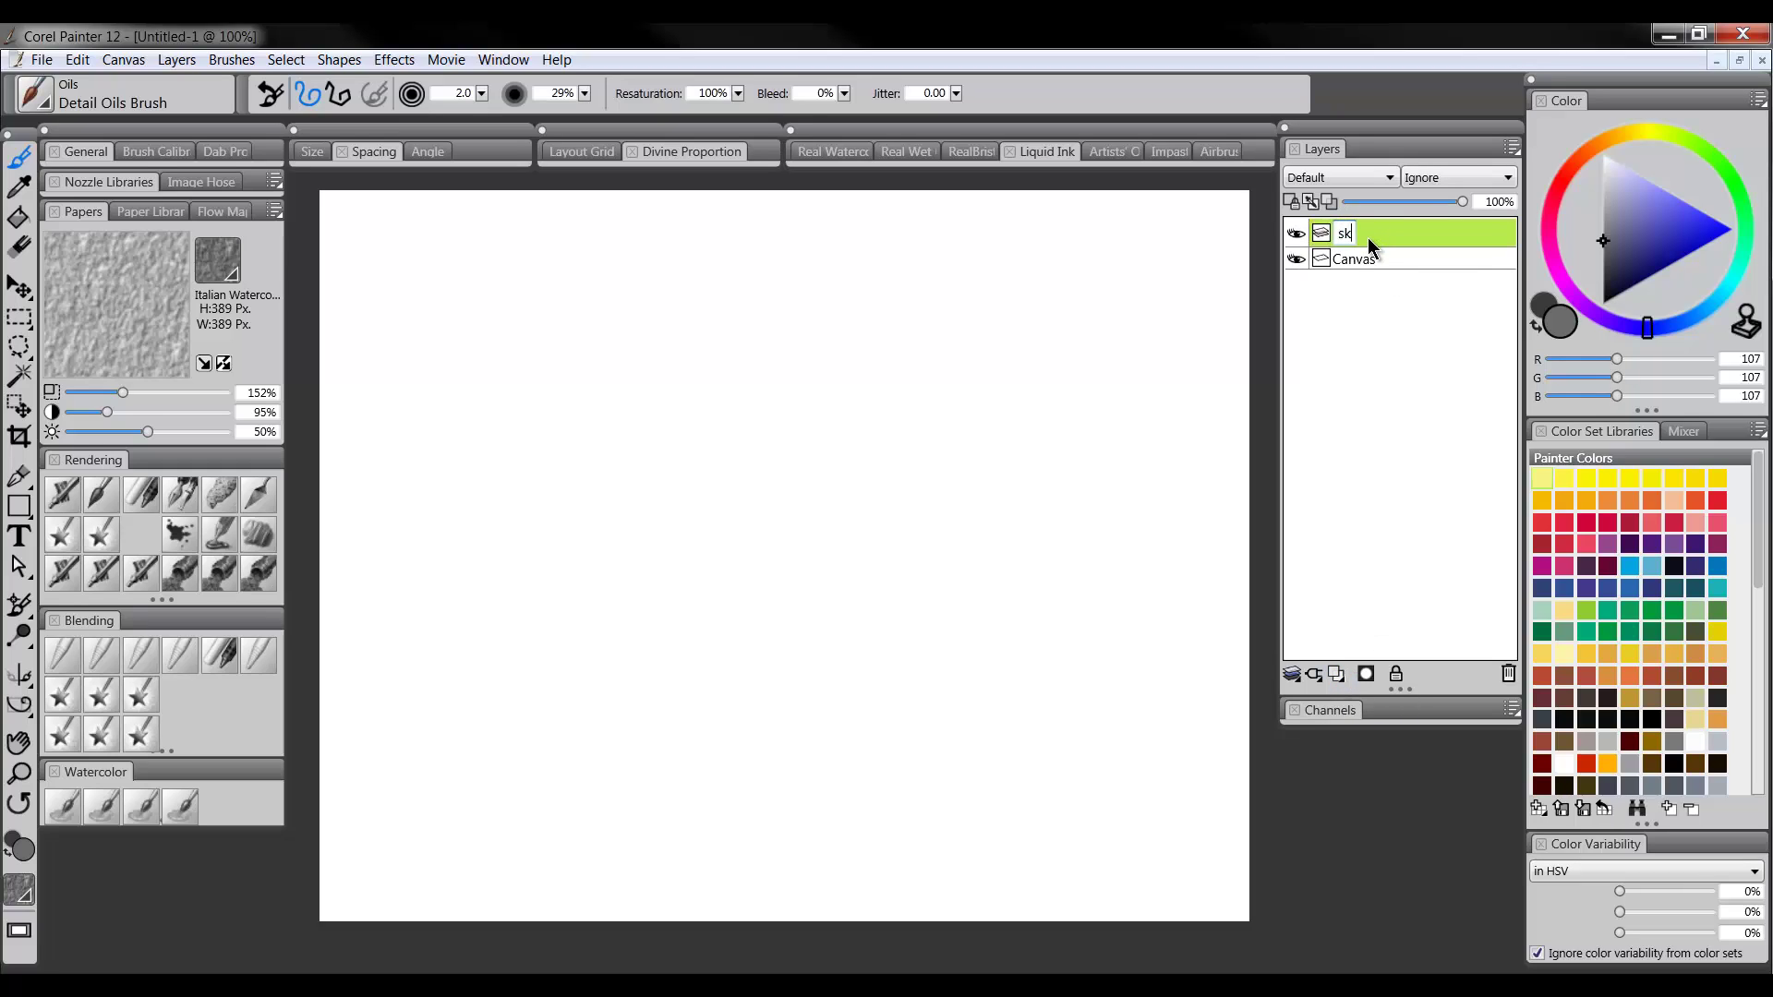
pyautogui.write('etch')
pyautogui.press('Return')
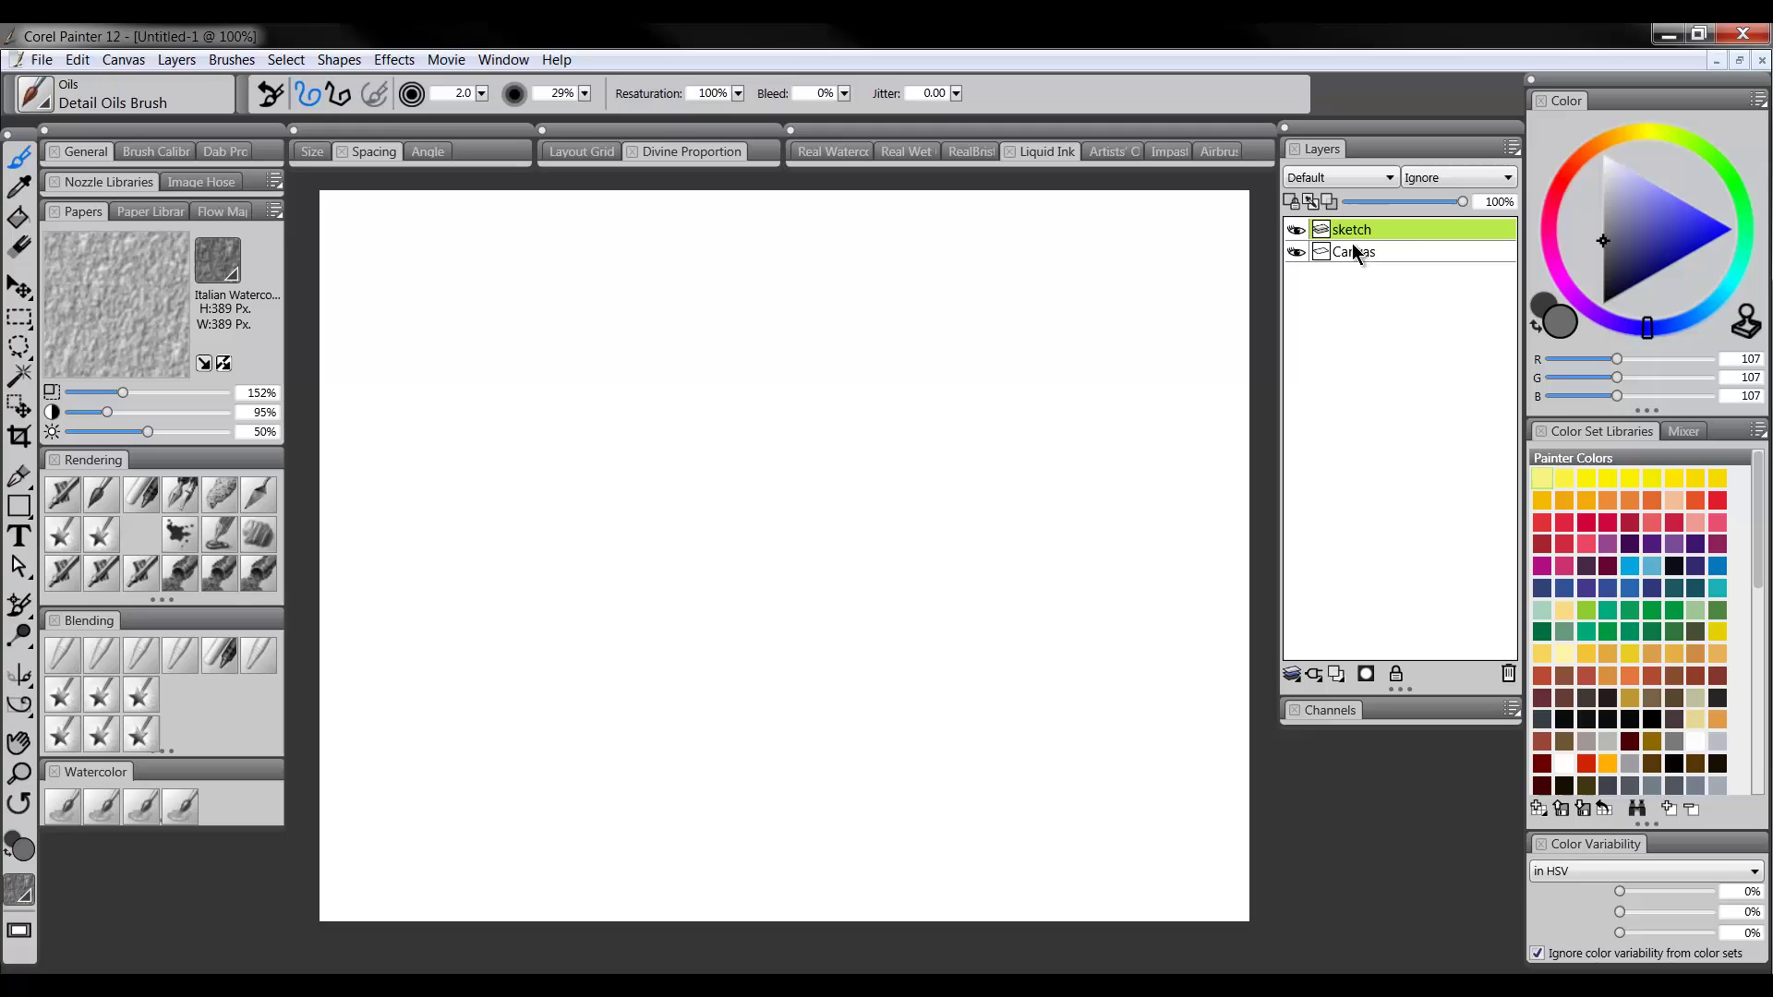
pyautogui.moveTo(1620, 227); pyautogui.dragTo(1586, 247)
# Build a loose grey circle near the canvas top from overlapping upper and lower arcs
pyautogui.moveTo(692, 333)
pyautogui.mouseDown()
pyautogui.moveTo(749, 286)
pyautogui.moveTo(714, 296)
pyautogui.moveTo(688, 386)
pyautogui.mouseUp()
pyautogui.hotkey('ctrl', 'z')
pyautogui.moveTo(780, 277); pyautogui.dragTo(838, 293)
pyautogui.moveTo(725, 429)
pyautogui.mouseDown()
pyautogui.moveTo(757, 455)
pyautogui.moveTo(835, 425)
pyautogui.mouseUp()
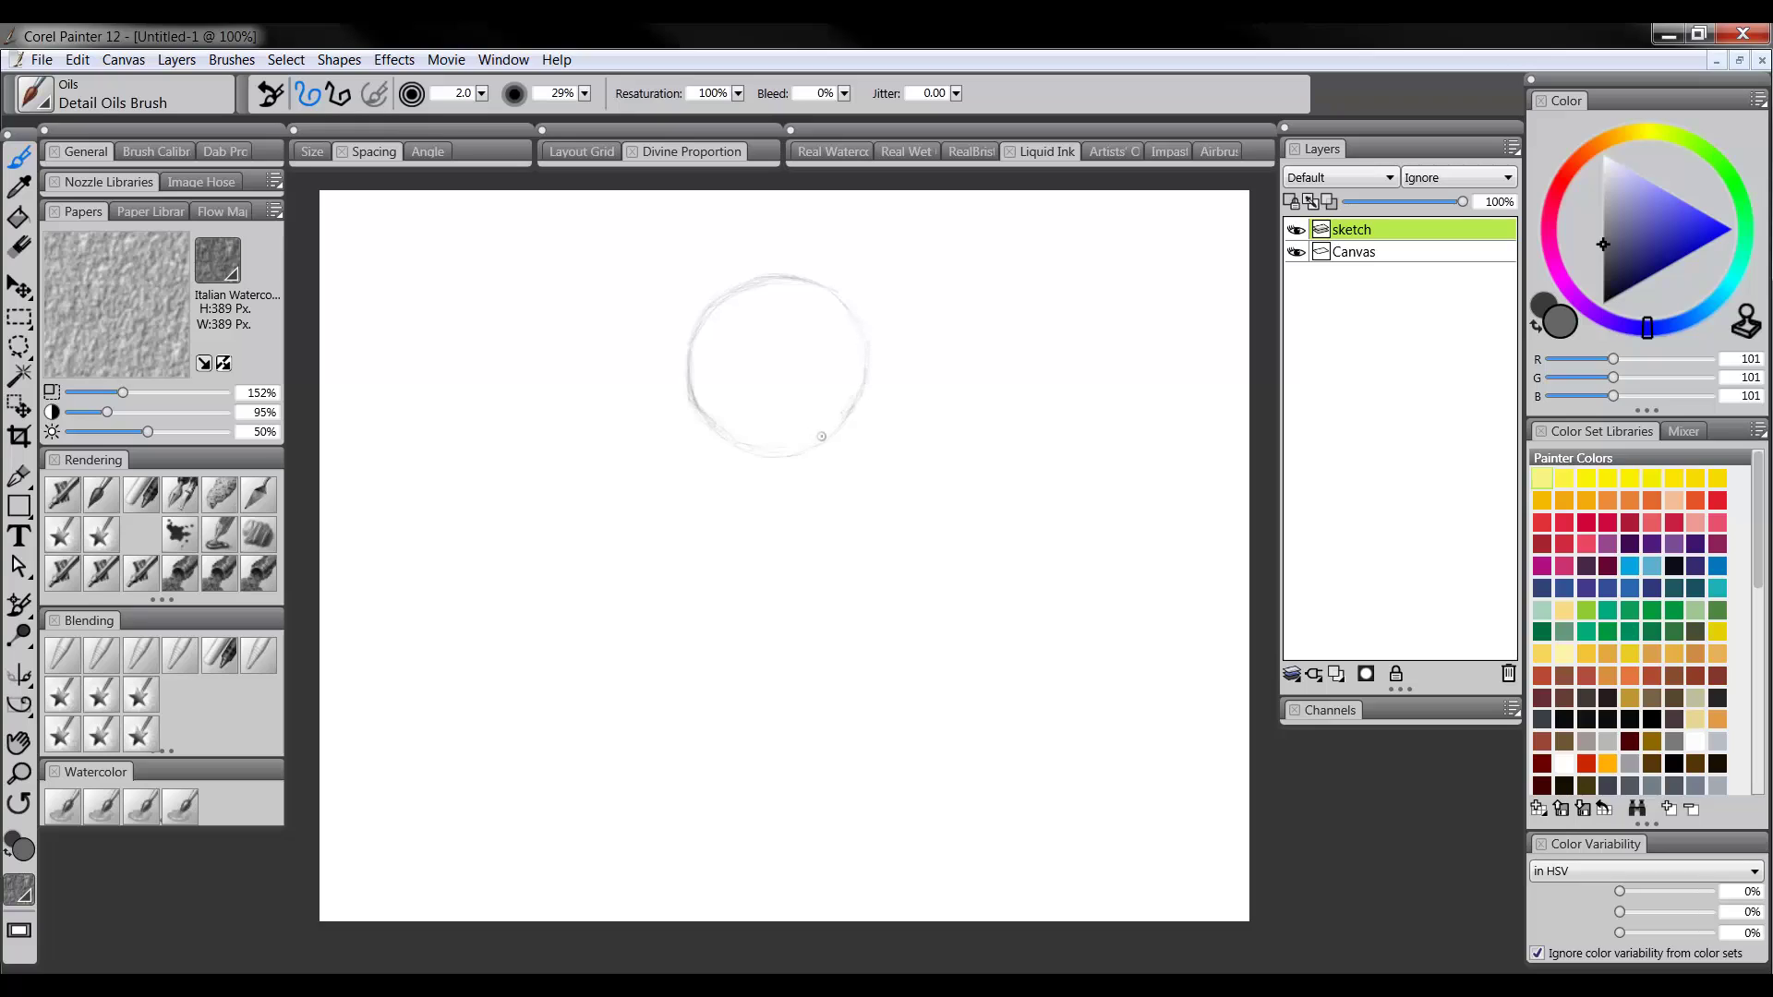
pyautogui.moveTo(843, 423); pyautogui.dragTo(862, 385)
pyautogui.moveTo(704, 418)
pyautogui.mouseDown()
pyautogui.moveTo(766, 454)
pyautogui.moveTo(806, 445)
pyautogui.mouseUp()
pyautogui.moveTo(695, 373)
pyautogui.mouseDown()
pyautogui.moveTo(741, 287)
pyautogui.moveTo(697, 322)
pyautogui.moveTo(750, 283)
pyautogui.moveTo(735, 290)
pyautogui.moveTo(829, 287)
pyautogui.moveTo(847, 306)
pyautogui.moveTo(785, 272)
pyautogui.moveTo(866, 362)
pyautogui.mouseUp()
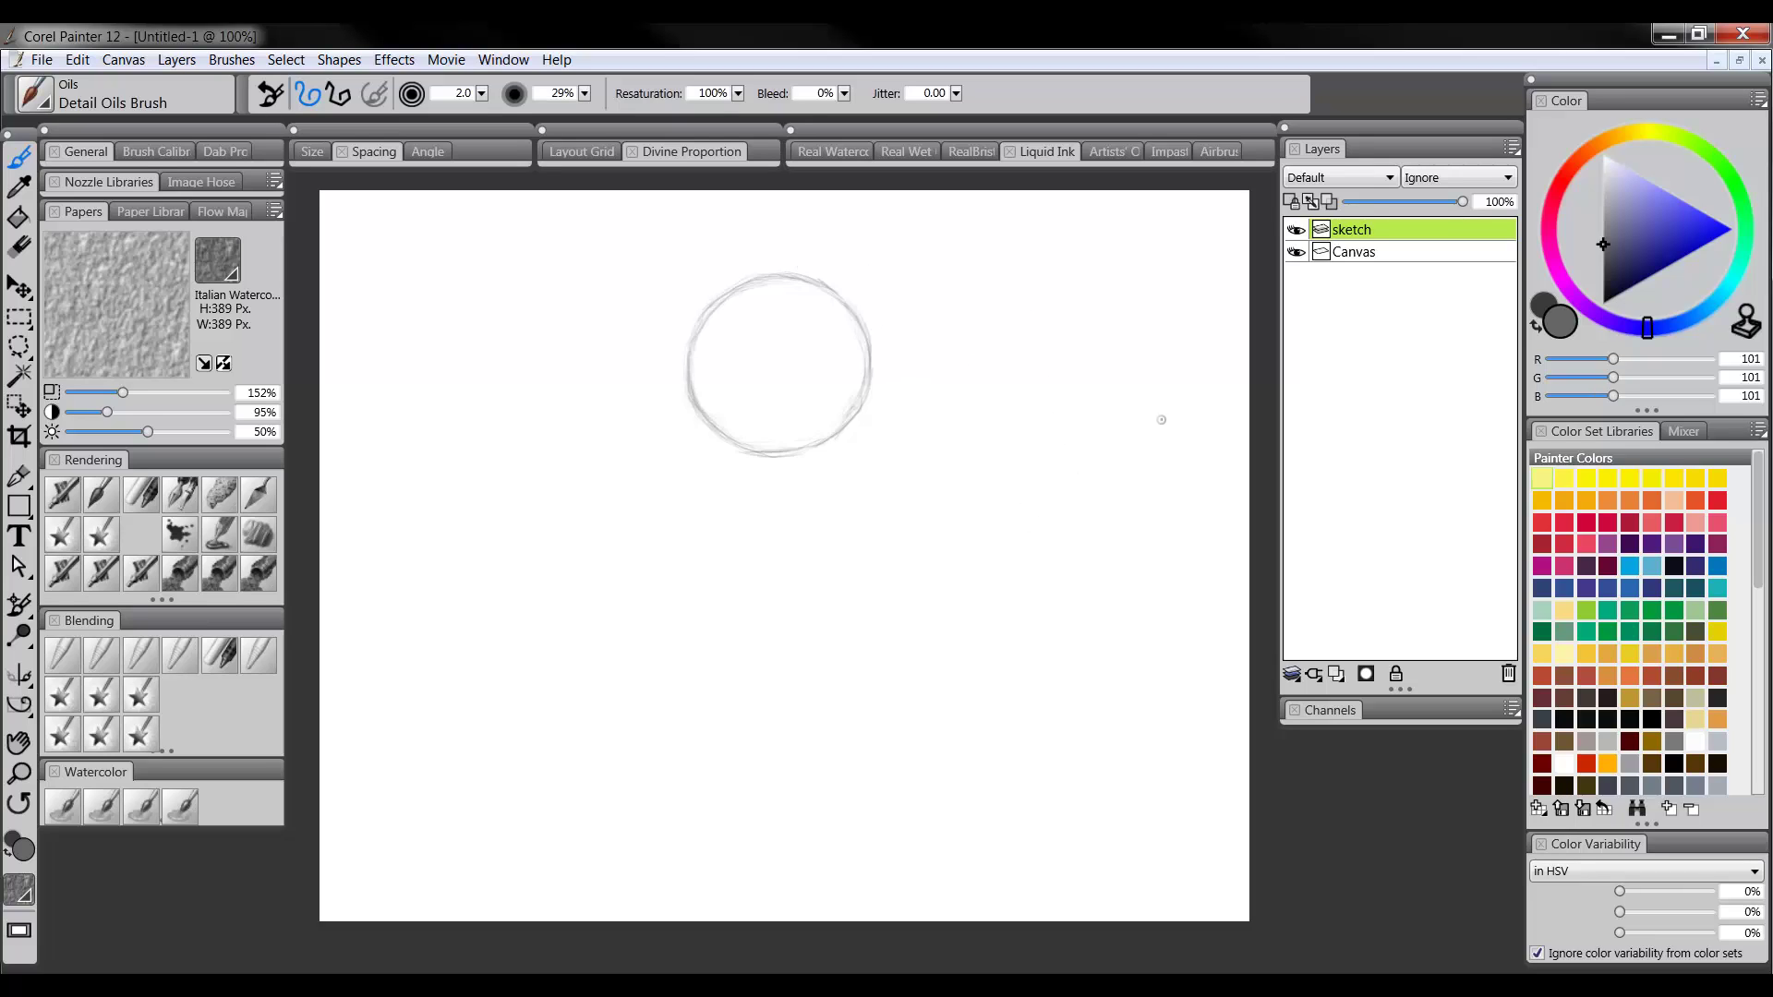
pyautogui.moveTo(827, 514); pyautogui.dragTo(840, 559)
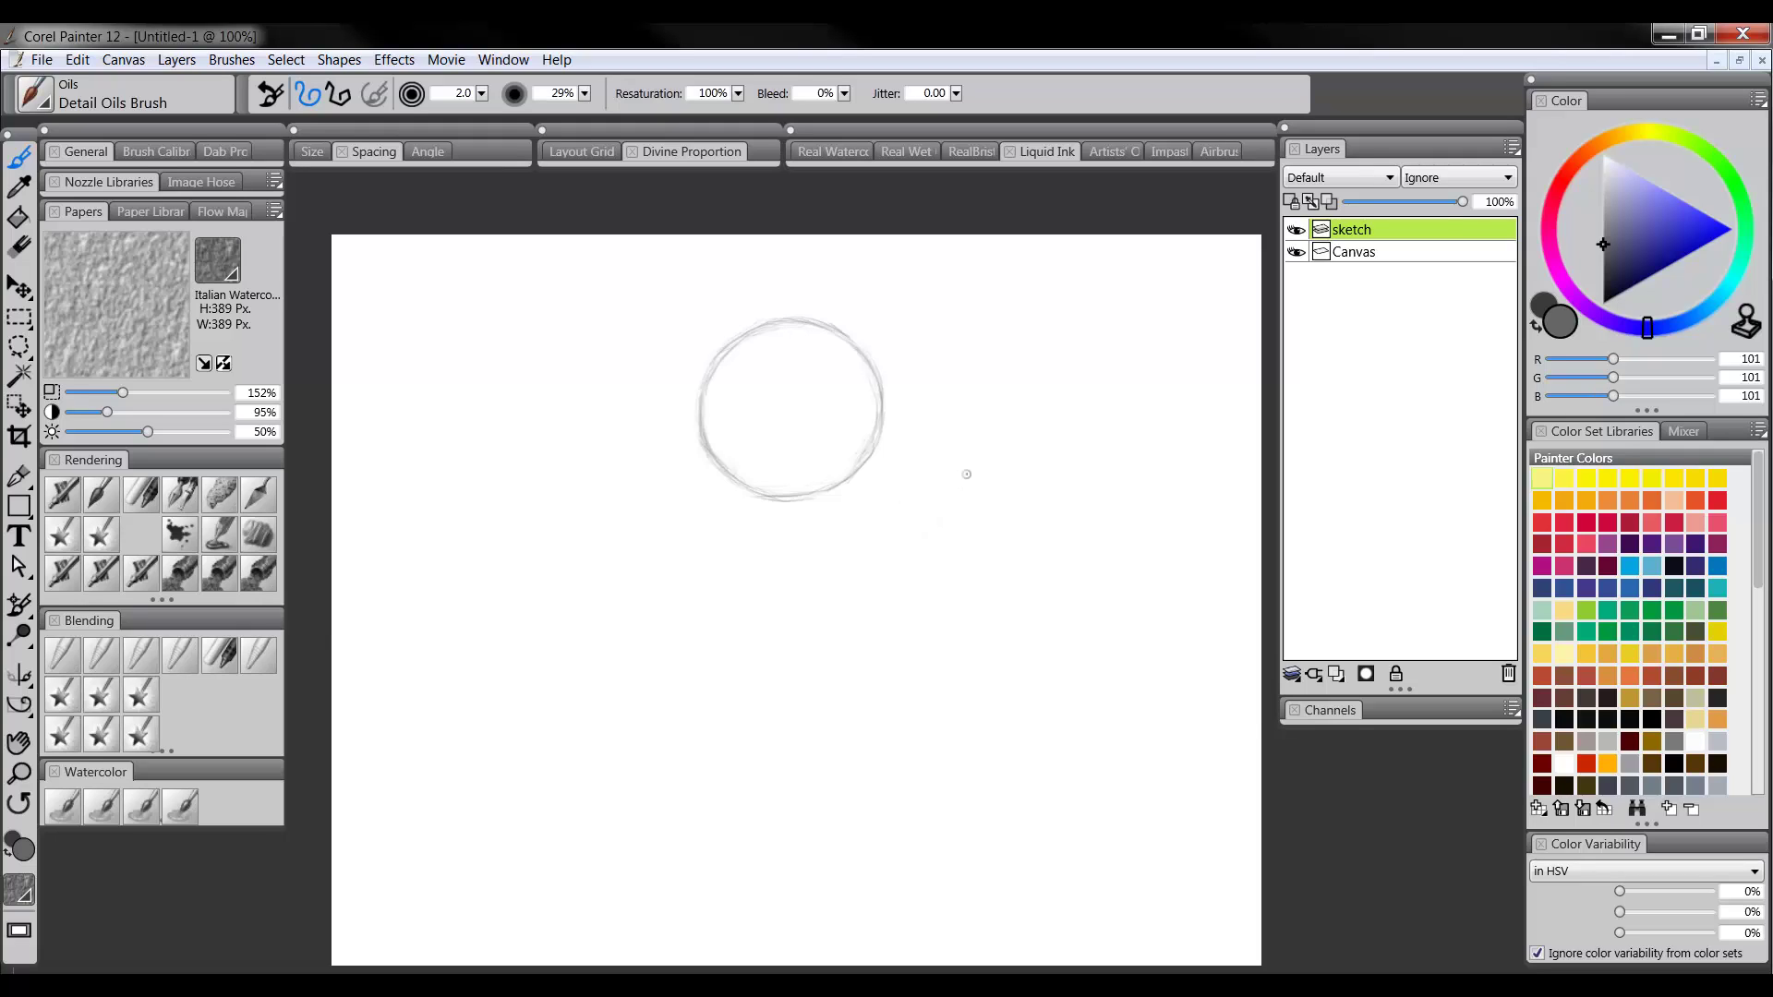
pyautogui.moveTo(967, 474); pyautogui.dragTo(808, 524)
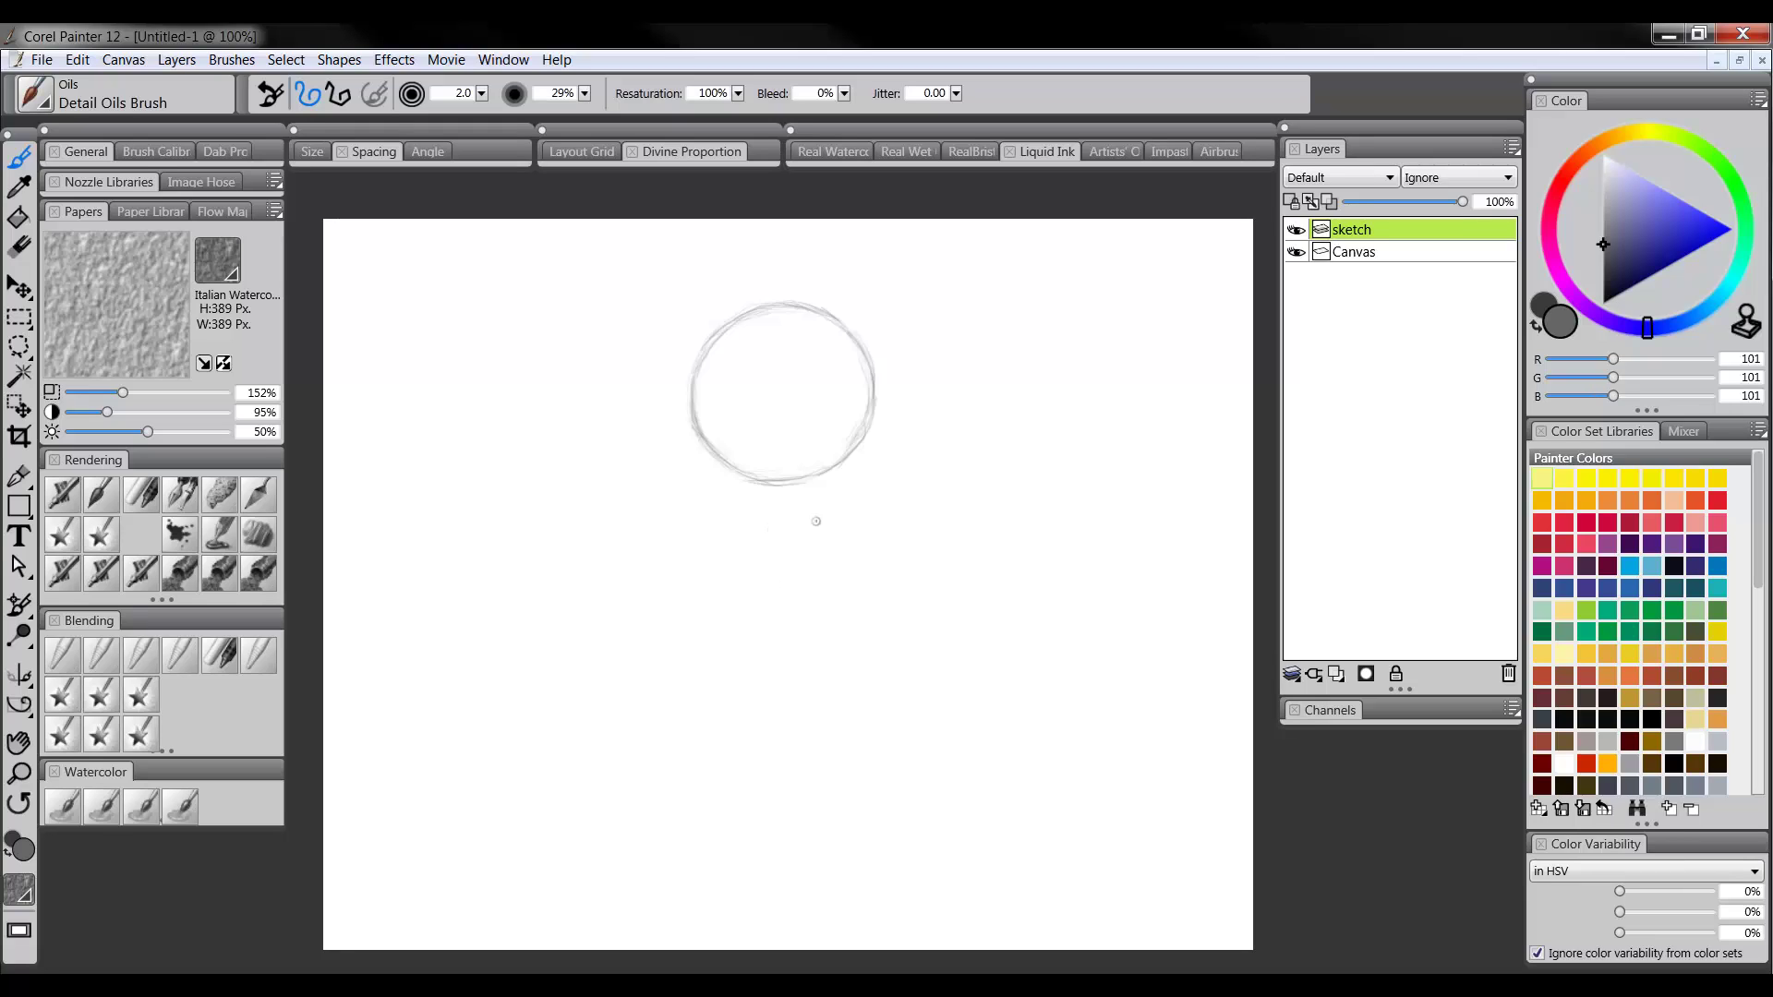
# Redraw the lower-body ovals below the head and add an arm line with a hand stroke
pyautogui.moveTo(796, 844)
pyautogui.mouseDown()
pyautogui.moveTo(820, 548)
pyautogui.moveTo(743, 840)
pyautogui.moveTo(889, 584)
pyautogui.moveTo(703, 835)
pyautogui.moveTo(788, 526)
pyautogui.moveTo(761, 845)
pyautogui.moveTo(774, 527)
pyautogui.moveTo(805, 846)
pyautogui.moveTo(772, 517)
pyautogui.moveTo(802, 839)
pyautogui.moveTo(807, 529)
pyautogui.moveTo(782, 854)
pyautogui.moveTo(850, 563)
pyautogui.moveTo(733, 850)
pyautogui.moveTo(817, 492)
pyautogui.moveTo(794, 836)
pyautogui.moveTo(648, 556)
pyautogui.moveTo(943, 765)
pyautogui.moveTo(630, 645)
pyautogui.moveTo(936, 658)
pyautogui.moveTo(596, 708)
pyautogui.moveTo(906, 564)
pyautogui.moveTo(717, 848)
pyautogui.moveTo(770, 507)
pyautogui.mouseUp()
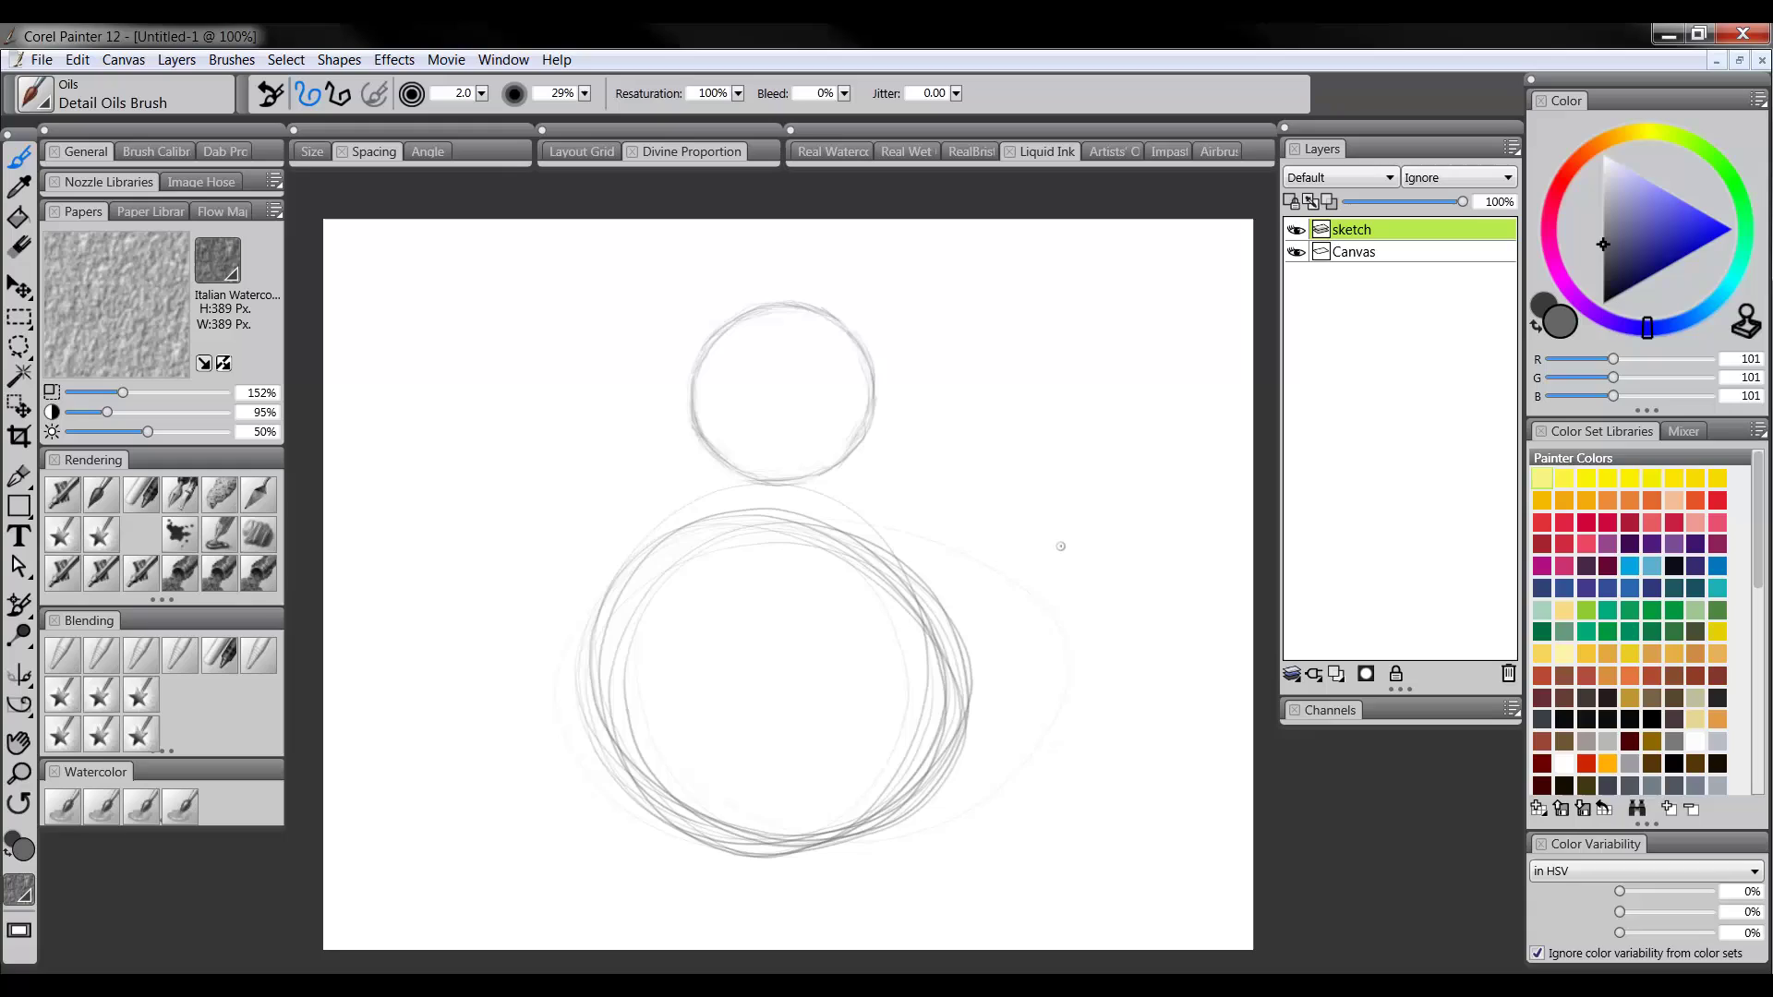
pyautogui.hotkey('ctrl', 'z')
pyautogui.moveTo(784, 556)
pyautogui.mouseDown()
pyautogui.moveTo(780, 827)
pyautogui.moveTo(675, 620)
pyautogui.moveTo(911, 790)
pyautogui.moveTo(662, 639)
pyautogui.moveTo(972, 640)
pyautogui.moveTo(657, 744)
pyautogui.moveTo(932, 598)
pyautogui.moveTo(792, 804)
pyautogui.mouseUp()
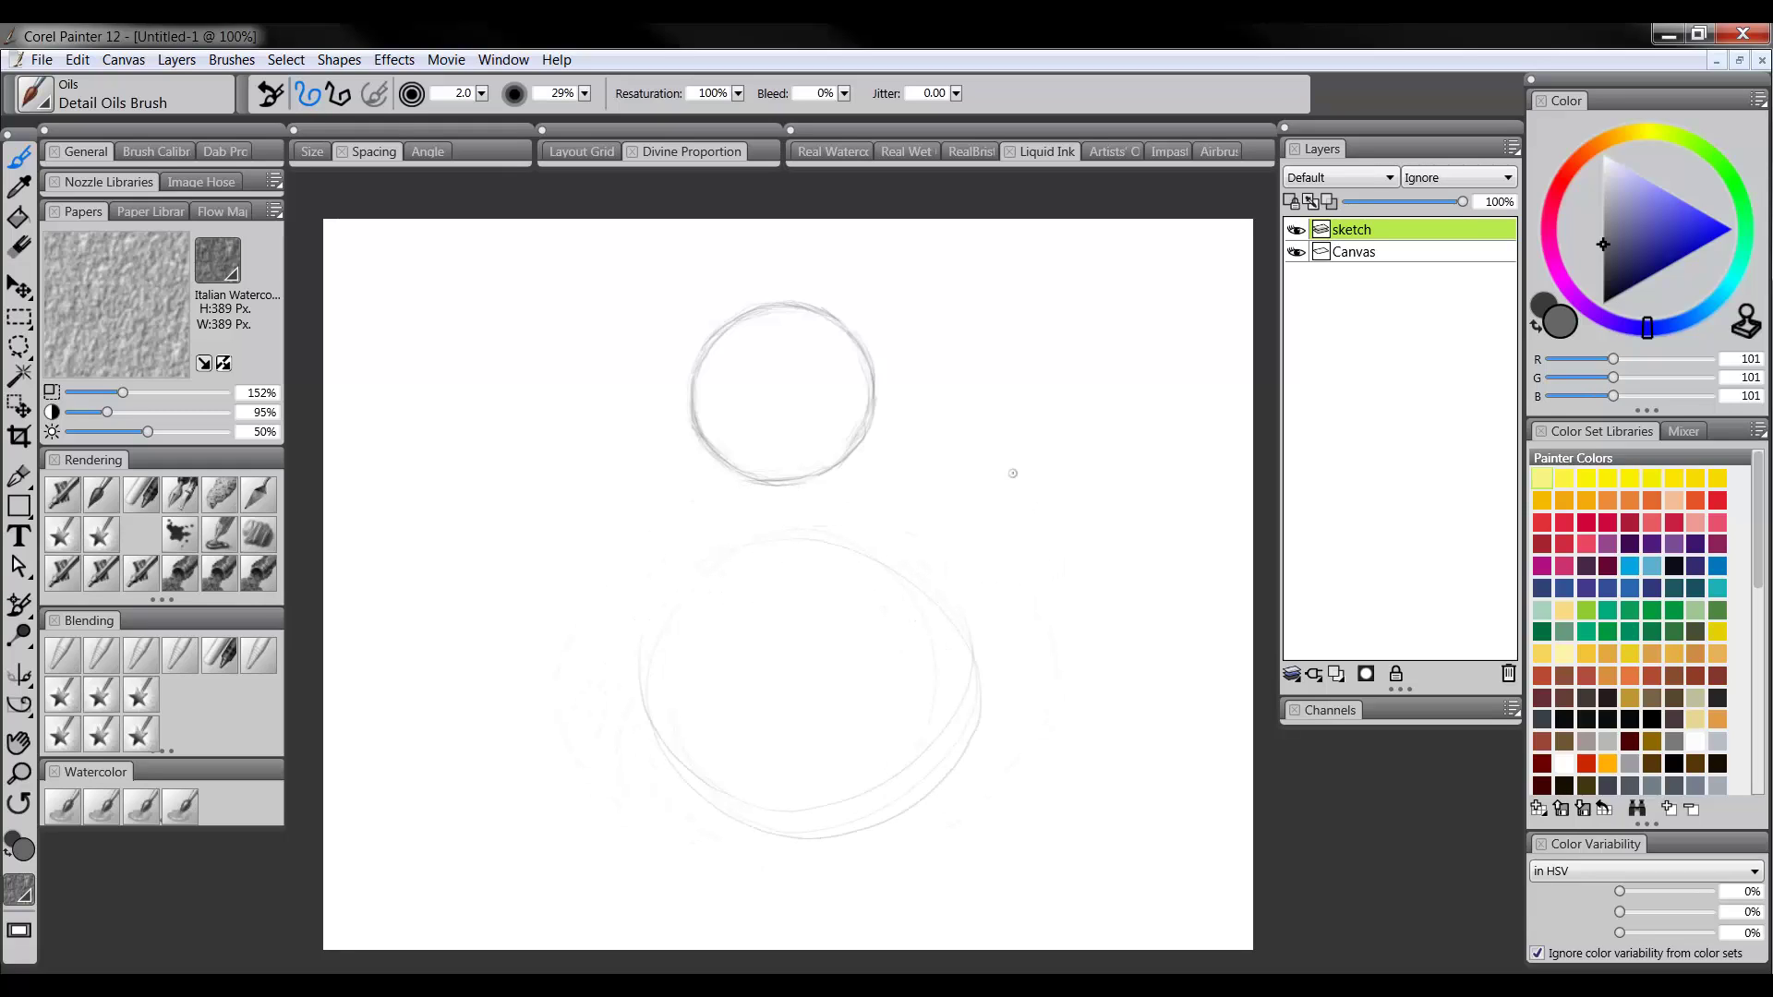
pyautogui.moveTo(1036, 417)
pyautogui.mouseDown()
pyautogui.moveTo(973, 446)
pyautogui.moveTo(1033, 533)
pyautogui.moveTo(1092, 509)
pyautogui.moveTo(996, 351)
pyautogui.moveTo(997, 444)
pyautogui.mouseUp()
pyautogui.moveTo(953, 371)
pyautogui.mouseDown()
pyautogui.moveTo(889, 368)
pyautogui.moveTo(956, 368)
pyautogui.moveTo(980, 426)
pyautogui.mouseUp()
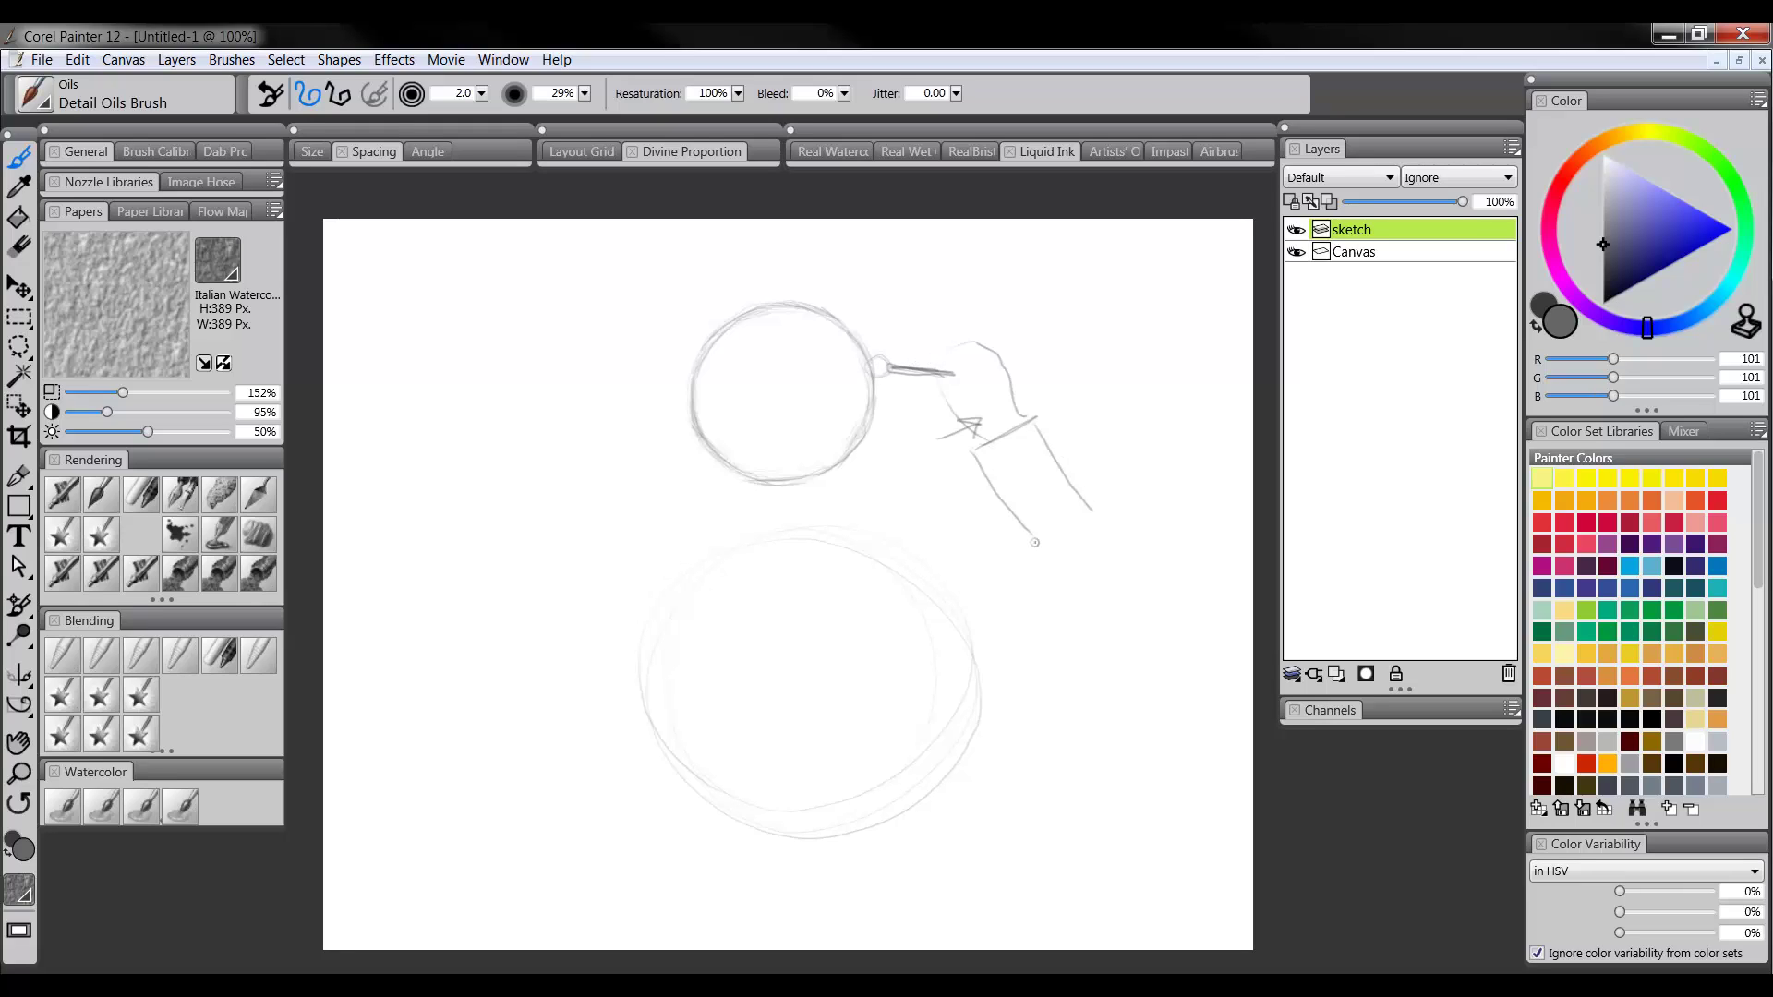
# Extend the arm down to an elbow loop, add a faint left arc and circle strokes
pyautogui.moveTo(1035, 542); pyautogui.dragTo(956, 637)
pyautogui.moveTo(1085, 513); pyautogui.dragTo(1032, 699)
pyautogui.moveTo(482, 356); pyautogui.dragTo(425, 380)
pyautogui.moveTo(1075, 535)
pyautogui.mouseDown()
pyautogui.moveTo(1000, 606)
pyautogui.moveTo(1045, 710)
pyautogui.moveTo(1173, 639)
pyautogui.moveTo(1090, 550)
pyautogui.moveTo(1166, 686)
pyautogui.mouseUp()
pyautogui.moveTo(982, 638)
pyautogui.mouseDown()
pyautogui.moveTo(996, 651)
pyautogui.moveTo(1015, 620)
pyautogui.mouseUp()
pyautogui.moveTo(1173, 640)
pyautogui.mouseDown()
pyautogui.moveTo(1154, 574)
pyautogui.moveTo(1171, 581)
pyautogui.mouseUp()
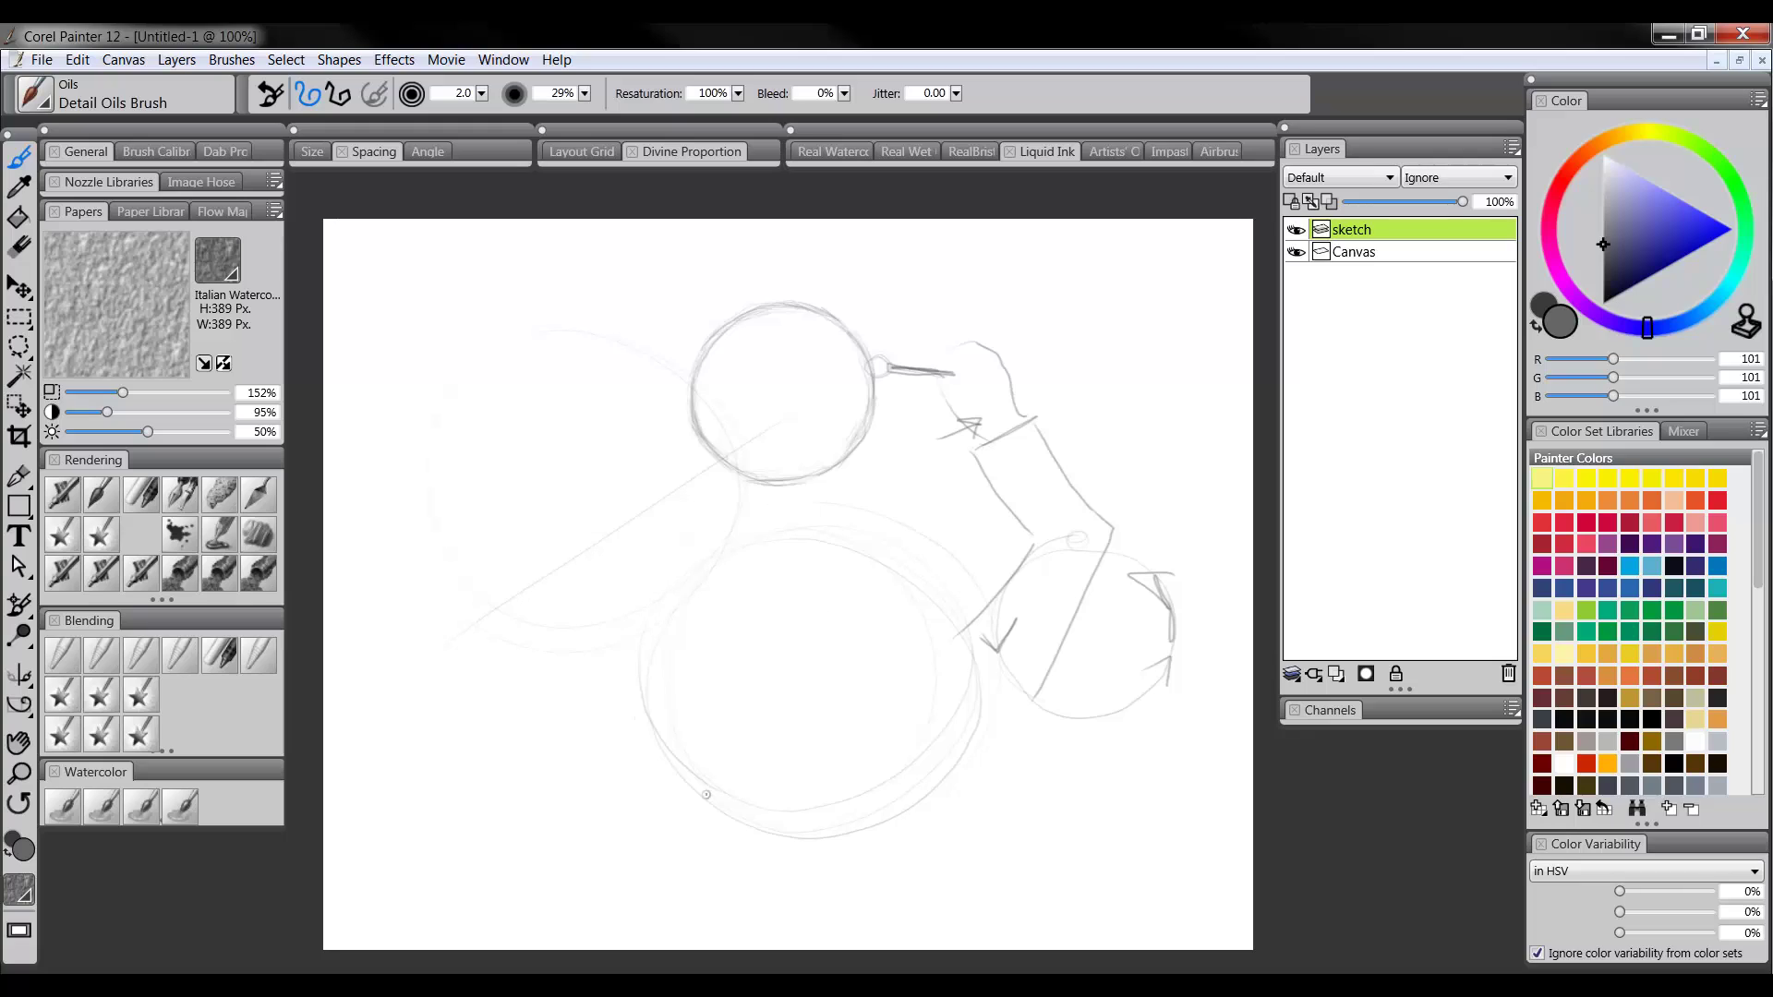
pyautogui.moveTo(707, 794)
pyautogui.mouseDown()
pyautogui.moveTo(928, 590)
pyautogui.moveTo(787, 842)
pyautogui.moveTo(839, 508)
pyautogui.moveTo(685, 787)
pyautogui.moveTo(942, 527)
pyautogui.moveTo(628, 736)
pyautogui.moveTo(968, 672)
pyautogui.moveTo(593, 662)
pyautogui.mouseUp()
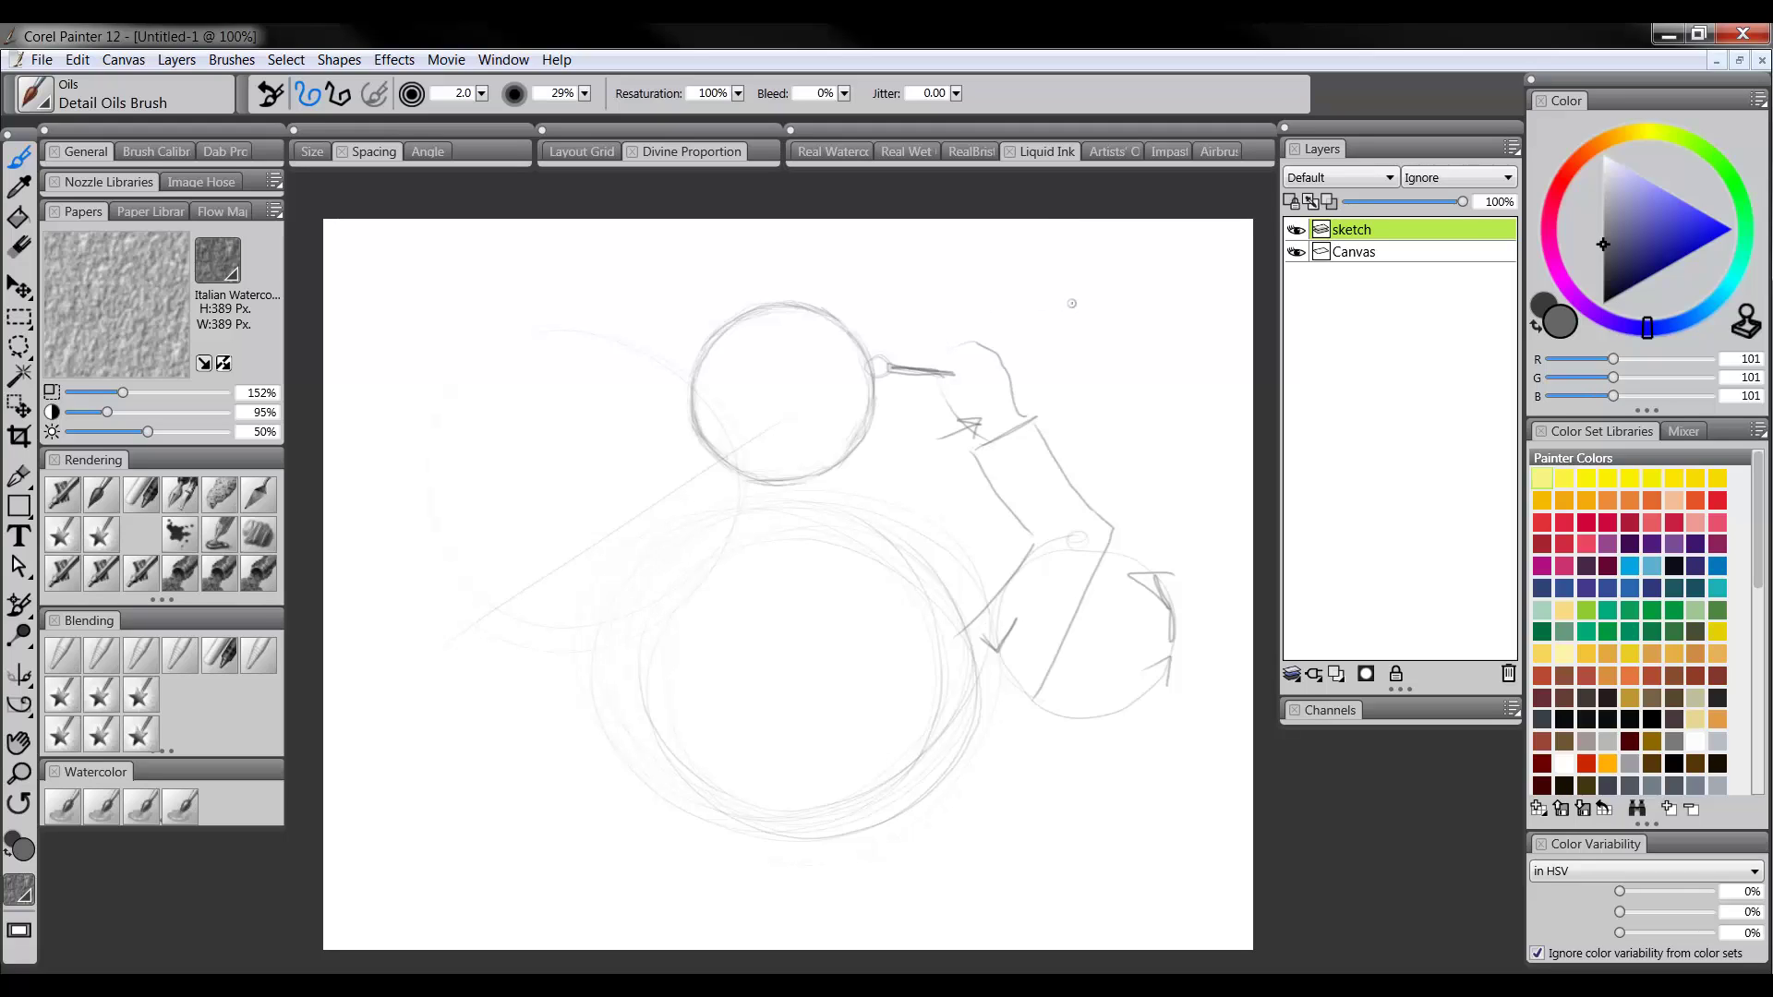
# Outline the hand's right side, lobe and top edge
pyautogui.moveTo(952, 417); pyautogui.dragTo(960, 418)
pyautogui.moveTo(1020, 415)
pyautogui.mouseDown()
pyautogui.moveTo(1048, 346)
pyautogui.moveTo(999, 334)
pyautogui.mouseUp()
pyautogui.moveTo(1022, 416)
pyautogui.mouseDown()
pyautogui.moveTo(1104, 374)
pyautogui.moveTo(1062, 343)
pyautogui.mouseUp()
pyautogui.moveTo(1039, 352); pyautogui.dragTo(945, 344)
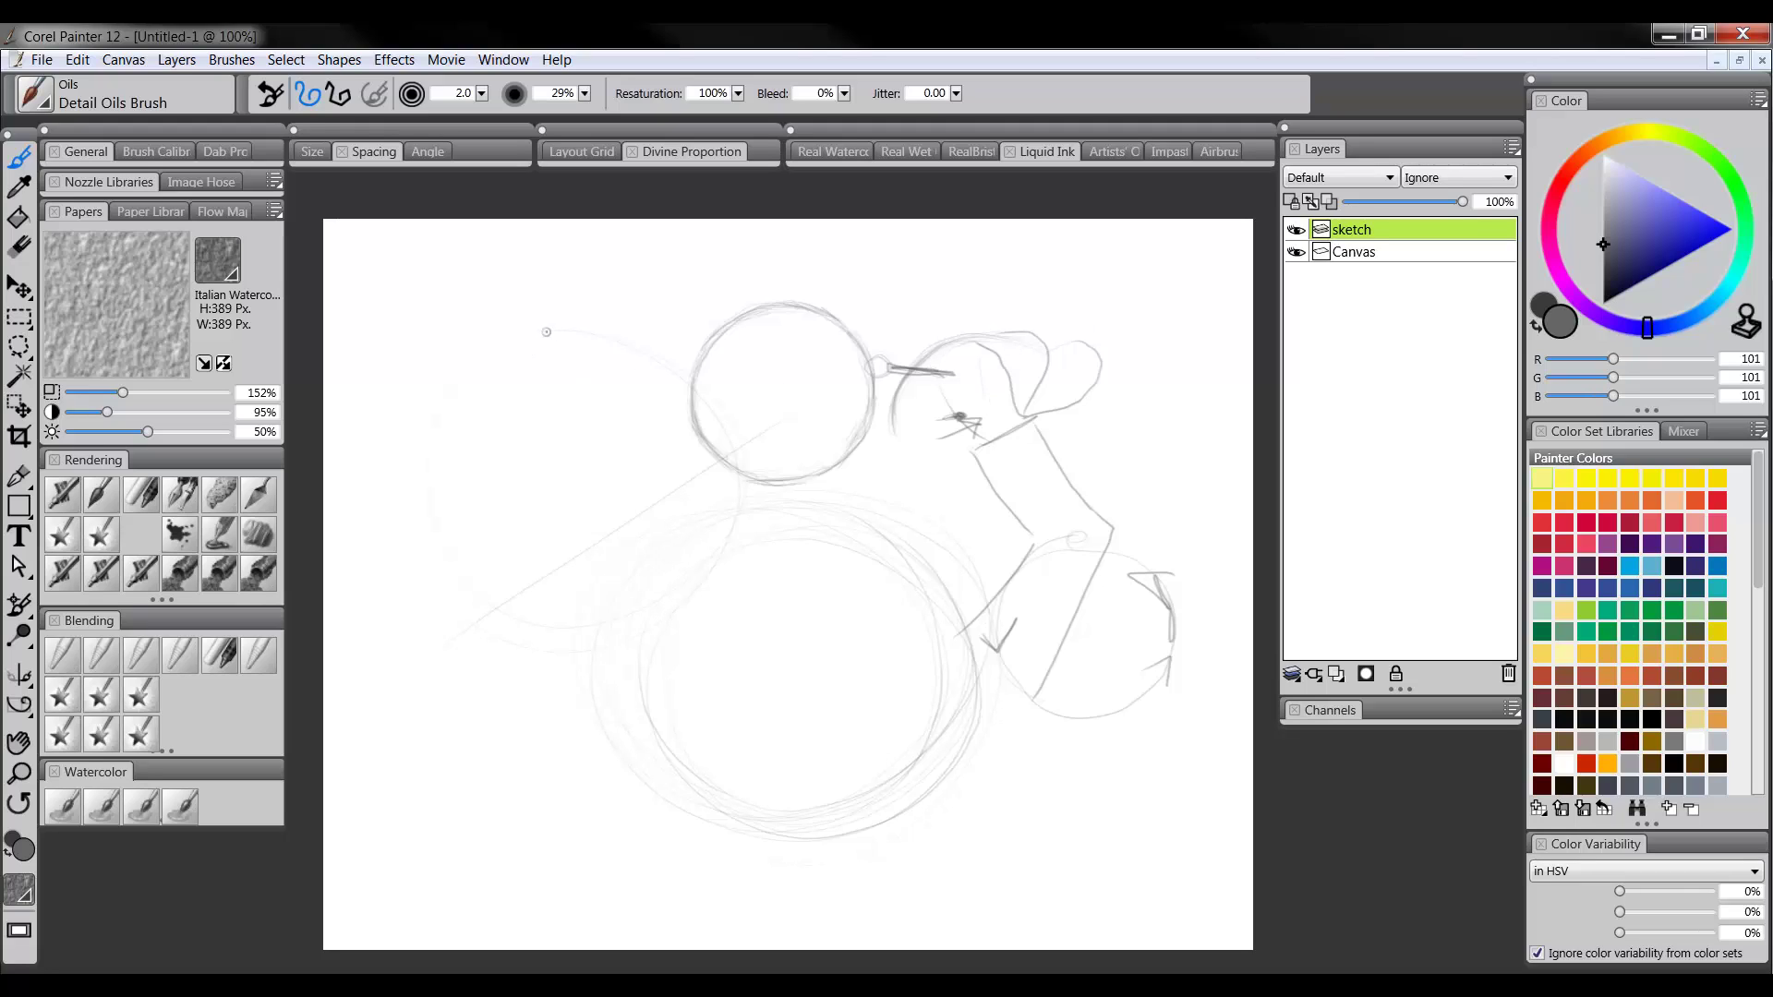
# Sketch an angular form with a long line at upper left, undoing the stray vertical mark
pyautogui.moveTo(597, 321)
pyautogui.mouseDown()
pyautogui.moveTo(504, 365)
pyautogui.moveTo(504, 394)
pyautogui.mouseUp()
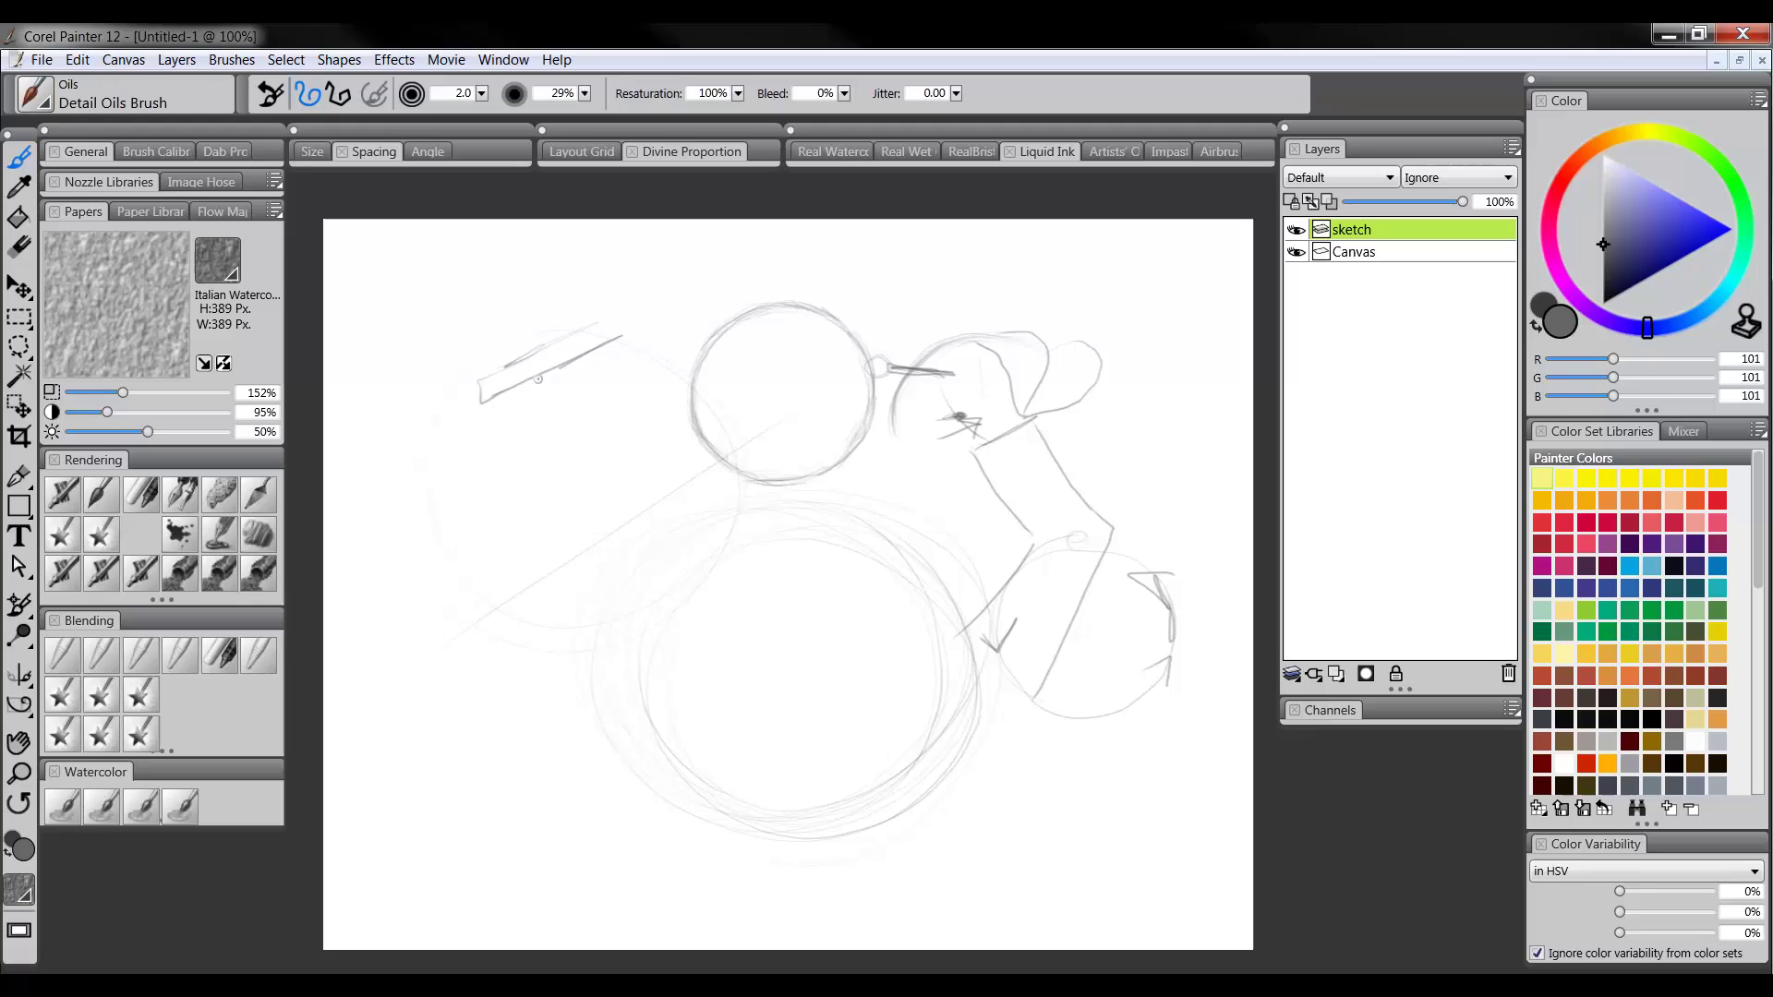
pyautogui.moveTo(539, 378)
pyautogui.mouseDown()
pyautogui.moveTo(624, 328)
pyautogui.moveTo(517, 334)
pyautogui.moveTo(486, 362)
pyautogui.moveTo(520, 386)
pyautogui.moveTo(506, 426)
pyautogui.moveTo(479, 411)
pyautogui.moveTo(526, 400)
pyautogui.moveTo(483, 414)
pyautogui.moveTo(528, 440)
pyautogui.moveTo(541, 397)
pyautogui.moveTo(582, 366)
pyautogui.moveTo(486, 379)
pyautogui.moveTo(473, 402)
pyautogui.moveTo(494, 360)
pyautogui.mouseUp()
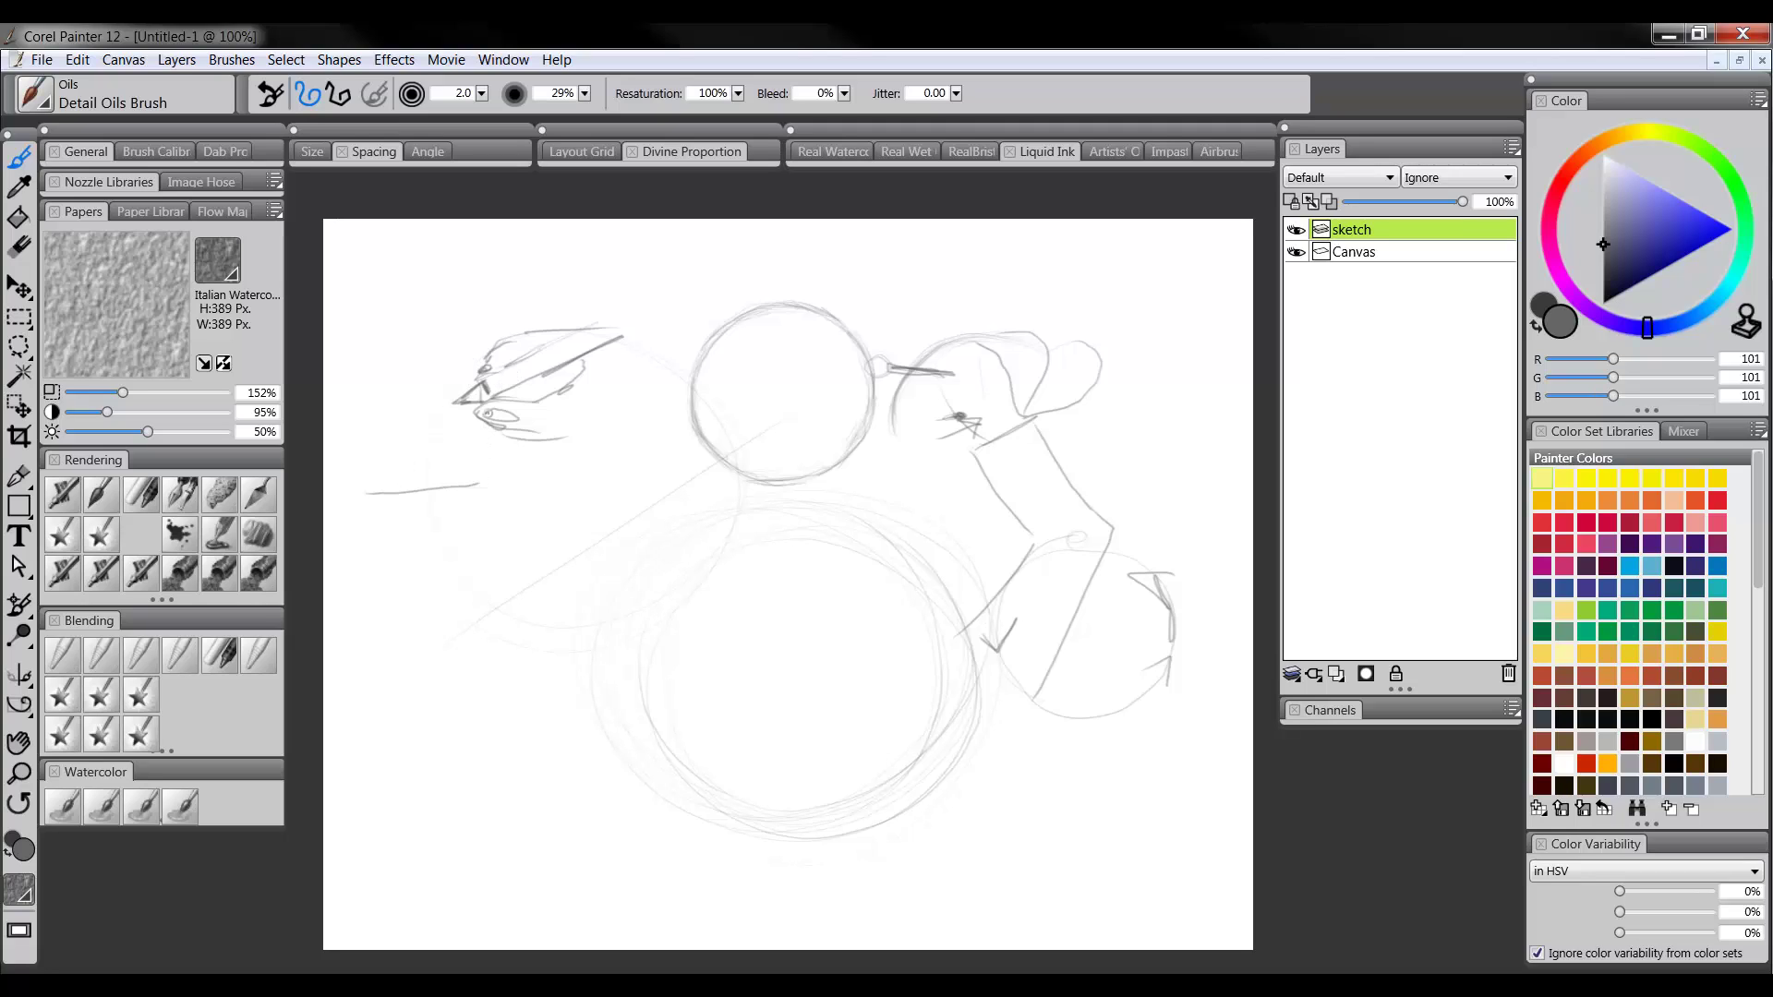
pyautogui.moveTo(466, 413)
pyautogui.mouseDown()
pyautogui.moveTo(417, 413)
pyautogui.moveTo(420, 481)
pyautogui.mouseUp()
pyautogui.hotkey('ctrl', 'z')
# Clear the sketch layer with Ctrl+A and Delete, then deselect
pyautogui.hotkey('ctrl', 'a')
pyautogui.press('Delete')
pyautogui.hotkey('ctrl', 'd')
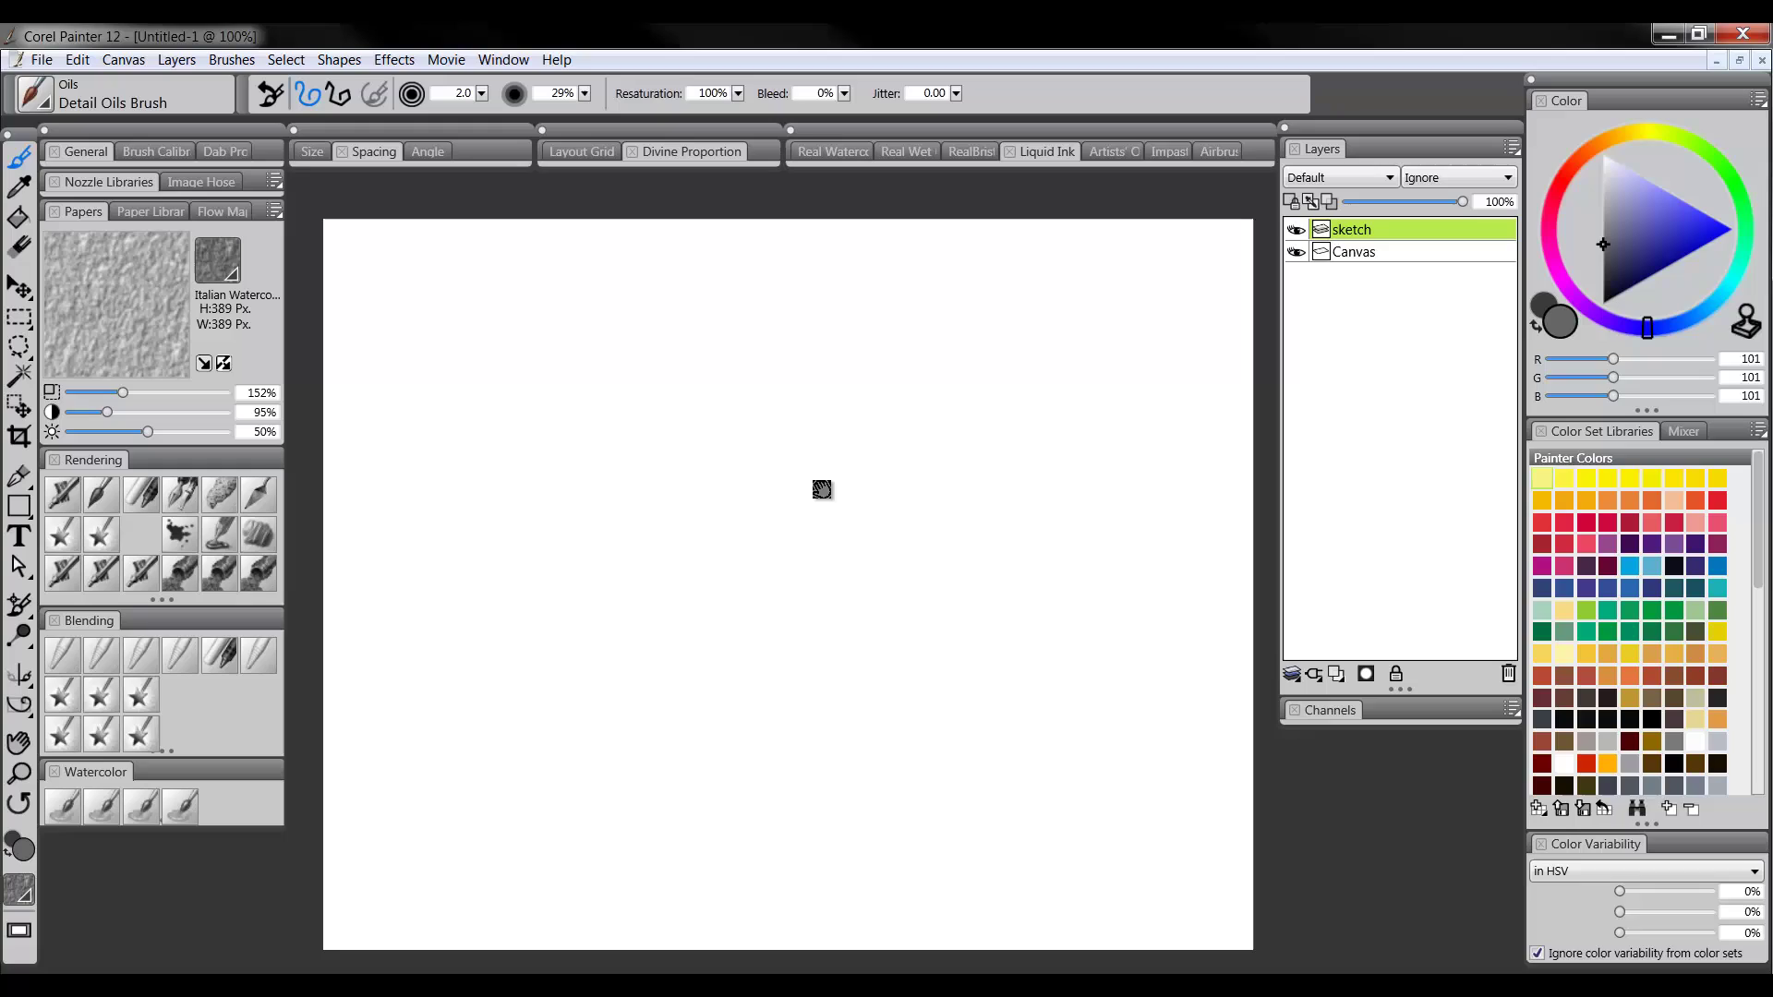
pyautogui.moveTo(819, 486); pyautogui.dragTo(916, 450)
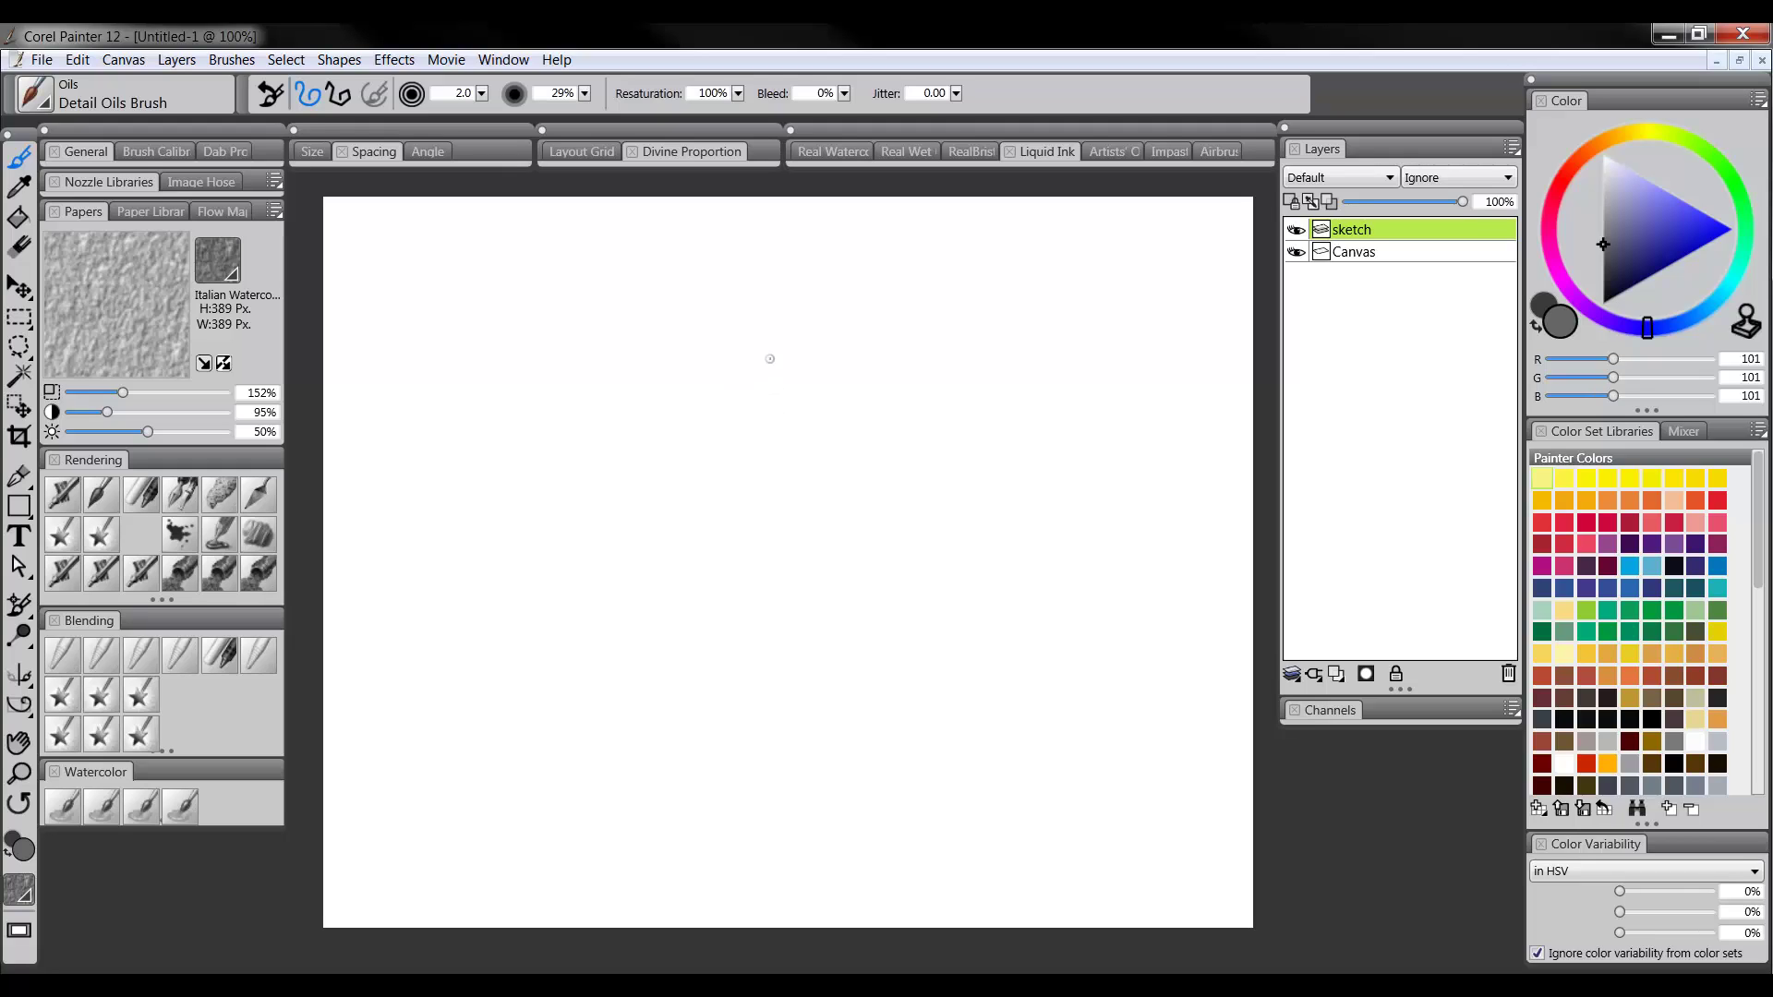
# Draw a new figure's head circle and torso, and begin a cat outline at upper right
pyautogui.moveTo(743, 407)
pyautogui.mouseDown()
pyautogui.moveTo(741, 355)
pyautogui.moveTo(743, 426)
pyautogui.moveTo(808, 389)
pyautogui.moveTo(739, 440)
pyautogui.moveTo(766, 452)
pyautogui.moveTo(800, 426)
pyautogui.moveTo(806, 368)
pyautogui.moveTo(783, 477)
pyautogui.moveTo(731, 474)
pyautogui.moveTo(791, 462)
pyautogui.moveTo(829, 484)
pyautogui.moveTo(691, 482)
pyautogui.moveTo(718, 643)
pyautogui.mouseUp()
pyautogui.moveTo(836, 491); pyautogui.dragTo(825, 635)
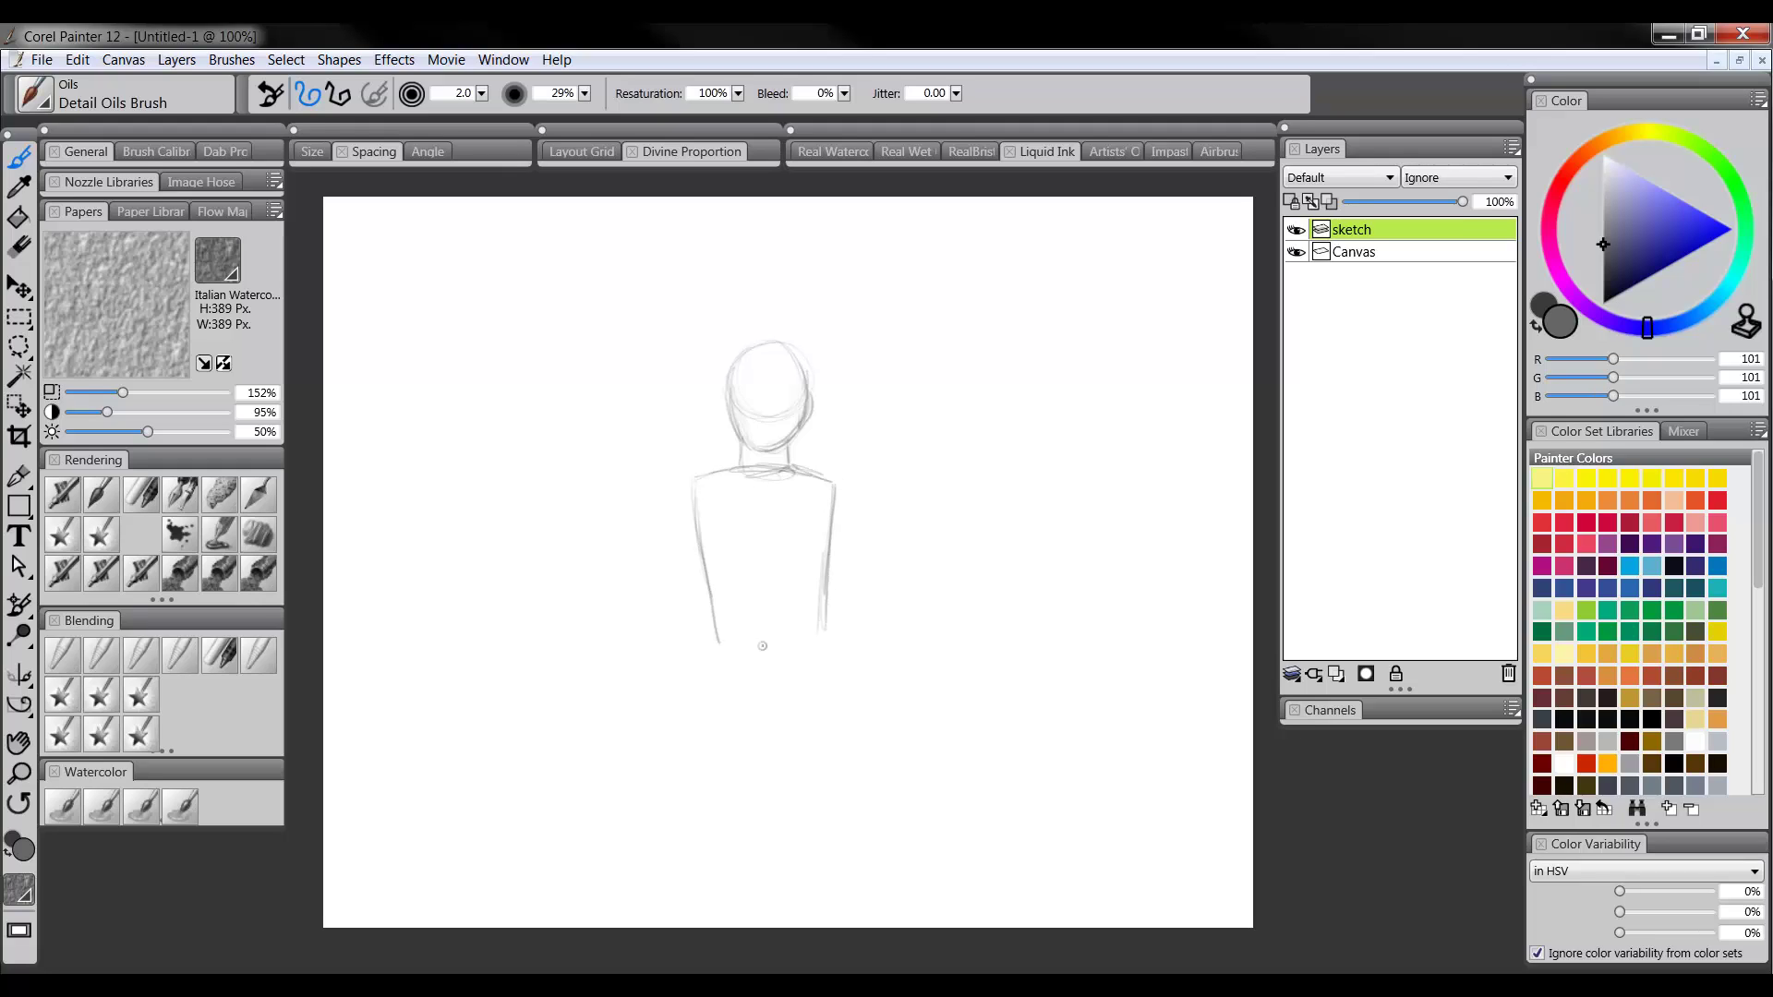
pyautogui.moveTo(717, 642)
pyautogui.mouseDown()
pyautogui.moveTo(798, 644)
pyautogui.moveTo(828, 603)
pyautogui.moveTo(825, 648)
pyautogui.mouseUp()
pyautogui.moveTo(936, 313)
pyautogui.mouseDown()
pyautogui.moveTo(1117, 331)
pyautogui.moveTo(1102, 264)
pyautogui.moveTo(1120, 259)
pyautogui.moveTo(1143, 301)
pyautogui.moveTo(1140, 344)
pyautogui.moveTo(1094, 376)
pyautogui.moveTo(1090, 424)
pyautogui.moveTo(1070, 375)
pyautogui.moveTo(1019, 368)
pyautogui.moveTo(1000, 422)
pyautogui.moveTo(987, 369)
pyautogui.moveTo(937, 348)
pyautogui.mouseUp()
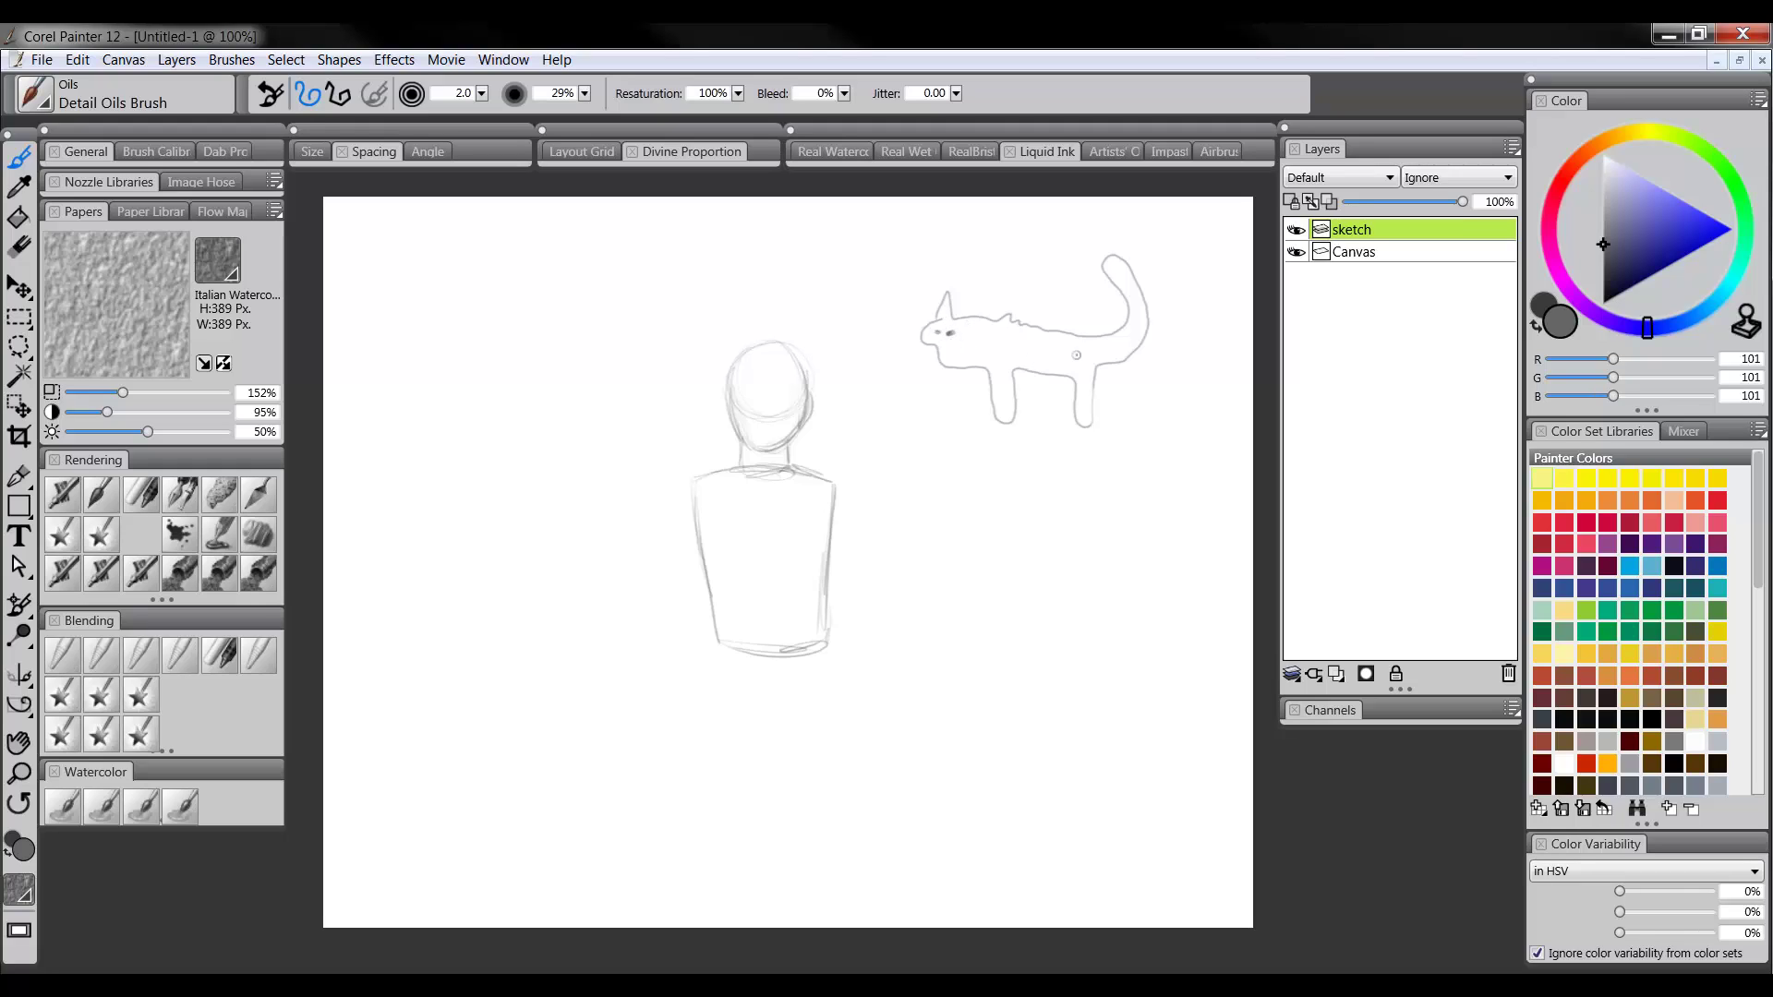
# Redraw the cat from an oval body, looped hanging legs, tail and head loop
pyautogui.press('Delete')
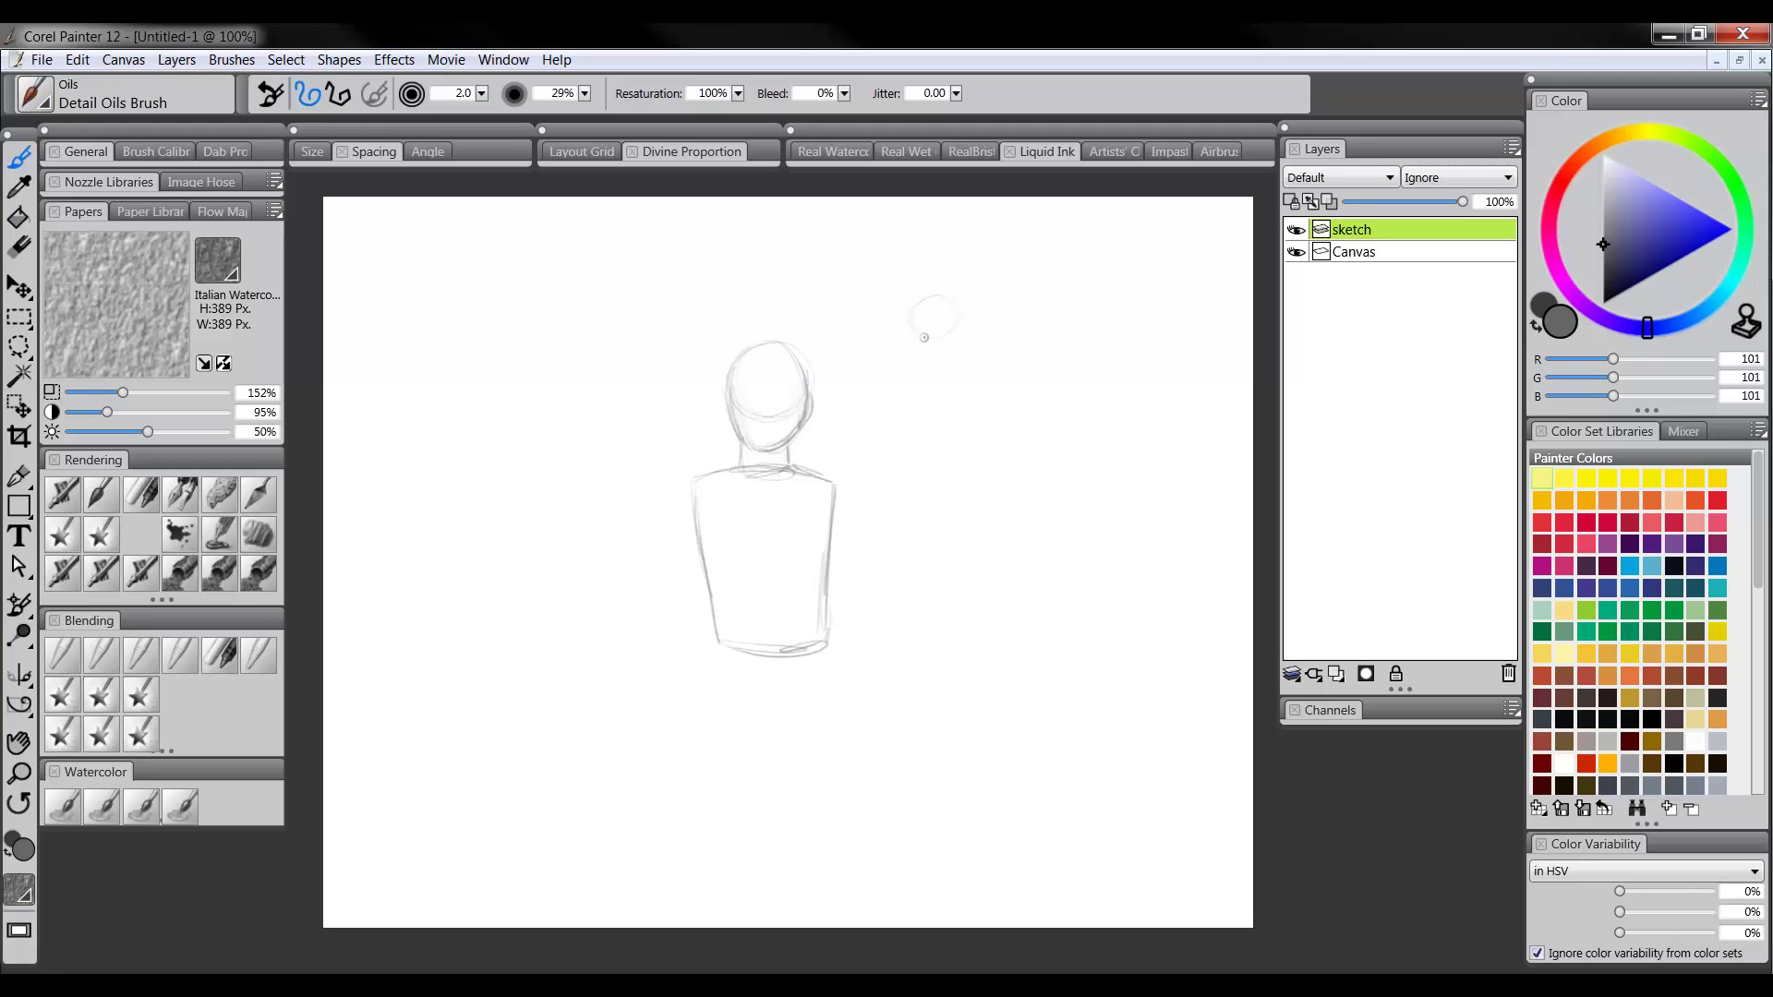
pyautogui.moveTo(1051, 301)
pyautogui.mouseDown()
pyautogui.moveTo(1029, 350)
pyautogui.moveTo(996, 305)
pyautogui.moveTo(1092, 318)
pyautogui.moveTo(1026, 341)
pyautogui.moveTo(978, 311)
pyautogui.moveTo(1043, 291)
pyautogui.moveTo(1072, 324)
pyautogui.moveTo(999, 342)
pyautogui.mouseUp()
pyautogui.moveTo(993, 338)
pyautogui.mouseDown()
pyautogui.moveTo(1063, 339)
pyautogui.moveTo(992, 367)
pyautogui.moveTo(1012, 346)
pyautogui.moveTo(991, 342)
pyautogui.moveTo(985, 395)
pyautogui.mouseUp()
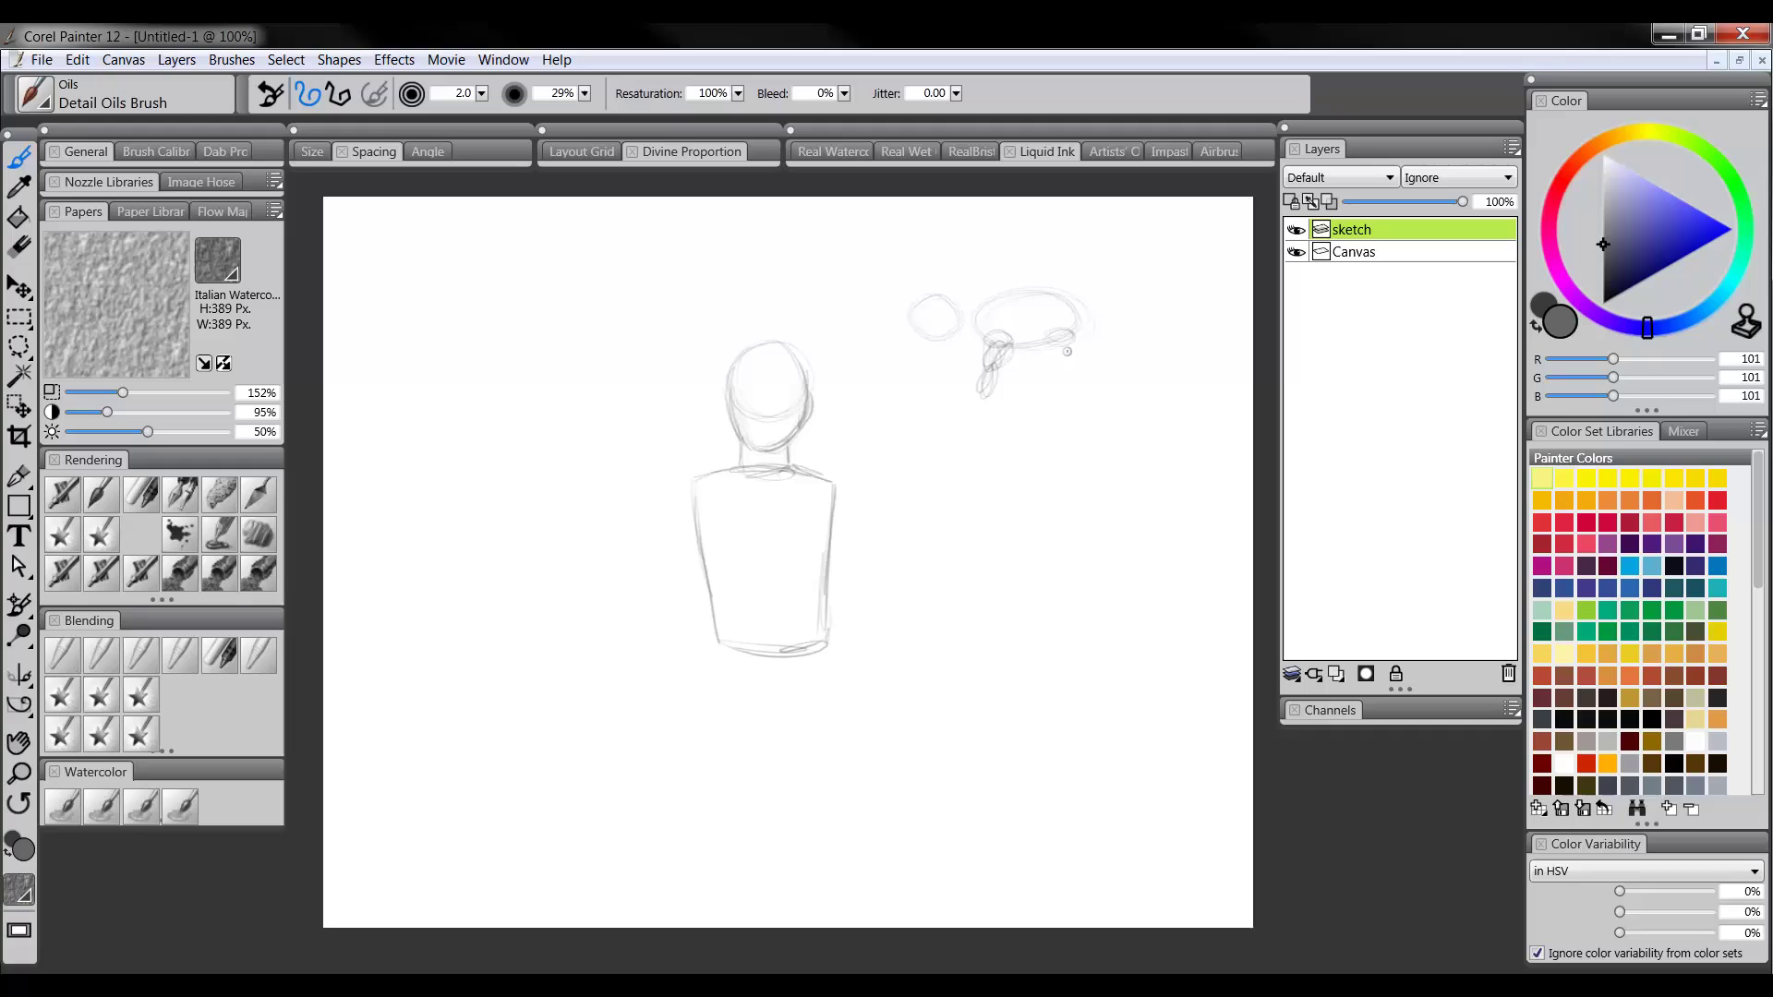
pyautogui.moveTo(1065, 347)
pyautogui.mouseDown()
pyautogui.moveTo(1075, 371)
pyautogui.moveTo(967, 376)
pyautogui.moveTo(974, 354)
pyautogui.mouseUp()
pyautogui.moveTo(1096, 272)
pyautogui.mouseDown()
pyautogui.moveTo(1073, 320)
pyautogui.moveTo(1077, 295)
pyautogui.moveTo(1067, 307)
pyautogui.mouseUp()
pyautogui.moveTo(929, 321); pyautogui.dragTo(938, 332)
pyautogui.hotkey('ctrl', 'a')
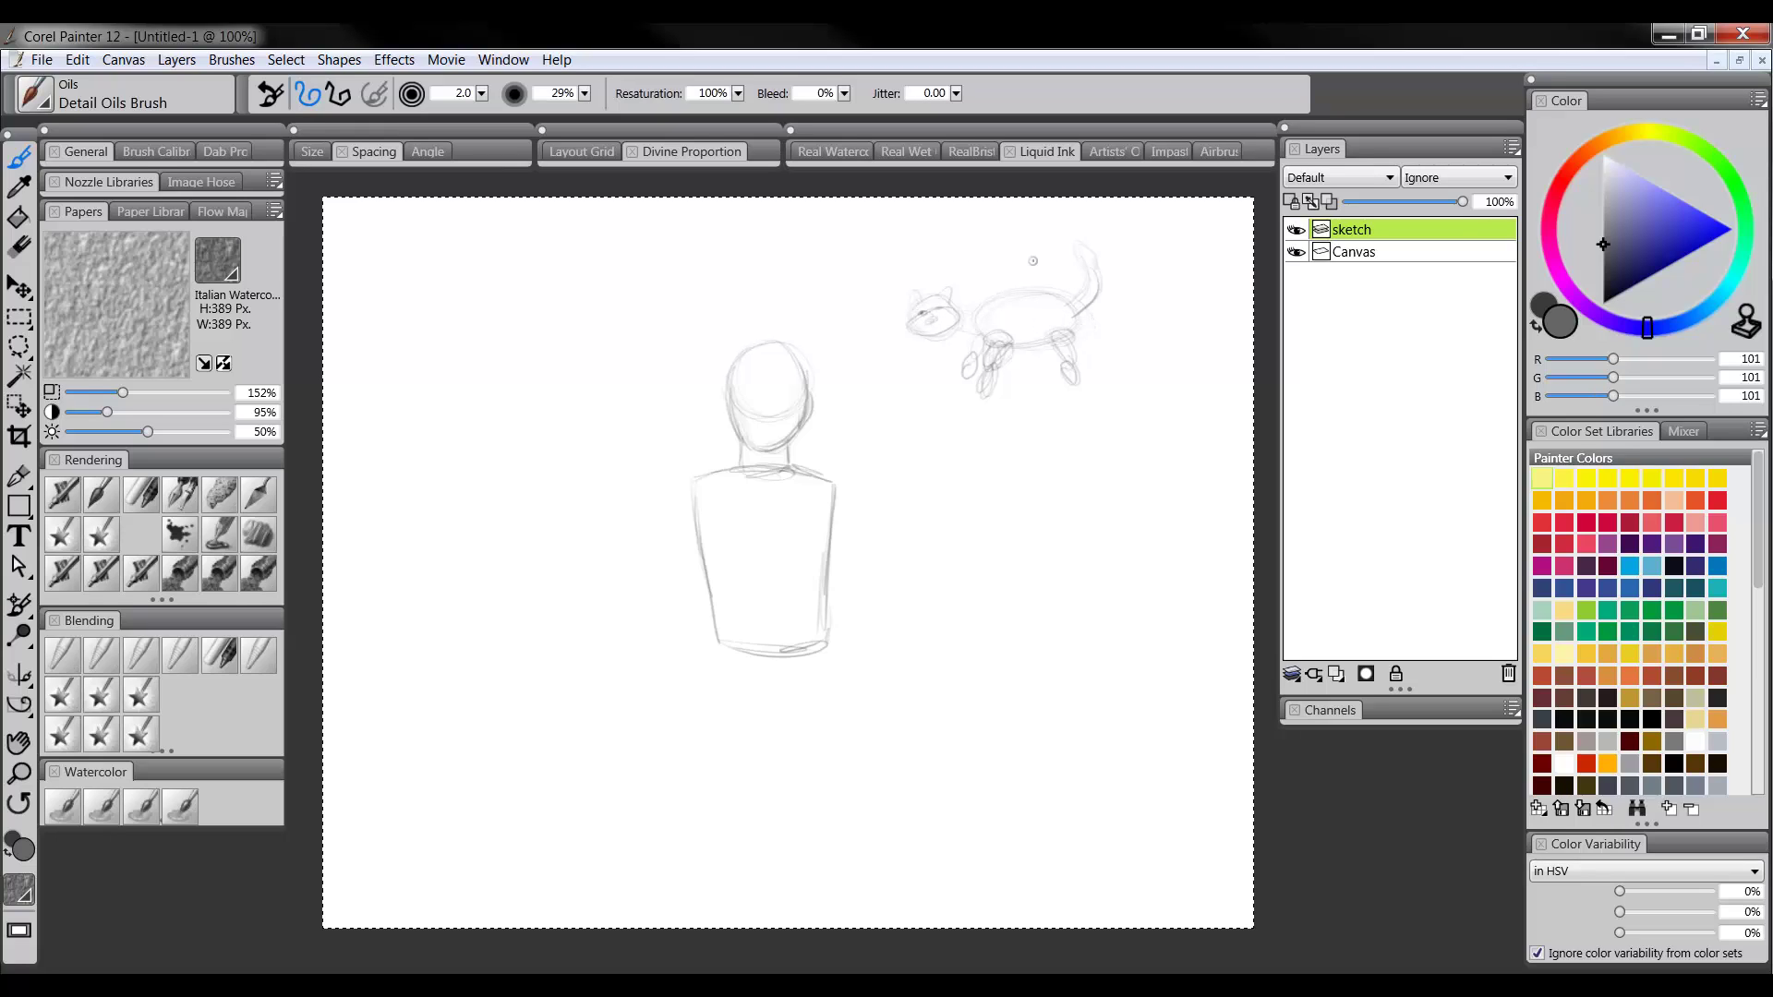
# Clear the layer and redraw the head circle, jaw line and torso outline
pyautogui.press('Delete')
pyautogui.hotkey('ctrl', 'd')
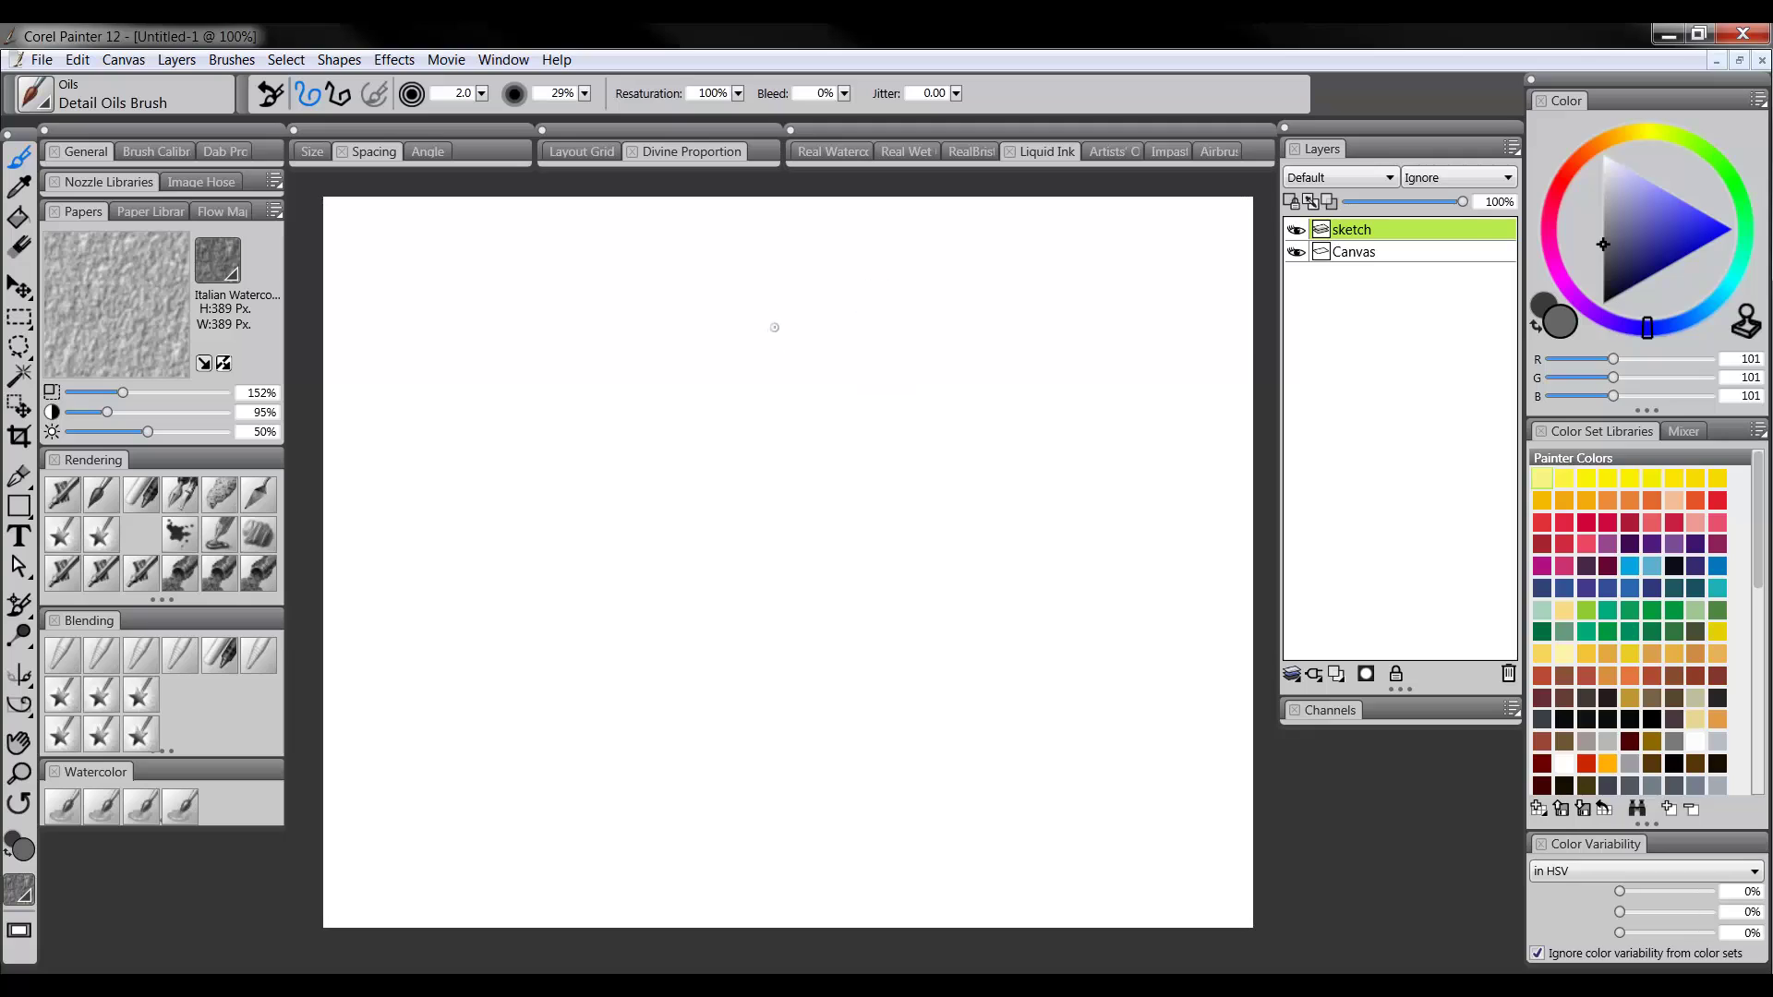
pyautogui.moveTo(831, 356)
pyautogui.mouseDown()
pyautogui.moveTo(731, 400)
pyautogui.moveTo(755, 325)
pyautogui.moveTo(729, 415)
pyautogui.moveTo(775, 454)
pyautogui.moveTo(761, 440)
pyautogui.moveTo(800, 427)
pyautogui.moveTo(834, 365)
pyautogui.moveTo(823, 411)
pyautogui.mouseUp()
pyautogui.moveTo(724, 357)
pyautogui.mouseDown()
pyautogui.moveTo(749, 442)
pyautogui.moveTo(812, 452)
pyautogui.moveTo(810, 426)
pyautogui.moveTo(821, 448)
pyautogui.moveTo(755, 475)
pyautogui.moveTo(866, 478)
pyautogui.moveTo(706, 494)
pyautogui.moveTo(736, 646)
pyautogui.mouseUp()
pyautogui.moveTo(867, 488); pyautogui.dragTo(878, 662)
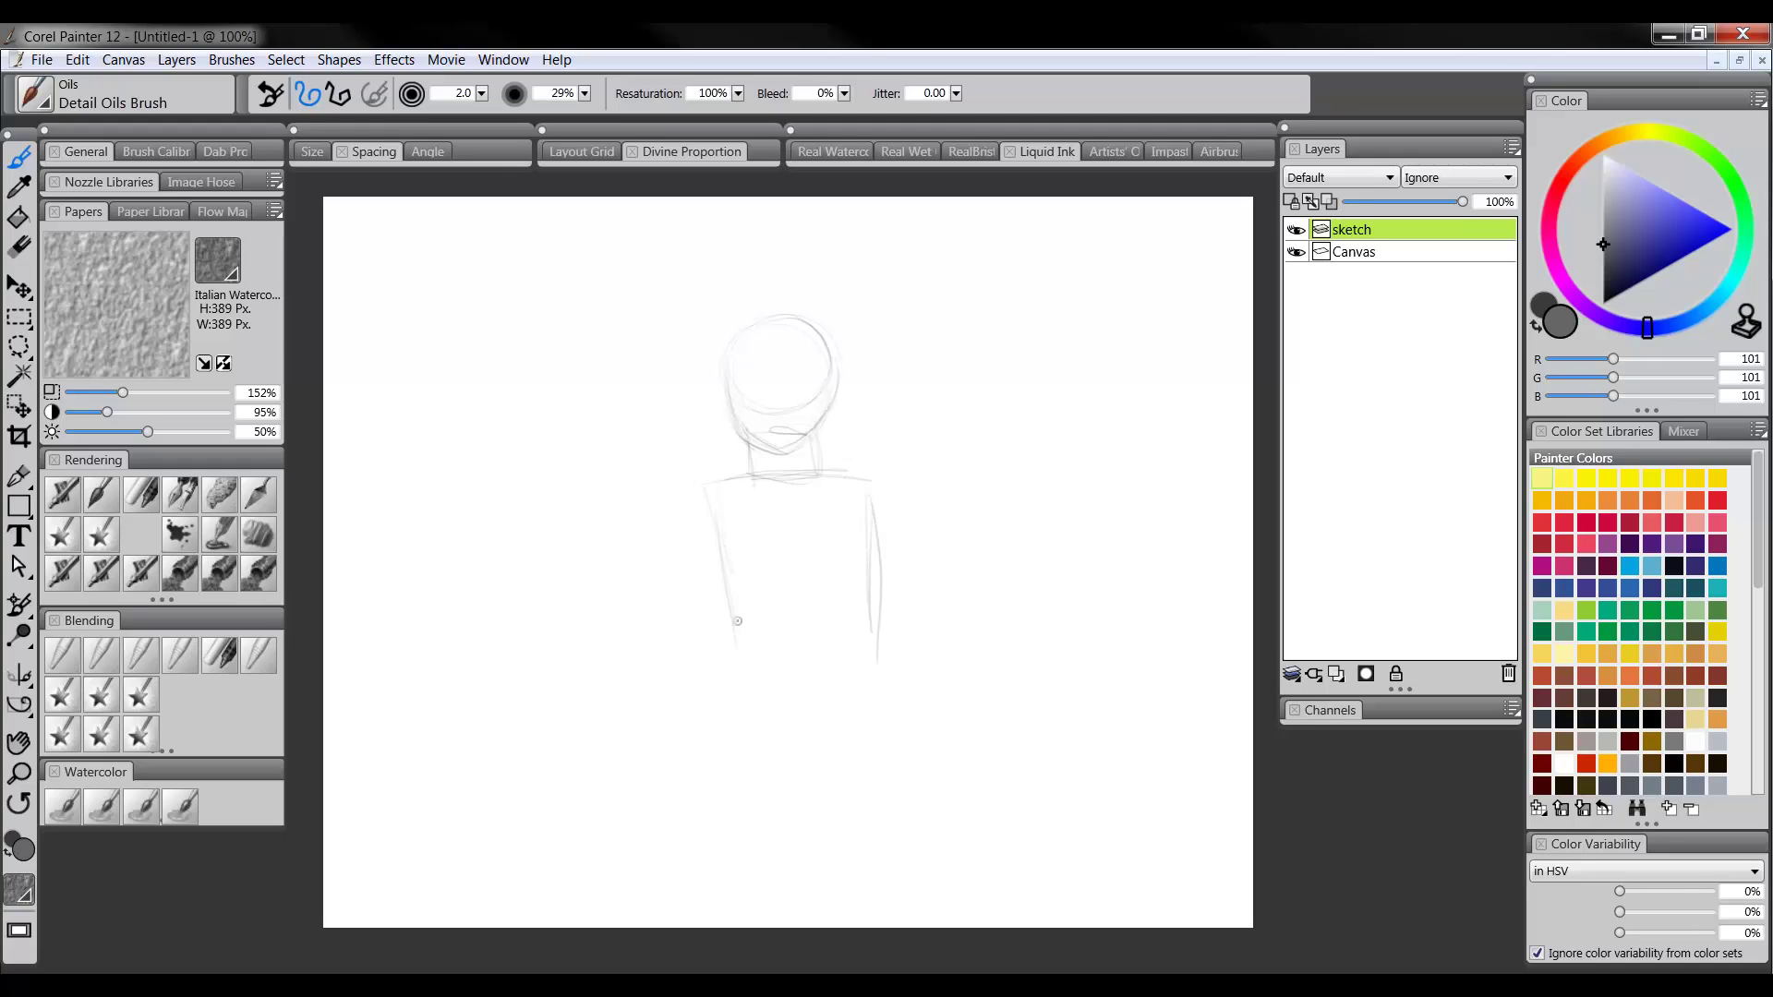
pyautogui.moveTo(742, 681)
pyautogui.mouseDown()
pyautogui.moveTo(872, 678)
pyautogui.moveTo(813, 683)
pyautogui.mouseUp()
# Add both shoulder joint circles, the left upper arm and the right arm
pyautogui.moveTo(715, 481); pyautogui.dragTo(693, 517)
pyautogui.moveTo(861, 479); pyautogui.dragTo(851, 512)
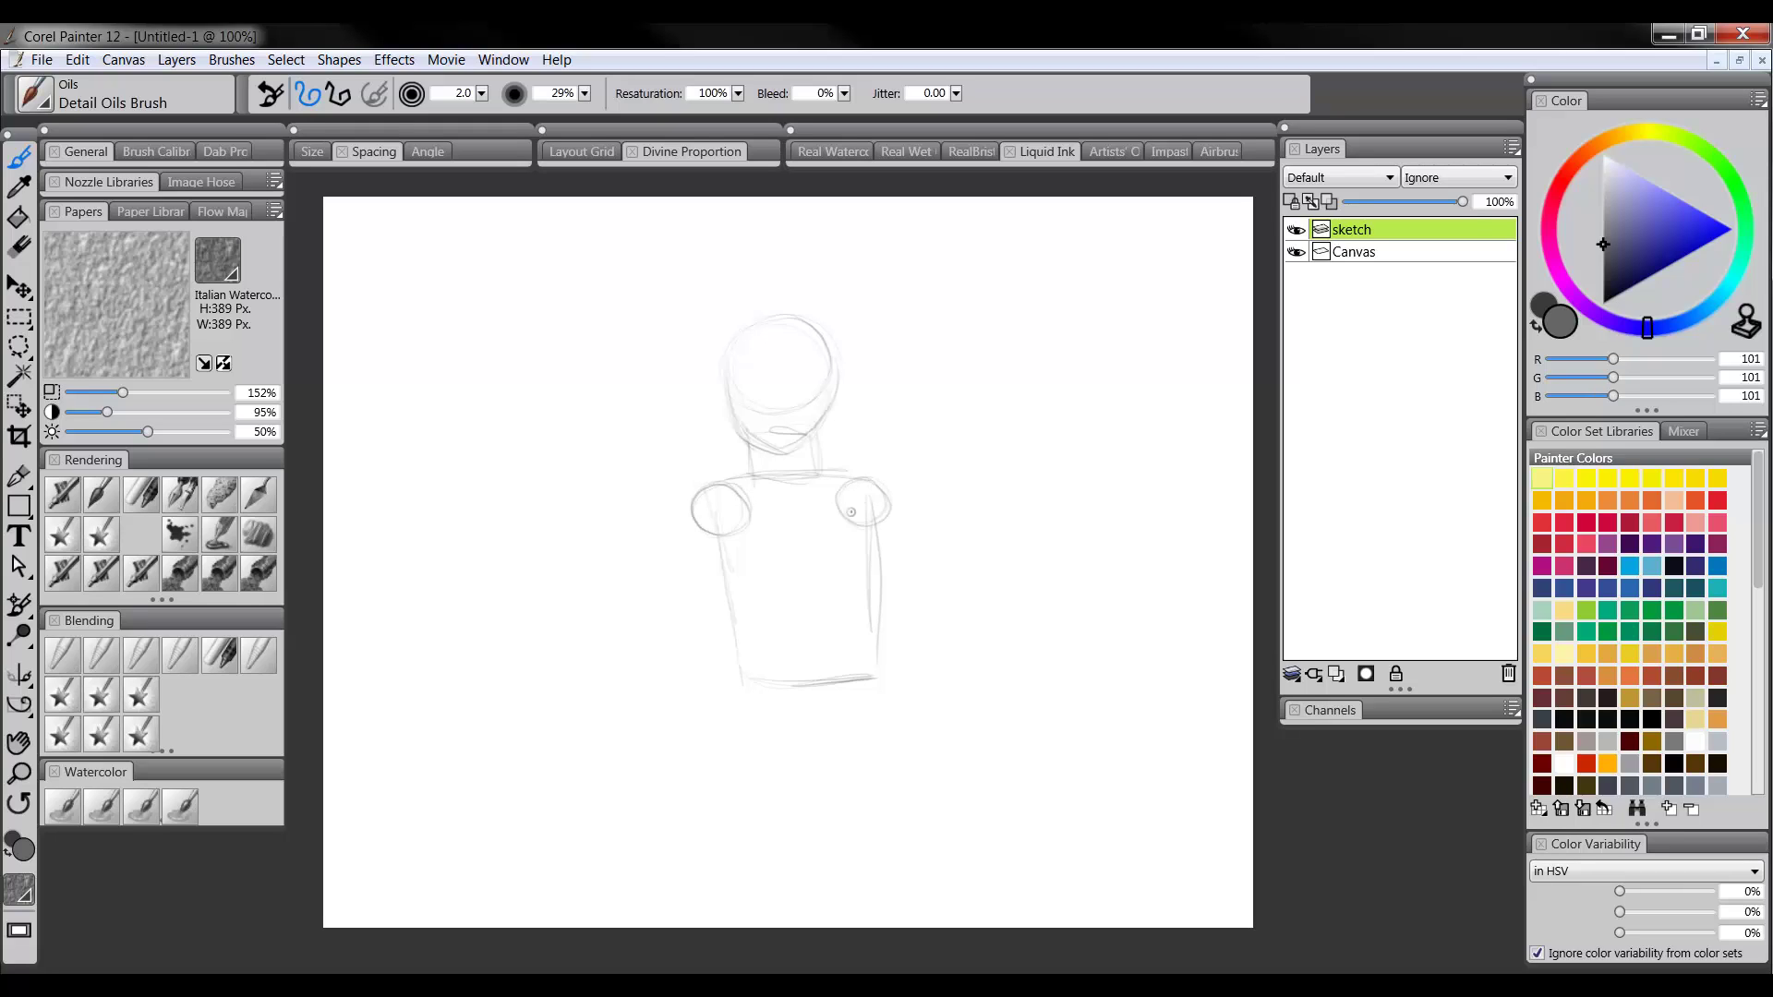
pyautogui.moveTo(652, 587); pyautogui.dragTo(678, 526)
pyautogui.moveTo(702, 602)
pyautogui.mouseDown()
pyautogui.moveTo(728, 552)
pyautogui.moveTo(684, 628)
pyautogui.mouseUp()
pyautogui.moveTo(877, 497); pyautogui.dragTo(927, 570)
pyautogui.moveTo(843, 513)
pyautogui.mouseDown()
pyautogui.moveTo(893, 602)
pyautogui.moveTo(932, 590)
pyautogui.mouseUp()
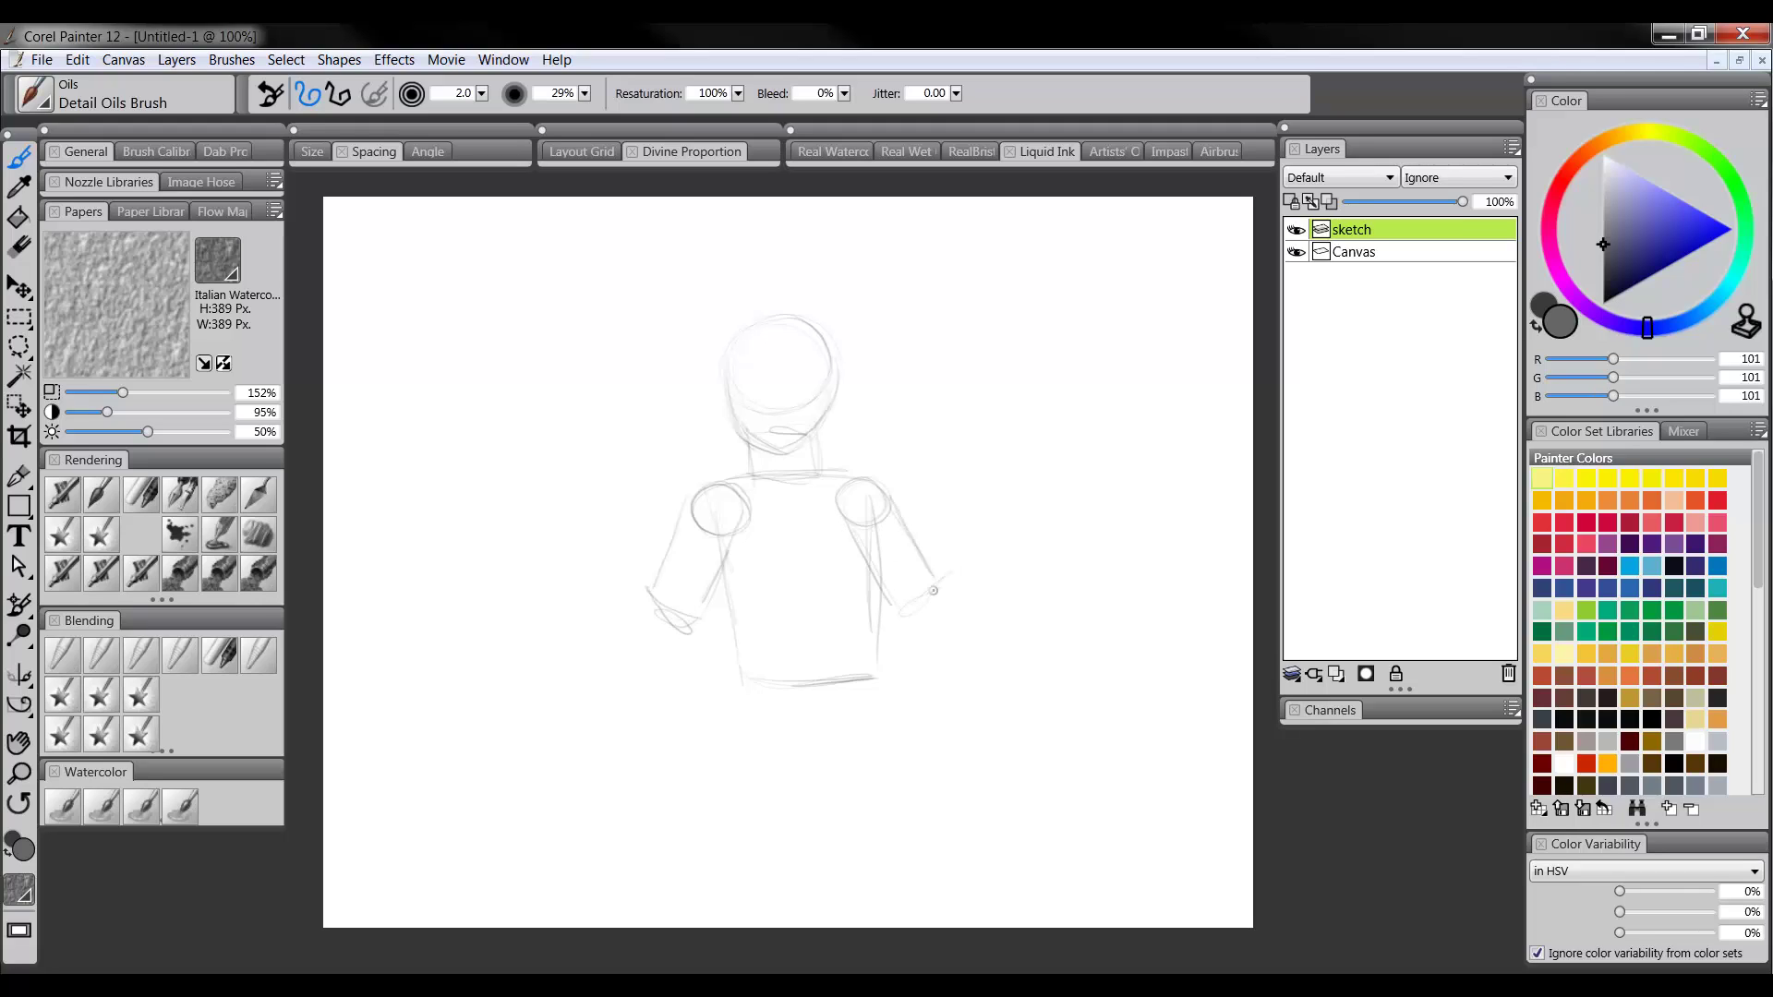
# Sketch the hand outlines, shoulder line, head centre lines and a torso centre line
pyautogui.moveTo(663, 570)
pyautogui.mouseDown()
pyautogui.moveTo(638, 628)
pyautogui.moveTo(707, 600)
pyautogui.moveTo(664, 648)
pyautogui.mouseUp()
pyautogui.moveTo(894, 607); pyautogui.dragTo(919, 633)
pyautogui.moveTo(951, 573)
pyautogui.mouseDown()
pyautogui.moveTo(955, 628)
pyautogui.moveTo(904, 620)
pyautogui.moveTo(920, 628)
pyautogui.moveTo(940, 600)
pyautogui.mouseUp()
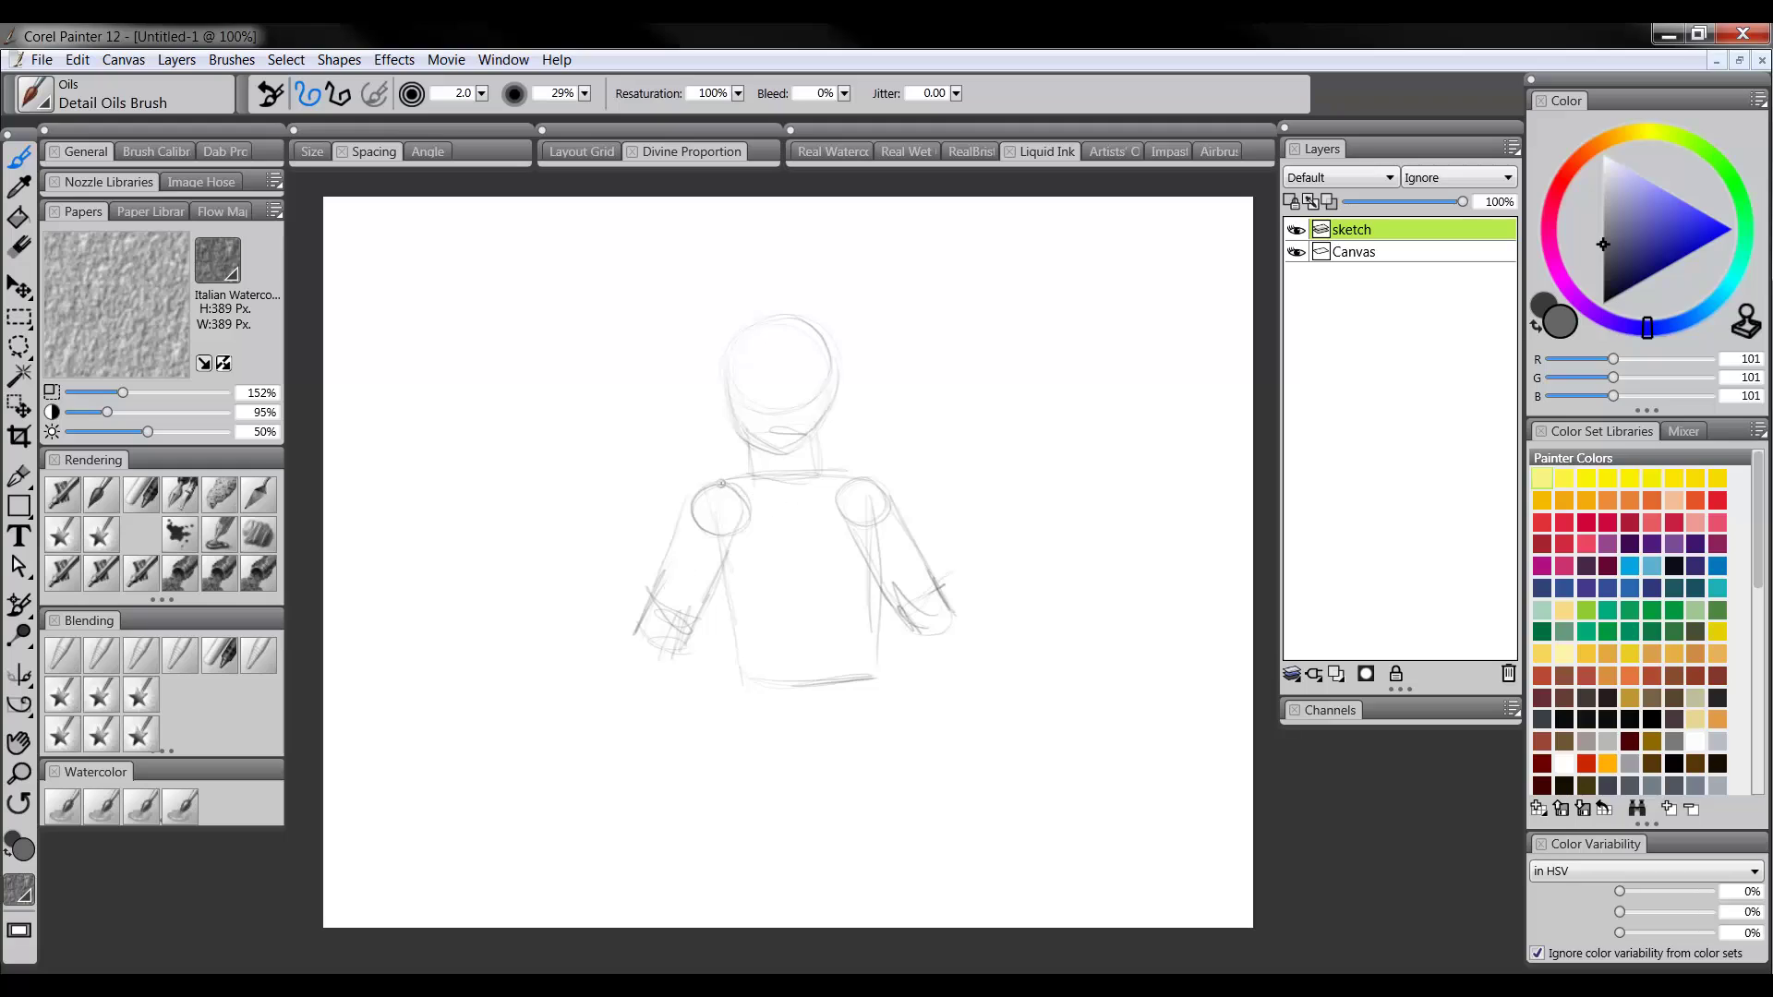
pyautogui.moveTo(823, 468)
pyautogui.mouseDown()
pyautogui.moveTo(857, 478)
pyautogui.moveTo(804, 426)
pyautogui.mouseUp()
pyautogui.moveTo(758, 382)
pyautogui.mouseDown()
pyautogui.moveTo(780, 425)
pyautogui.moveTo(808, 400)
pyautogui.moveTo(778, 426)
pyautogui.moveTo(778, 386)
pyautogui.moveTo(775, 427)
pyautogui.moveTo(765, 391)
pyautogui.moveTo(741, 388)
pyautogui.moveTo(813, 395)
pyautogui.mouseUp()
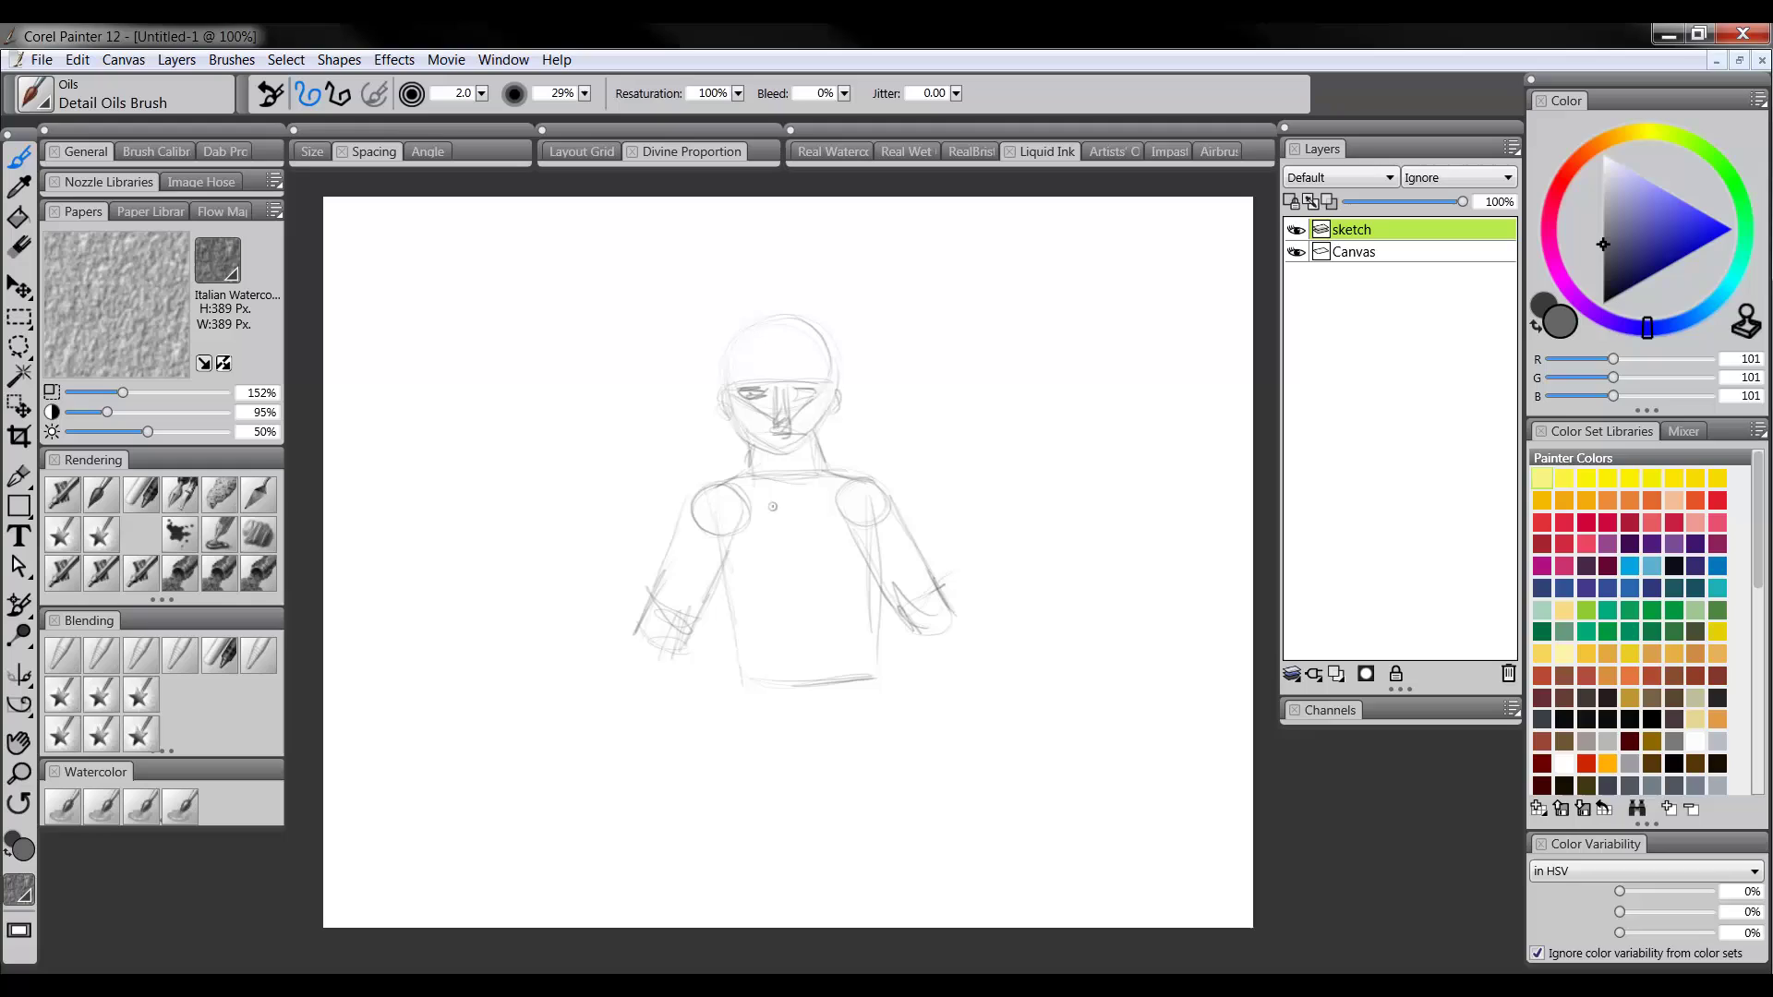
pyautogui.moveTo(795, 479)
pyautogui.mouseDown()
pyautogui.moveTo(794, 595)
pyautogui.moveTo(721, 537)
pyautogui.moveTo(856, 551)
pyautogui.moveTo(779, 604)
pyautogui.moveTo(774, 650)
pyautogui.moveTo(798, 593)
pyautogui.moveTo(833, 646)
pyautogui.mouseUp()
# Draw both forearms below the elbows and the bottom of the left hand
pyautogui.moveTo(636, 641); pyautogui.dragTo(623, 736)
pyautogui.moveTo(677, 646); pyautogui.dragTo(659, 749)
pyautogui.moveTo(628, 661)
pyautogui.mouseDown()
pyautogui.moveTo(622, 723)
pyautogui.moveTo(650, 774)
pyautogui.moveTo(663, 716)
pyautogui.moveTo(625, 829)
pyautogui.mouseUp()
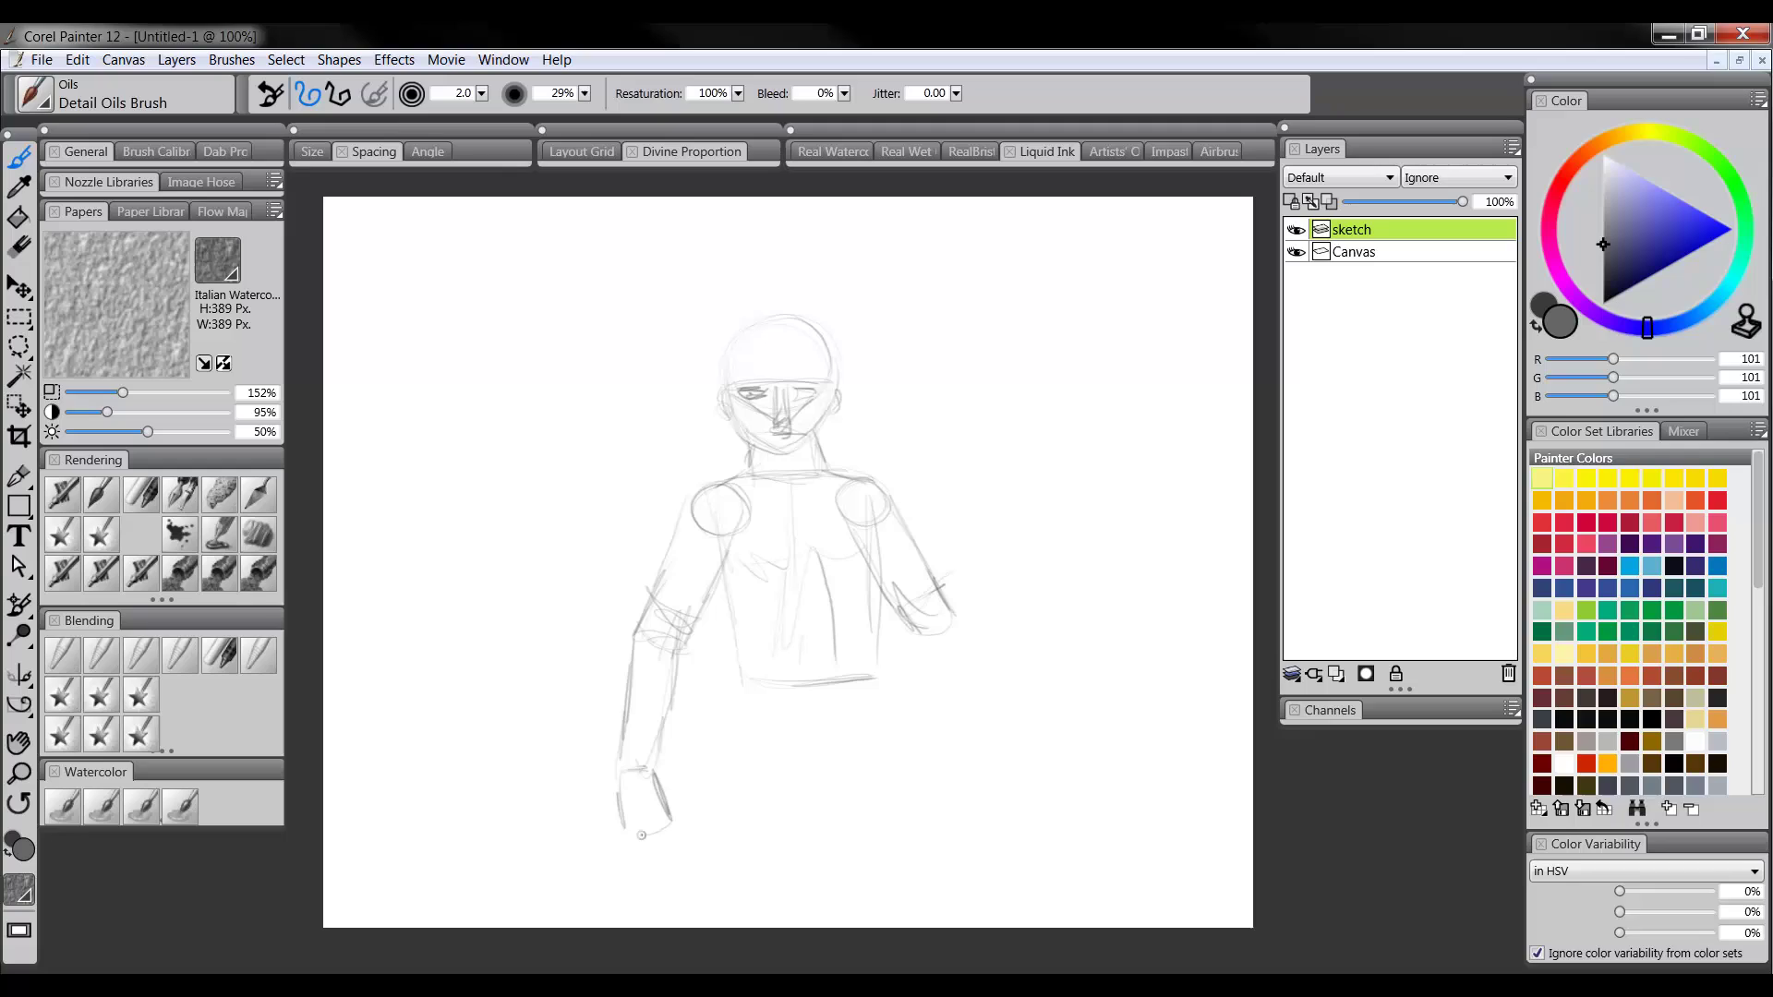
pyautogui.moveTo(909, 632); pyautogui.dragTo(911, 725)
pyautogui.moveTo(918, 745)
pyautogui.mouseDown()
pyautogui.moveTo(916, 633)
pyautogui.moveTo(952, 755)
pyautogui.mouseUp()
pyautogui.moveTo(909, 750)
pyautogui.mouseDown()
pyautogui.moveTo(899, 794)
pyautogui.moveTo(906, 813)
pyautogui.moveTo(947, 751)
pyautogui.moveTo(899, 801)
pyautogui.mouseUp()
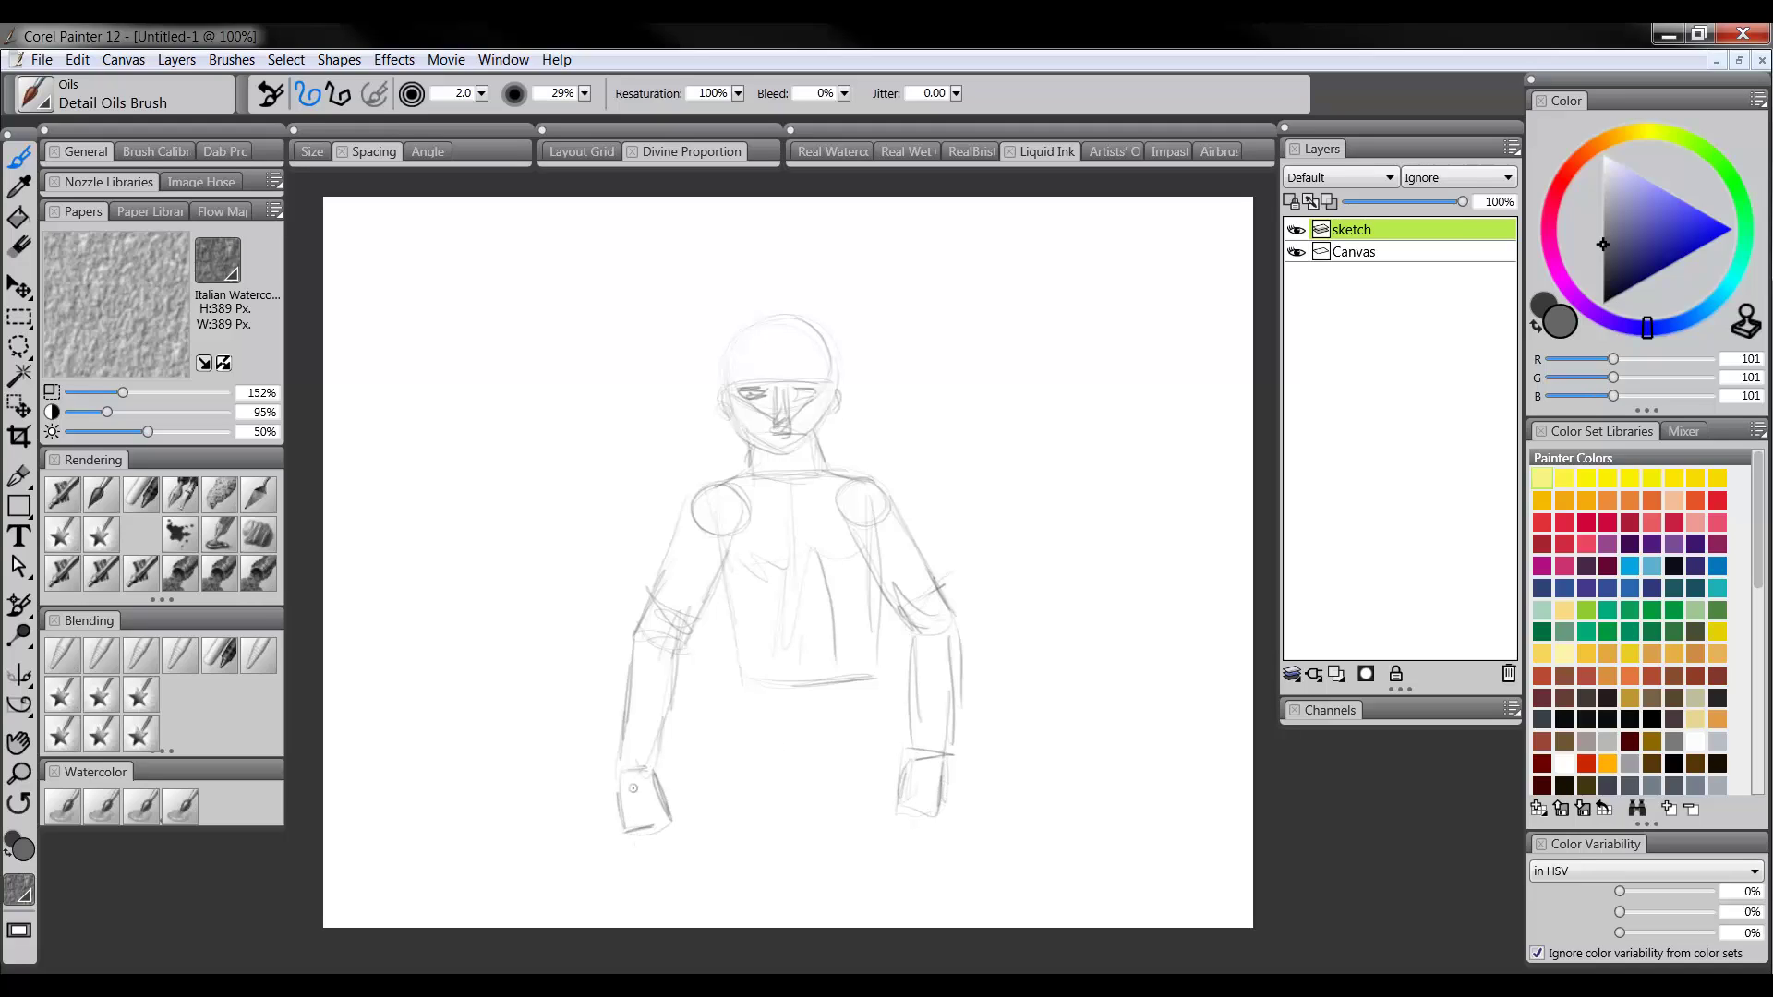
pyautogui.moveTo(625, 833); pyautogui.dragTo(667, 827)
# Rough in the legs with a centre line, crotch V, leg outlines and feet
pyautogui.moveTo(799, 509); pyautogui.dragTo(804, 897)
pyautogui.moveTo(749, 700); pyautogui.dragTo(792, 790)
pyautogui.moveTo(861, 695); pyautogui.dragTo(809, 777)
pyautogui.moveTo(742, 696); pyautogui.dragTo(716, 768)
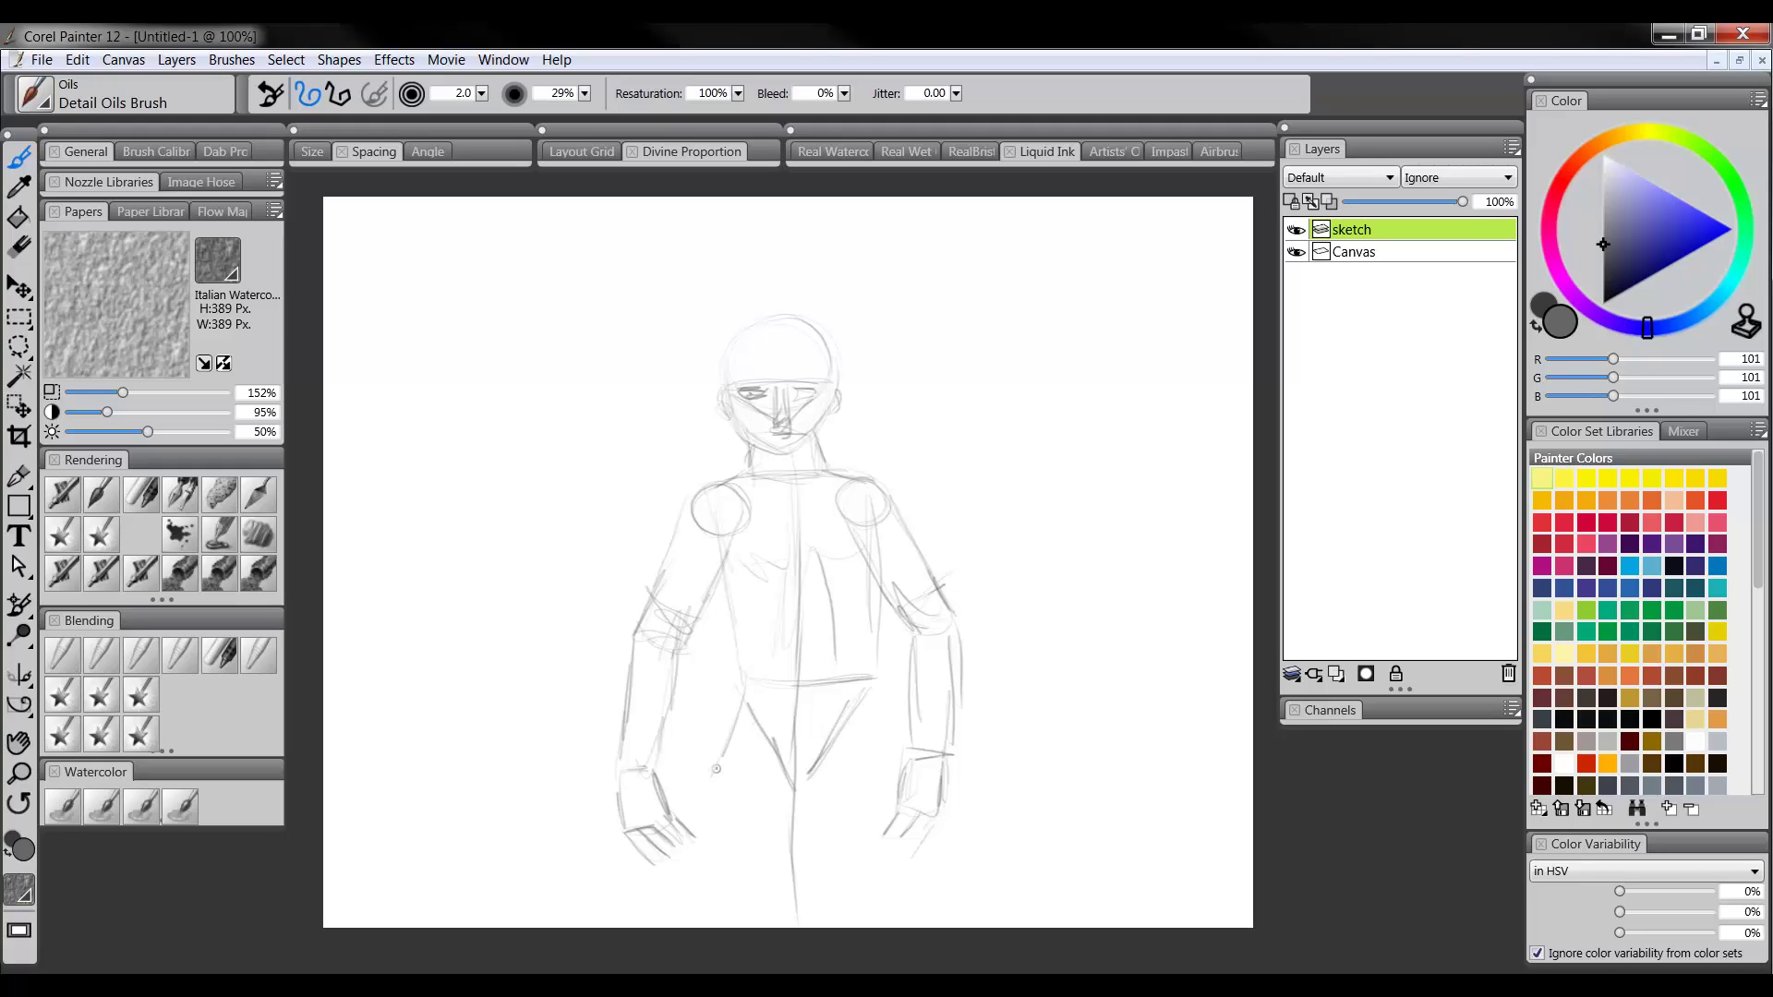
pyautogui.moveTo(743, 674); pyautogui.dragTo(676, 868)
pyautogui.moveTo(793, 788)
pyautogui.mouseDown()
pyautogui.moveTo(734, 879)
pyautogui.moveTo(698, 890)
pyautogui.moveTo(715, 921)
pyautogui.moveTo(750, 857)
pyautogui.moveTo(735, 893)
pyautogui.moveTo(845, 902)
pyautogui.mouseUp()
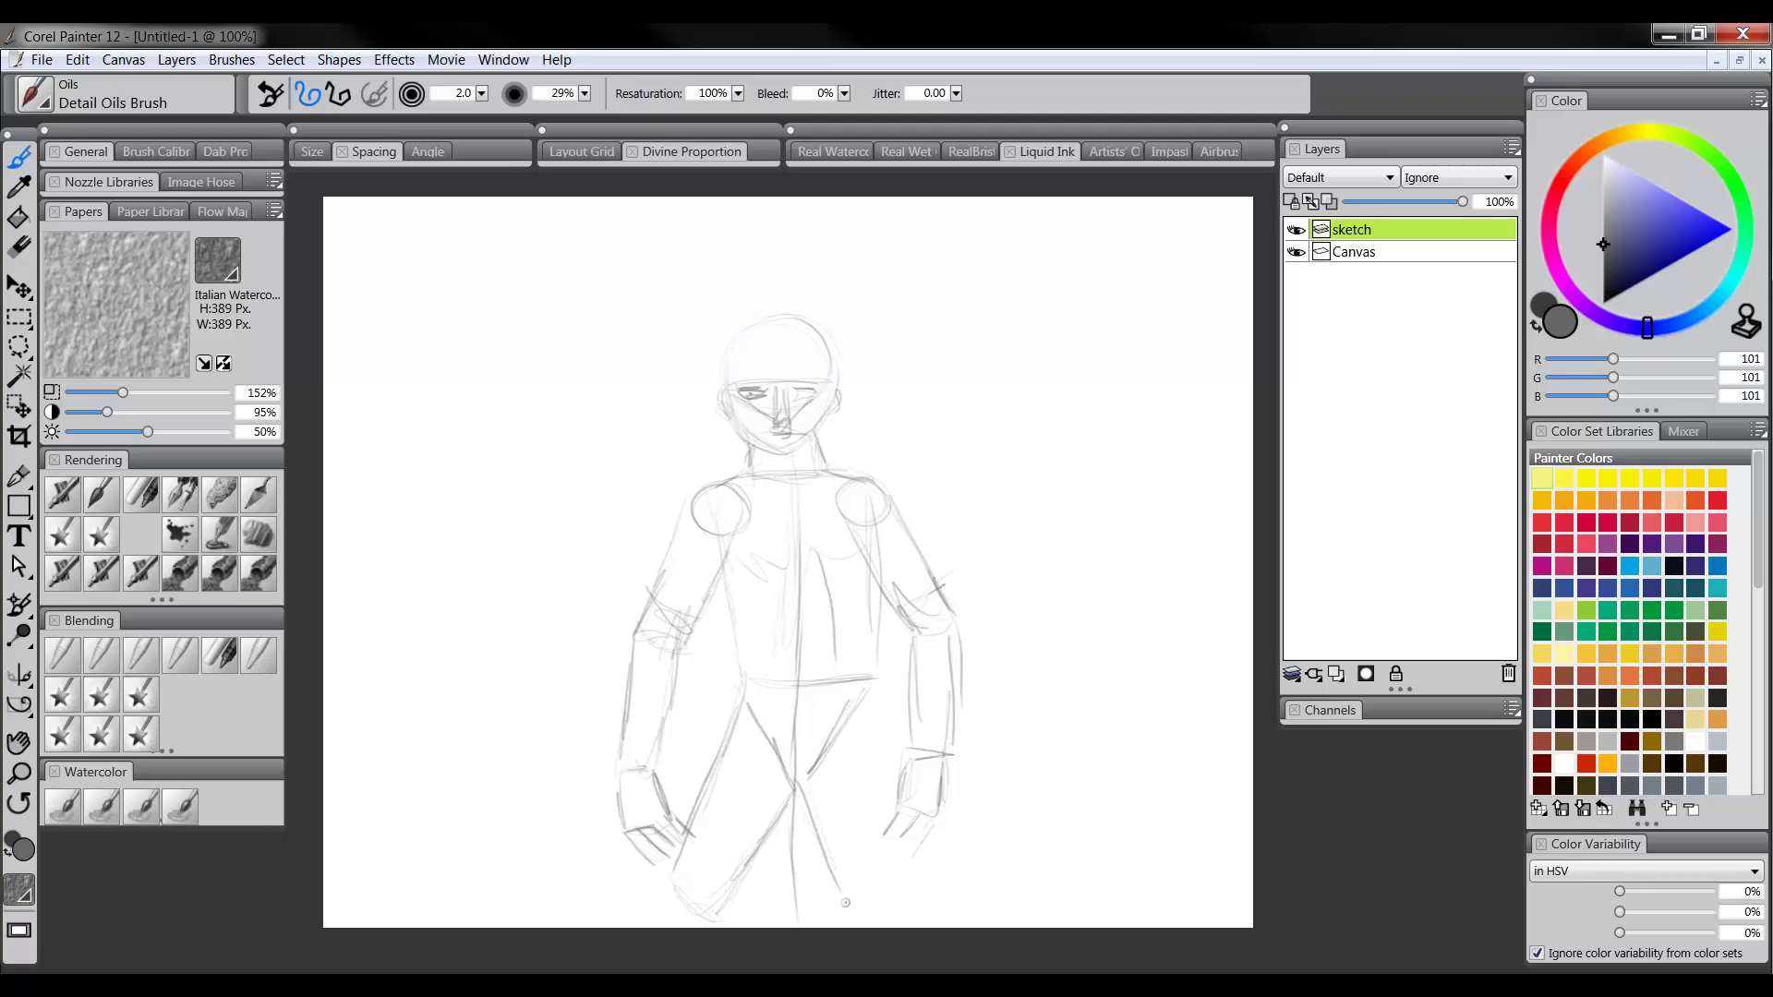
pyautogui.moveTo(875, 717); pyautogui.dragTo(896, 909)
pyautogui.moveTo(894, 850); pyautogui.dragTo(897, 914)
pyautogui.moveTo(672, 869); pyautogui.dragTo(677, 927)
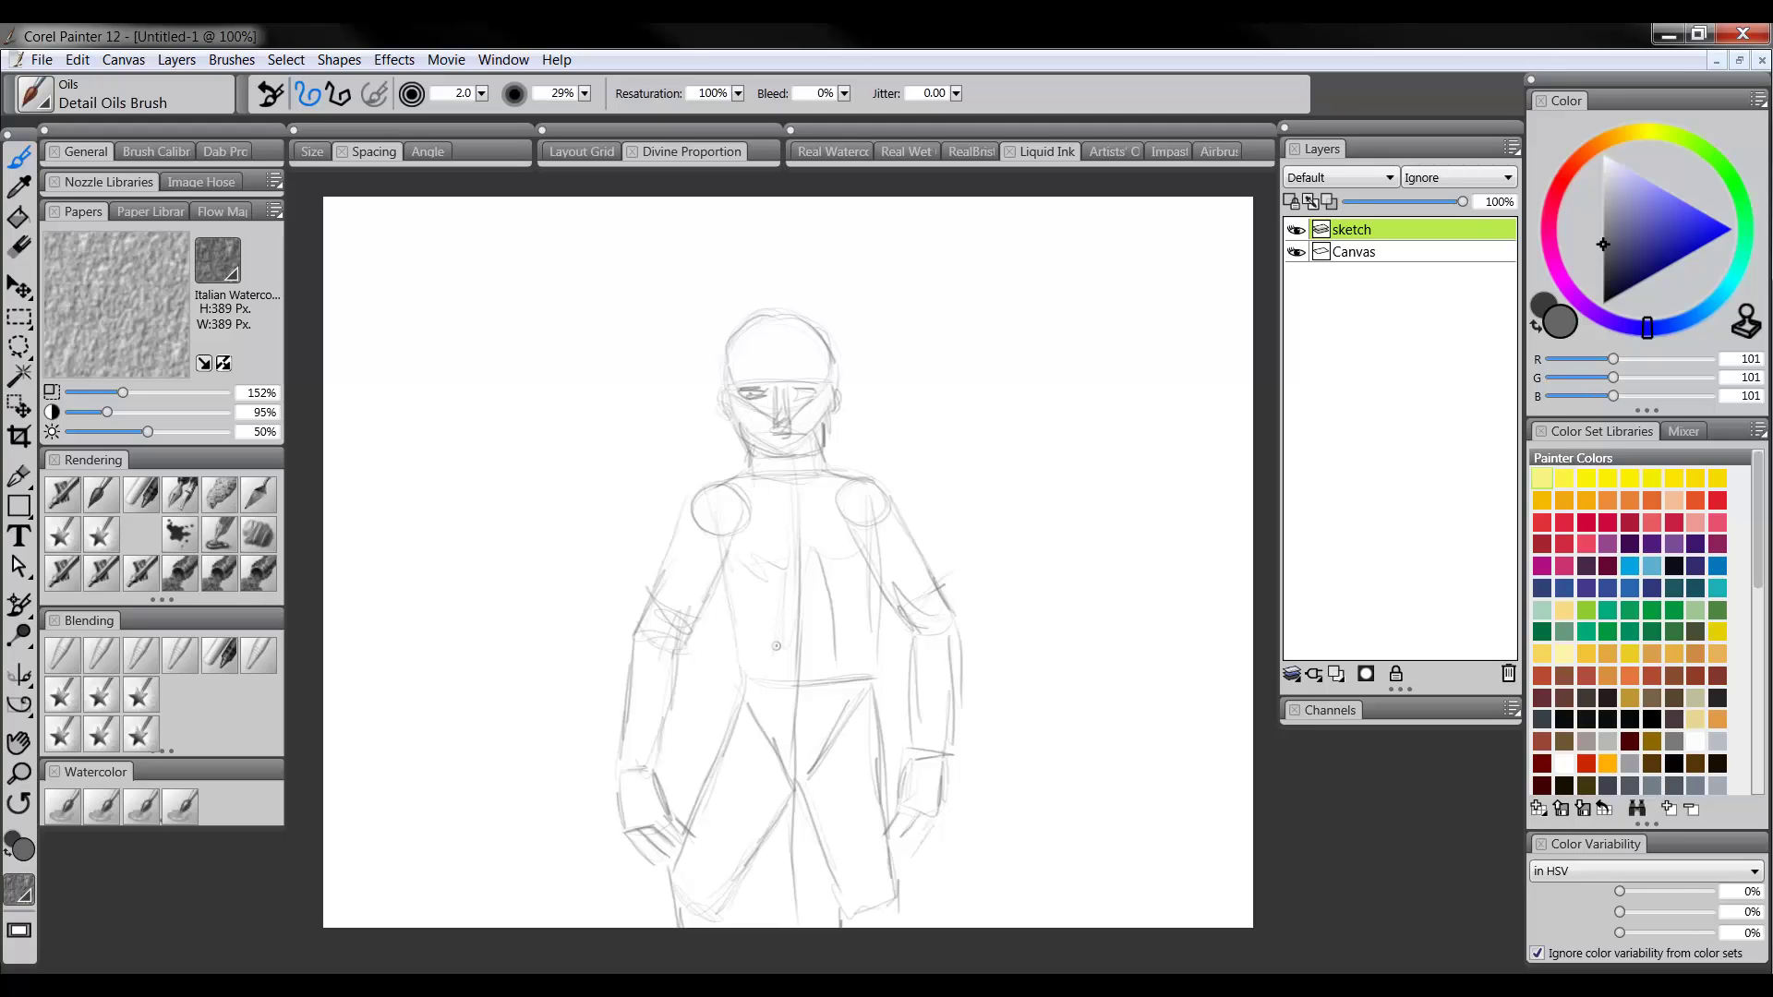
pyautogui.moveTo(767, 563); pyautogui.dragTo(738, 554)
# Add Layer 1, lower the sketch layer to 41% opacity, and reselect Layer 1
pyautogui.click(1337, 672)
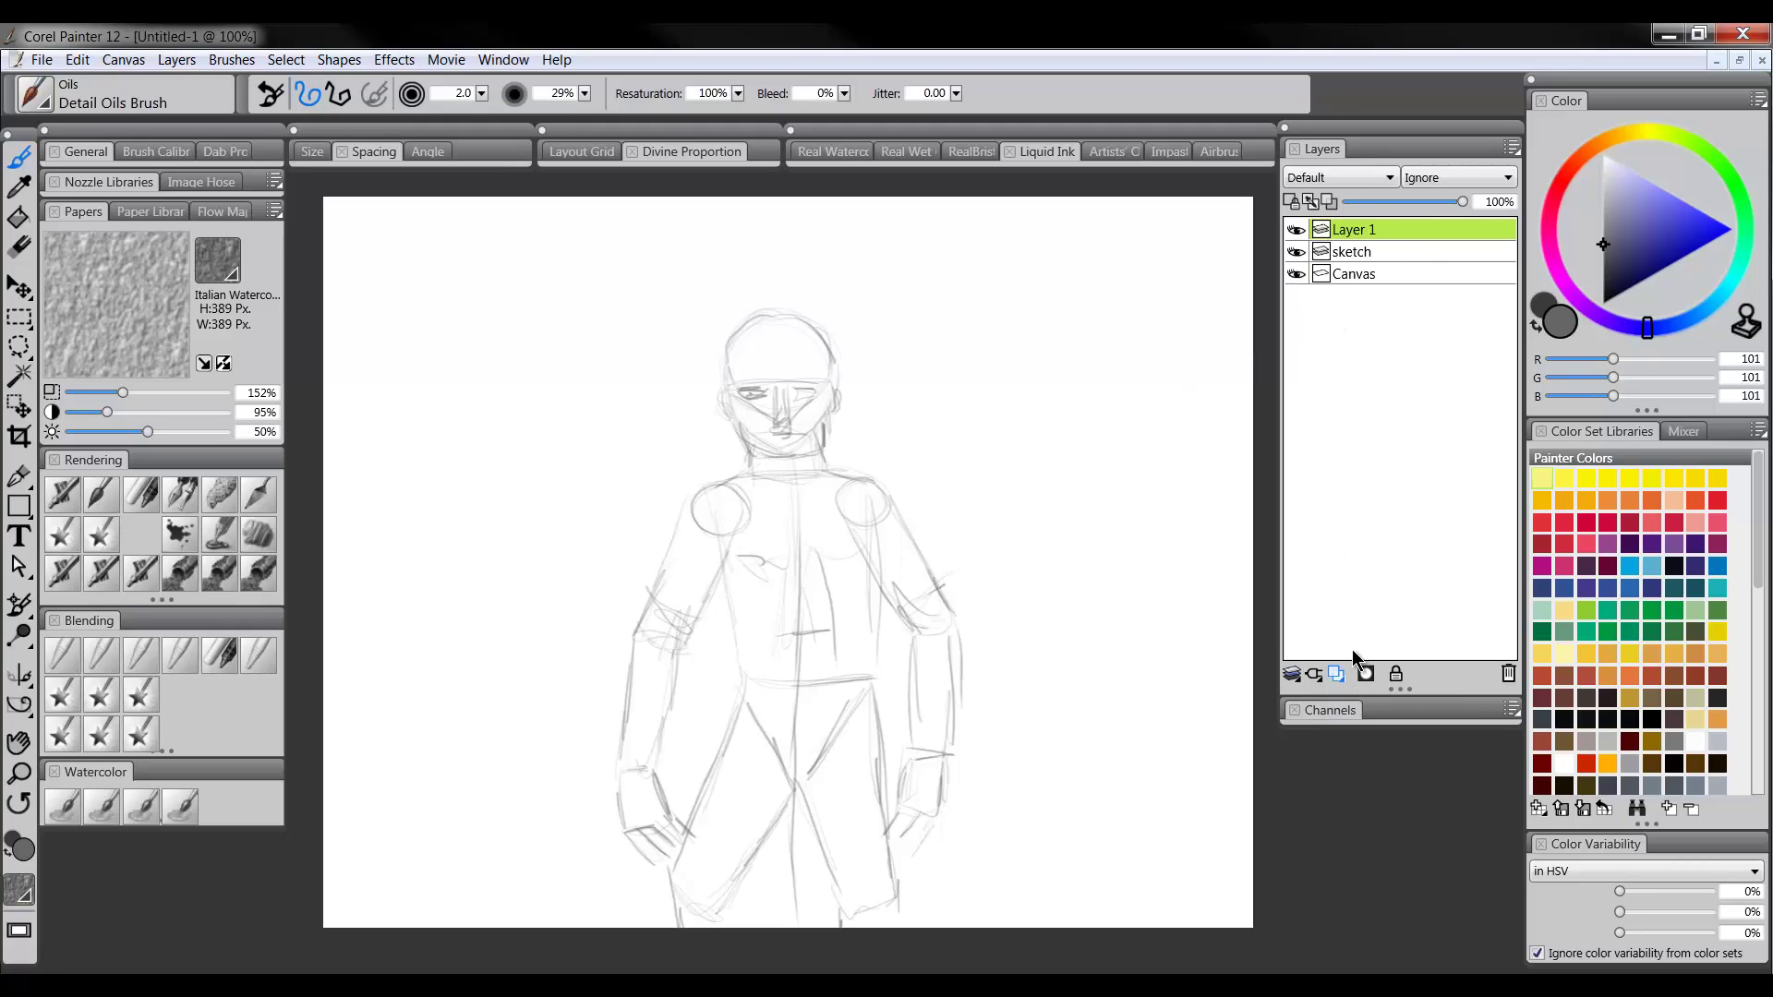
pyautogui.click(1357, 251)
pyautogui.click(1394, 202)
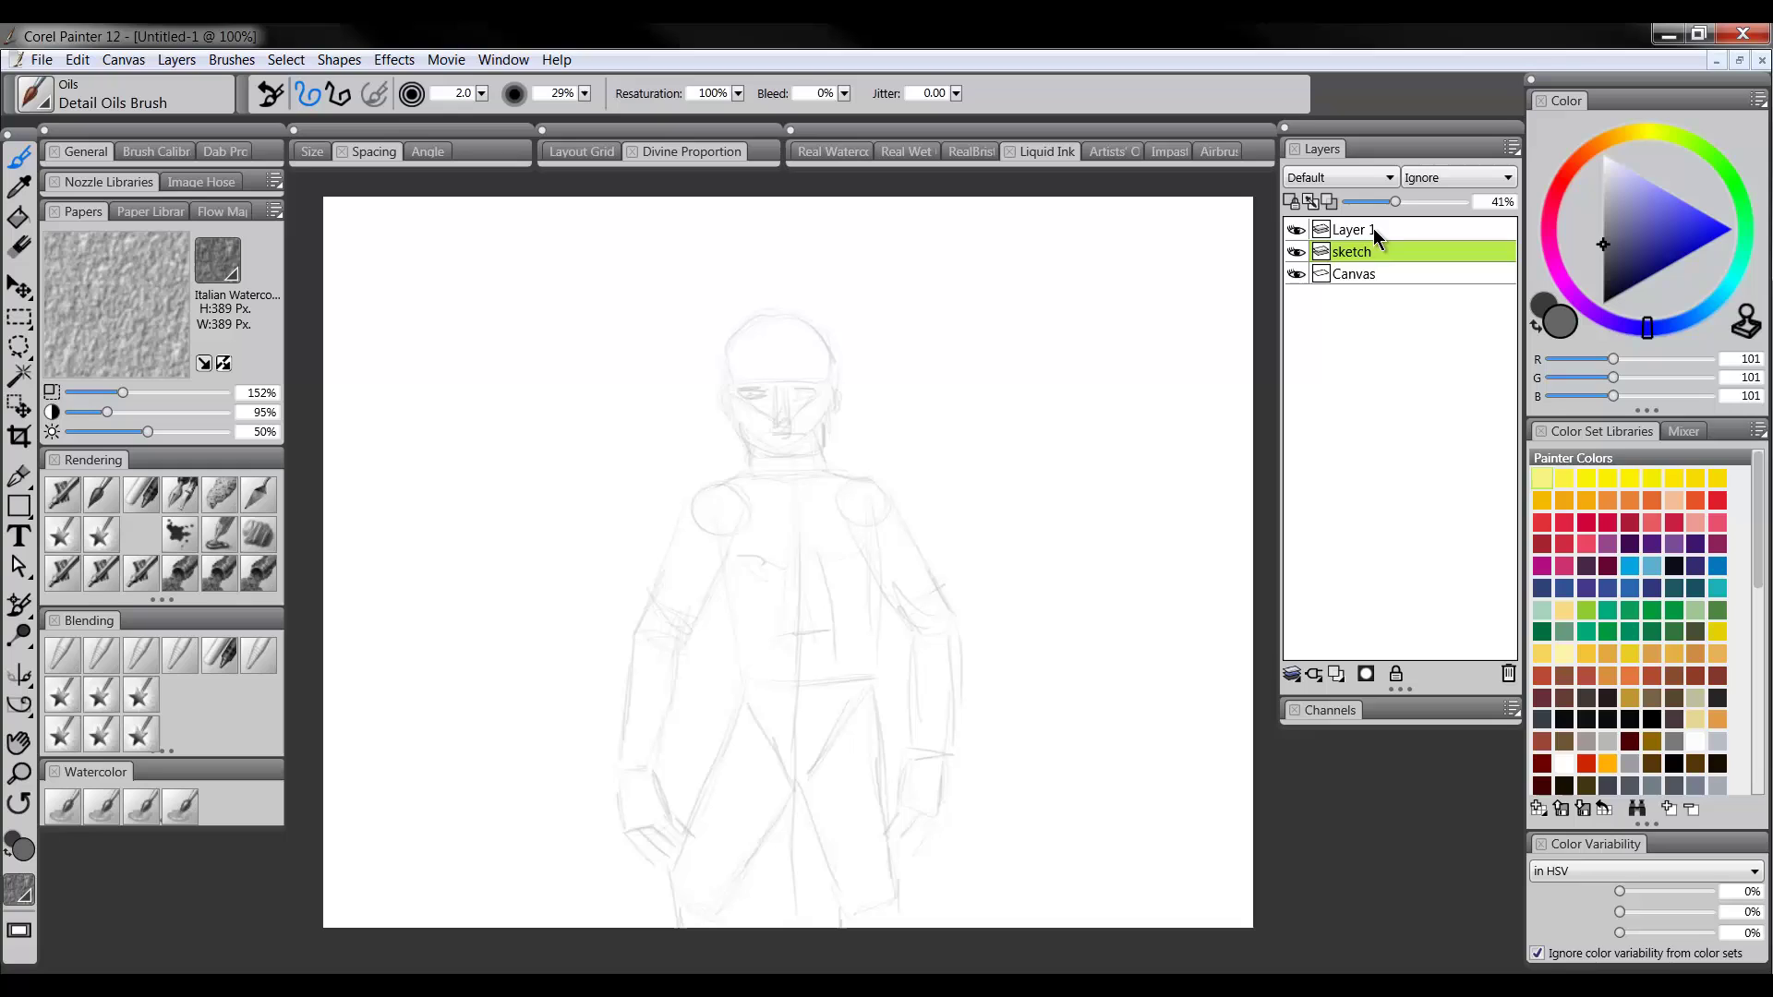
pyautogui.click(1372, 229)
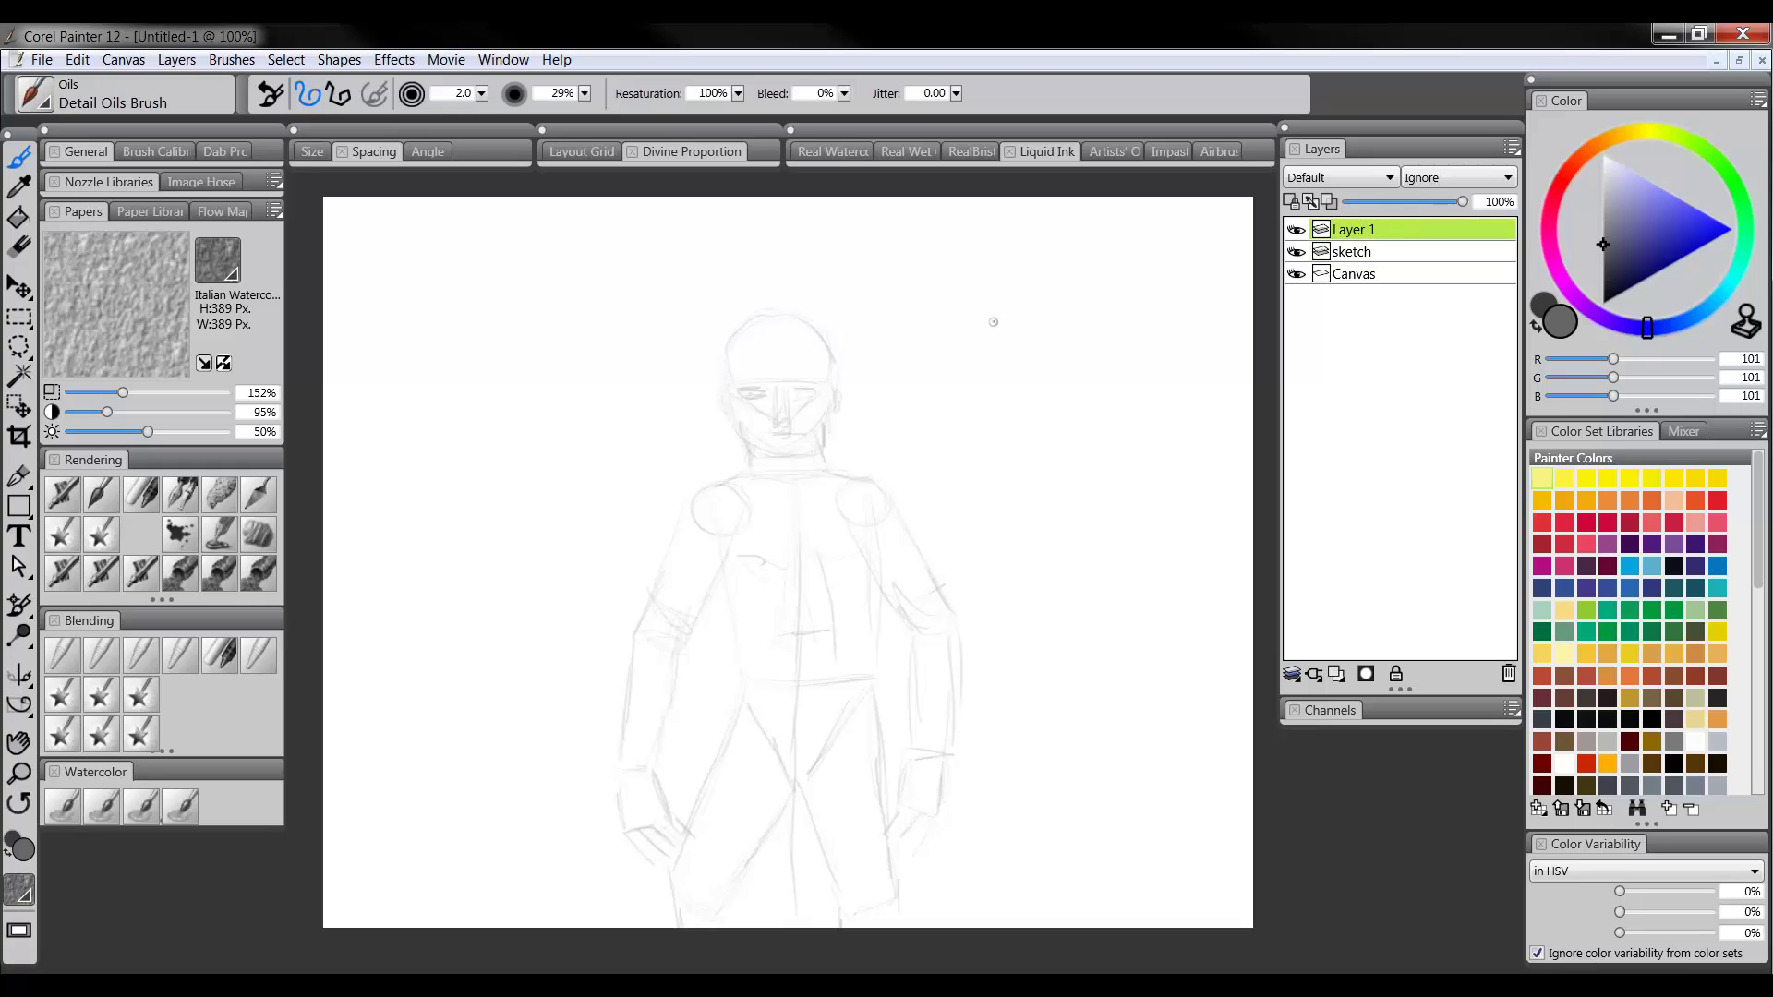
# Zoom to 200% on the head and ink its left, top and right outline with the Brush
pyautogui.click(21, 772)
pyautogui.click(813, 374)
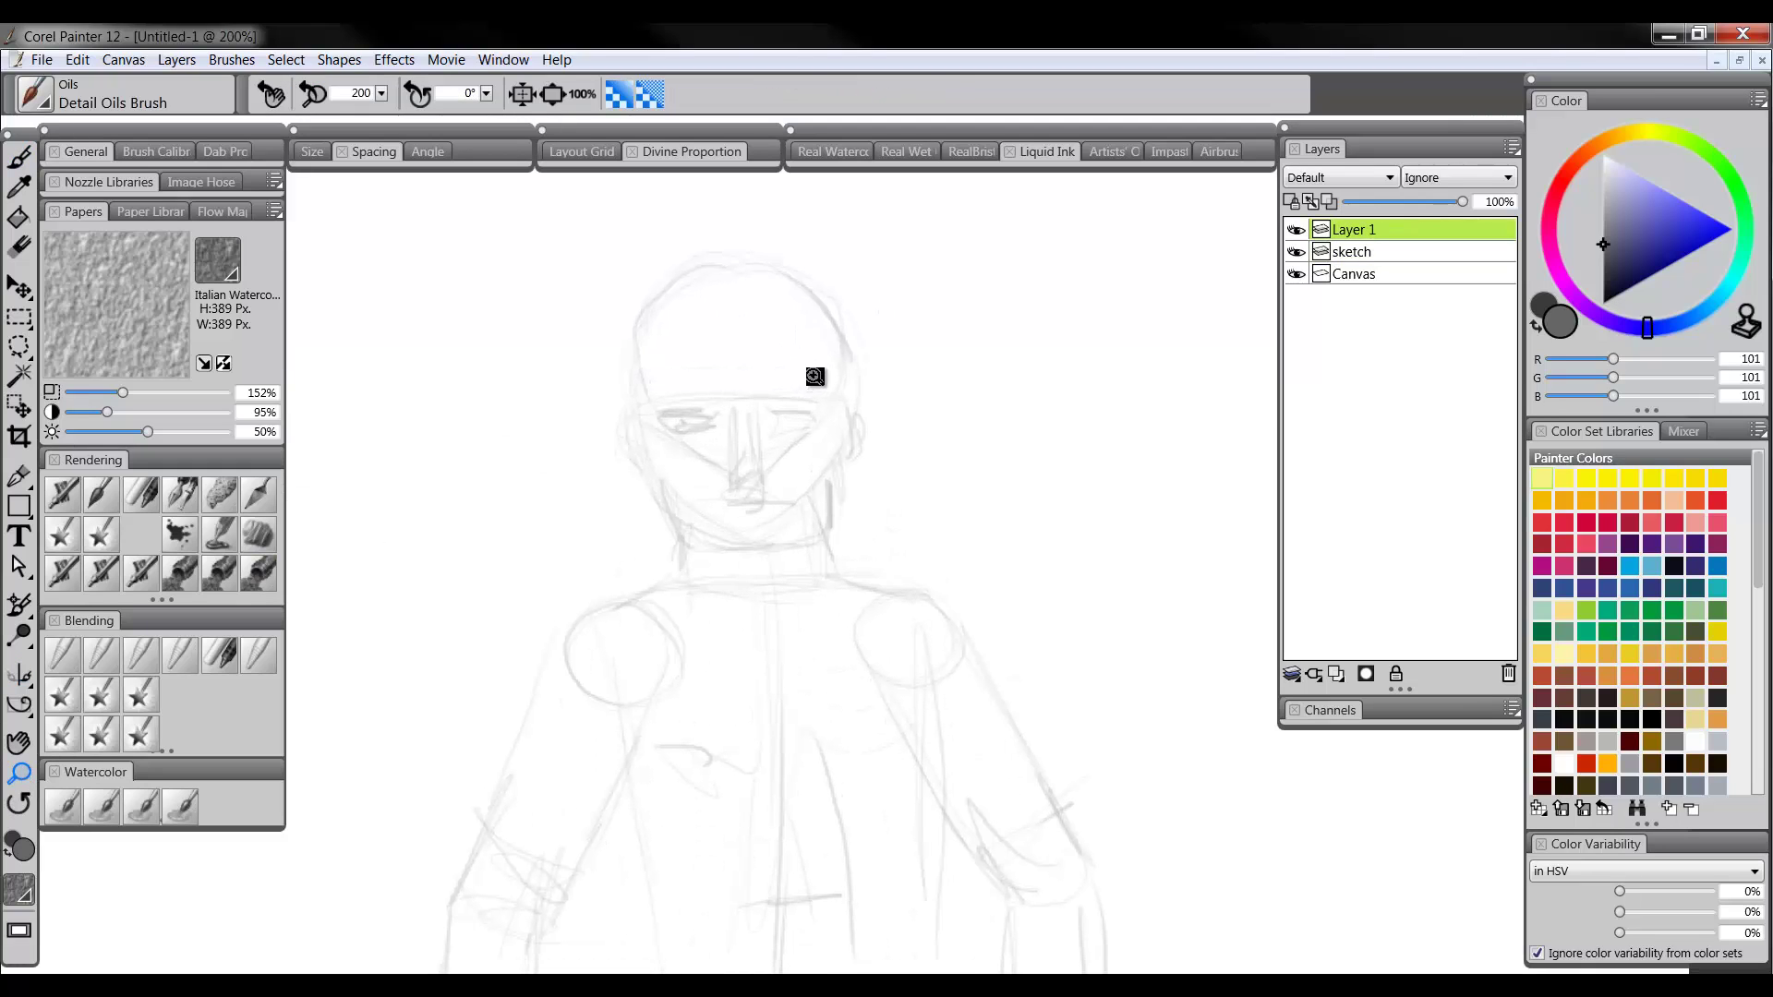
pyautogui.press('b')
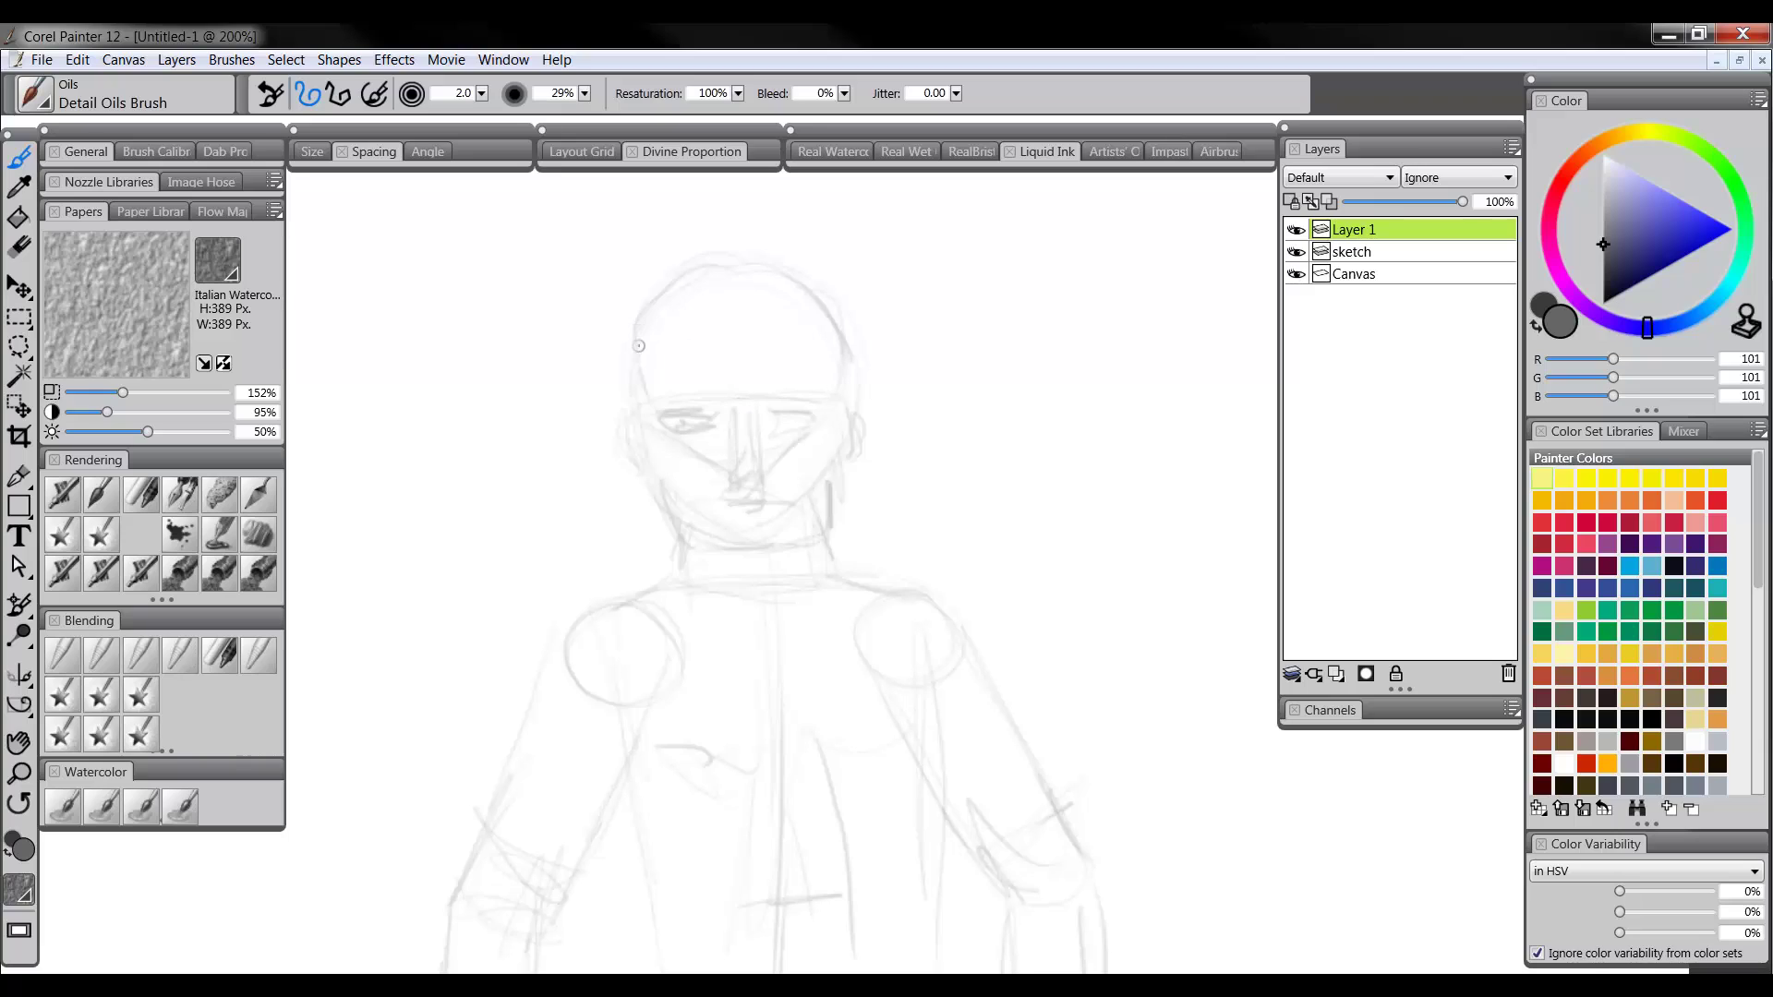
pyautogui.moveTo(639, 356)
pyautogui.mouseDown()
pyautogui.moveTo(684, 287)
pyautogui.moveTo(656, 300)
pyautogui.moveTo(745, 262)
pyautogui.mouseUp()
pyautogui.moveTo(636, 340)
pyautogui.mouseDown()
pyautogui.moveTo(673, 516)
pyautogui.moveTo(763, 551)
pyautogui.moveTo(819, 514)
pyautogui.moveTo(832, 485)
pyautogui.moveTo(800, 525)
pyautogui.moveTo(831, 487)
pyautogui.moveTo(845, 394)
pyautogui.mouseUp()
pyautogui.moveTo(778, 275)
pyautogui.mouseDown()
pyautogui.moveTo(829, 333)
pyautogui.moveTo(827, 311)
pyautogui.mouseUp()
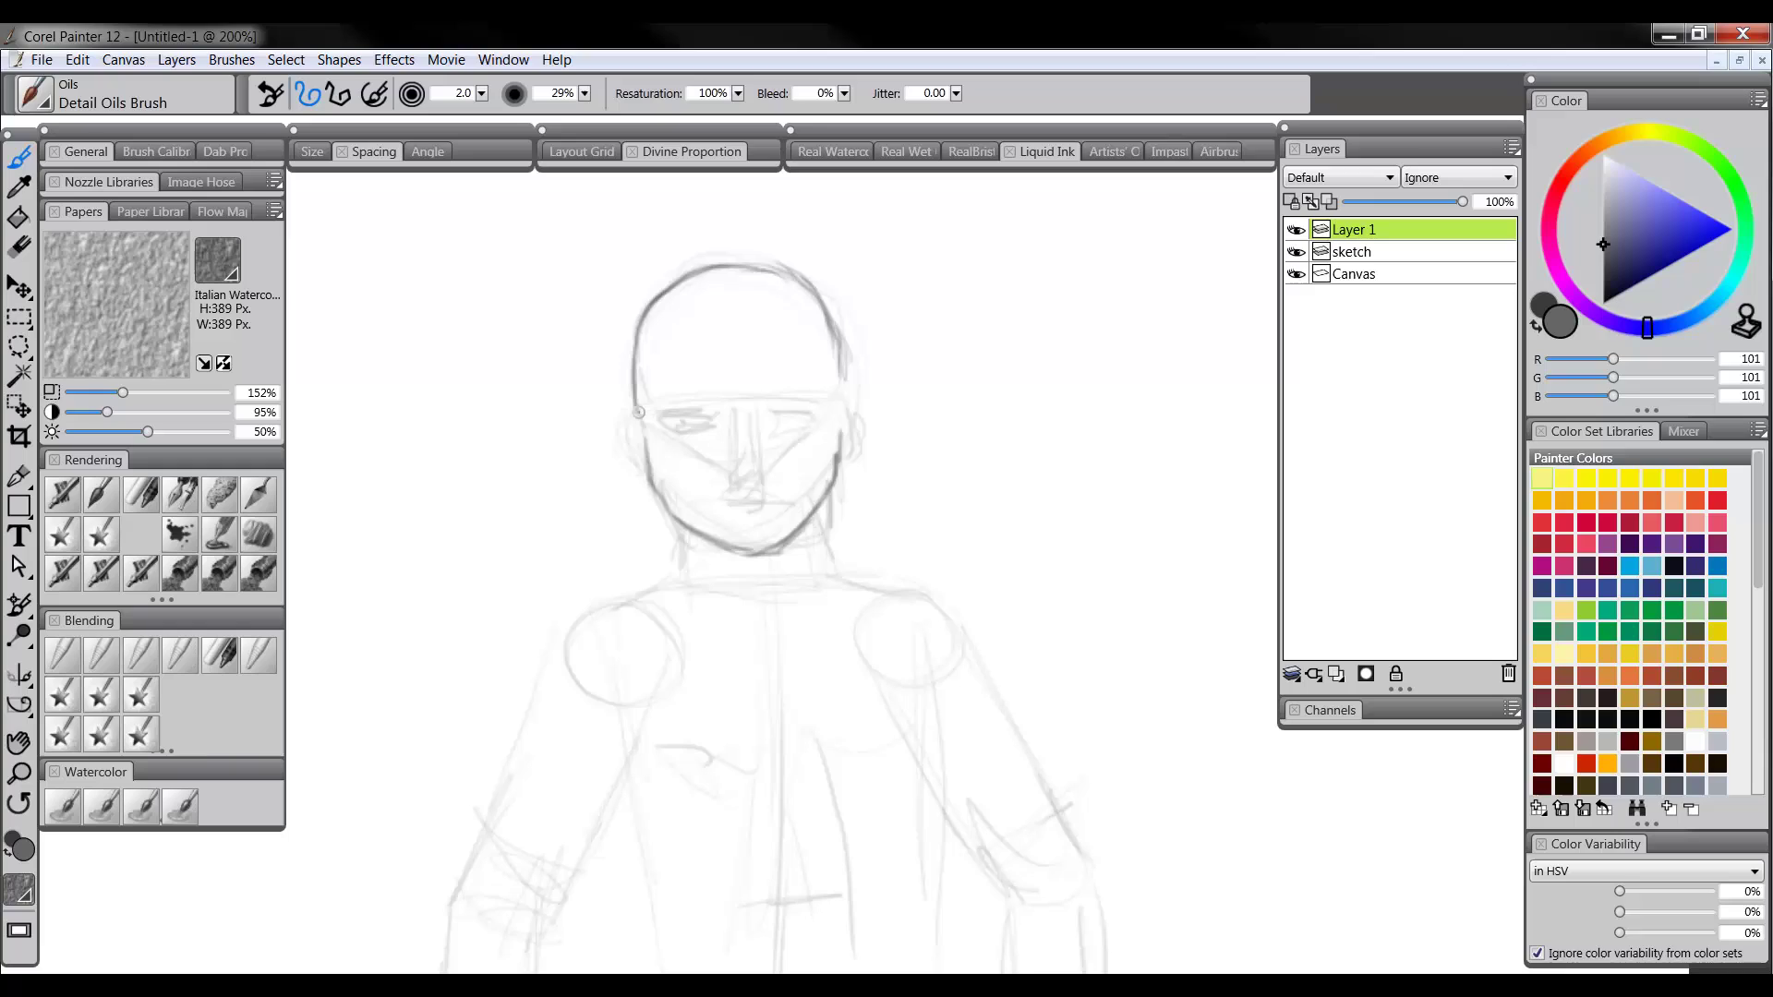
# Ink both ears, the closed left eye, the right eye and the nose sides
pyautogui.moveTo(623, 428); pyautogui.dragTo(637, 467)
pyautogui.moveTo(852, 420)
pyautogui.mouseDown()
pyautogui.moveTo(841, 467)
pyautogui.moveTo(840, 384)
pyautogui.moveTo(839, 426)
pyautogui.mouseUp()
pyautogui.moveTo(699, 417)
pyautogui.mouseDown()
pyautogui.moveTo(783, 436)
pyautogui.moveTo(774, 418)
pyautogui.moveTo(808, 410)
pyautogui.moveTo(743, 442)
pyautogui.moveTo(733, 421)
pyautogui.moveTo(732, 448)
pyautogui.moveTo(762, 437)
pyautogui.moveTo(728, 484)
pyautogui.mouseUp()
pyautogui.moveTo(758, 416)
pyautogui.mouseDown()
pyautogui.moveTo(759, 486)
pyautogui.moveTo(729, 484)
pyautogui.moveTo(764, 485)
pyautogui.moveTo(726, 495)
pyautogui.moveTo(760, 498)
pyautogui.moveTo(676, 519)
pyautogui.moveTo(684, 560)
pyautogui.moveTo(684, 533)
pyautogui.moveTo(643, 588)
pyautogui.mouseUp()
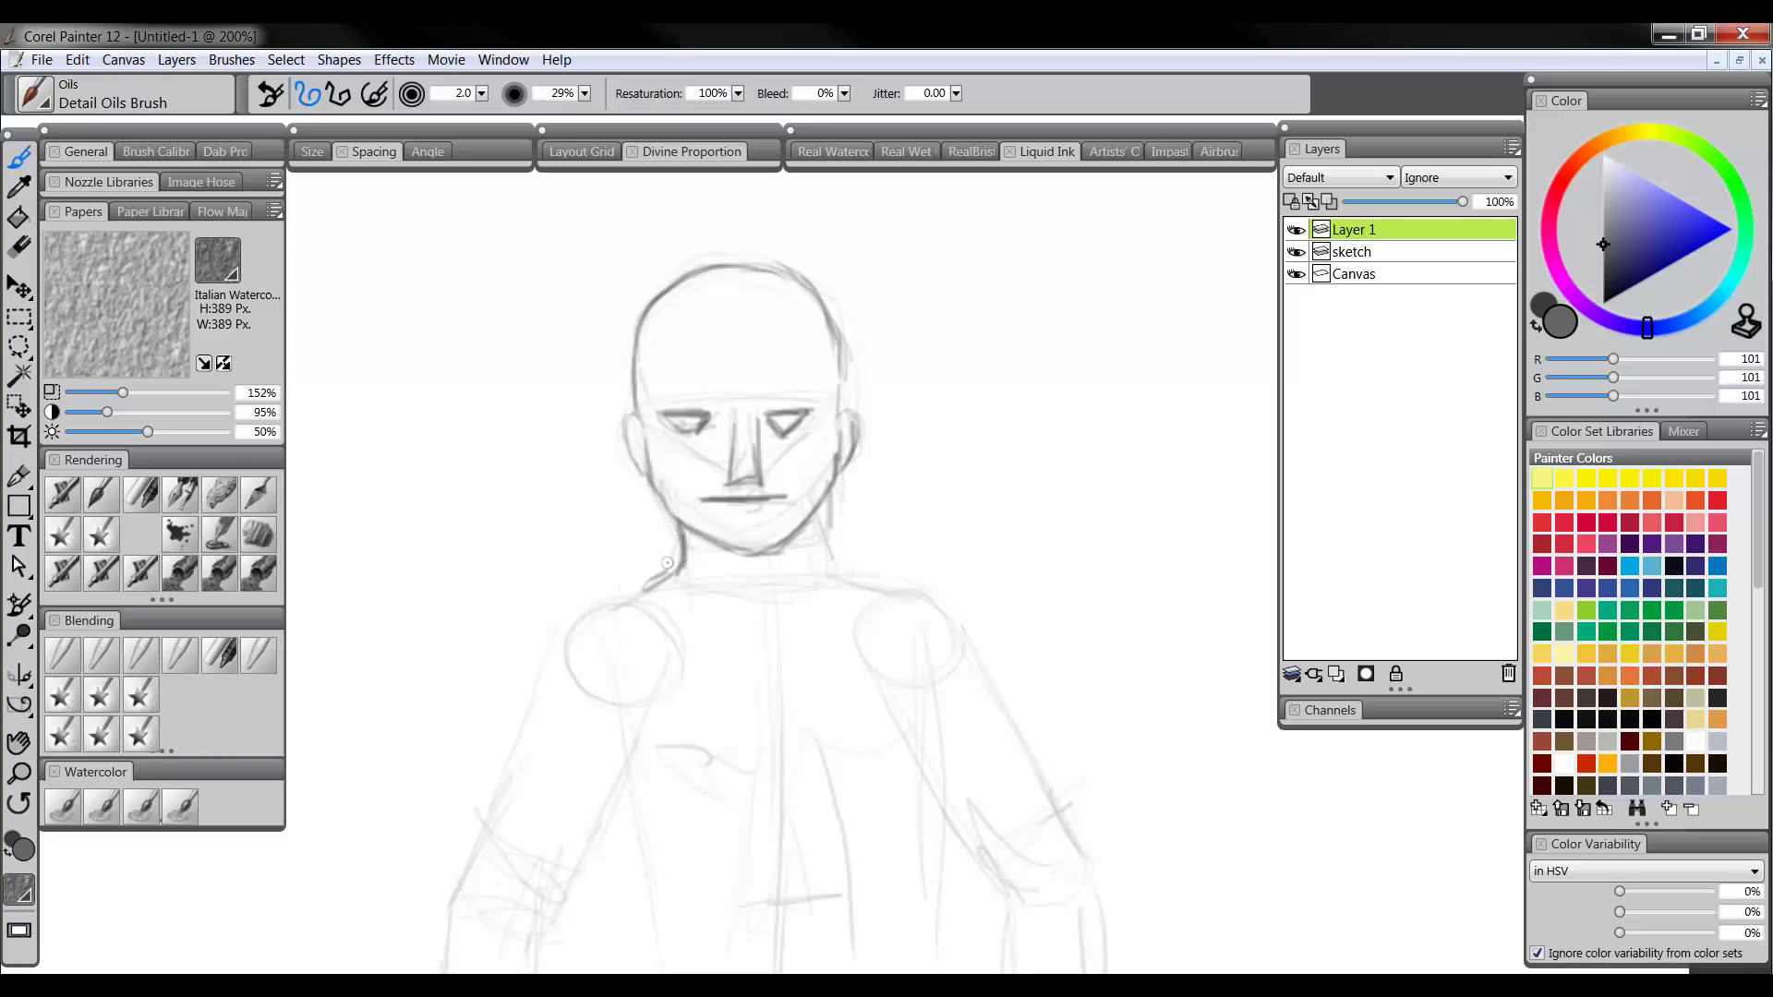
# Trace the neck, both shoulder lines and the left arm's outer edge
pyautogui.moveTo(815, 507)
pyautogui.mouseDown()
pyautogui.moveTo(818, 551)
pyautogui.moveTo(886, 590)
pyautogui.mouseUp()
pyautogui.moveTo(647, 588)
pyautogui.mouseDown()
pyautogui.moveTo(581, 605)
pyautogui.moveTo(544, 668)
pyautogui.mouseUp()
pyautogui.moveTo(877, 591)
pyautogui.mouseDown()
pyautogui.moveTo(919, 591)
pyautogui.moveTo(988, 679)
pyautogui.mouseUp()
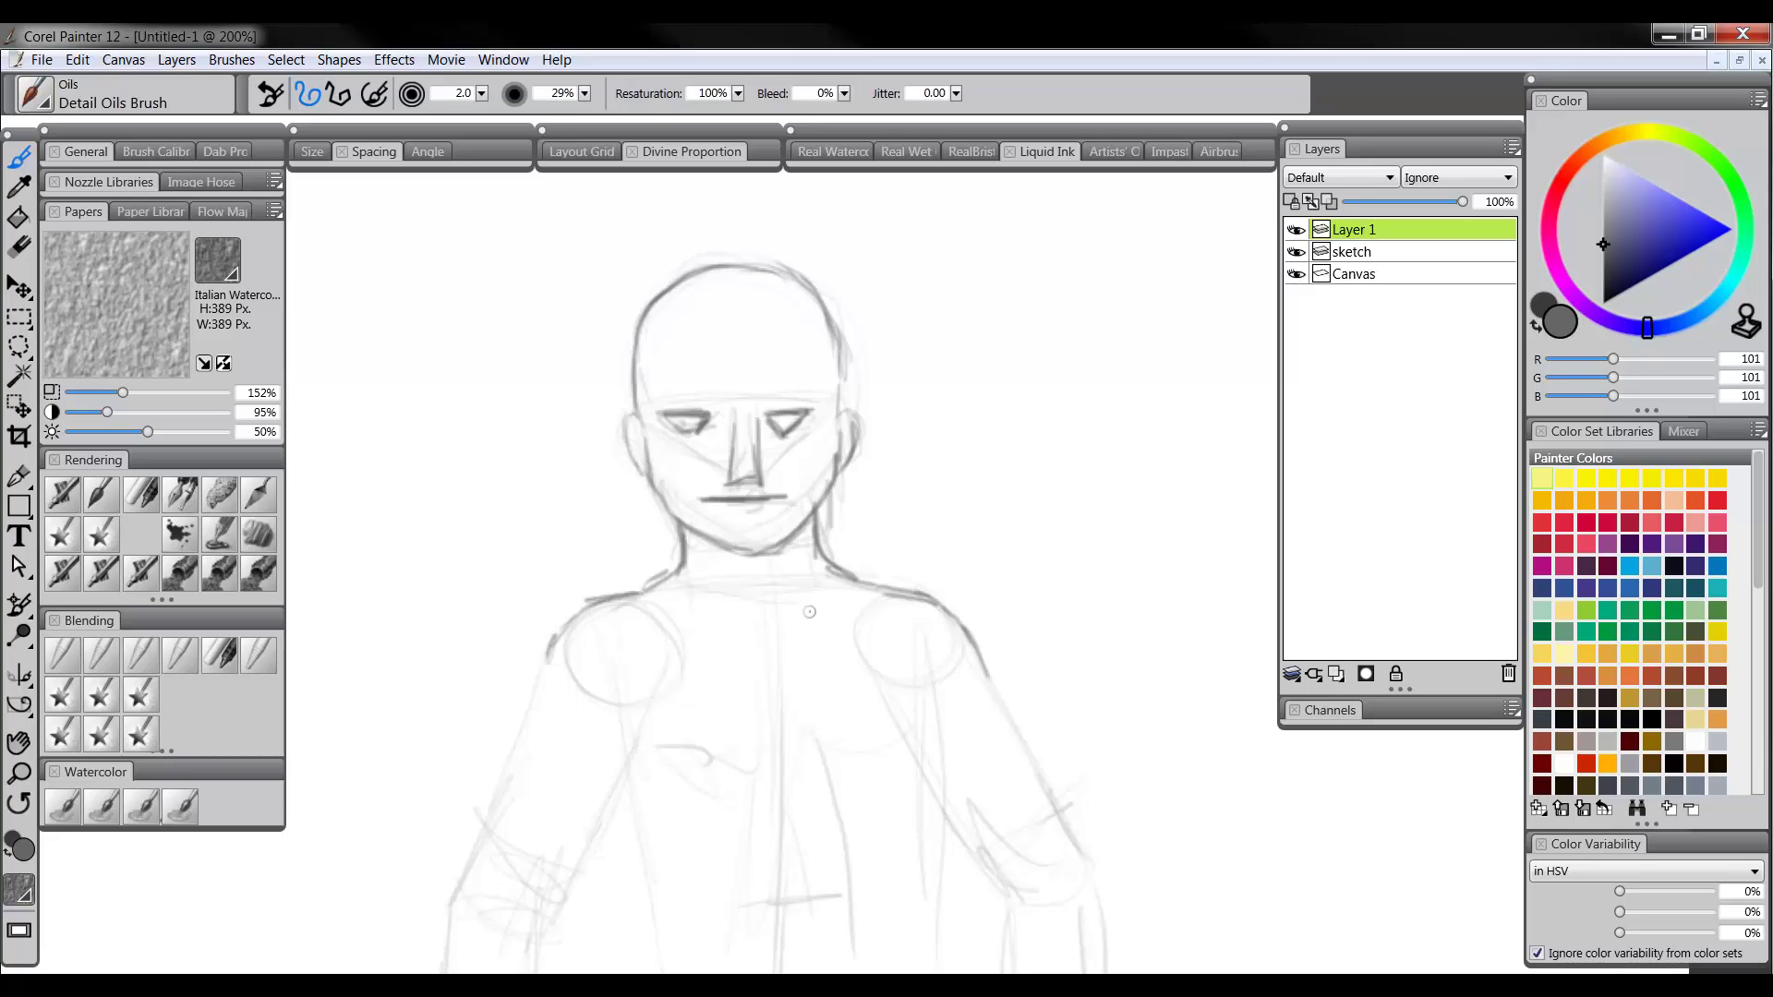
pyautogui.moveTo(778, 622); pyautogui.dragTo(796, 419)
pyautogui.moveTo(567, 460); pyautogui.dragTo(467, 713)
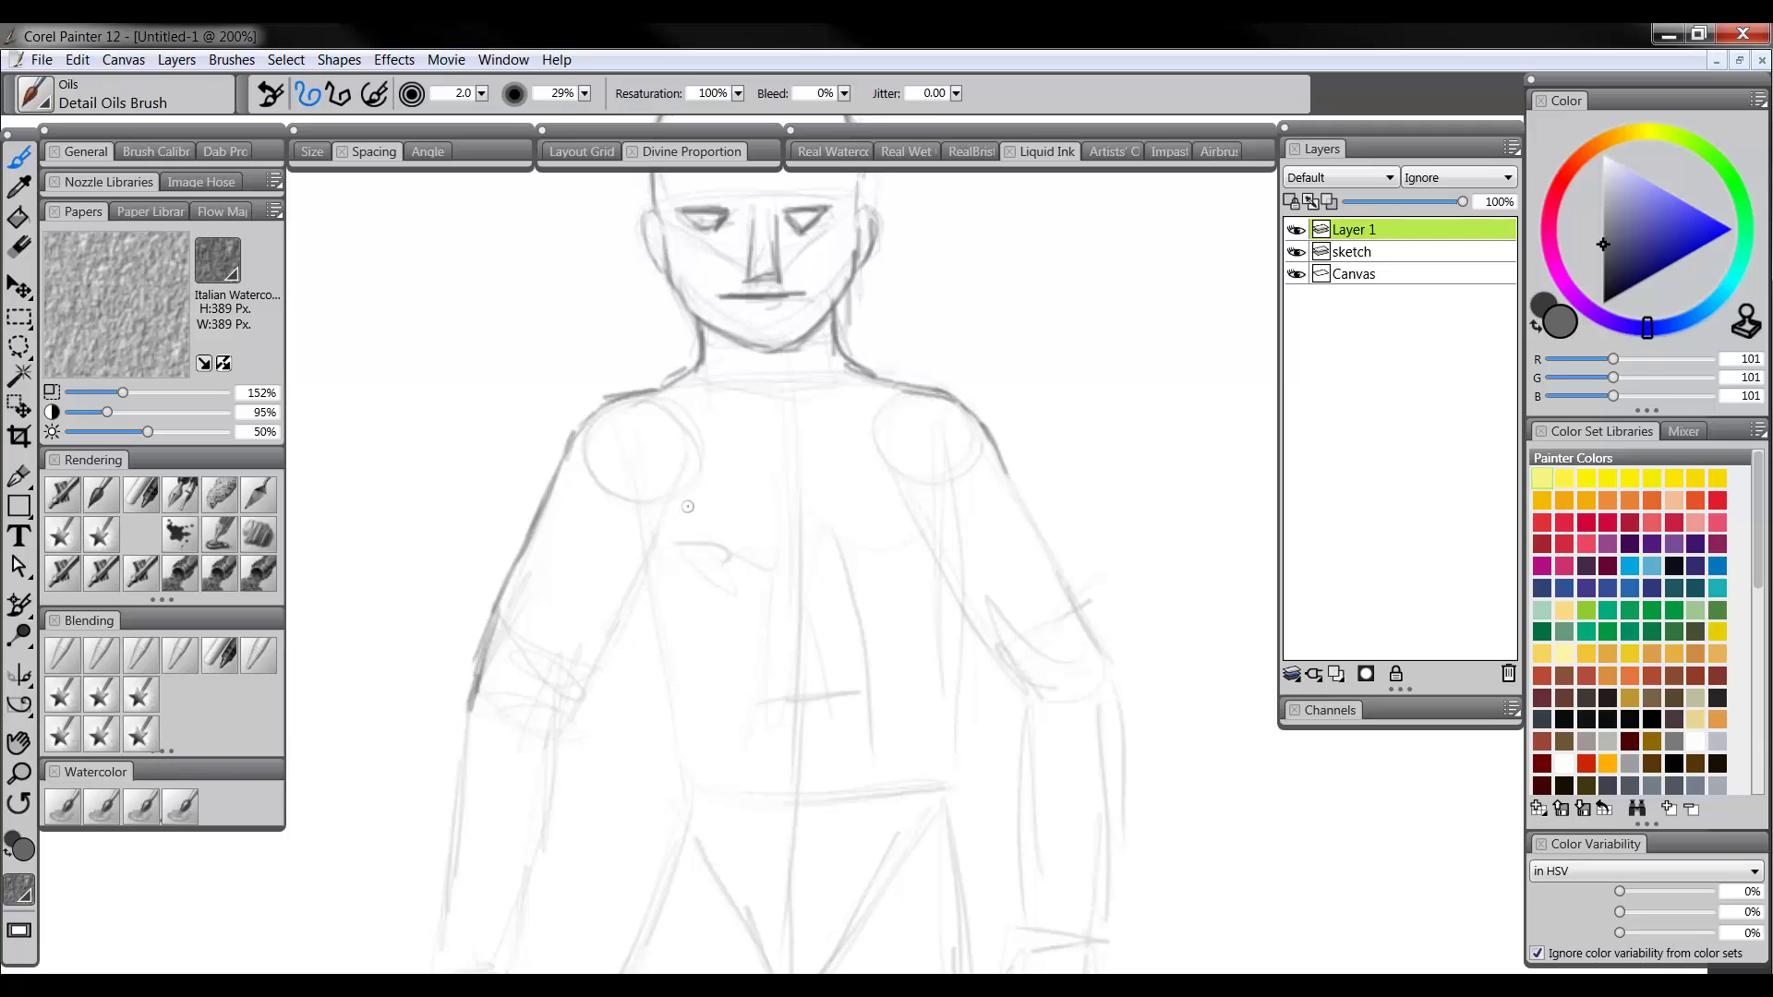
# Darken the upper arms' inner and outer edges, including the right elbow and forearm
pyautogui.moveTo(661, 512); pyautogui.dragTo(558, 718)
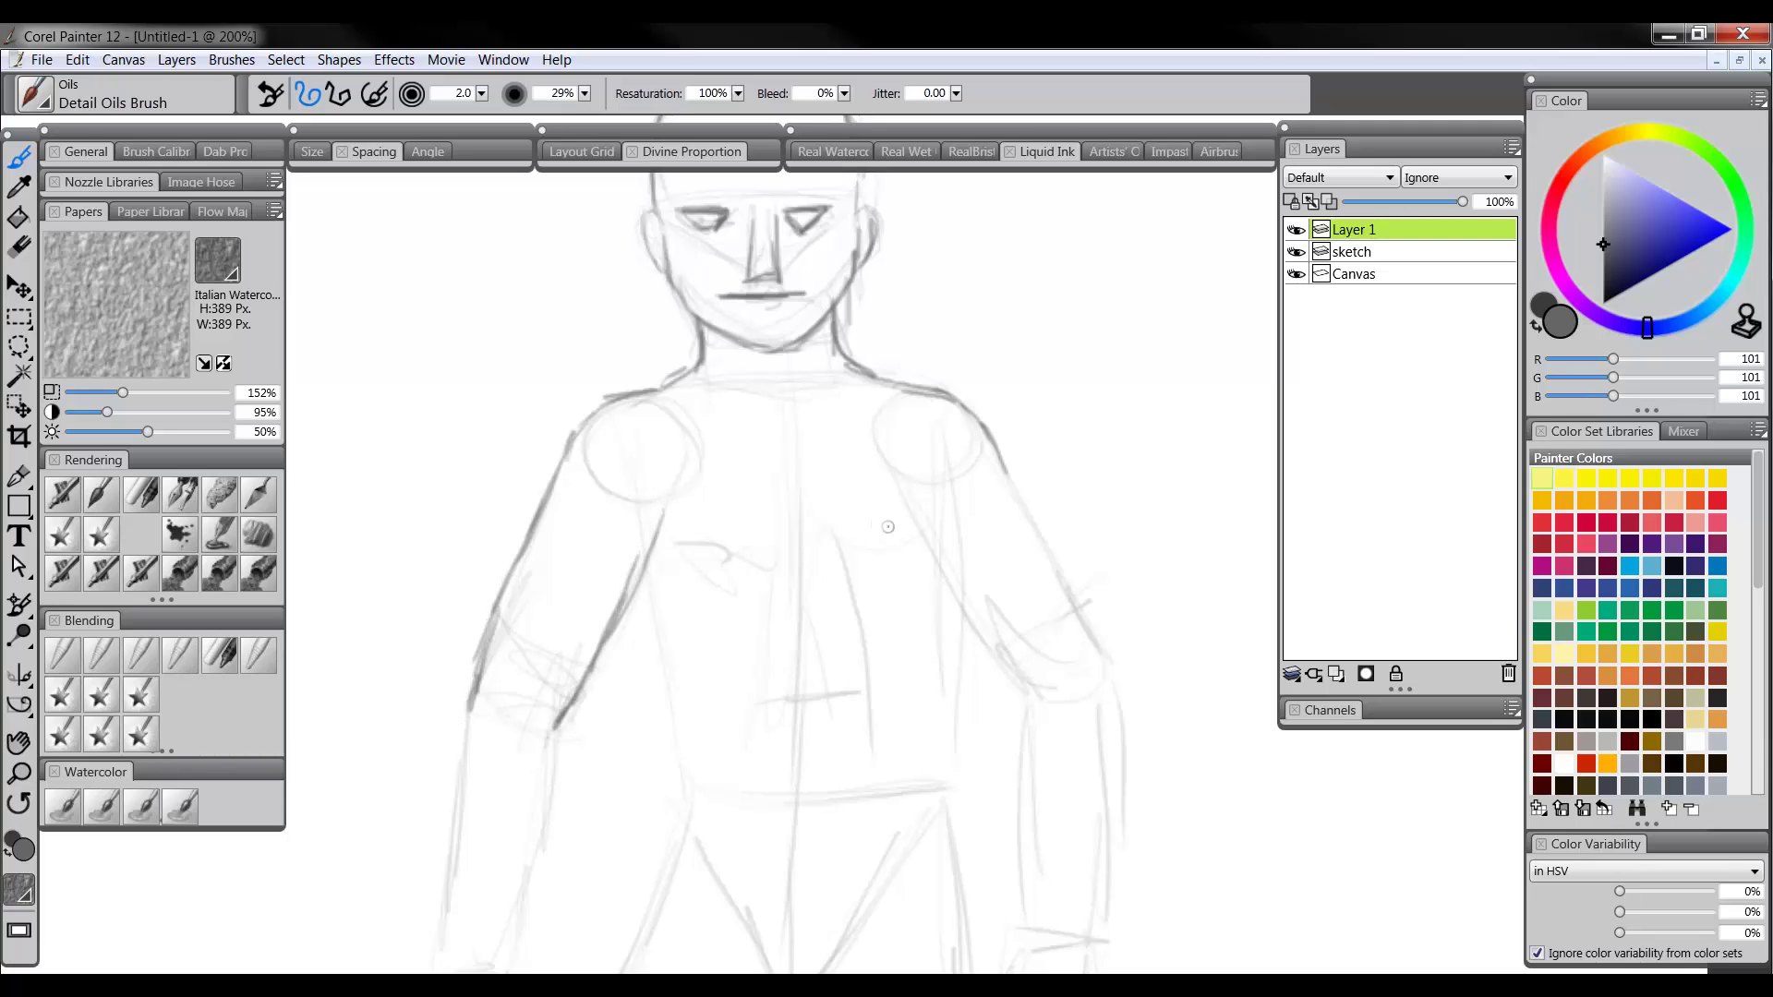
pyautogui.moveTo(910, 523); pyautogui.dragTo(1038, 716)
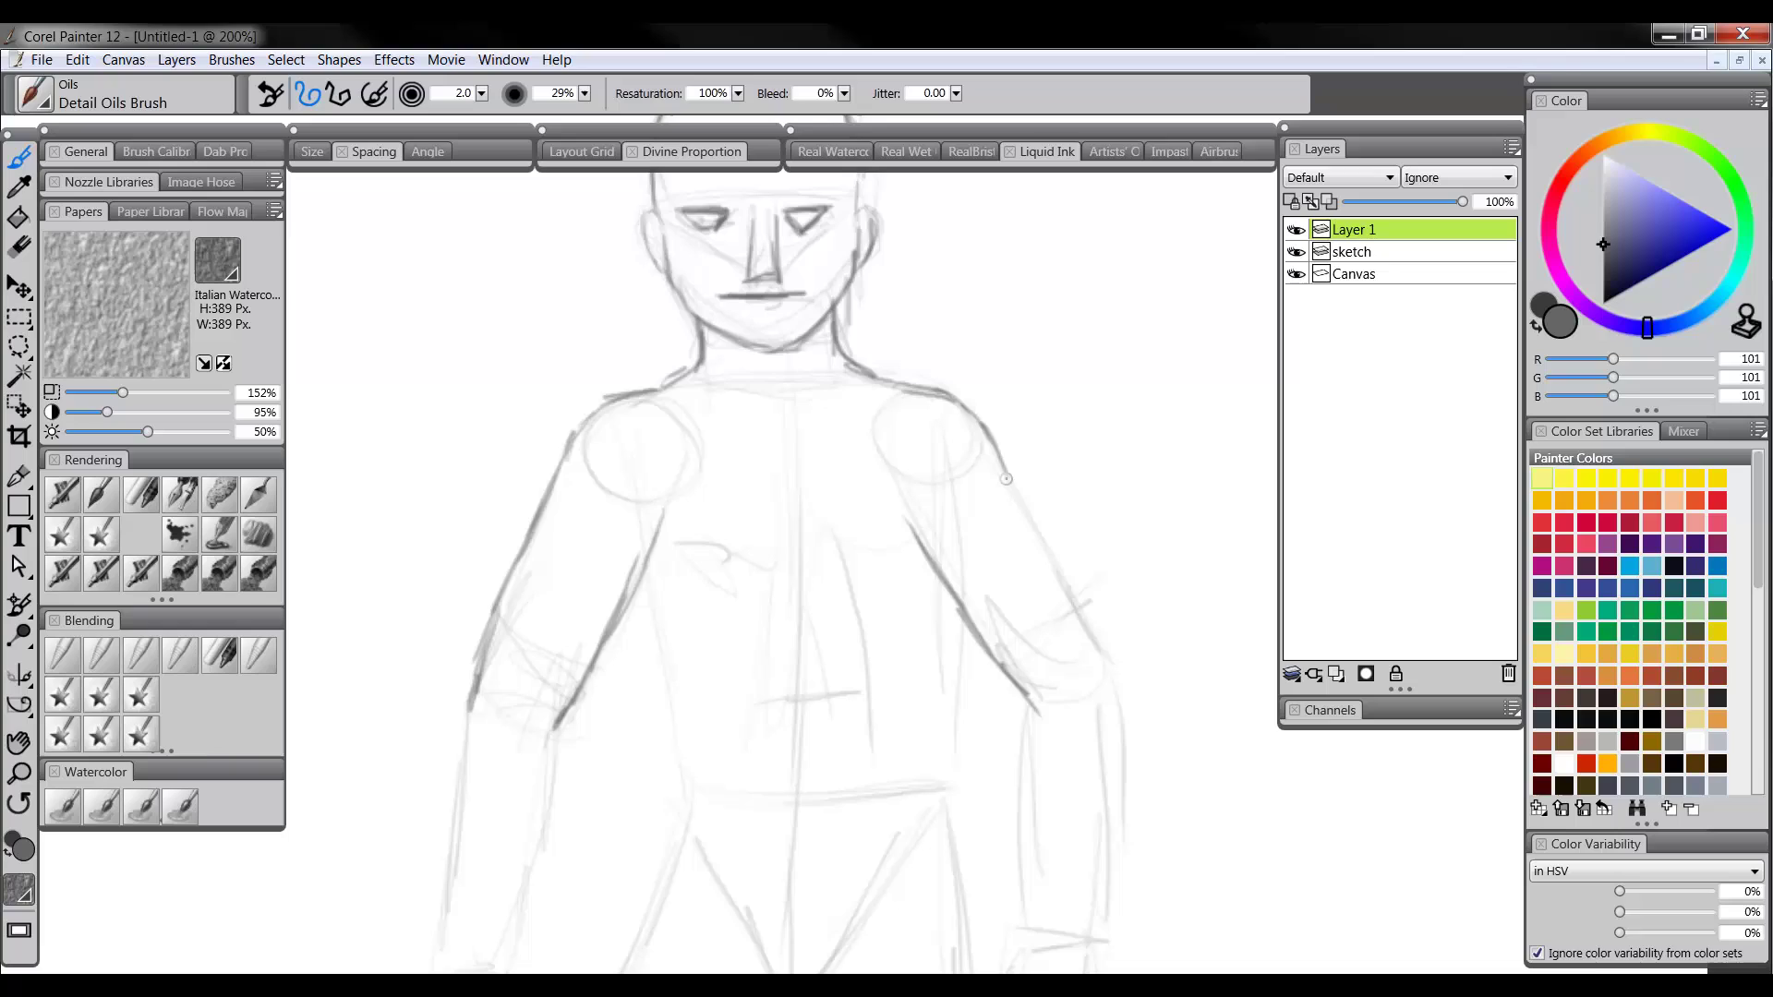
pyautogui.moveTo(1005, 456); pyautogui.dragTo(1114, 674)
pyautogui.moveTo(1029, 709); pyautogui.dragTo(1023, 865)
pyautogui.moveTo(1118, 672); pyautogui.dragTo(1092, 881)
# Trace the outer left arm, lower left forearm, and right forearm and wrist edges
pyautogui.scroll(-5, 772, 606)
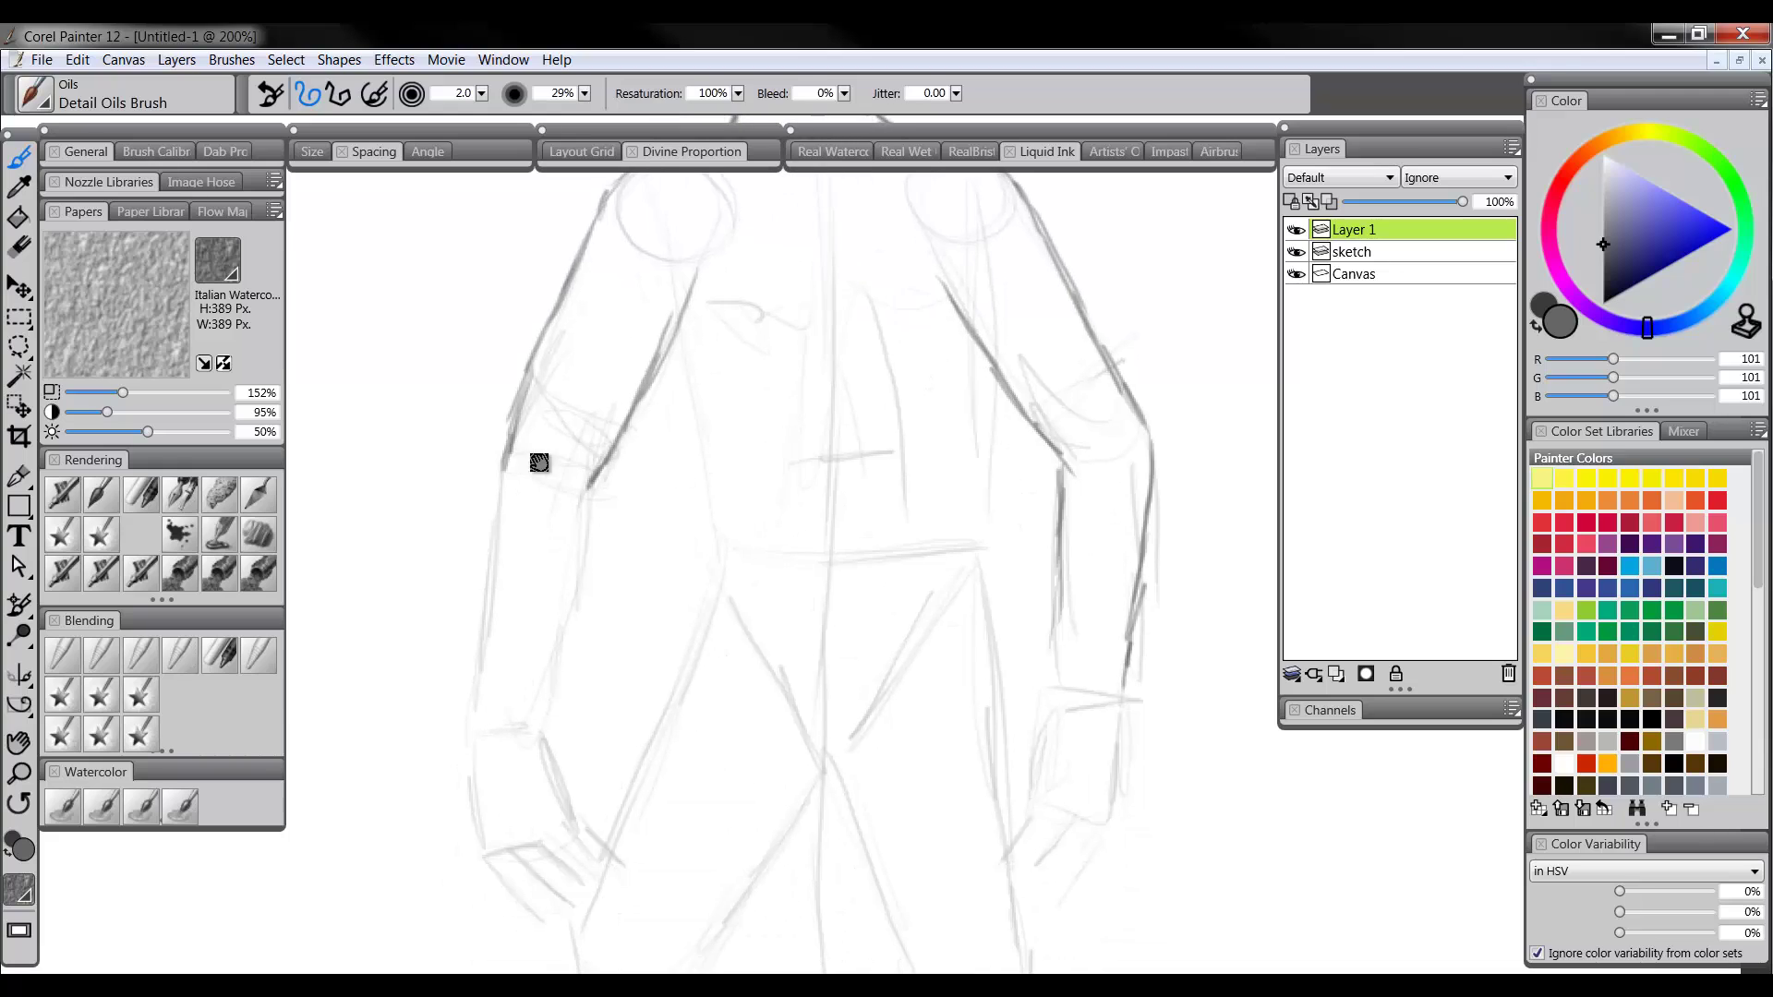
pyautogui.moveTo(497, 464); pyautogui.dragTo(476, 702)
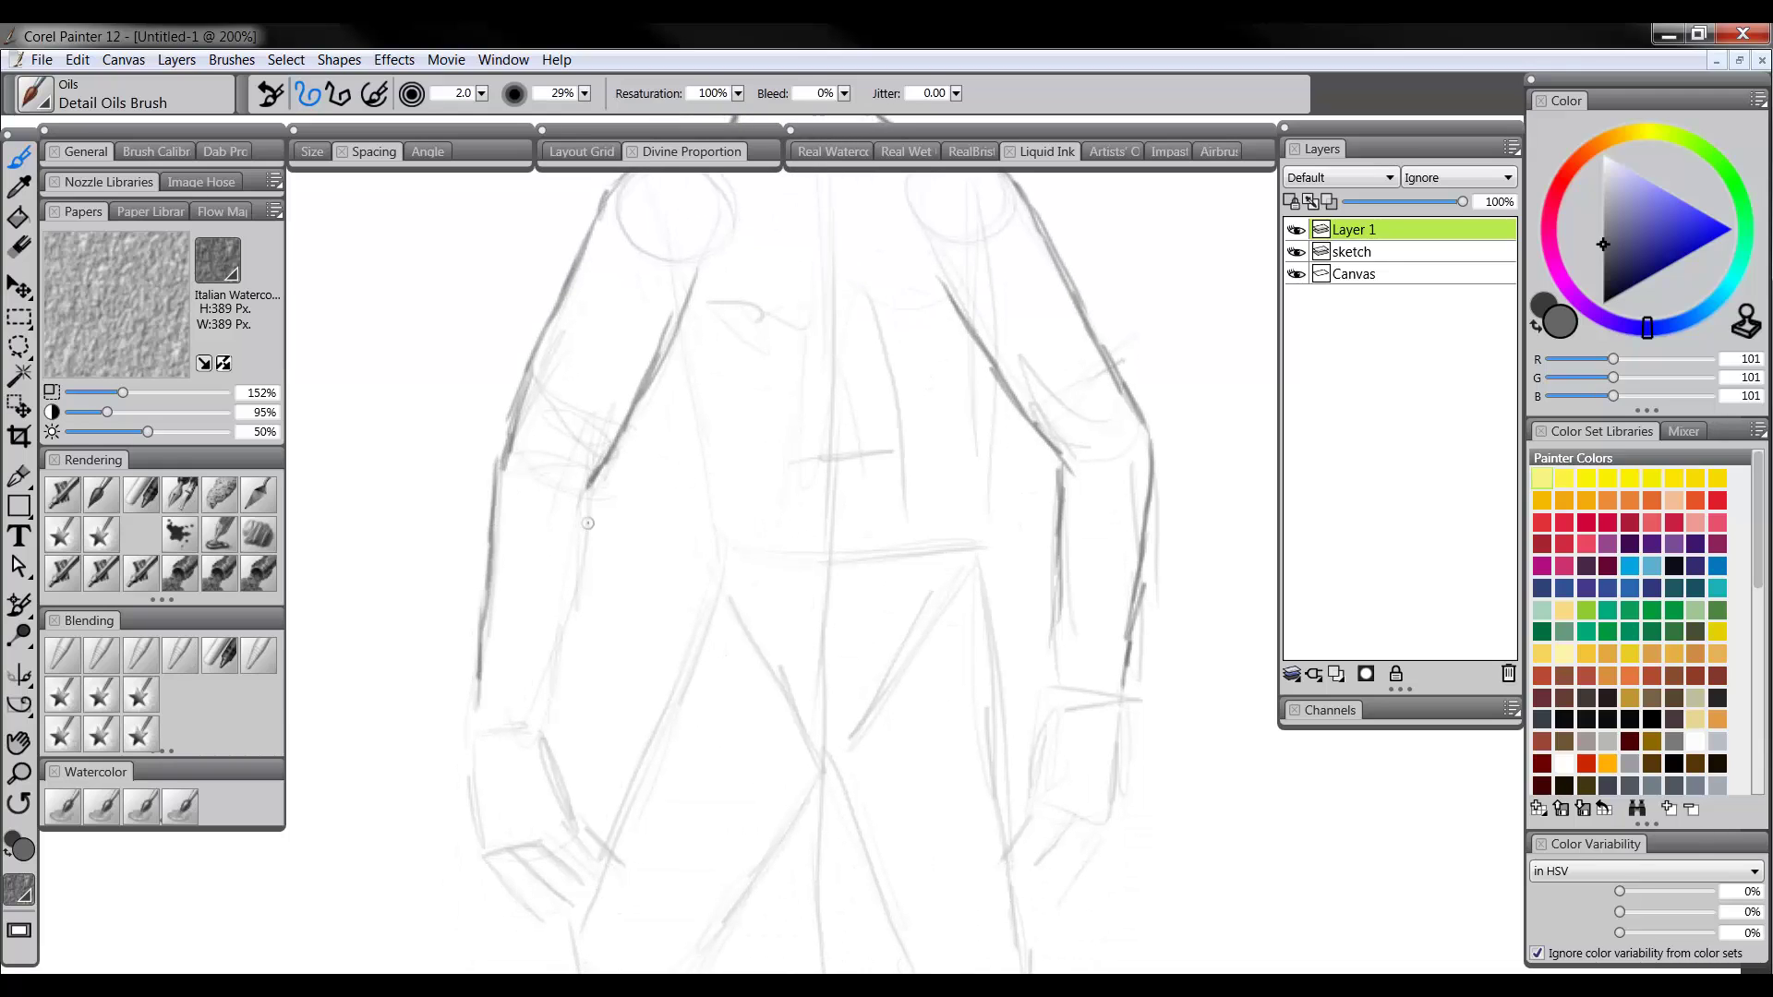
pyautogui.moveTo(587, 487)
pyautogui.mouseDown()
pyautogui.moveTo(536, 715)
pyautogui.moveTo(469, 713)
pyautogui.moveTo(467, 831)
pyautogui.moveTo(474, 794)
pyautogui.mouseUp()
pyautogui.moveTo(534, 724); pyautogui.dragTo(567, 825)
pyautogui.moveTo(1055, 600); pyautogui.dragTo(1035, 767)
pyautogui.moveTo(1132, 691); pyautogui.dragTo(1106, 824)
# Trace the left and right sides of the torso down to the hips
pyautogui.scroll(-3, 685, 716)
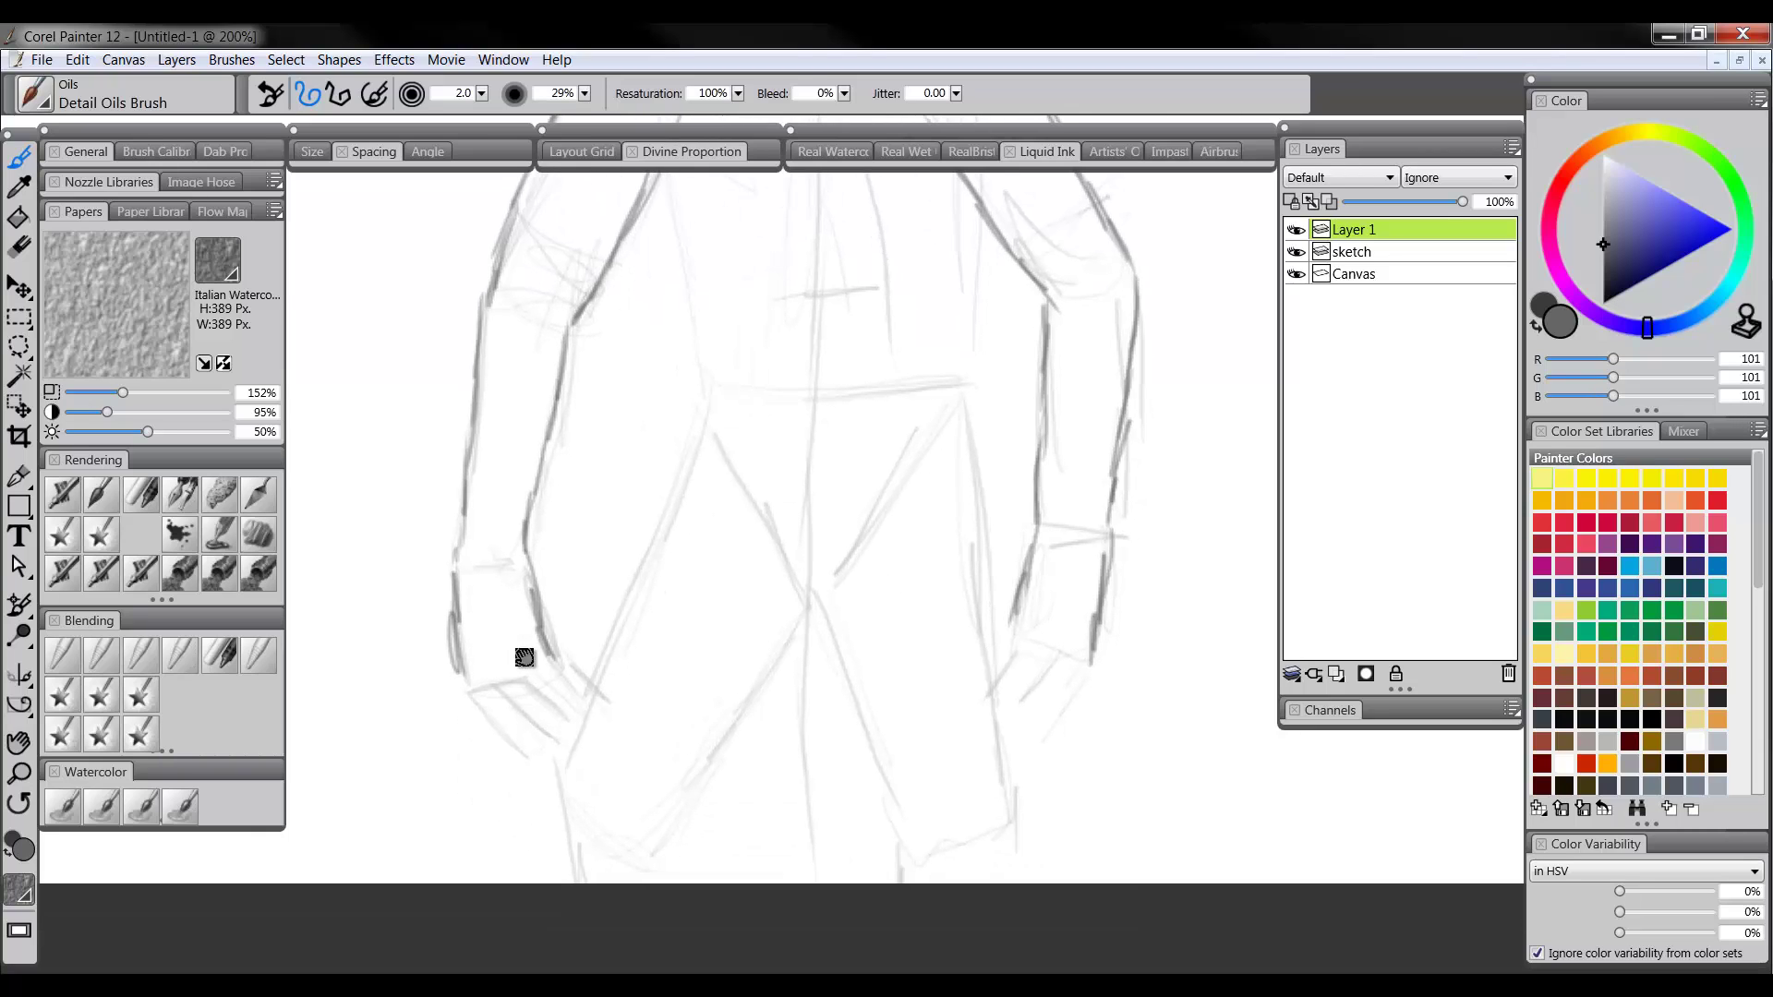
pyautogui.moveTo(462, 674); pyautogui.dragTo(496, 727)
pyautogui.moveTo(901, 430); pyautogui.dragTo(878, 652)
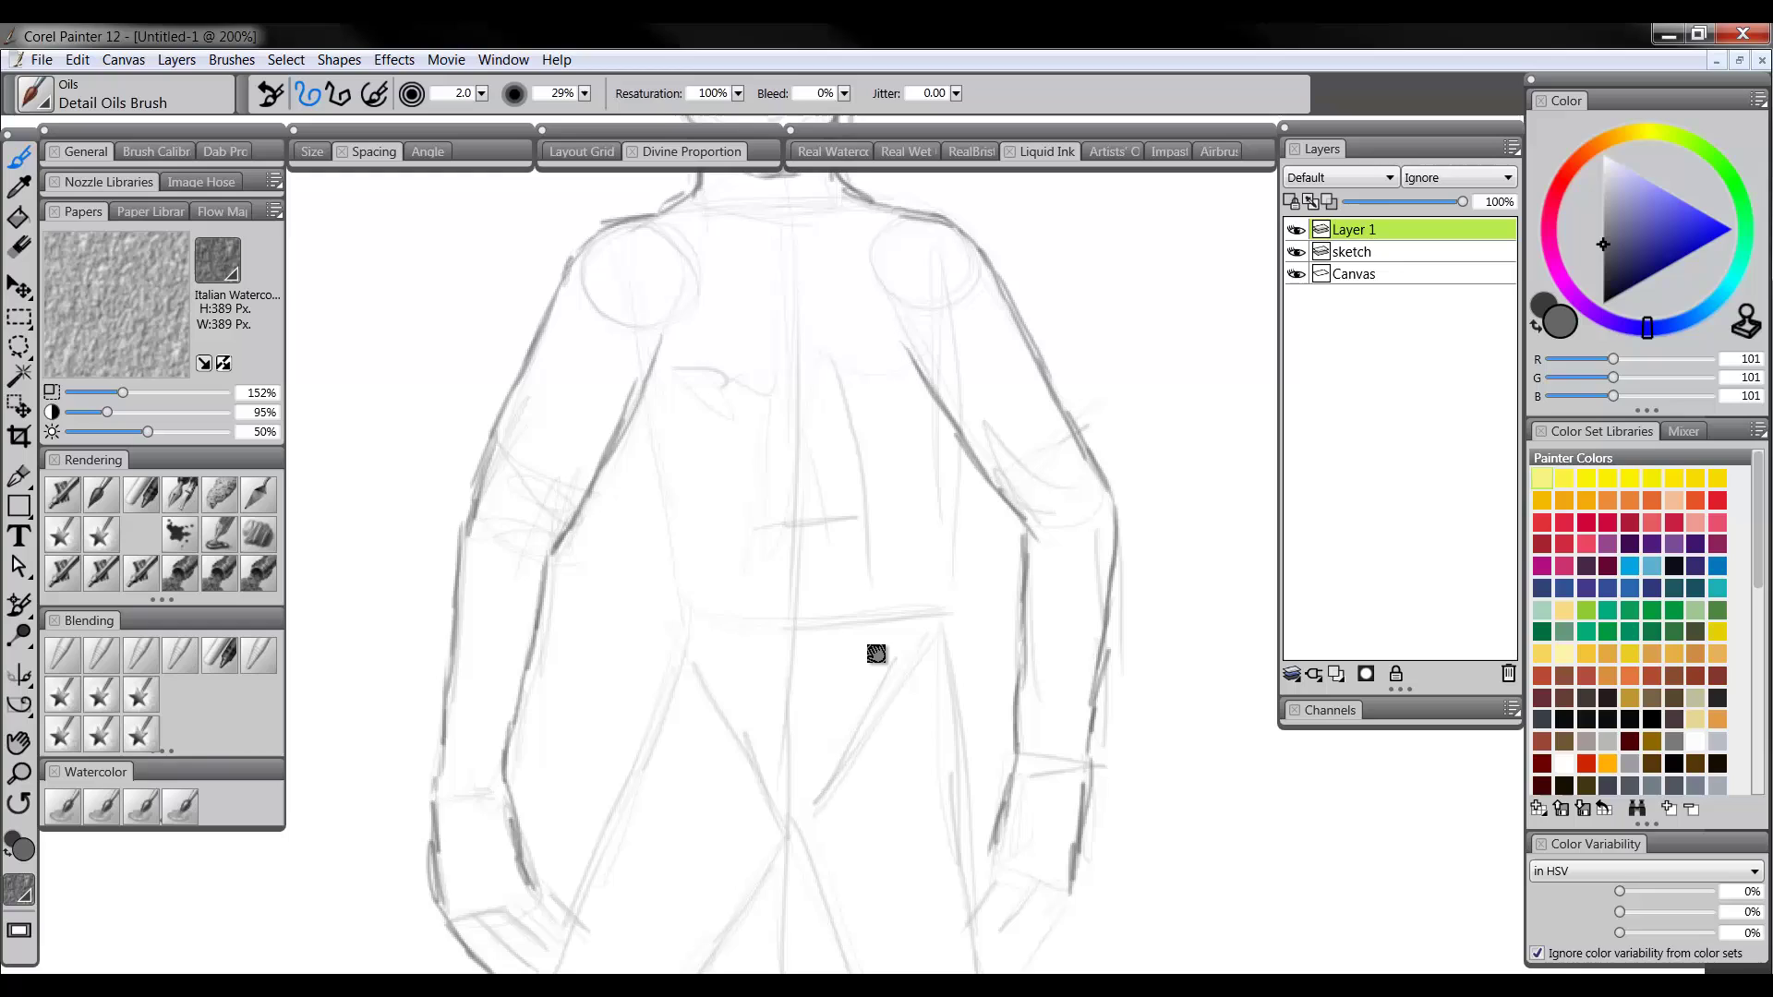
pyautogui.moveTo(645, 404); pyautogui.dragTo(651, 518)
pyautogui.moveTo(638, 453)
pyautogui.mouseDown()
pyautogui.moveTo(678, 613)
pyautogui.moveTo(591, 840)
pyautogui.mouseUp()
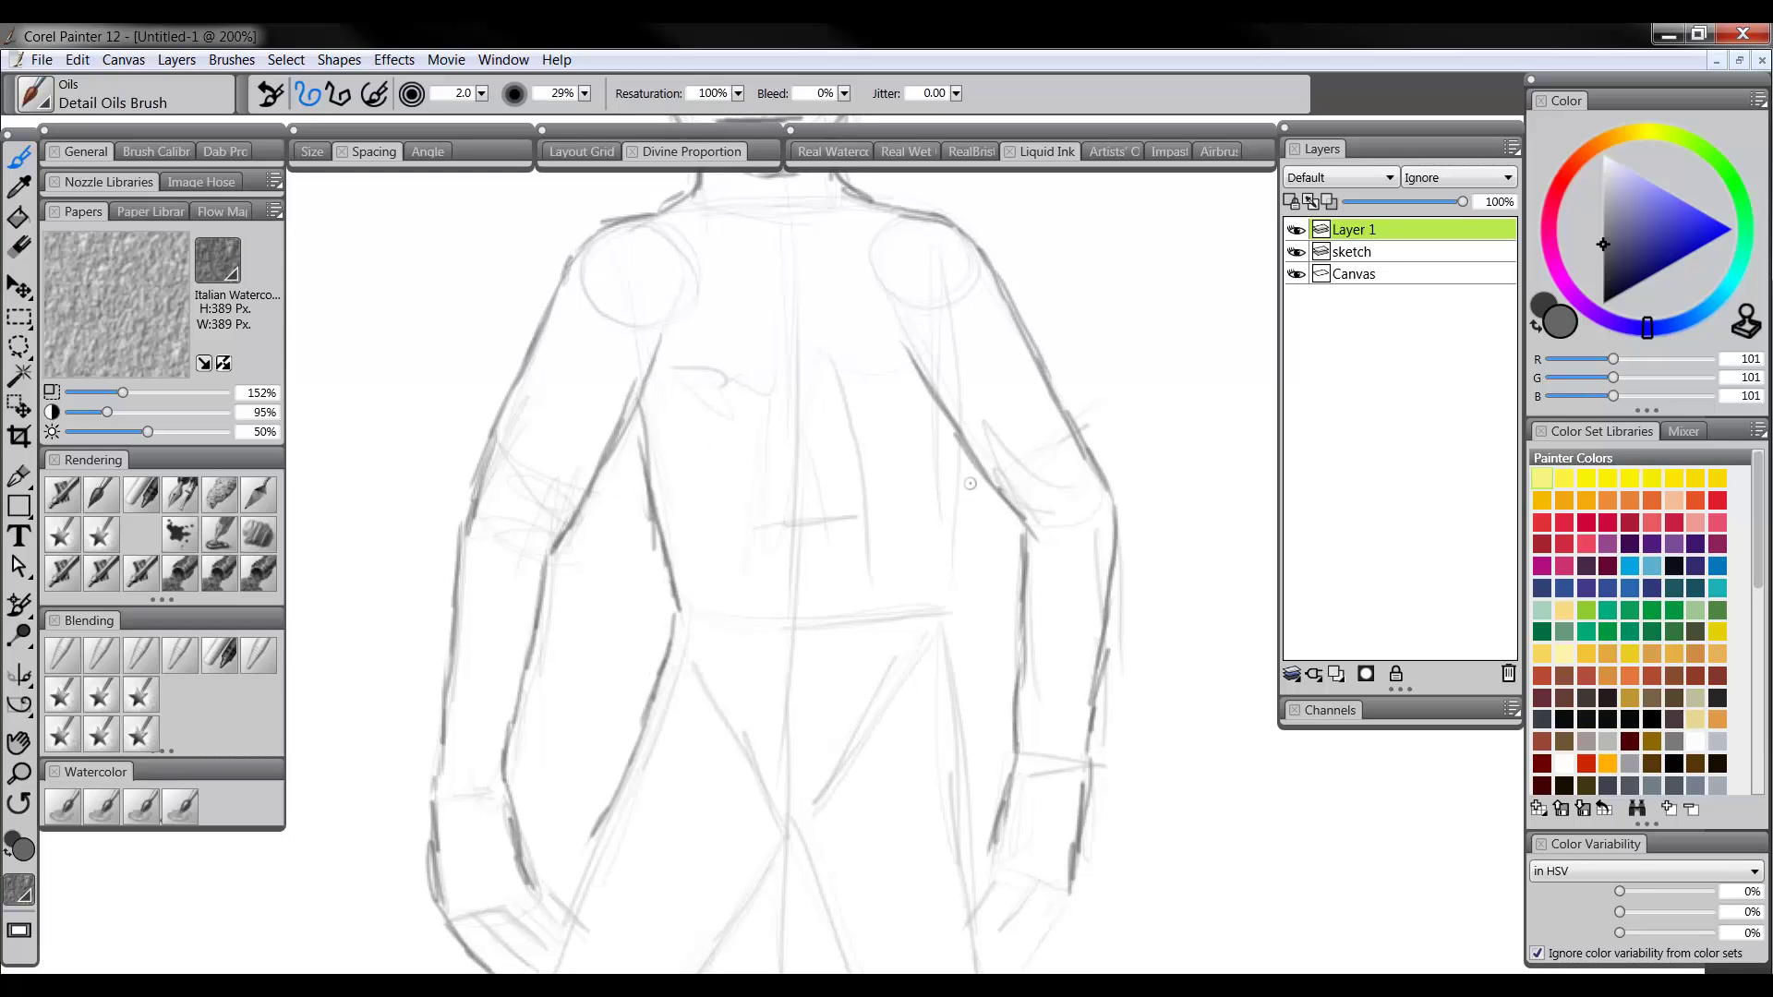
pyautogui.moveTo(933, 416)
pyautogui.mouseDown()
pyautogui.moveTo(931, 591)
pyautogui.moveTo(977, 817)
pyautogui.mouseUp()
# Extend the right torso line and trace the crotch and inner leg lines
pyautogui.moveTo(756, 765)
pyautogui.mouseDown()
pyautogui.moveTo(691, 636)
pyautogui.moveTo(717, 685)
pyautogui.mouseUp()
pyautogui.moveTo(776, 631); pyautogui.dragTo(615, 857)
pyautogui.moveTo(772, 735)
pyautogui.mouseDown()
pyautogui.moveTo(745, 552)
pyautogui.moveTo(734, 587)
pyautogui.moveTo(780, 720)
pyautogui.mouseUp()
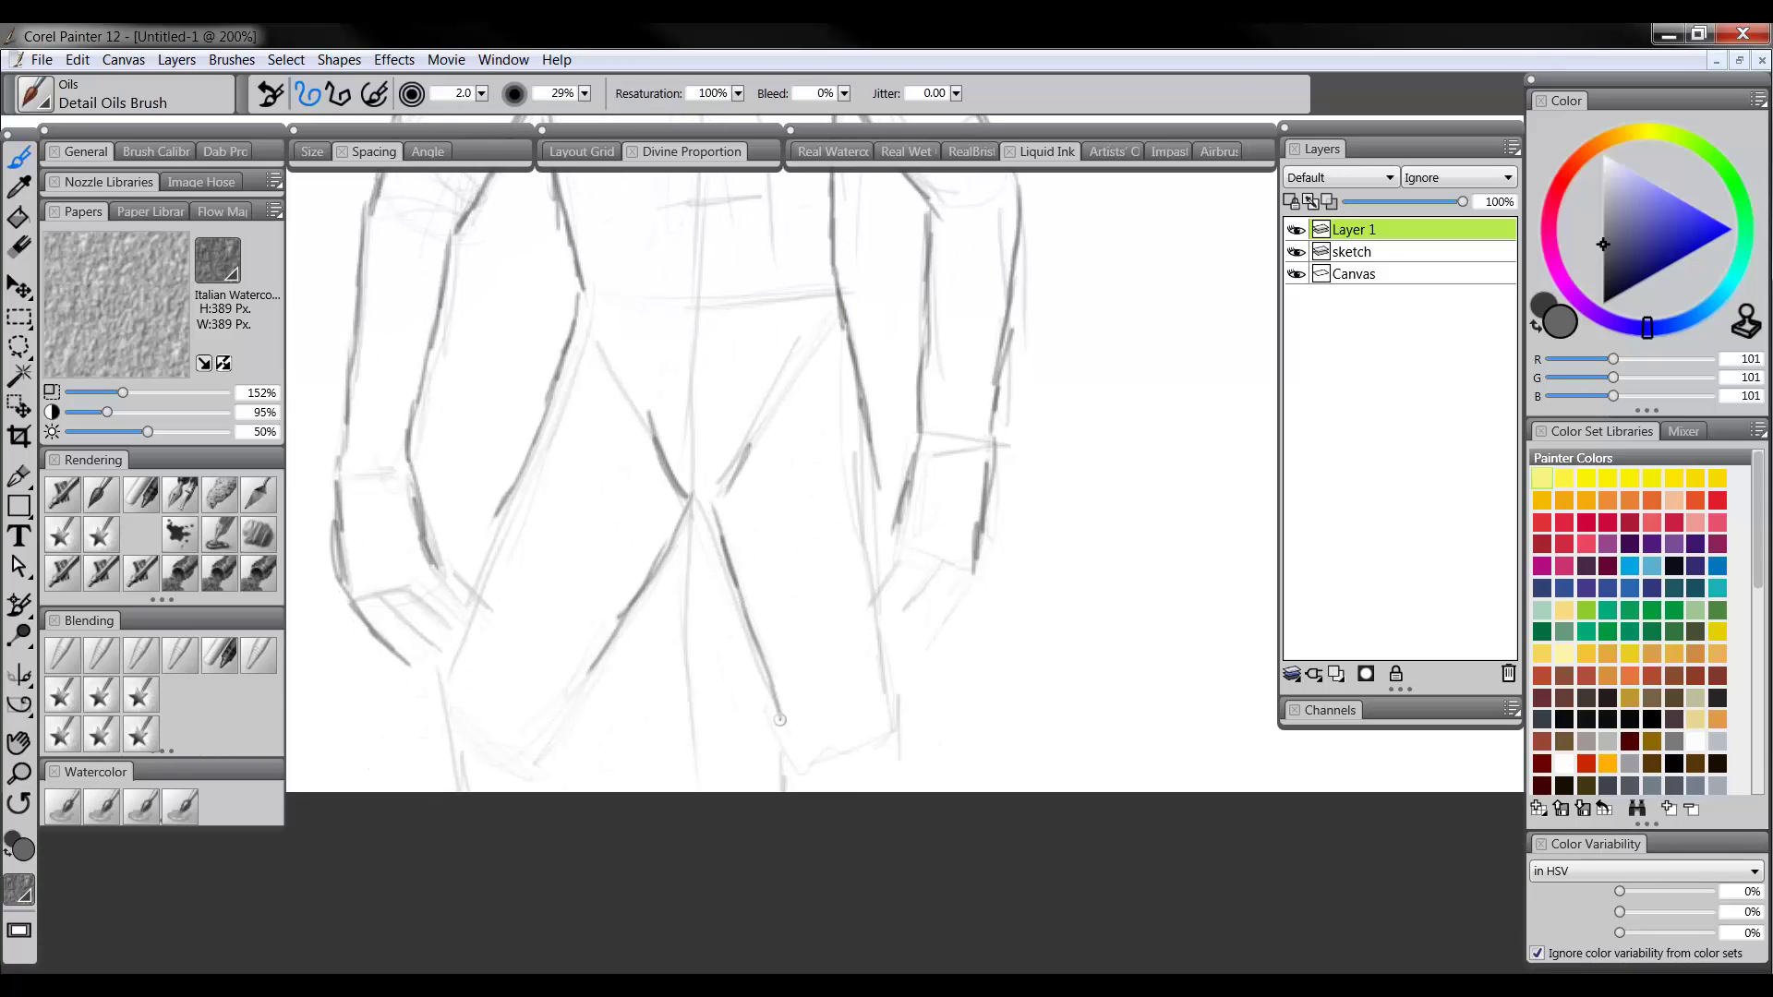
pyautogui.moveTo(789, 441); pyautogui.dragTo(857, 805)
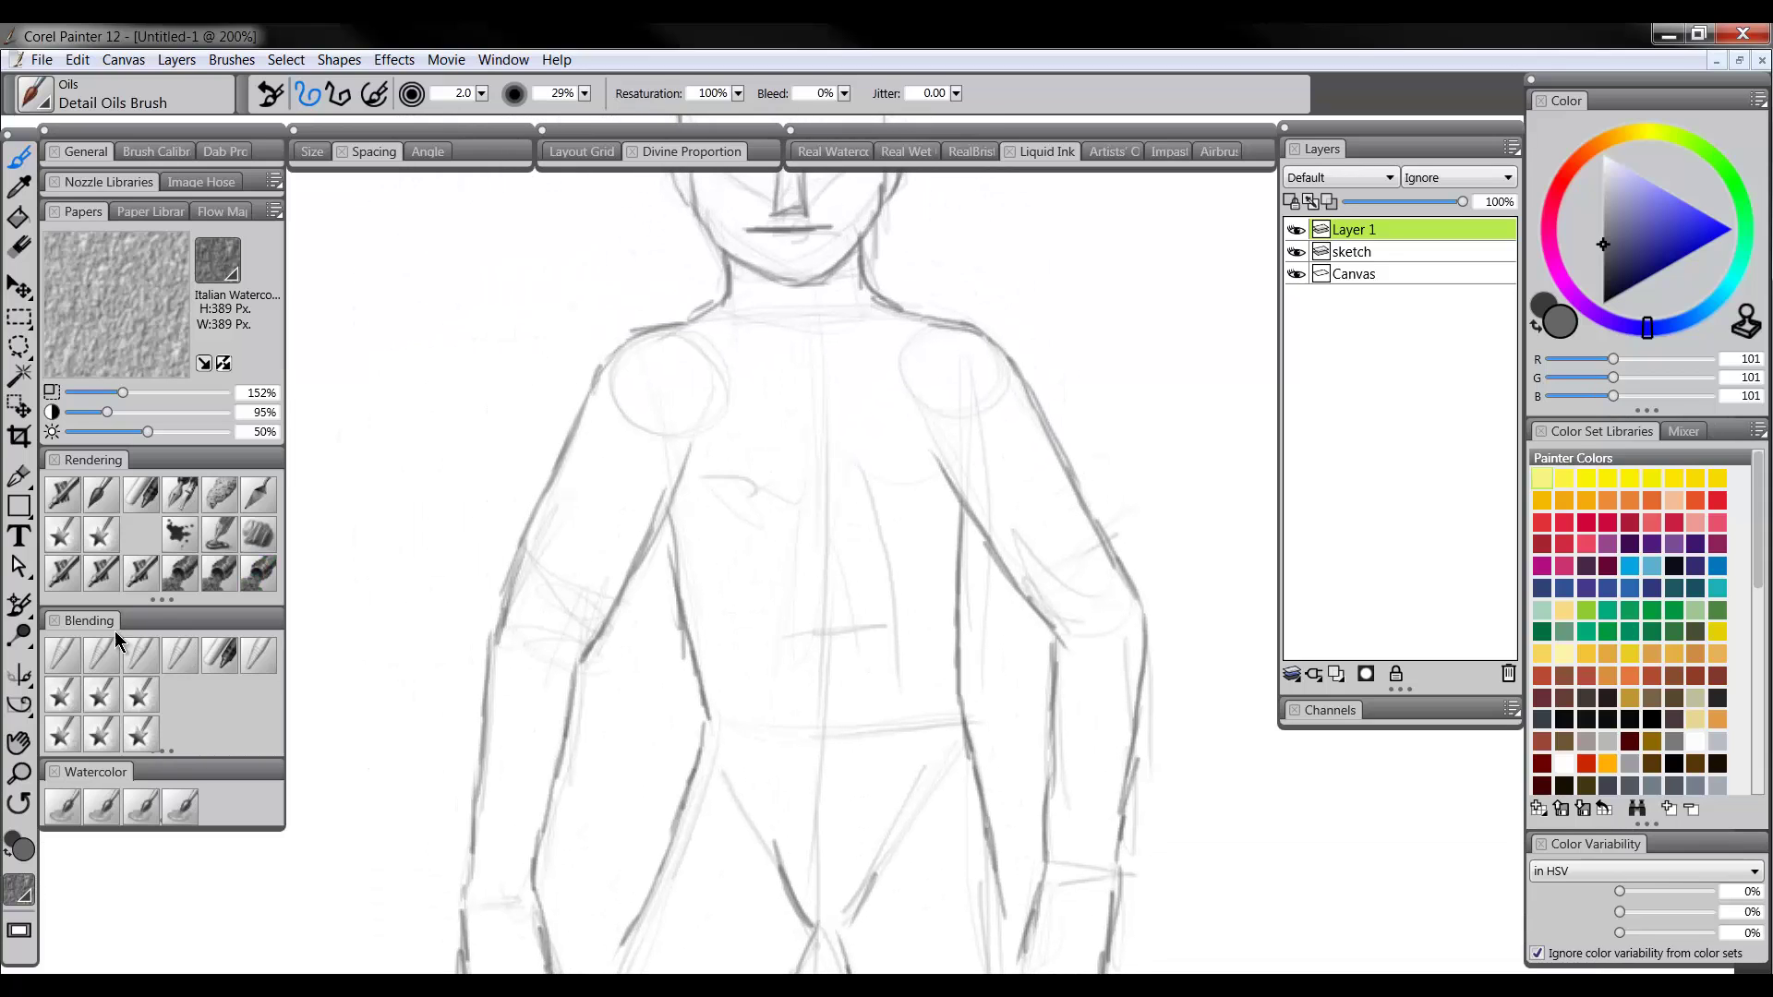
# Zoom out to the whole figure, hide the sketch layer and recentre the canvas
pyautogui.click(19, 772)
pyautogui.click(905, 556)
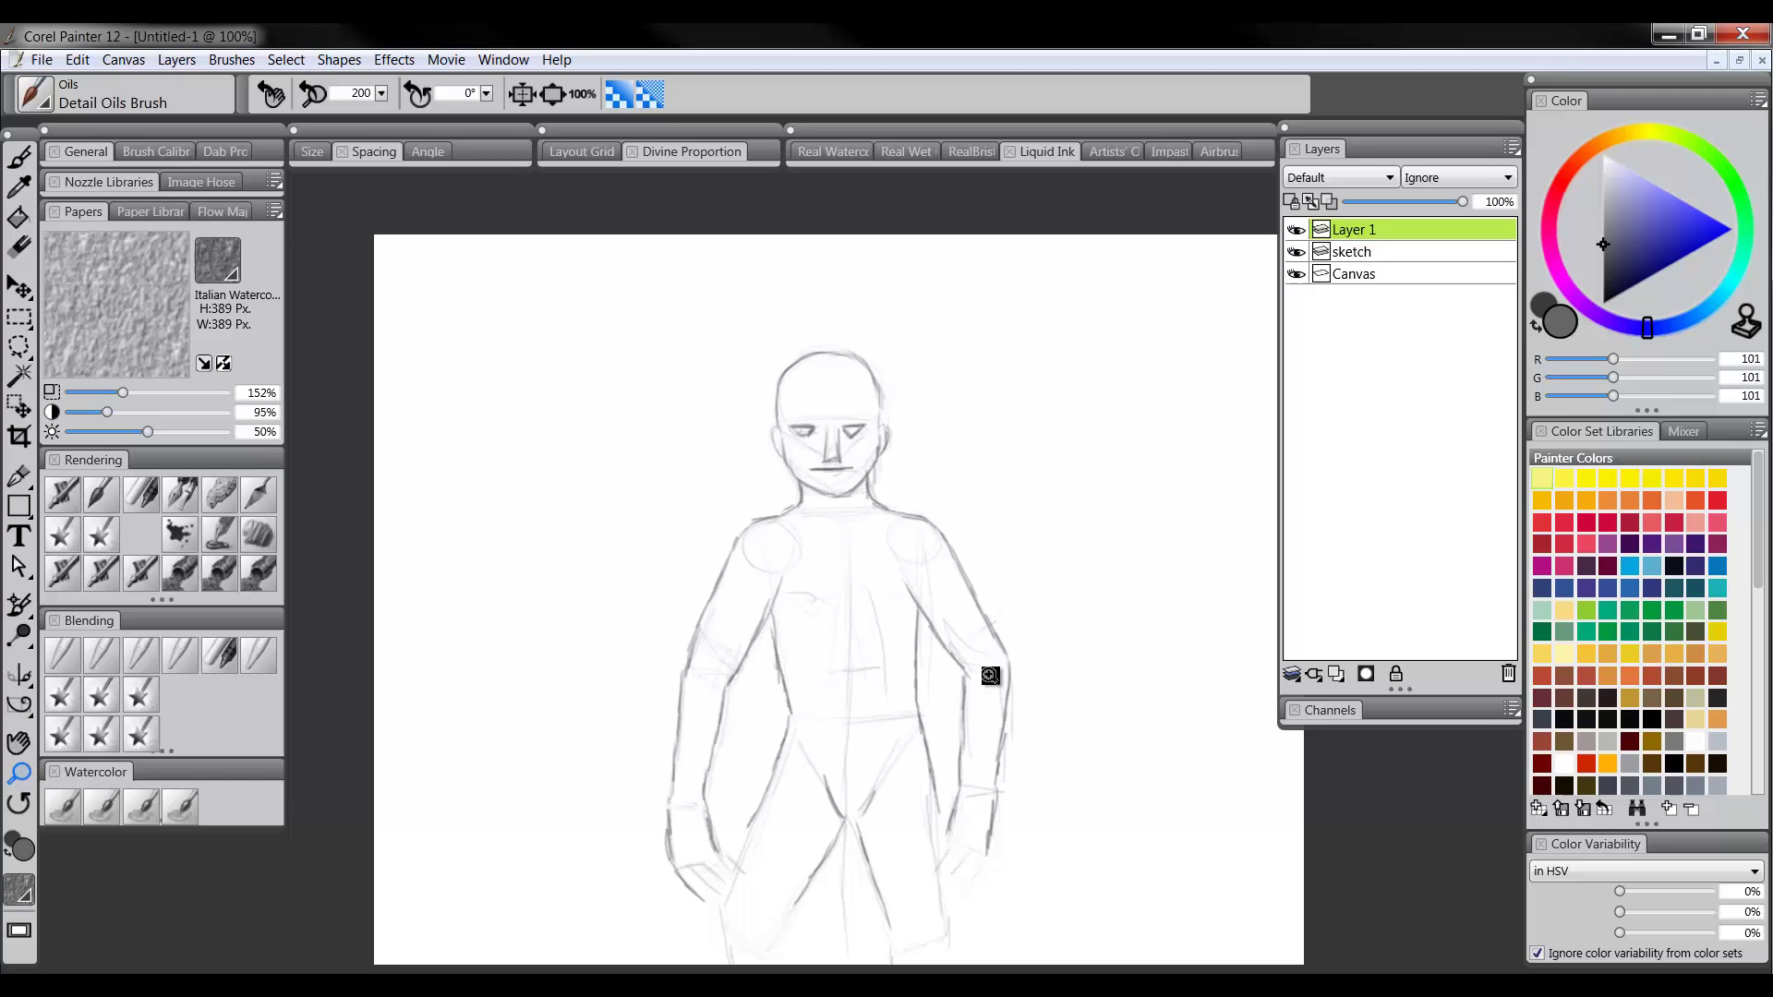
pyautogui.click(1297, 252)
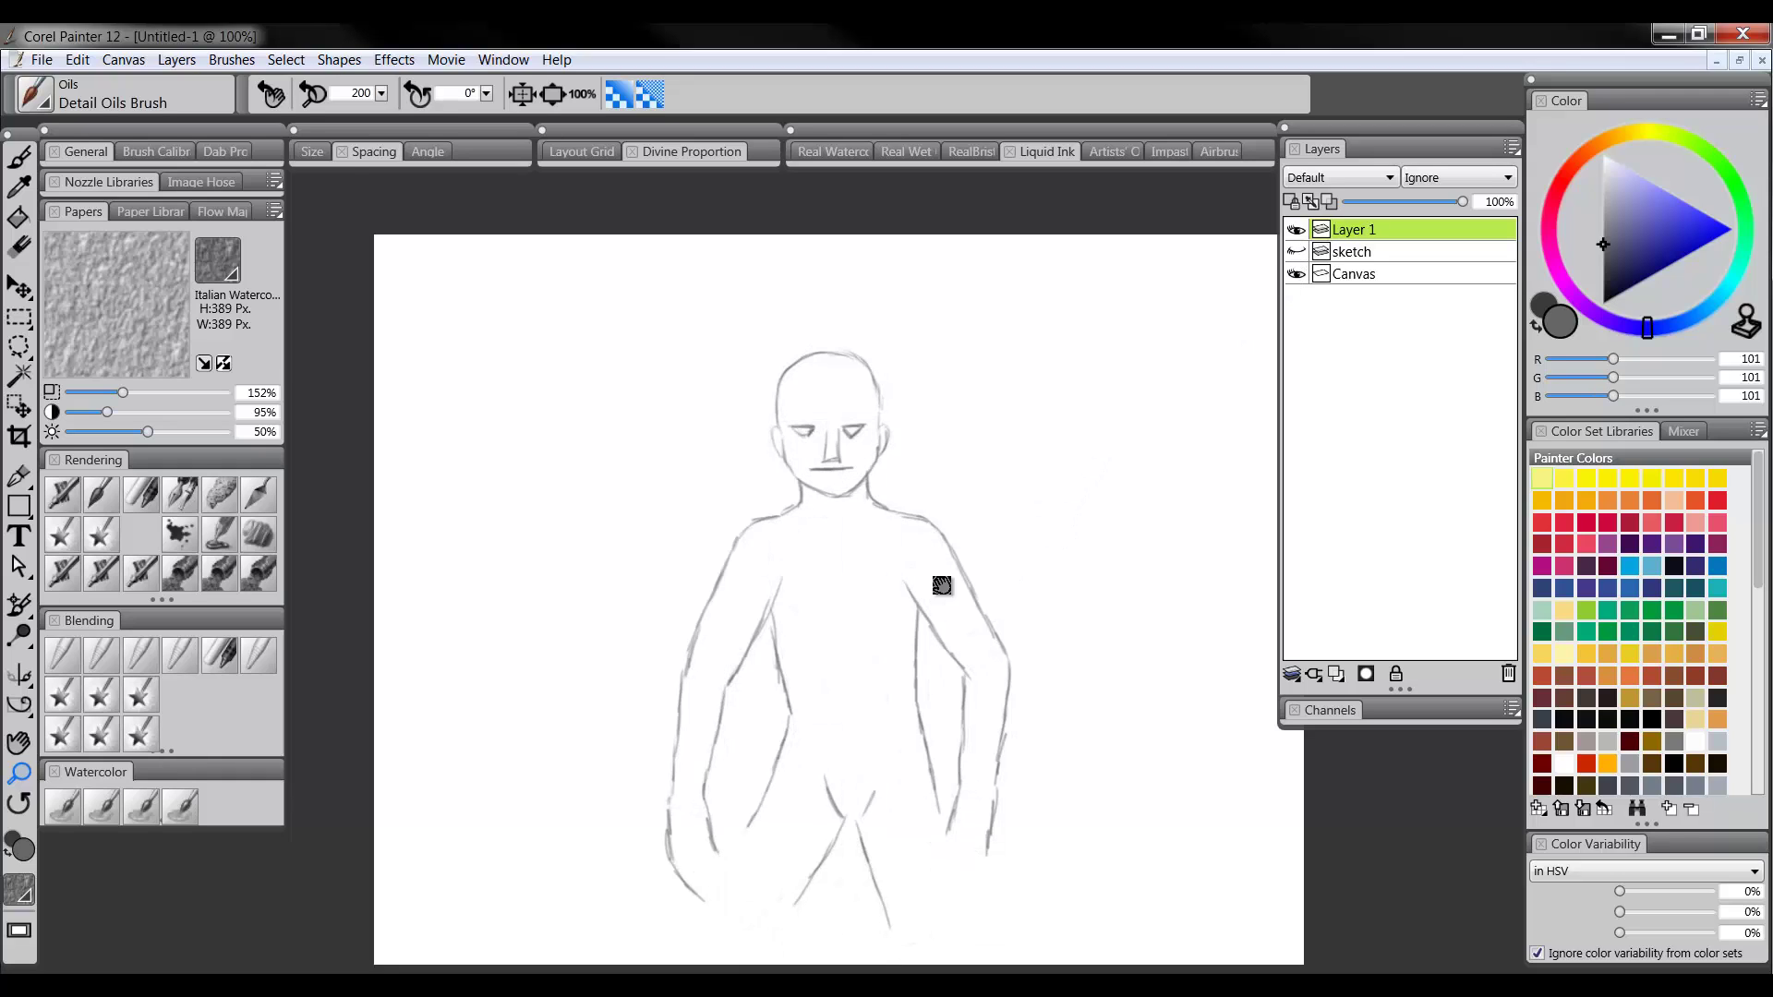
pyautogui.moveTo(950, 586); pyautogui.dragTo(936, 524)
pyautogui.moveTo(1024, 452); pyautogui.dragTo(977, 526)
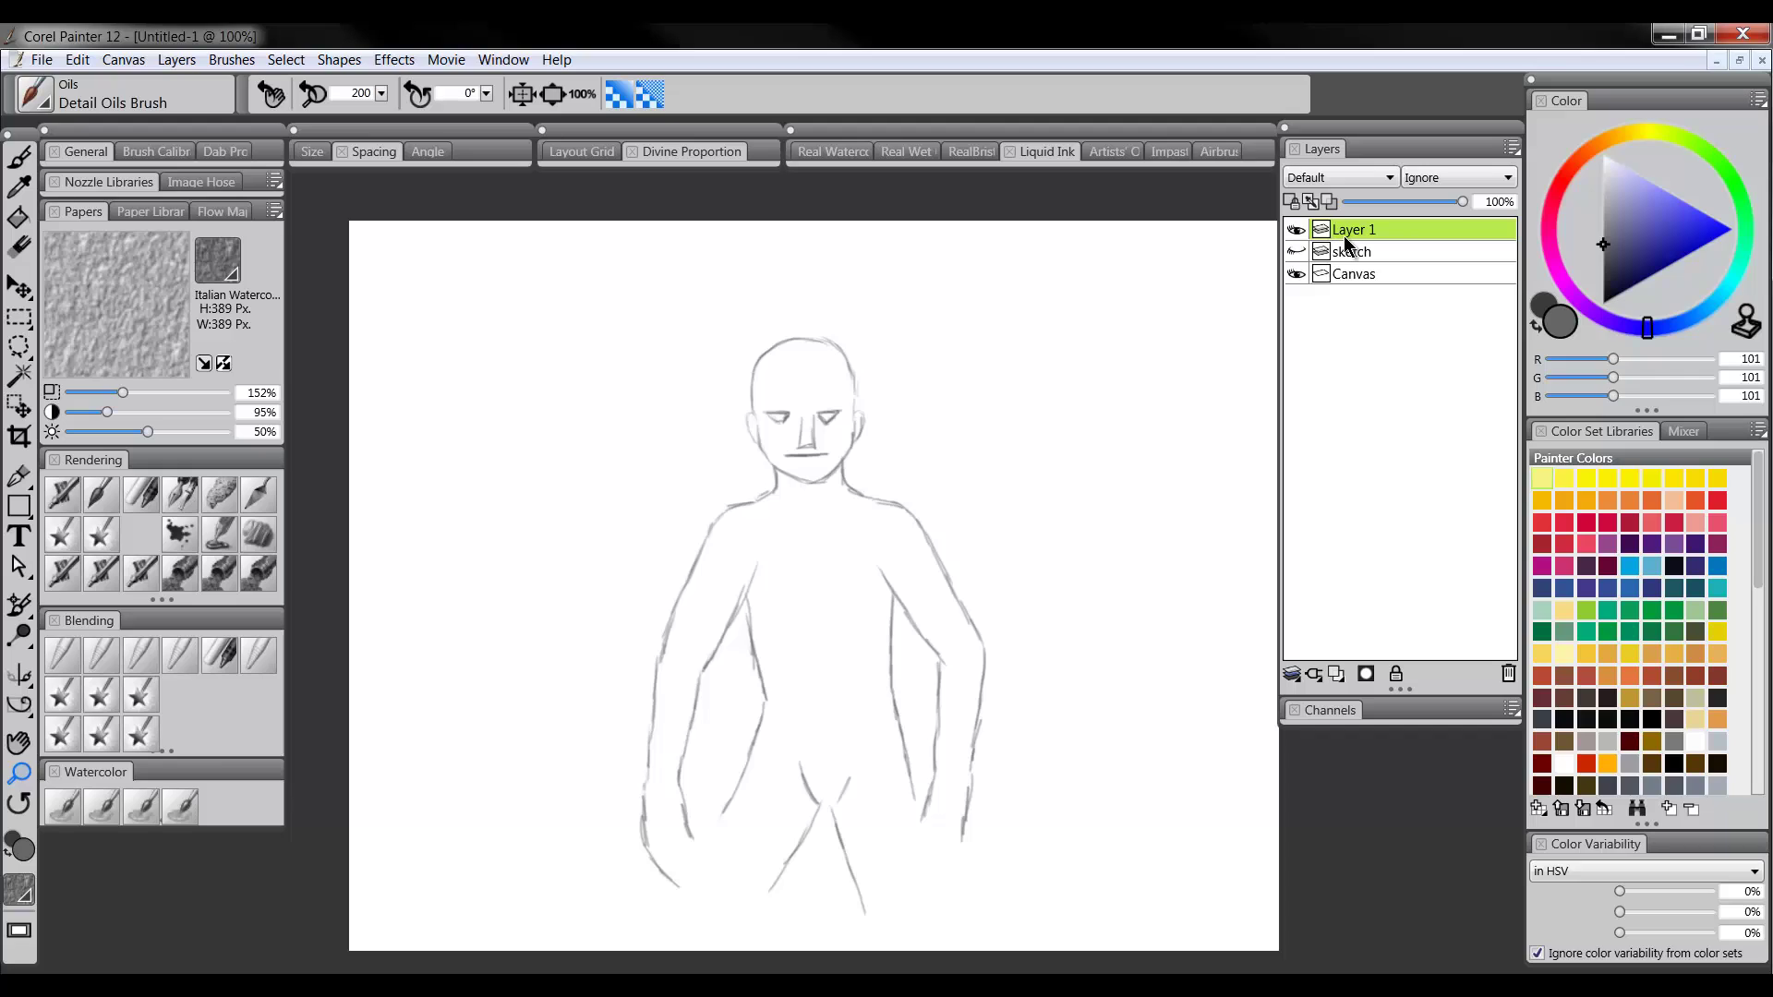
# Set Layer 1 opacity to 49%, return to 100% zoom, then hide Layer 1
pyautogui.moveTo(1461, 201)
pyautogui.mouseDown()
pyautogui.moveTo(1405, 203)
pyautogui.moveTo(1463, 201)
pyautogui.mouseUp()
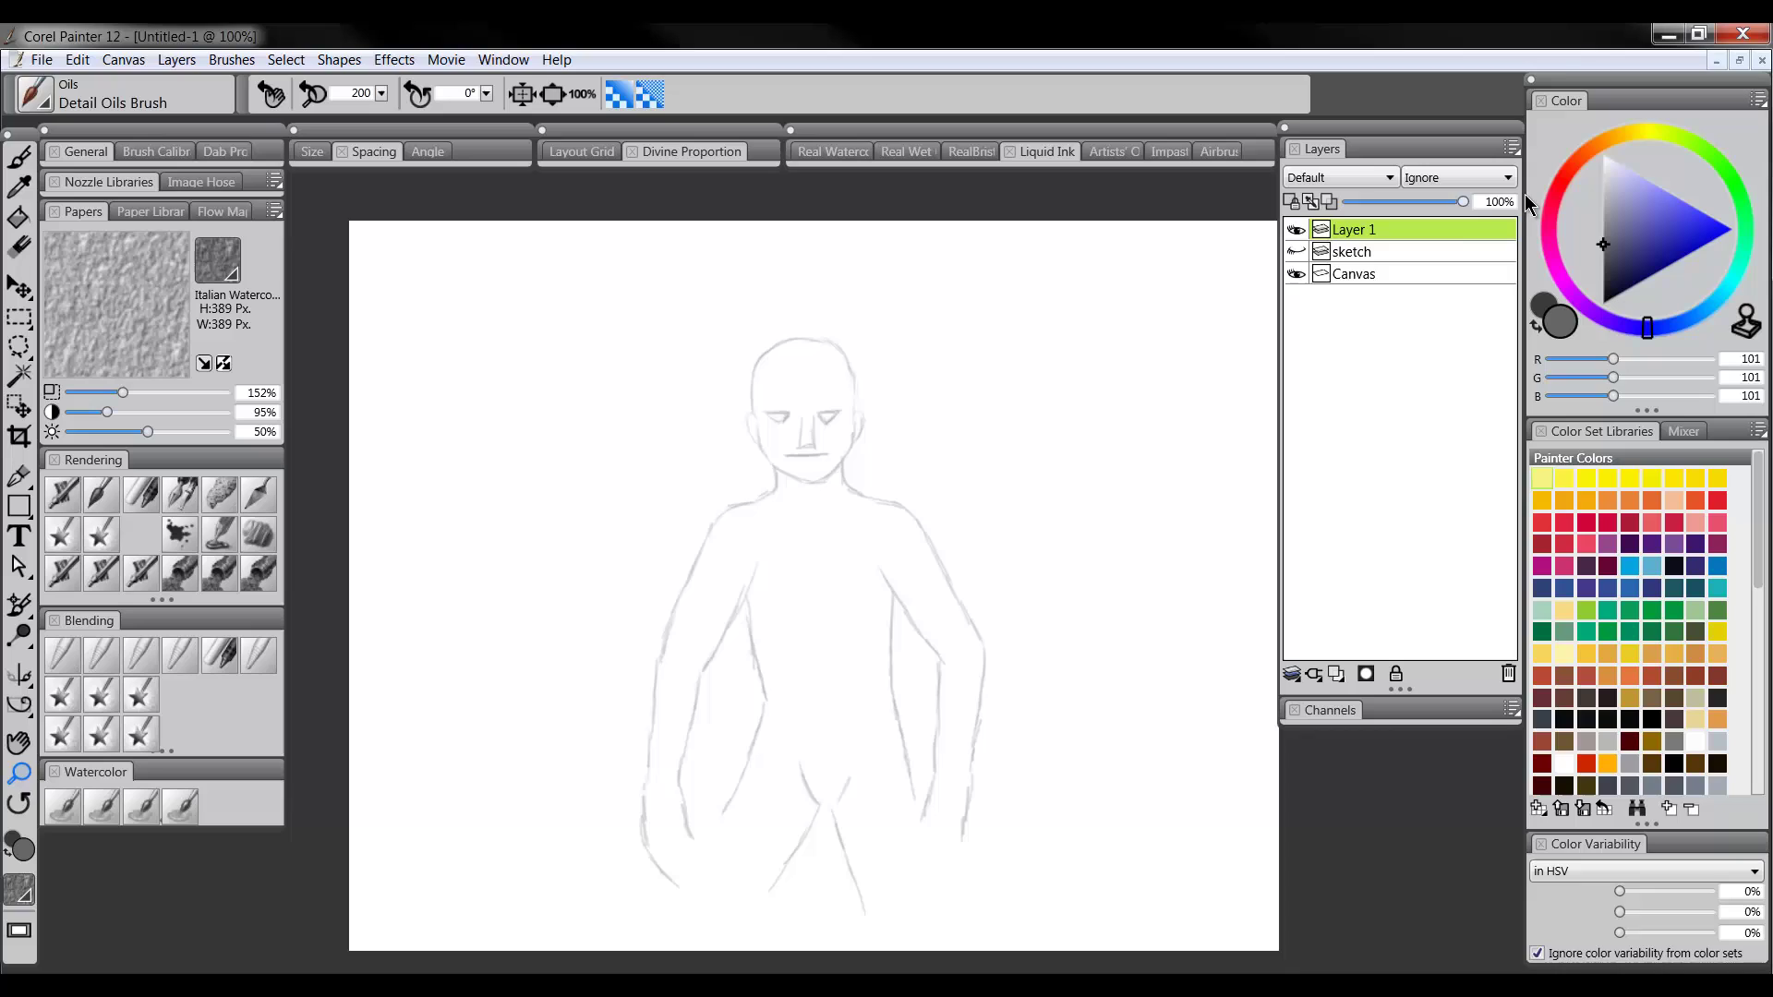
pyautogui.keyDown('ctrl'); pyautogui.keyDown('alt'); pyautogui.click(896, 516); pyautogui.keyUp('alt'); pyautogui.keyUp('ctrl')
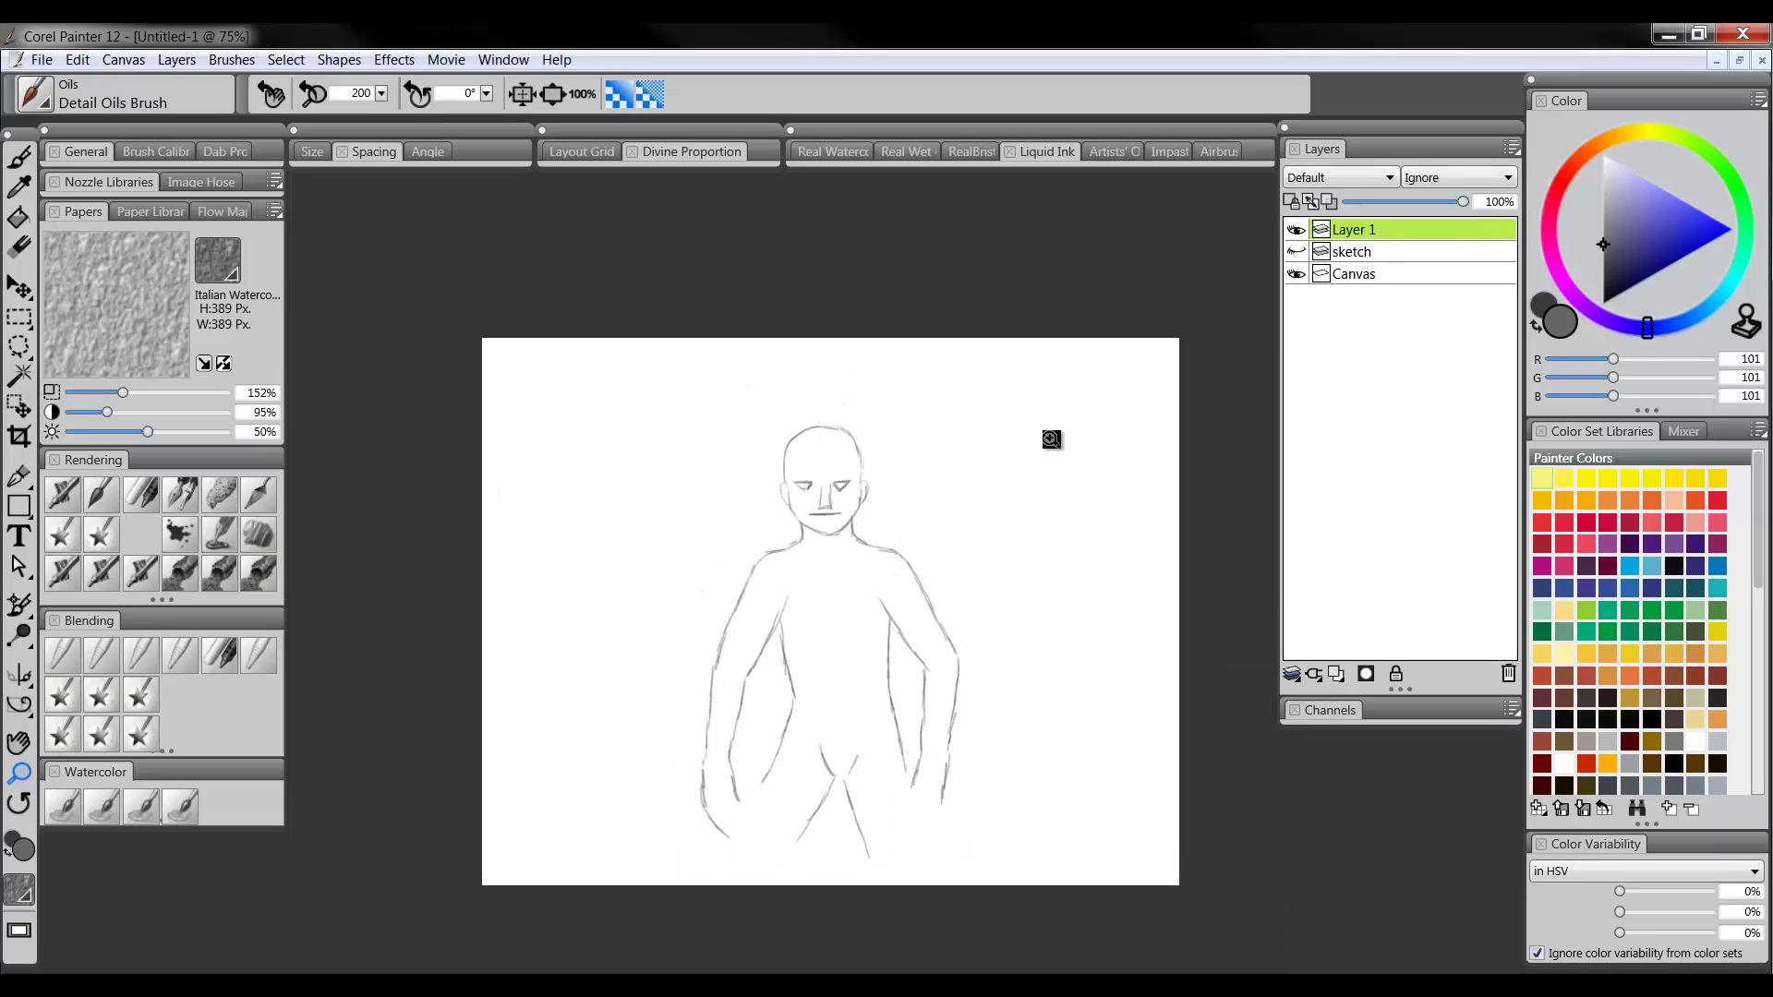
pyautogui.click(907, 548)
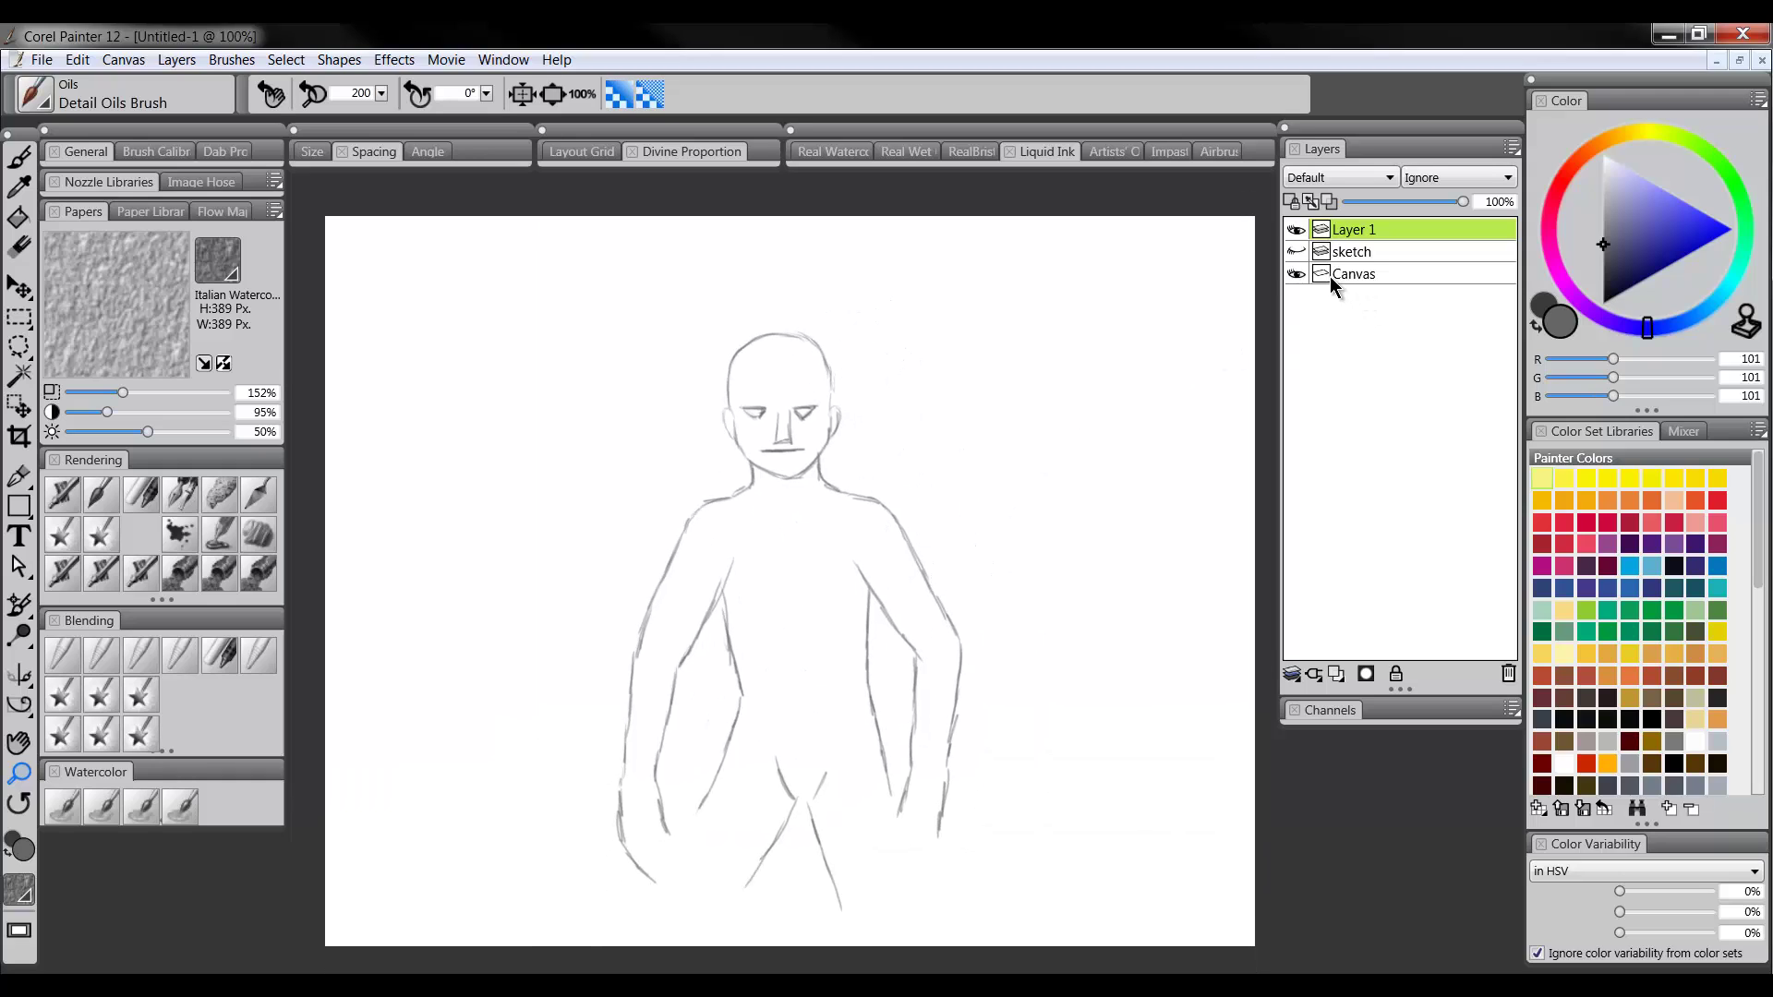
pyautogui.click(1295, 229)
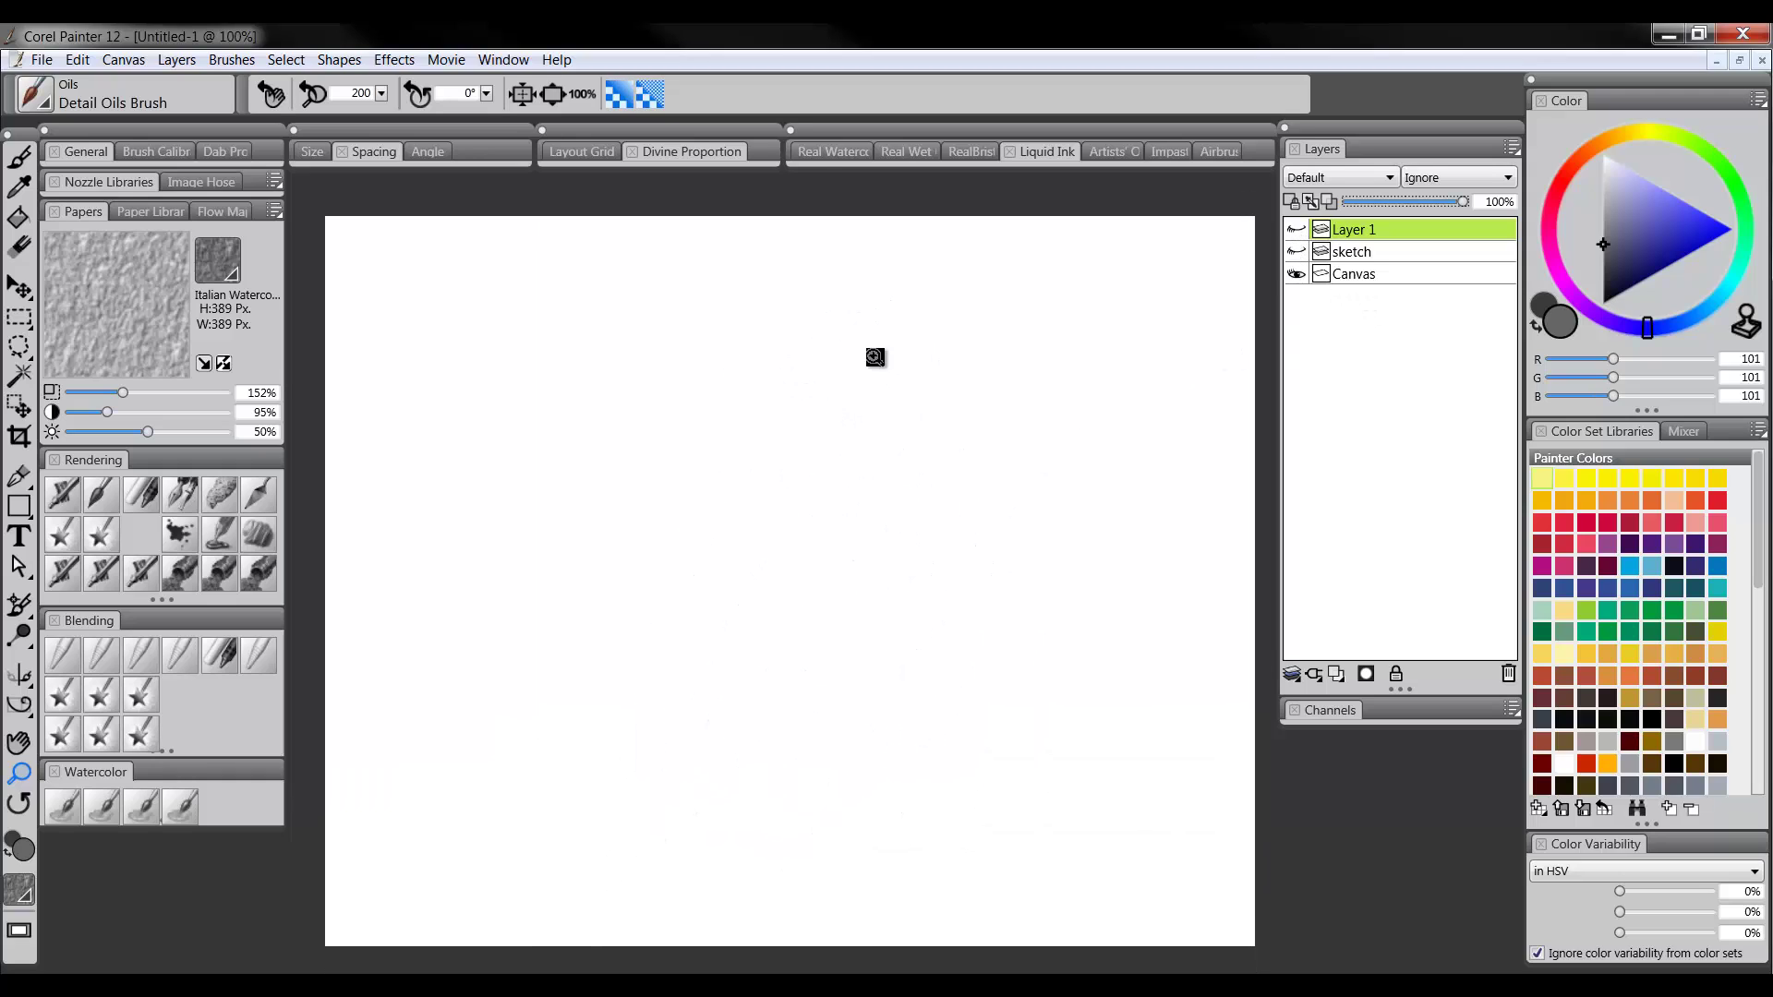
# Add a new layer, discard a trial oval, and sketch a cone and a cube
pyautogui.click(1336, 675)
pyautogui.press('b')
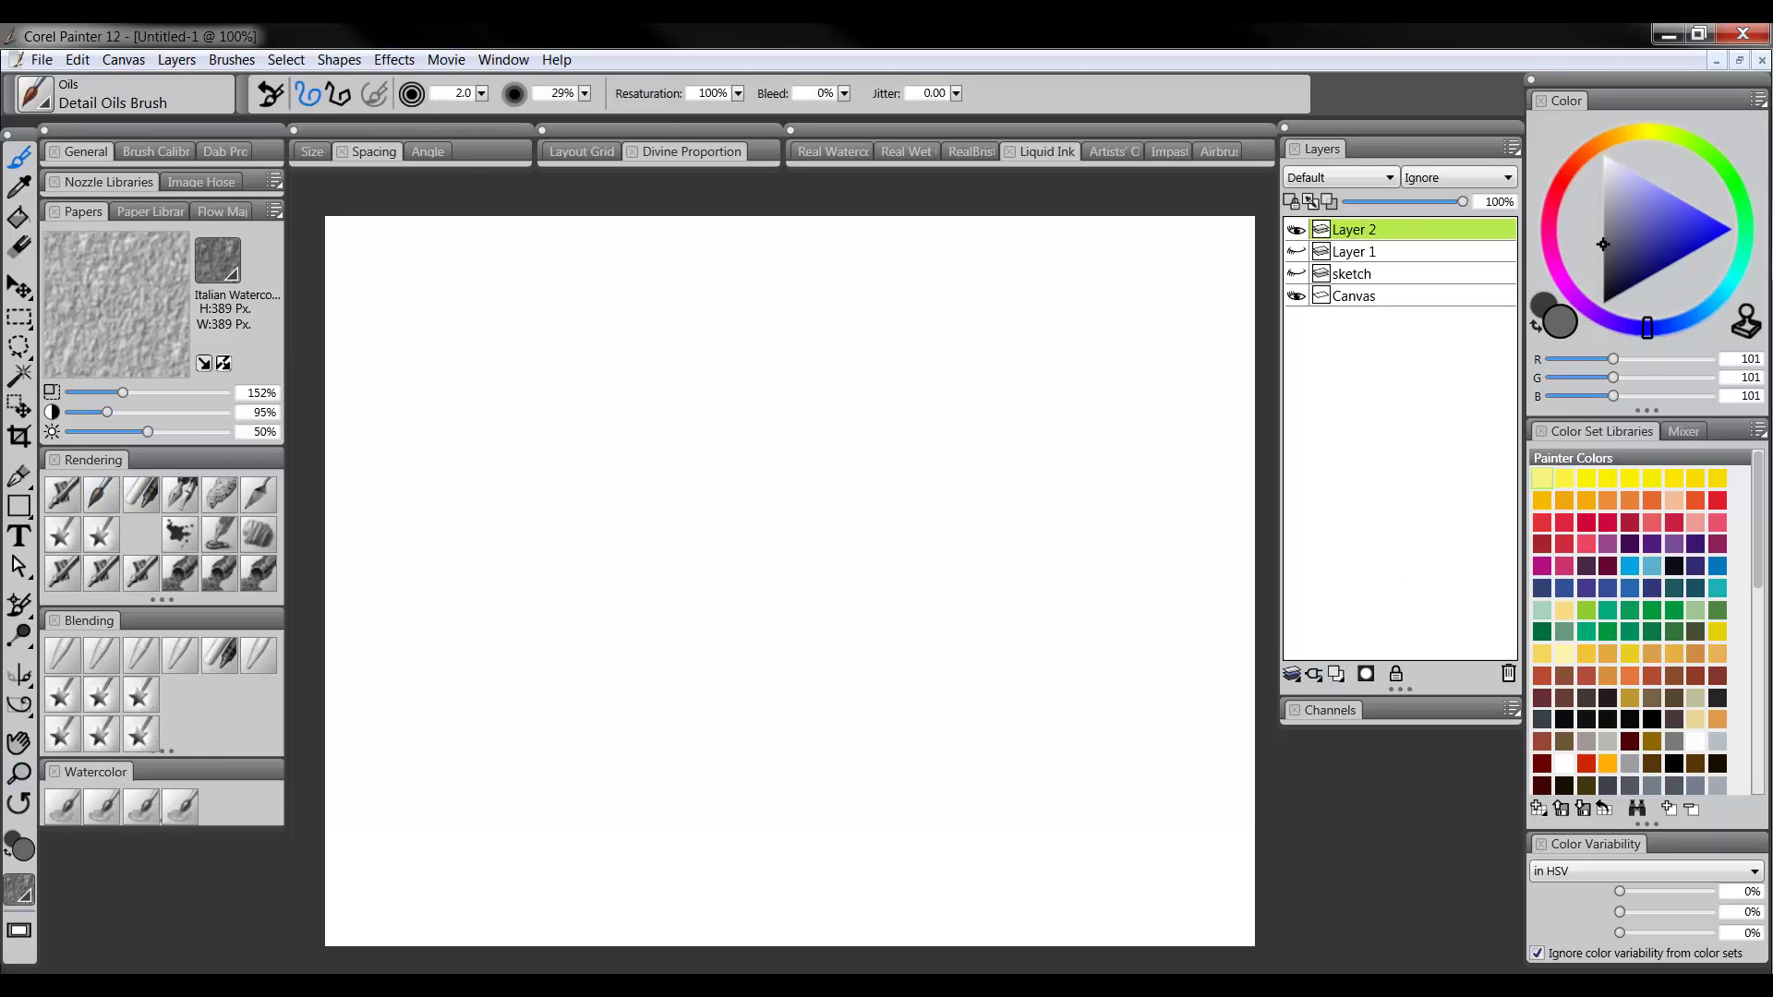
pyautogui.moveTo(546, 338)
pyautogui.mouseDown()
pyautogui.moveTo(470, 379)
pyautogui.moveTo(480, 478)
pyautogui.mouseUp()
pyautogui.moveTo(581, 452); pyautogui.dragTo(493, 338)
pyautogui.hotkey('ctrl', 'z')
pyautogui.hotkey('ctrl', 'z')
pyautogui.hotkey('ctrl', 'z')
pyautogui.moveTo(695, 325)
pyautogui.mouseDown()
pyautogui.moveTo(633, 475)
pyautogui.moveTo(752, 456)
pyautogui.mouseUp()
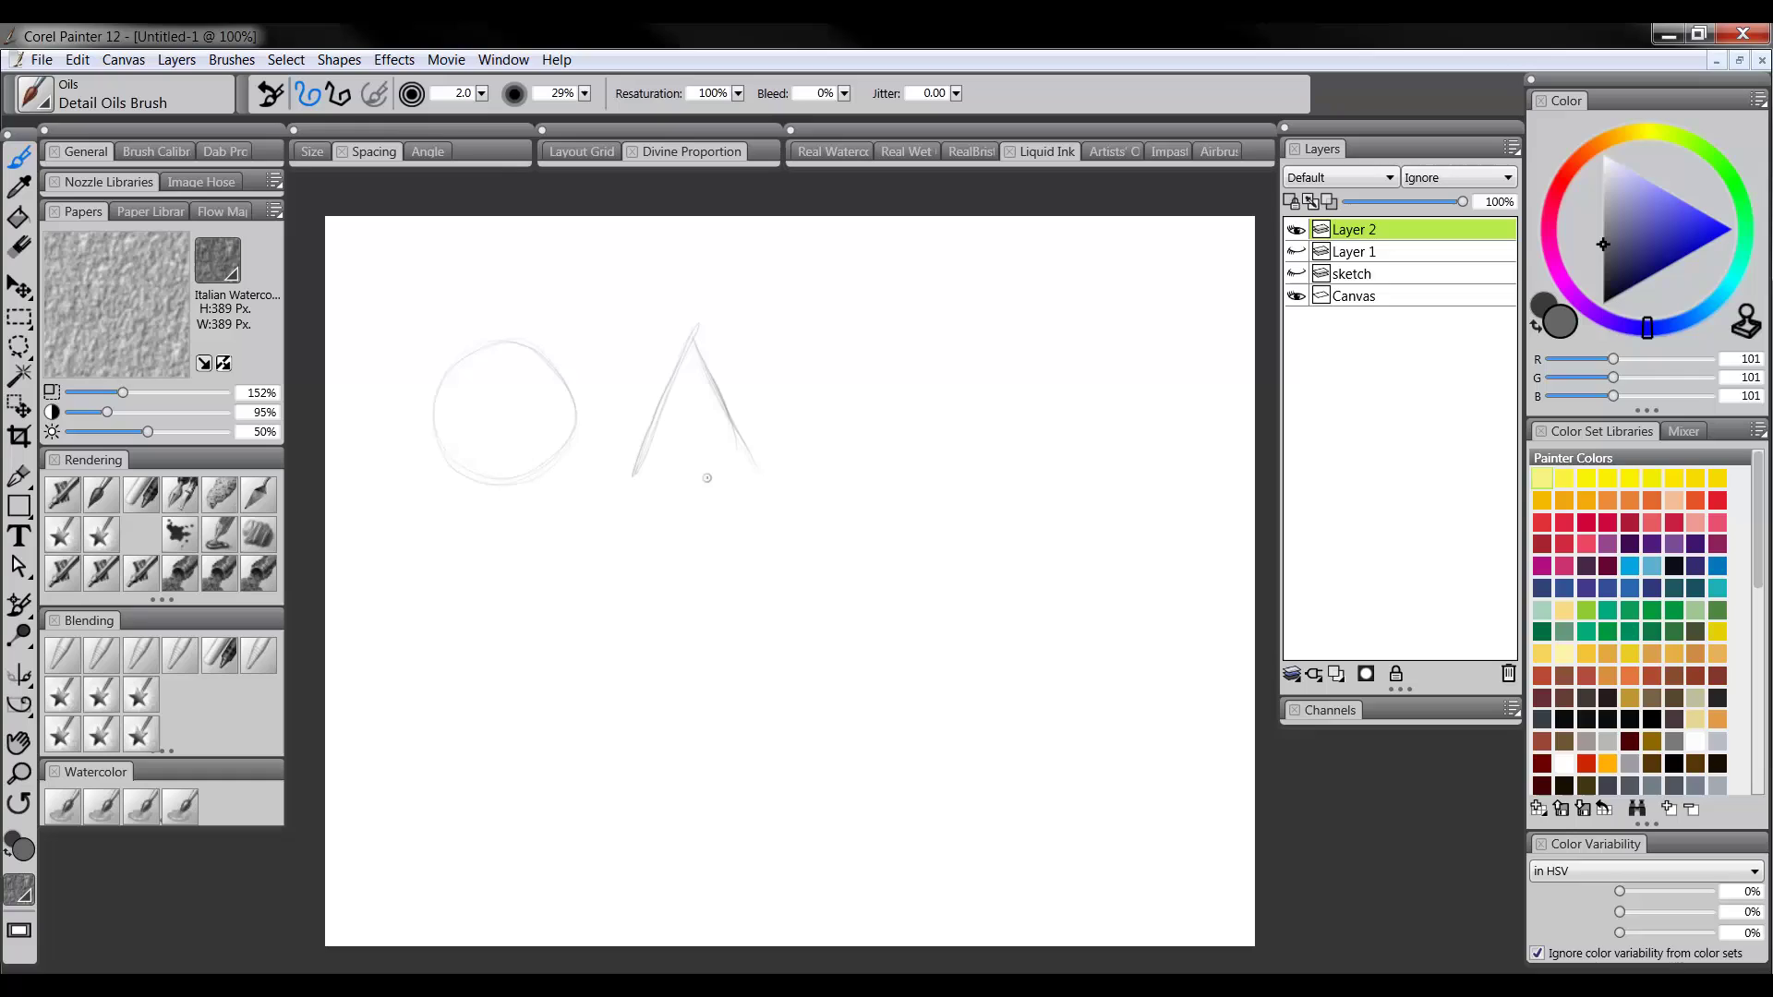
pyautogui.moveTo(637, 487)
pyautogui.mouseDown()
pyautogui.moveTo(738, 477)
pyautogui.moveTo(633, 482)
pyautogui.moveTo(781, 452)
pyautogui.moveTo(829, 344)
pyautogui.moveTo(932, 348)
pyautogui.mouseUp()
pyautogui.moveTo(848, 461)
pyautogui.mouseDown()
pyautogui.moveTo(992, 467)
pyautogui.moveTo(967, 344)
pyautogui.moveTo(1006, 315)
pyautogui.moveTo(1013, 401)
pyautogui.mouseUp()
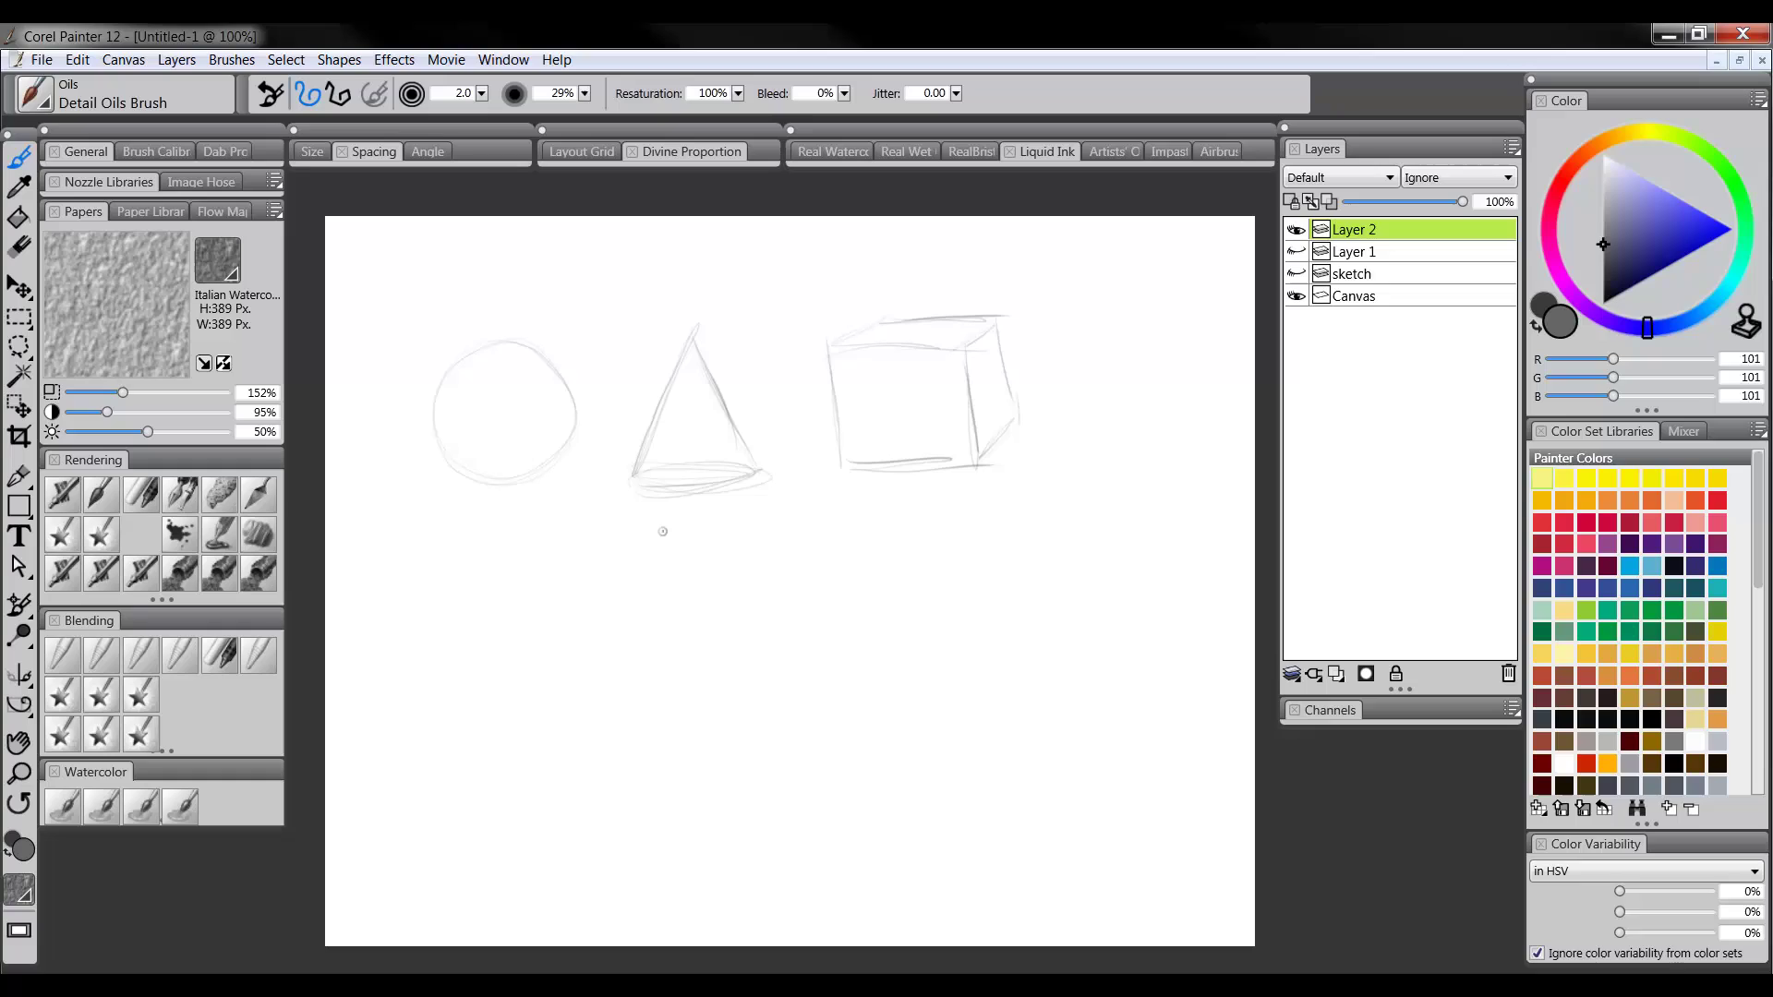
# Sketch a cylinder and a donut's outer oval beside it
pyautogui.moveTo(534, 560)
pyautogui.mouseDown()
pyautogui.moveTo(652, 563)
pyautogui.moveTo(520, 578)
pyautogui.mouseUp()
pyautogui.moveTo(517, 580); pyautogui.dragTo(514, 731)
pyautogui.moveTo(652, 567)
pyautogui.mouseDown()
pyautogui.moveTo(657, 726)
pyautogui.moveTo(600, 731)
pyautogui.mouseUp()
pyautogui.moveTo(805, 682); pyautogui.dragTo(966, 674)
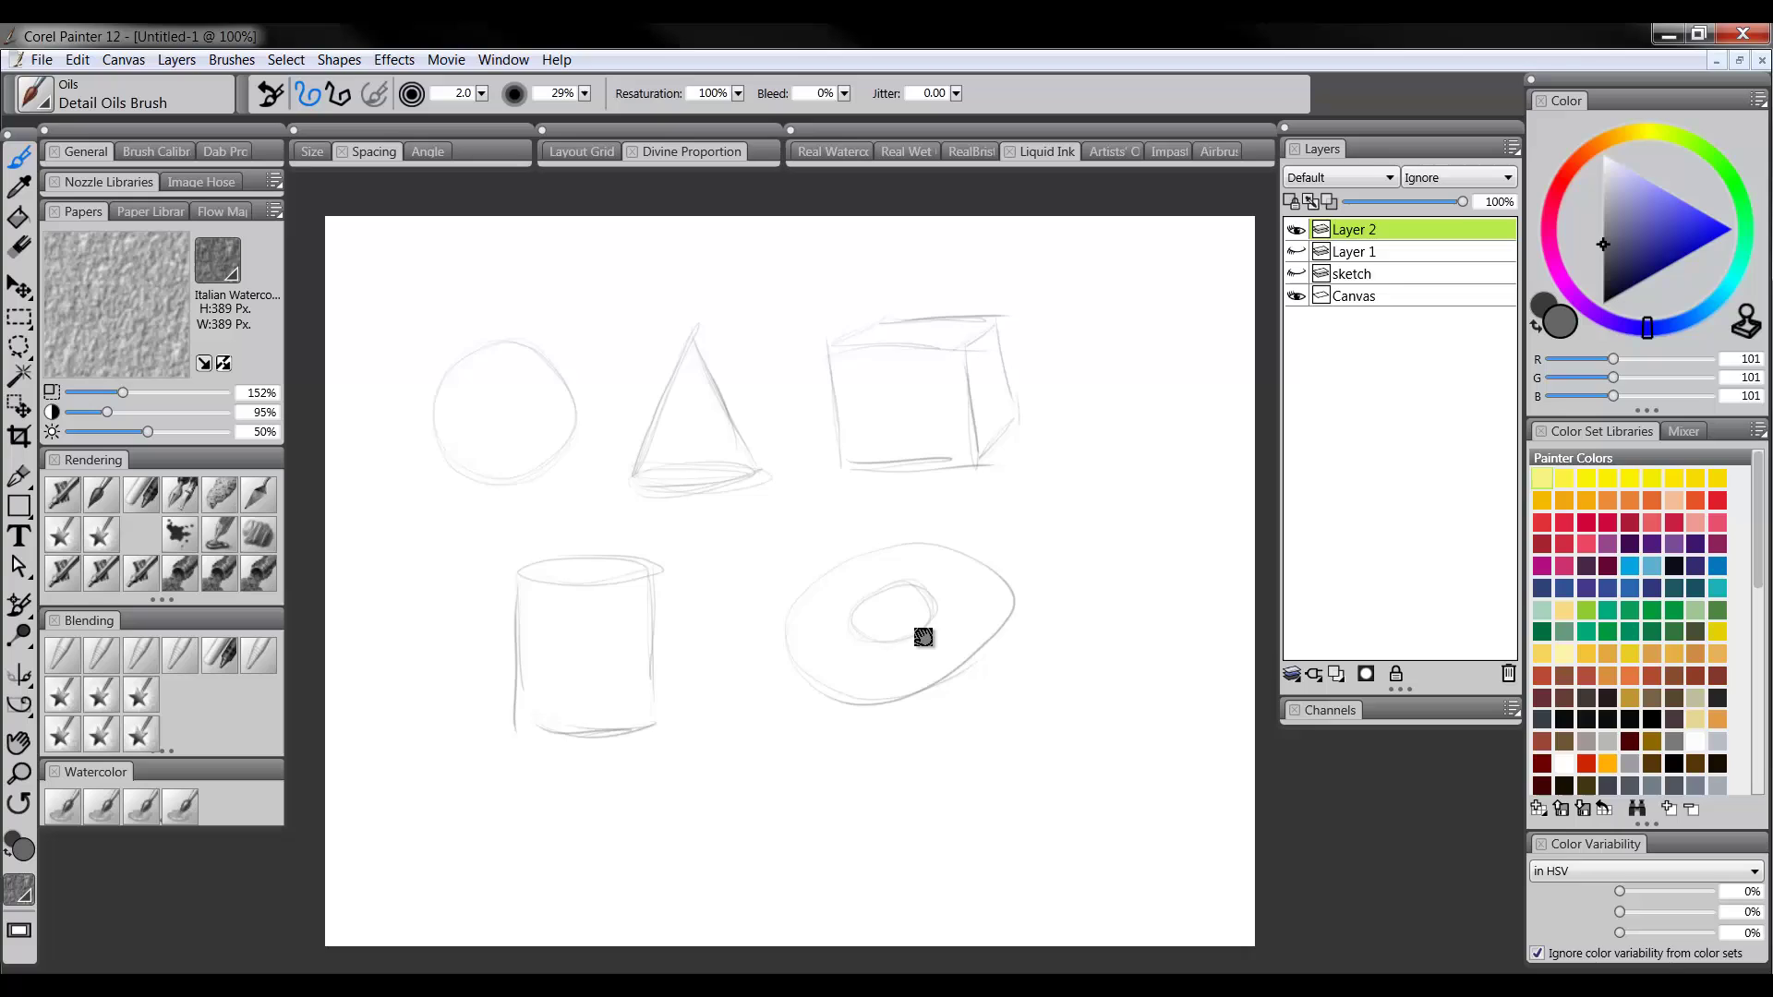
pyautogui.scroll(-1, 923, 628)
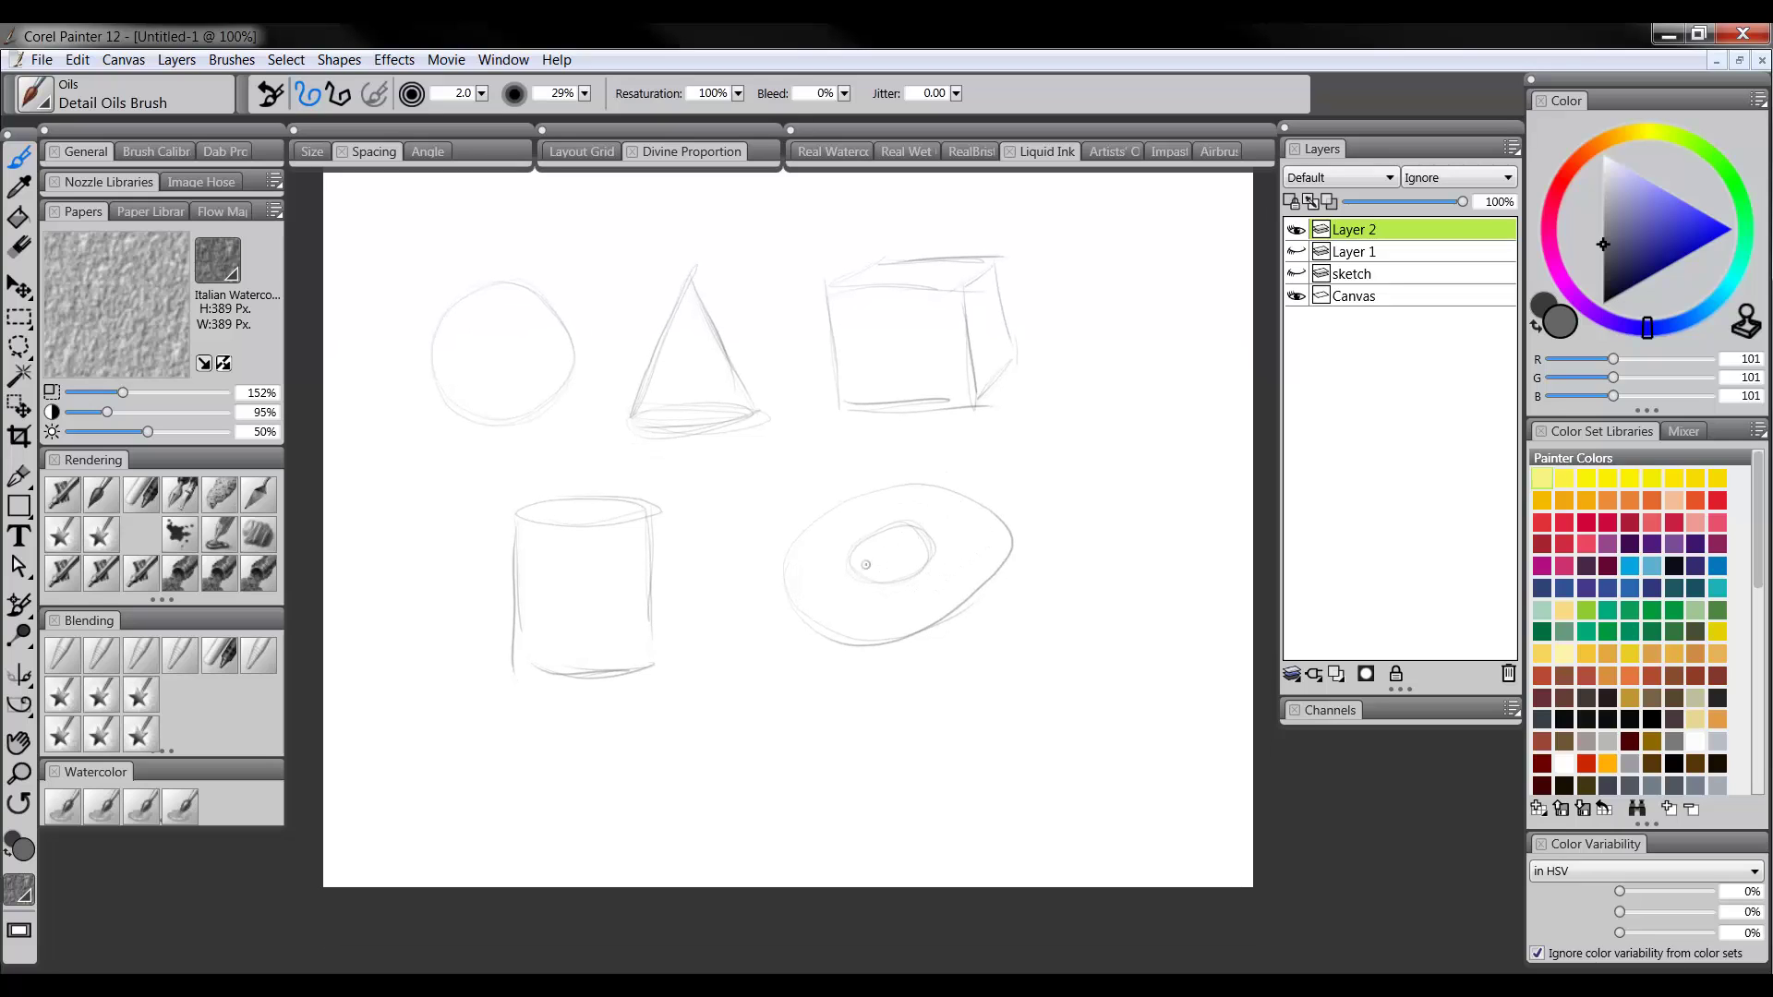
pyautogui.moveTo(1021, 514); pyautogui.dragTo(1013, 582)
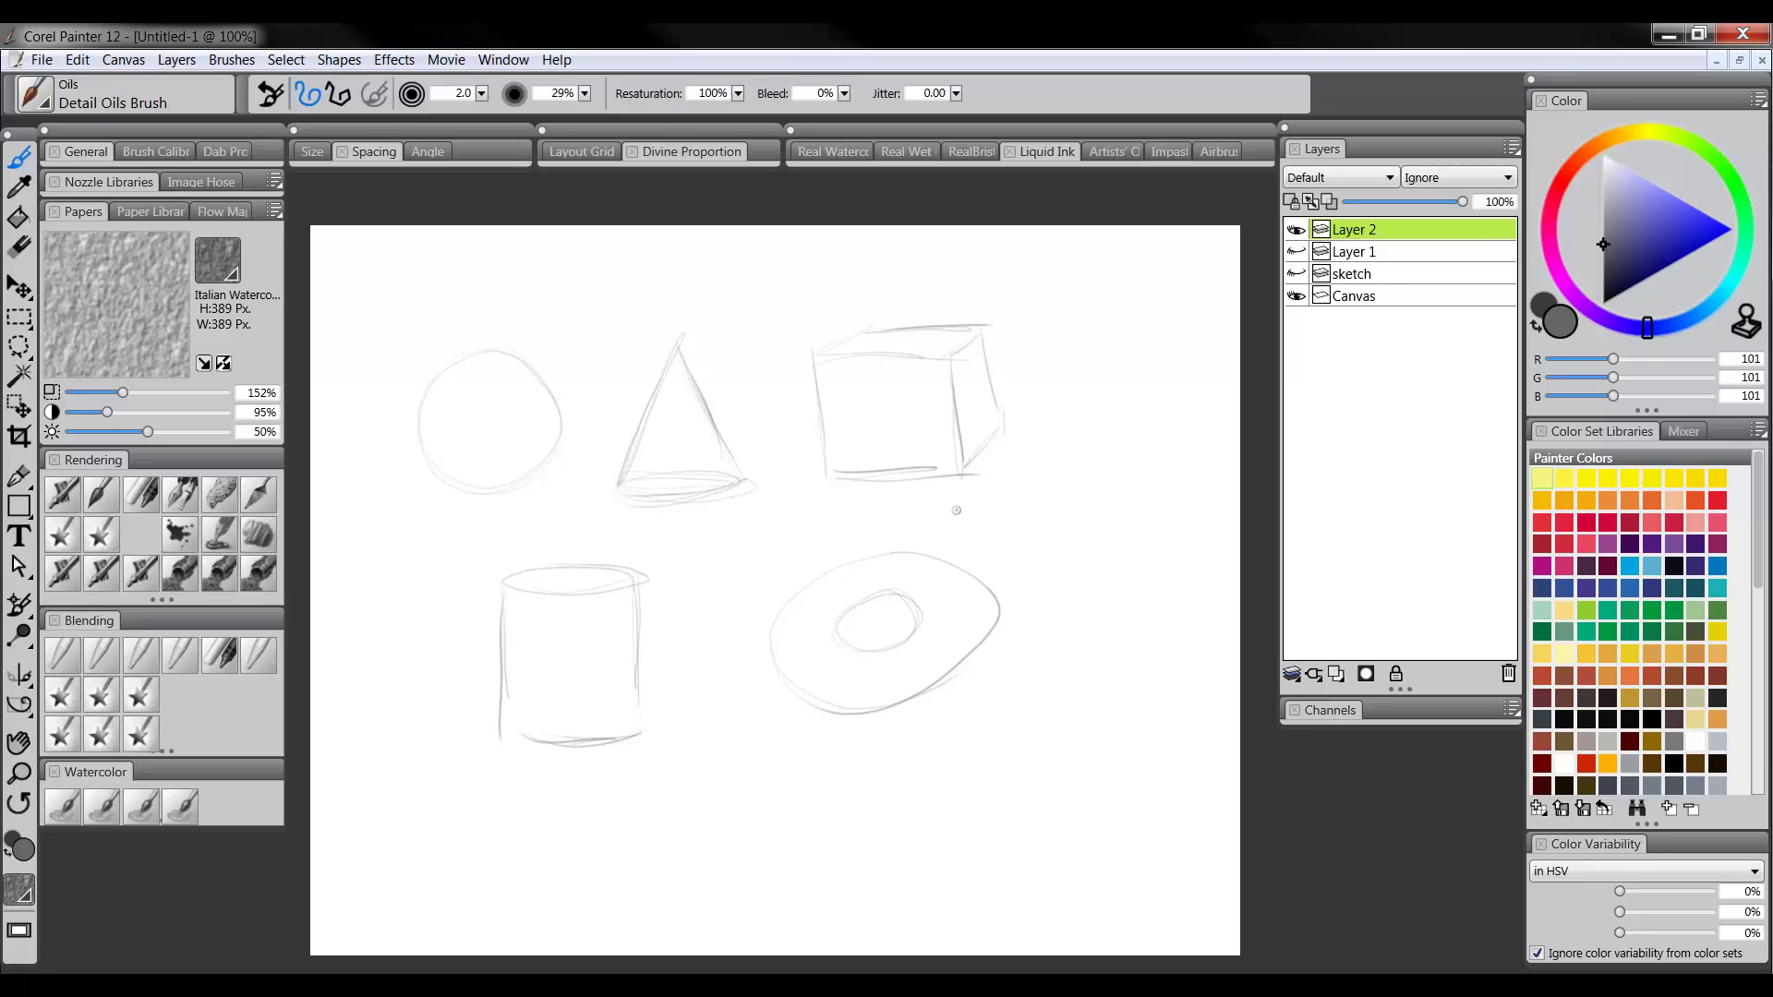
pyautogui.scroll(-1, 964, 505)
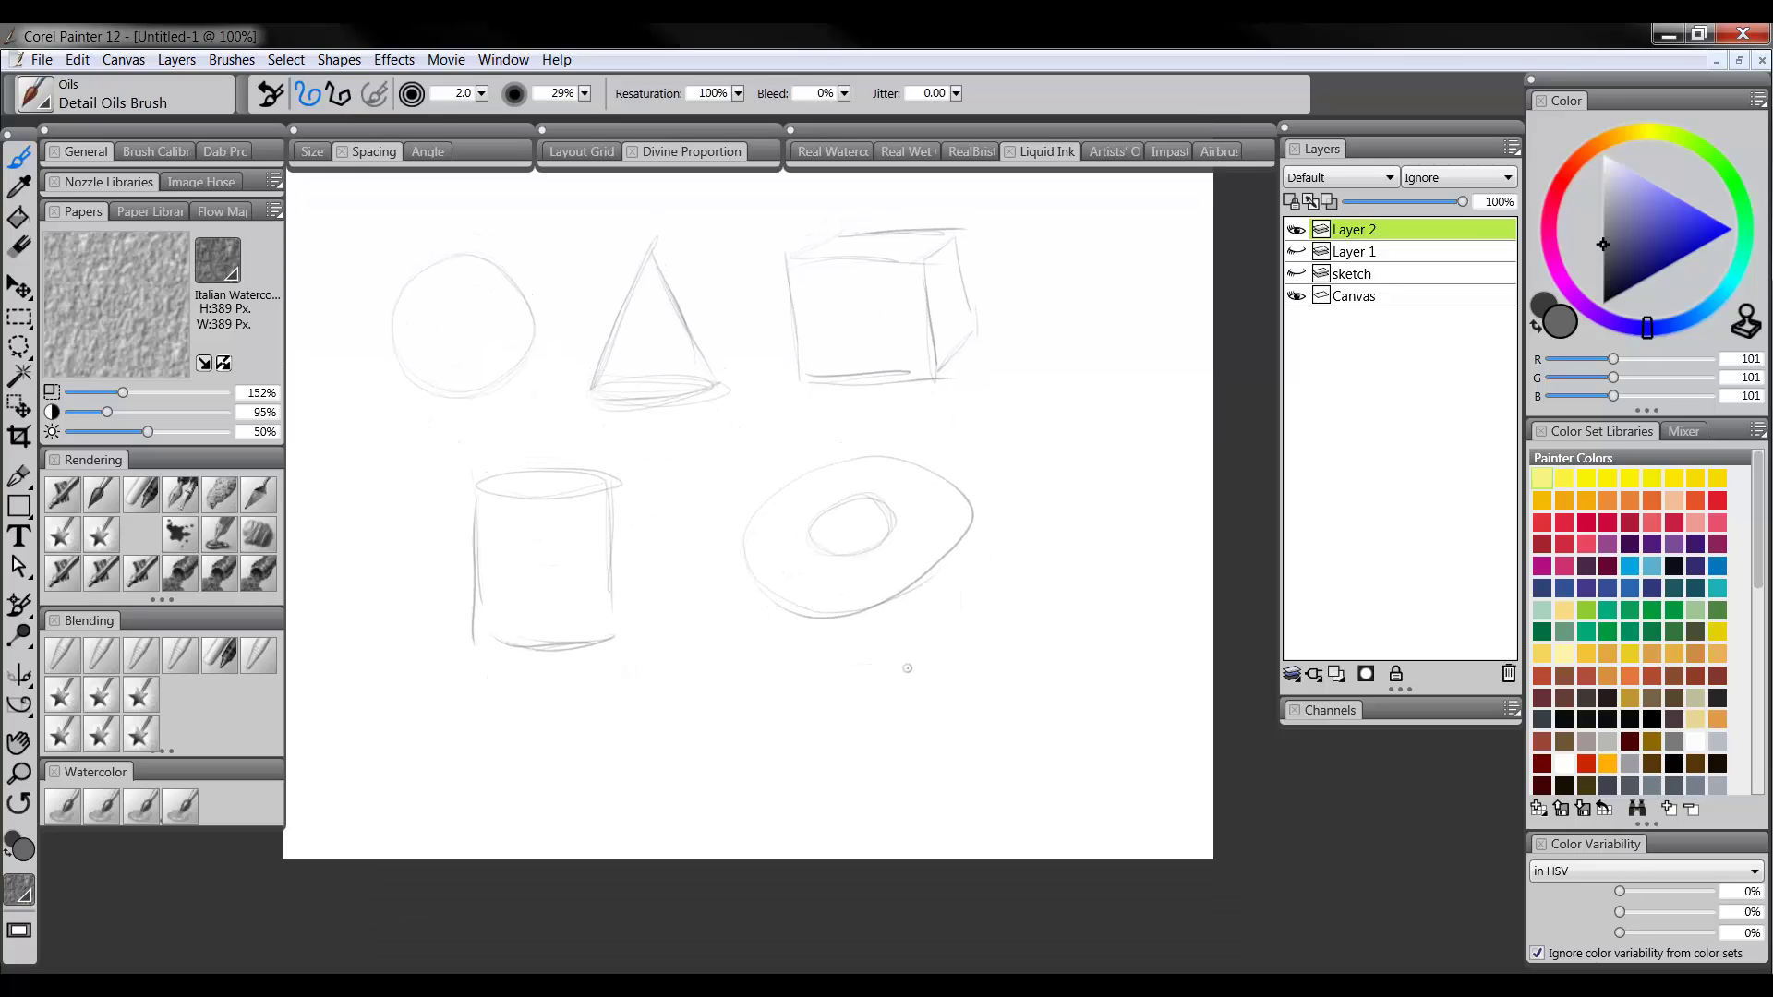
# Sketch a thick parallelogram slab below the donut with a small box on top
pyautogui.moveTo(932, 644)
pyautogui.mouseDown()
pyautogui.moveTo(854, 699)
pyautogui.moveTo(953, 711)
pyautogui.moveTo(1021, 651)
pyautogui.moveTo(951, 711)
pyautogui.mouseUp()
pyautogui.moveTo(951, 711); pyautogui.dragTo(982, 685)
pyautogui.moveTo(856, 704); pyautogui.dragTo(946, 736)
pyautogui.moveTo(948, 716); pyautogui.dragTo(947, 739)
pyautogui.moveTo(1025, 678)
pyautogui.mouseDown()
pyautogui.moveTo(960, 730)
pyautogui.moveTo(1024, 683)
pyautogui.mouseUp()
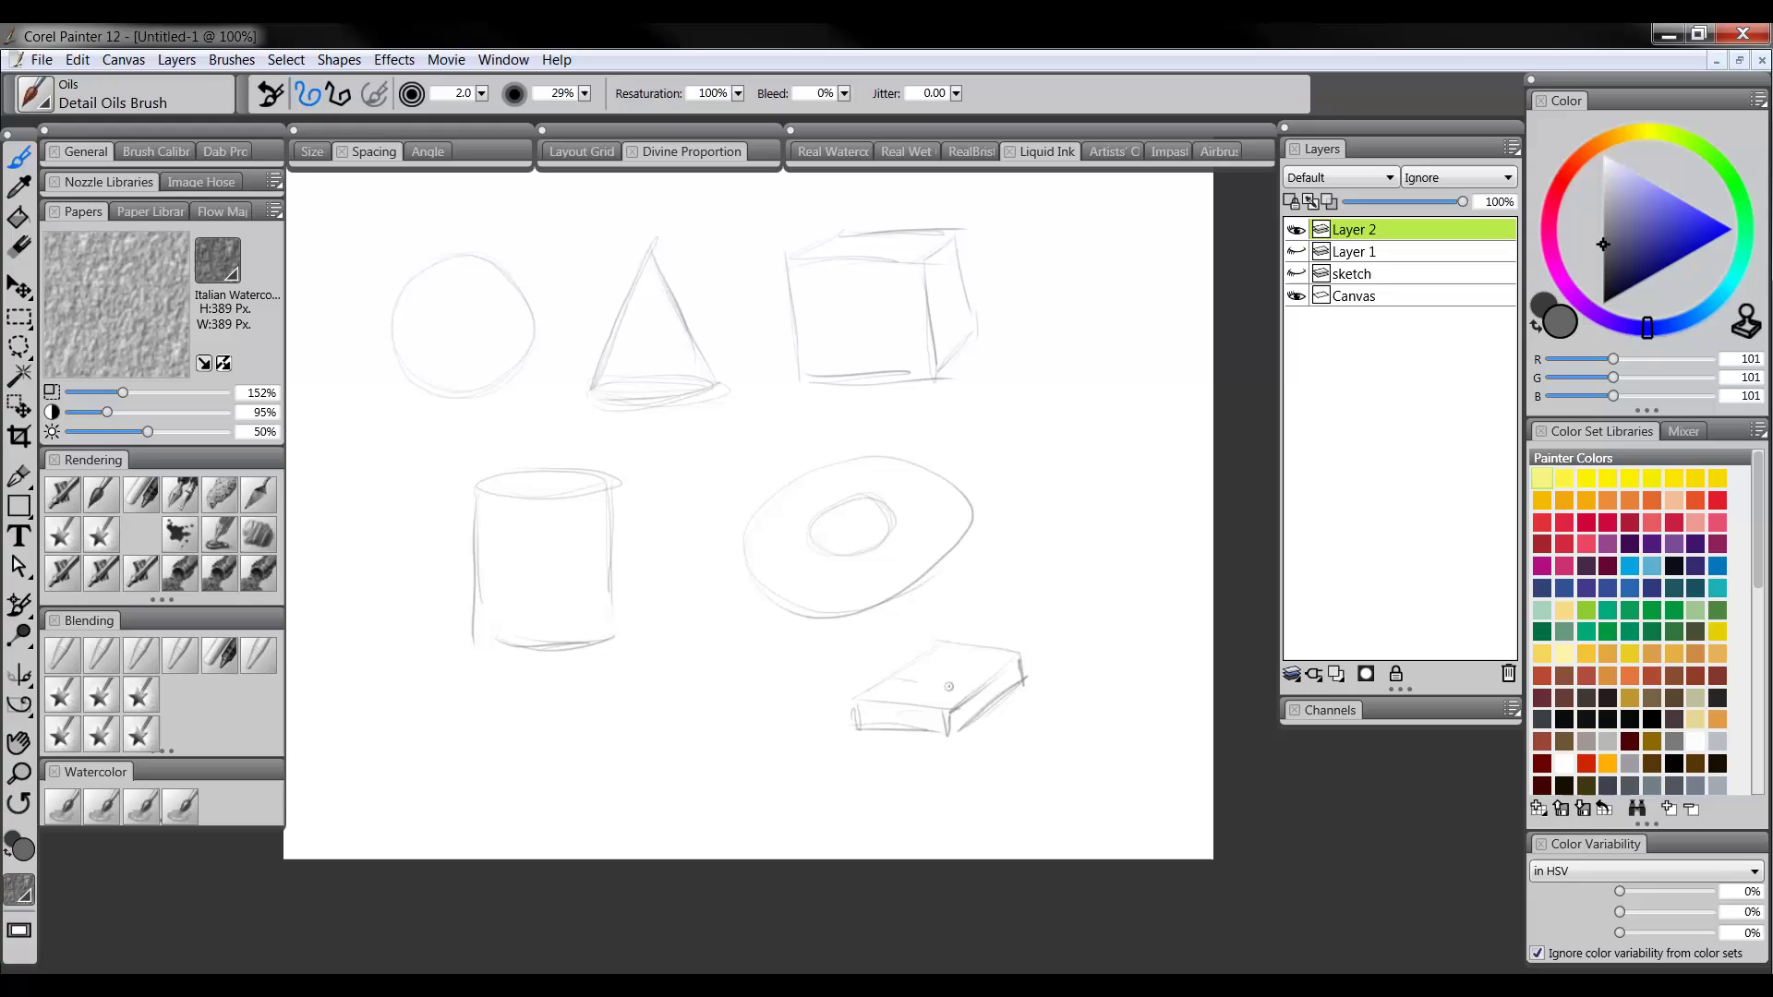
pyautogui.moveTo(900, 680)
pyautogui.mouseDown()
pyautogui.moveTo(954, 681)
pyautogui.moveTo(895, 647)
pyautogui.moveTo(951, 661)
pyautogui.moveTo(939, 626)
pyautogui.moveTo(974, 637)
pyautogui.mouseUp()
pyautogui.moveTo(974, 637)
pyautogui.mouseDown()
pyautogui.moveTo(958, 633)
pyautogui.moveTo(978, 657)
pyautogui.moveTo(946, 683)
pyautogui.moveTo(960, 721)
pyautogui.moveTo(1018, 709)
pyautogui.moveTo(1004, 682)
pyautogui.moveTo(968, 709)
pyautogui.moveTo(982, 712)
pyautogui.moveTo(871, 715)
pyautogui.moveTo(934, 720)
pyautogui.moveTo(912, 718)
pyautogui.mouseUp()
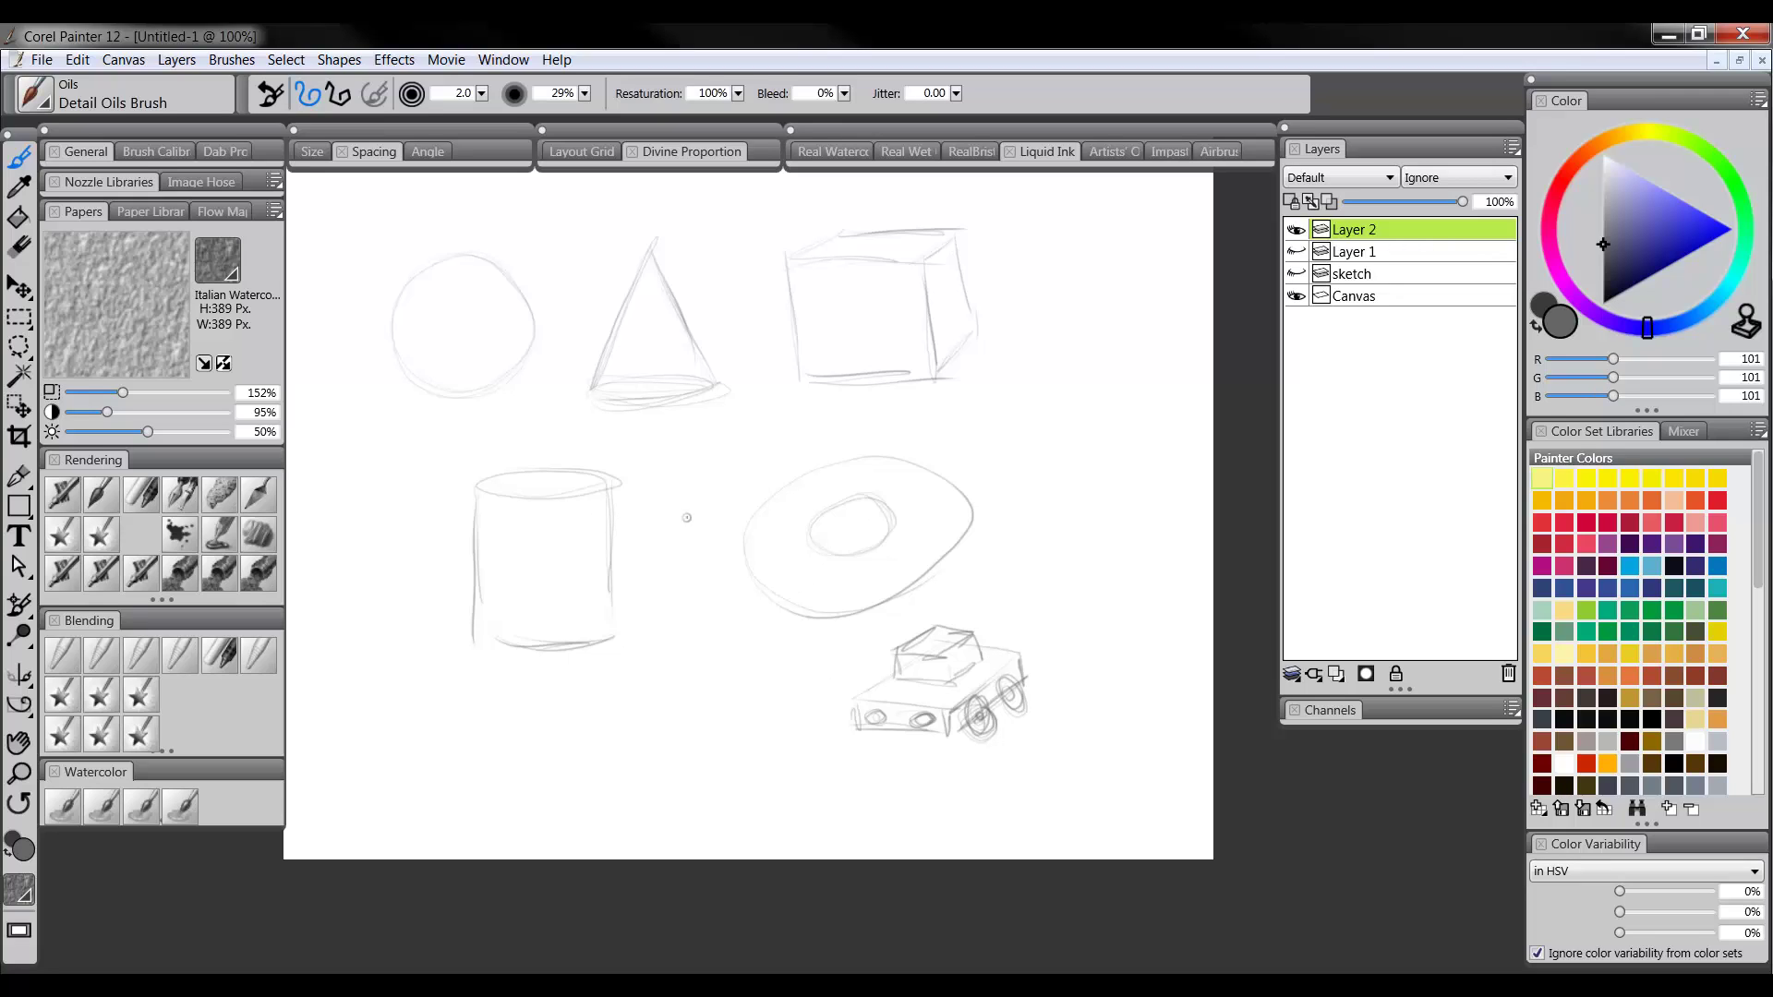
# Sketch a round face right of the cube with two ears and a darkened brimmed hat
pyautogui.moveTo(843, 487); pyautogui.dragTo(834, 538)
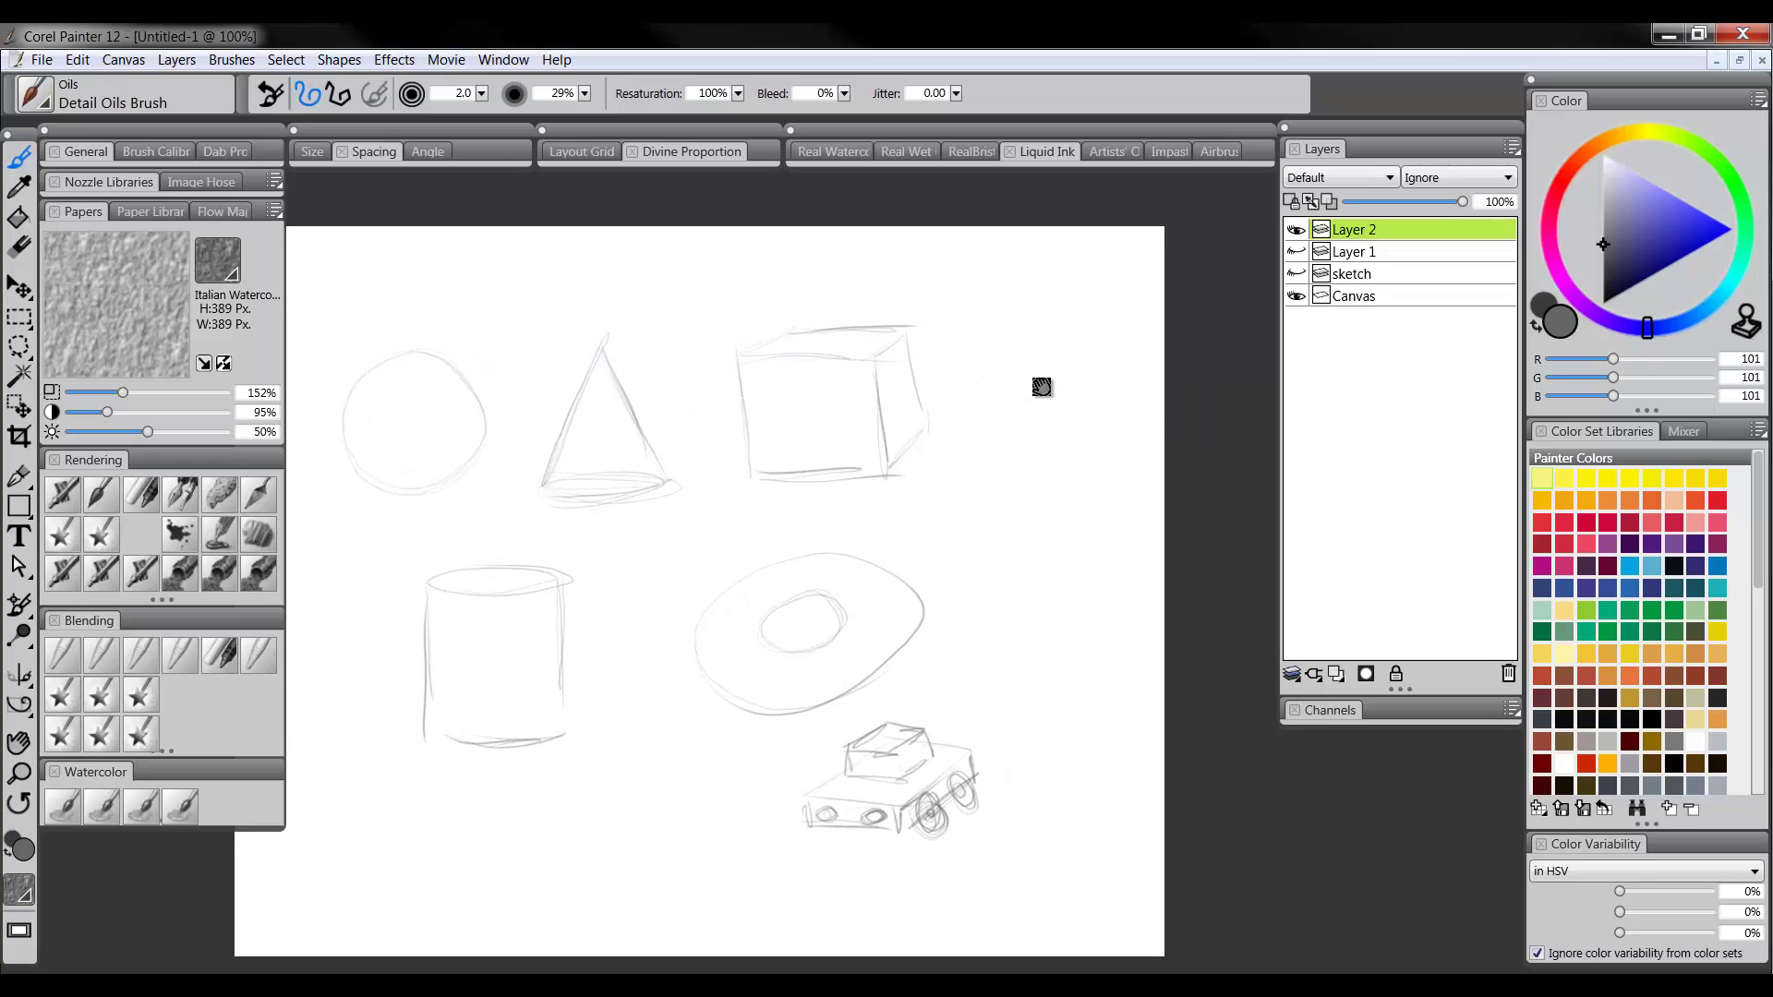
pyautogui.moveTo(1036, 465)
pyautogui.mouseDown()
pyautogui.moveTo(1034, 380)
pyautogui.moveTo(1071, 375)
pyautogui.moveTo(1060, 408)
pyautogui.moveTo(1027, 422)
pyautogui.moveTo(1087, 432)
pyautogui.moveTo(1079, 407)
pyautogui.moveTo(1030, 424)
pyautogui.moveTo(1072, 422)
pyautogui.moveTo(1034, 450)
pyautogui.moveTo(1074, 473)
pyautogui.moveTo(1013, 466)
pyautogui.moveTo(1068, 464)
pyautogui.mouseUp()
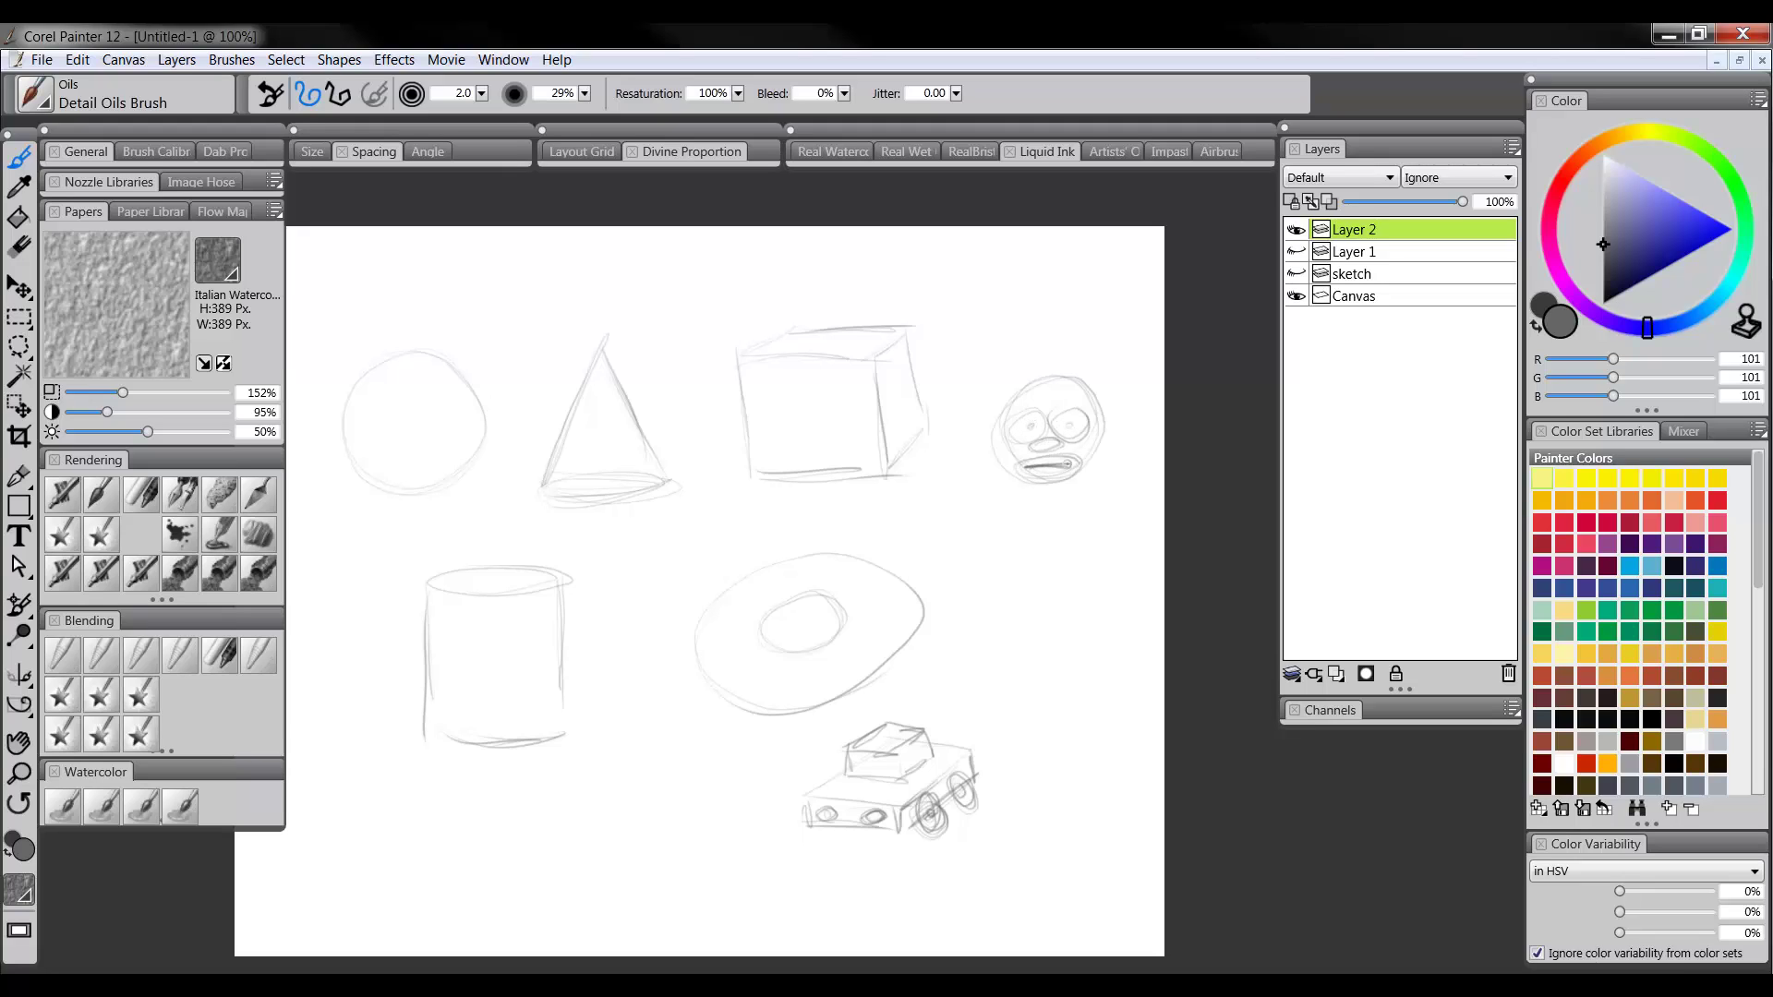
pyautogui.moveTo(994, 414); pyautogui.dragTo(997, 455)
pyautogui.moveTo(1104, 414)
pyautogui.mouseDown()
pyautogui.moveTo(1118, 434)
pyautogui.moveTo(1101, 452)
pyautogui.mouseUp()
pyautogui.moveTo(1022, 387)
pyautogui.mouseDown()
pyautogui.moveTo(1108, 403)
pyautogui.moveTo(1122, 379)
pyautogui.moveTo(968, 388)
pyautogui.moveTo(1078, 365)
pyautogui.moveTo(1039, 294)
pyautogui.mouseUp()
pyautogui.moveTo(1046, 380)
pyautogui.mouseDown()
pyautogui.moveTo(1087, 373)
pyautogui.moveTo(1013, 350)
pyautogui.moveTo(1036, 285)
pyautogui.mouseUp()
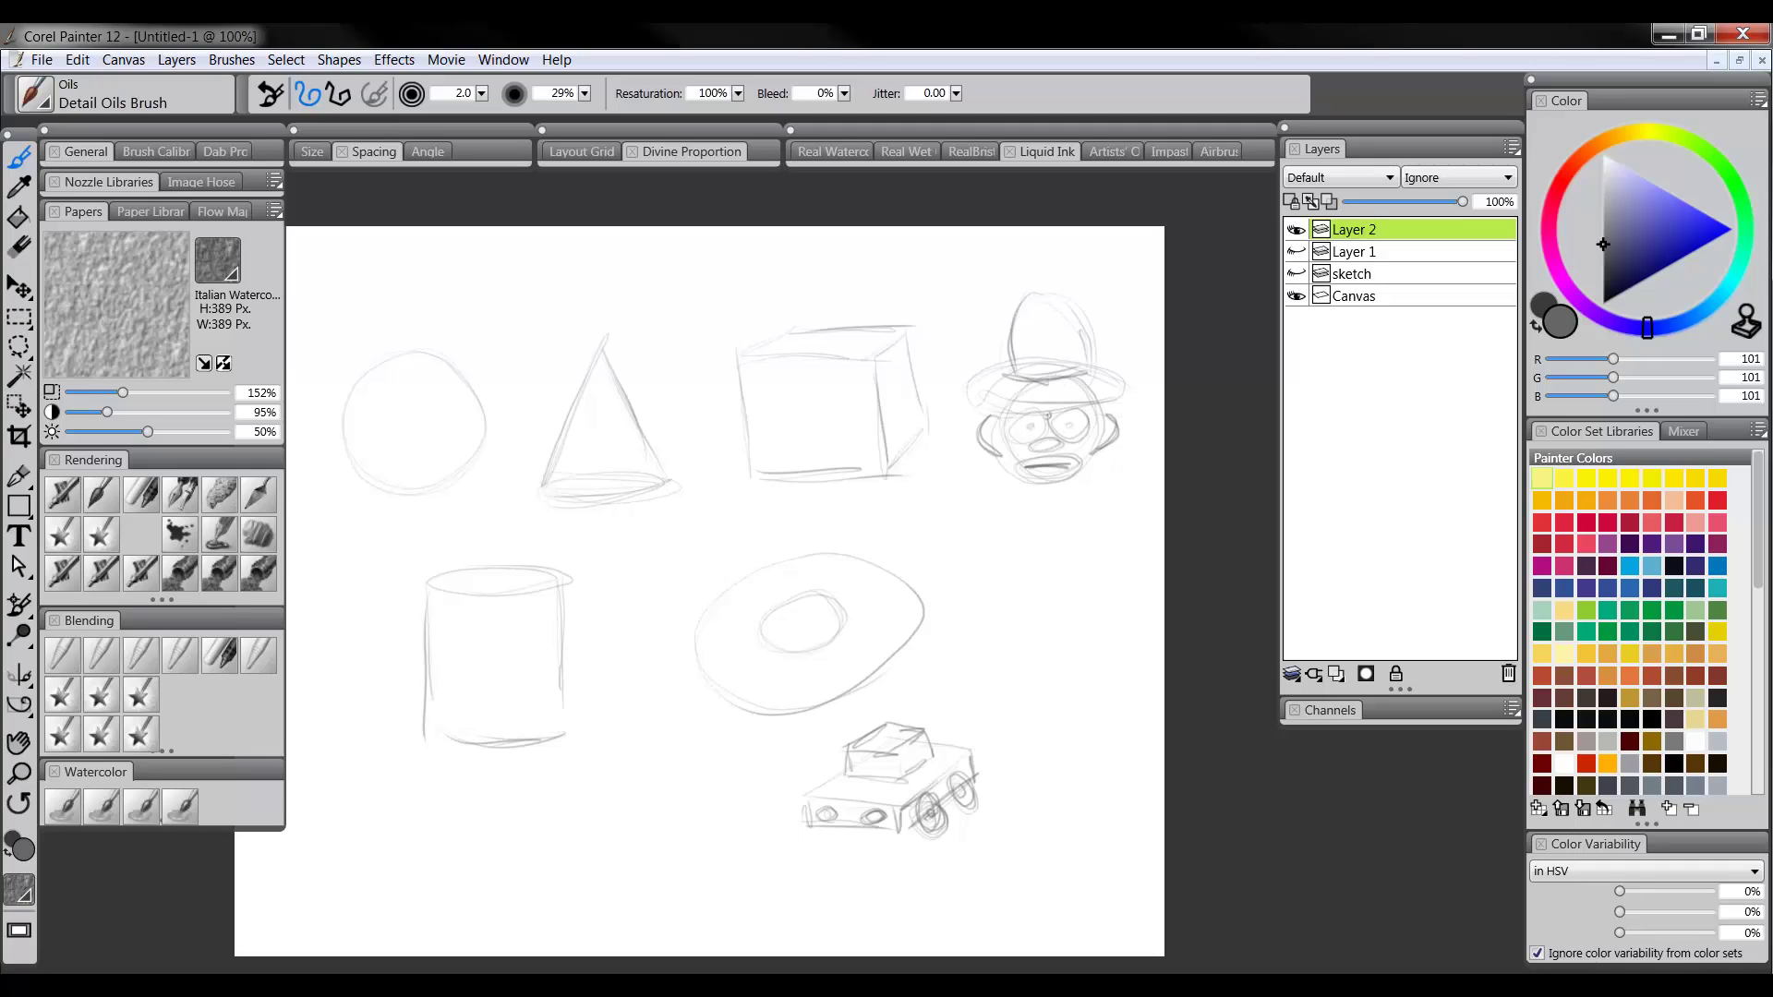
# Add the round body outline below the face, with feet and both arms
pyautogui.moveTo(981, 485); pyautogui.dragTo(968, 582)
pyautogui.moveTo(1103, 478)
pyautogui.mouseDown()
pyautogui.moveTo(1122, 546)
pyautogui.moveTo(1127, 526)
pyautogui.mouseUp()
pyautogui.moveTo(1001, 627)
pyautogui.mouseDown()
pyautogui.moveTo(1108, 557)
pyautogui.moveTo(1108, 620)
pyautogui.mouseUp()
pyautogui.moveTo(962, 635)
pyautogui.mouseDown()
pyautogui.moveTo(1088, 621)
pyautogui.moveTo(1132, 635)
pyautogui.mouseUp()
pyautogui.moveTo(980, 530); pyautogui.dragTo(983, 487)
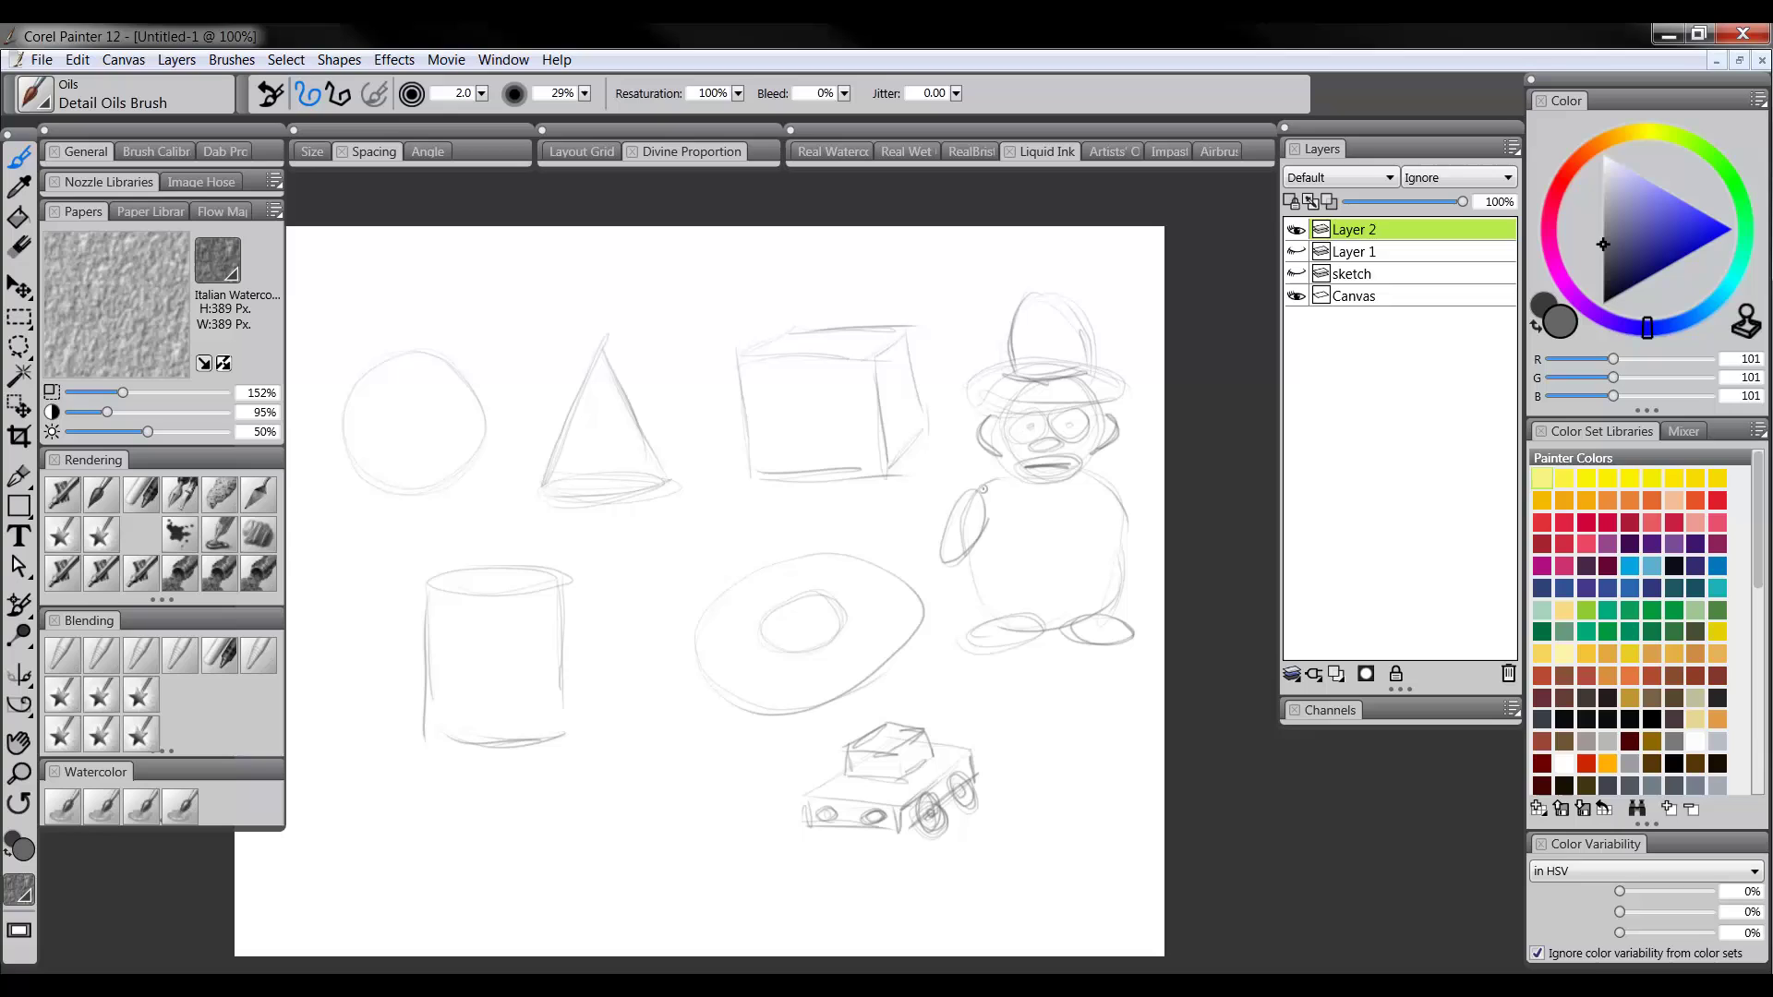
pyautogui.moveTo(1100, 488); pyautogui.dragTo(1147, 537)
pyautogui.moveTo(985, 629); pyautogui.dragTo(1019, 600)
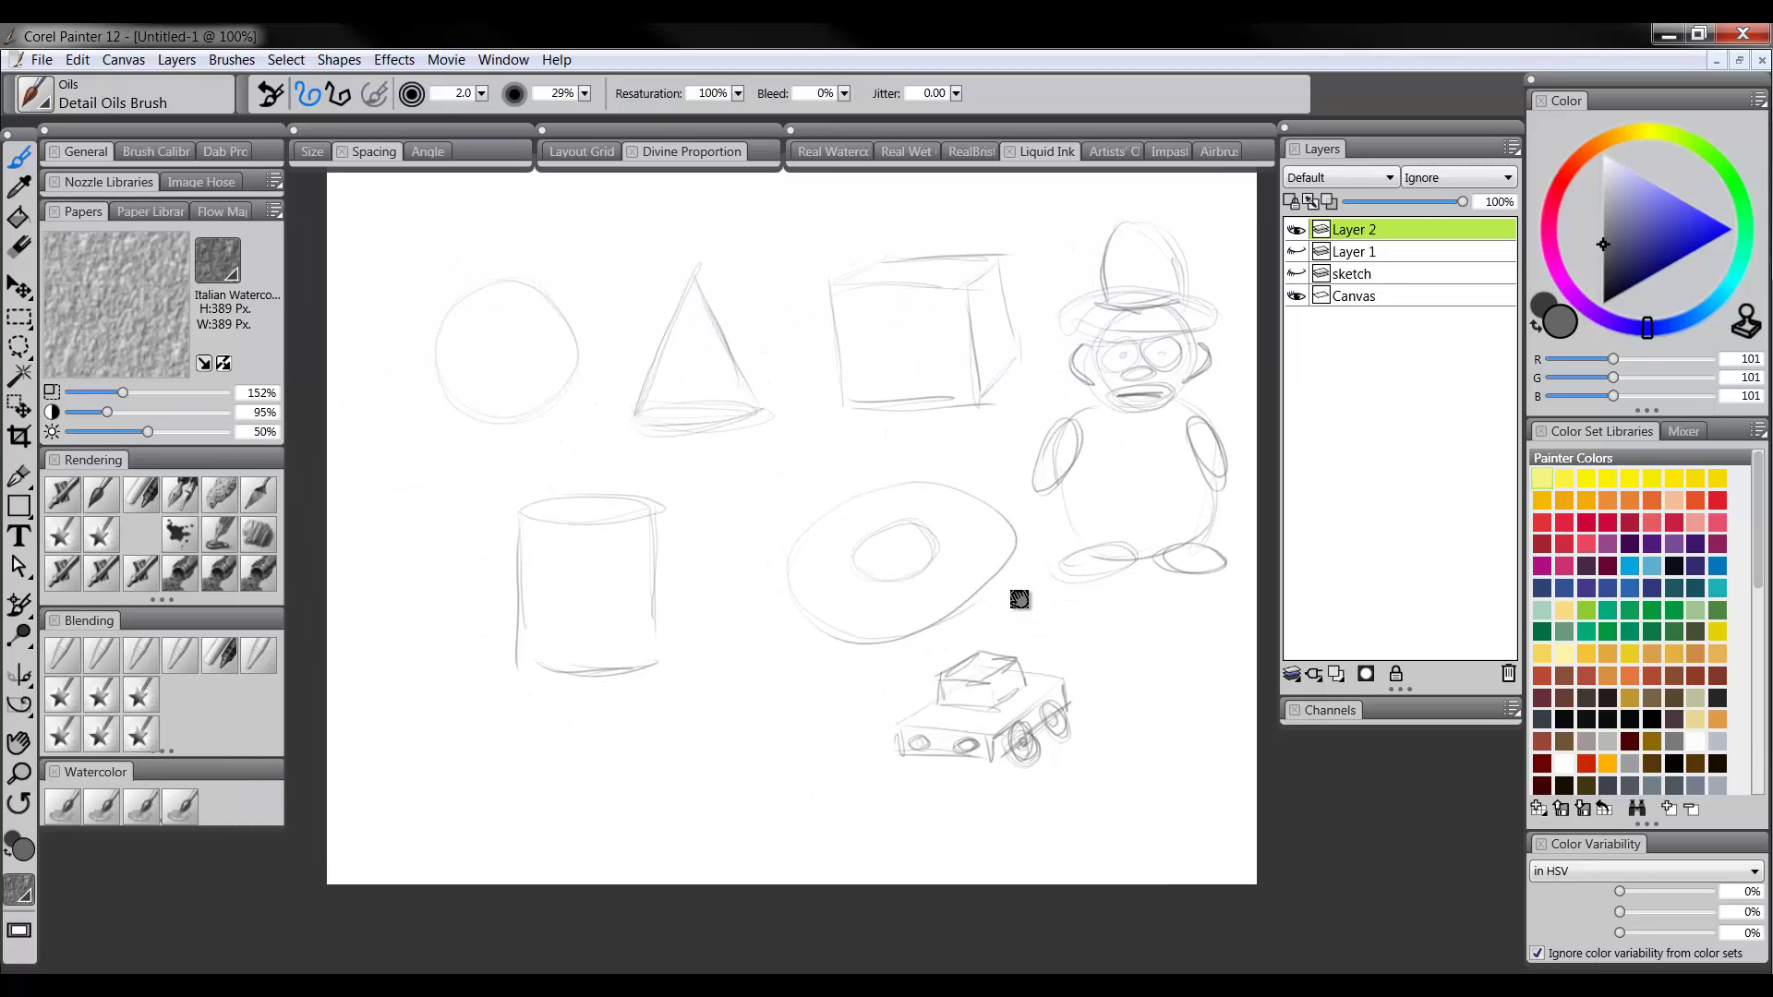
pyautogui.moveTo(894, 704); pyautogui.dragTo(934, 652)
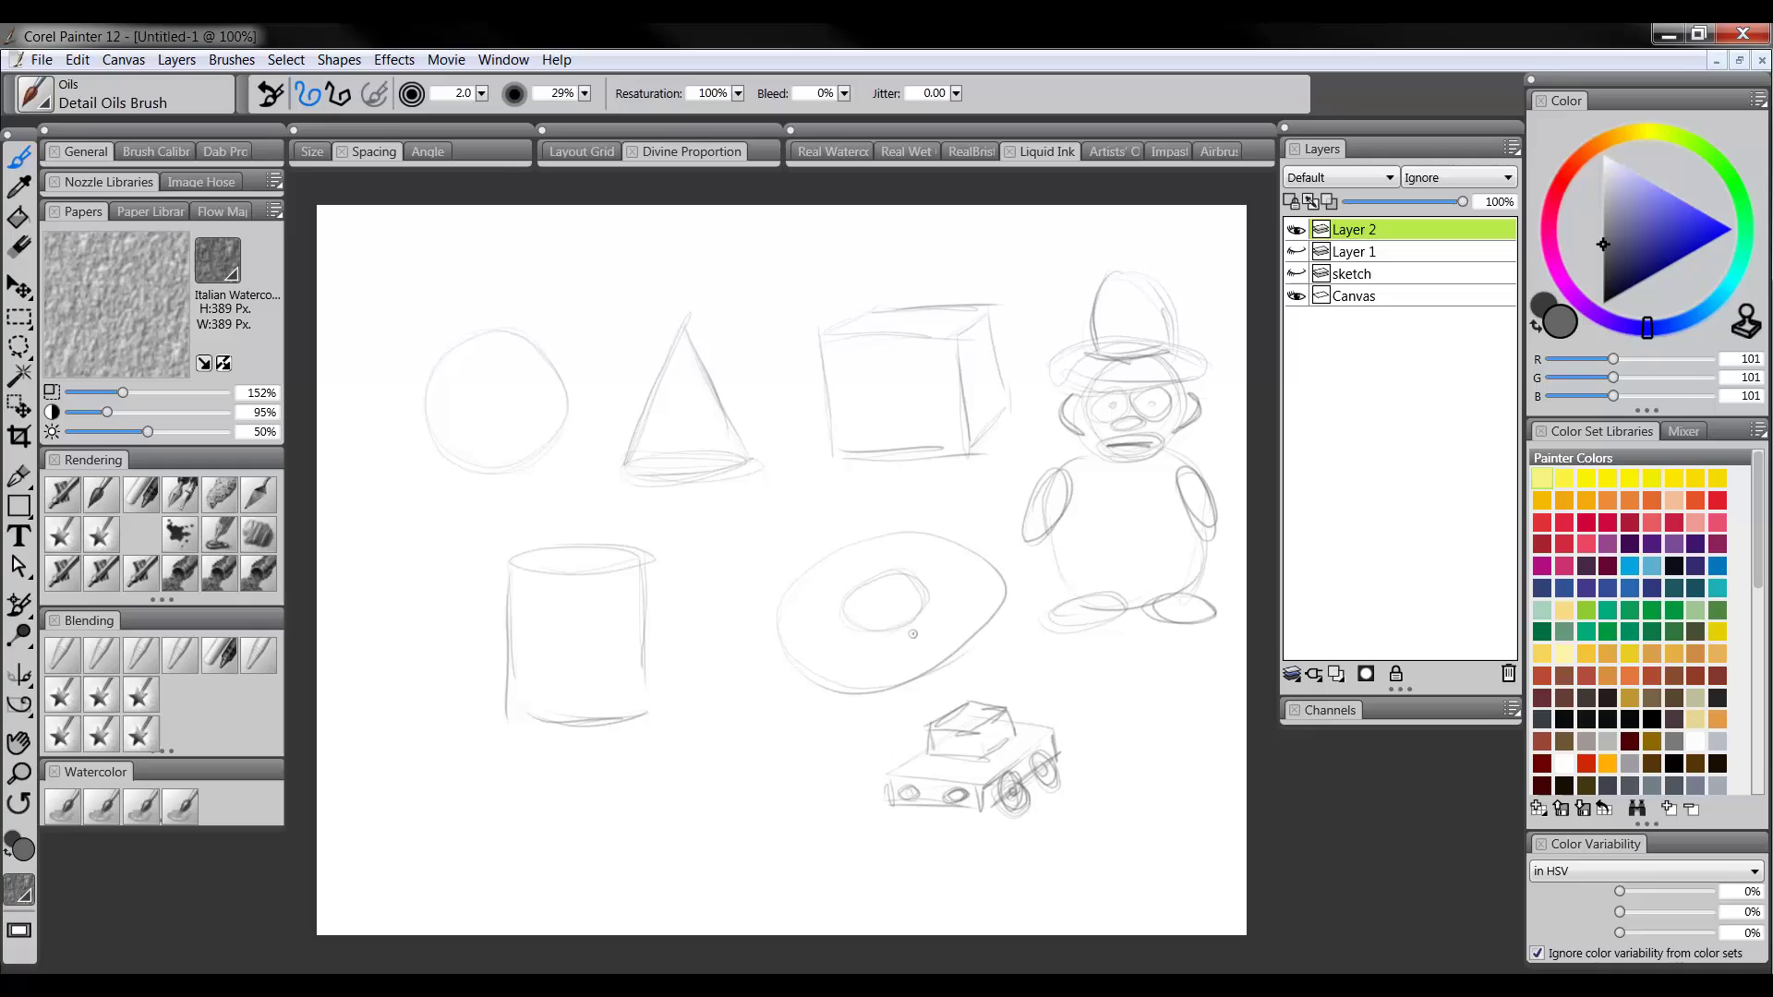
# Sketch a wavy blob figure labelled A and B with an arrow, plus a small box-bodied figure
pyautogui.moveTo(735, 684)
pyautogui.mouseDown()
pyautogui.moveTo(636, 816)
pyautogui.moveTo(629, 844)
pyautogui.moveTo(688, 790)
pyautogui.moveTo(699, 807)
pyautogui.moveTo(659, 903)
pyautogui.moveTo(705, 893)
pyautogui.moveTo(730, 826)
pyautogui.moveTo(761, 882)
pyautogui.moveTo(794, 894)
pyautogui.moveTo(826, 873)
pyautogui.moveTo(775, 835)
pyautogui.moveTo(777, 787)
pyautogui.moveTo(825, 829)
pyautogui.moveTo(858, 819)
pyautogui.moveTo(774, 739)
pyautogui.moveTo(736, 677)
pyautogui.mouseUp()
pyautogui.moveTo(852, 786); pyautogui.dragTo(838, 728)
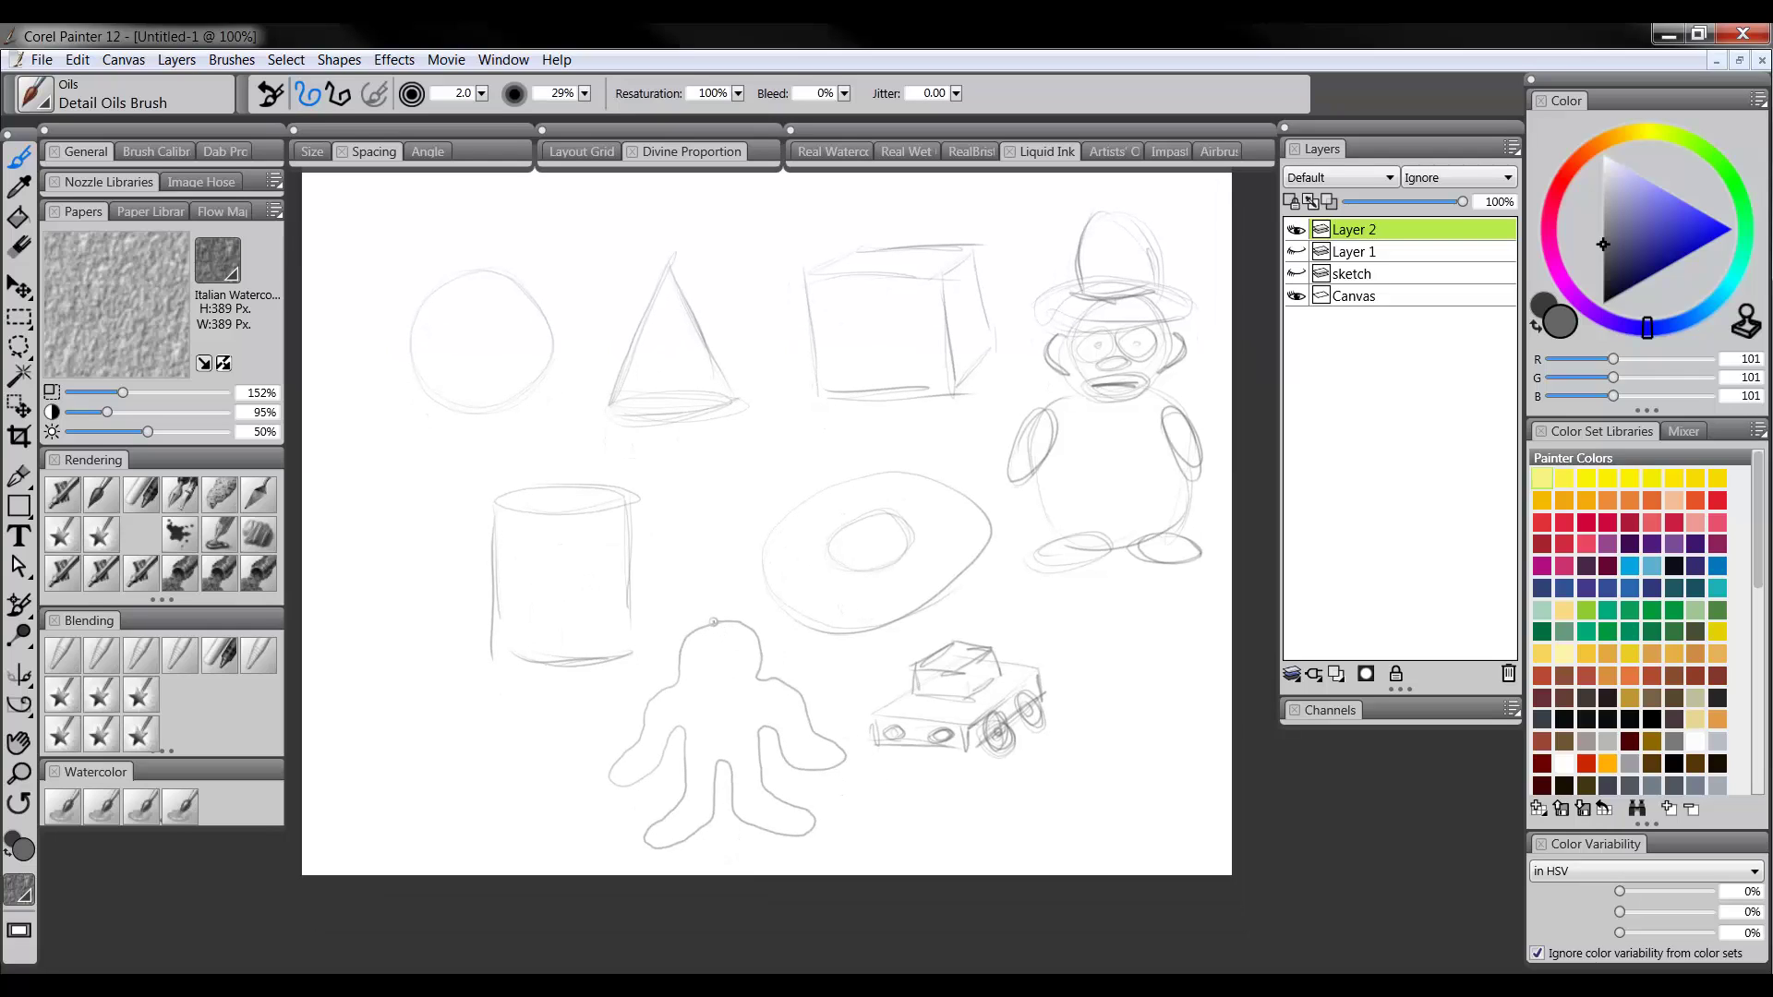
pyautogui.moveTo(680, 609)
pyautogui.mouseDown()
pyautogui.moveTo(726, 584)
pyautogui.moveTo(729, 605)
pyautogui.moveTo(647, 675)
pyautogui.moveTo(663, 663)
pyautogui.mouseUp()
pyautogui.moveTo(779, 635); pyautogui.dragTo(772, 610)
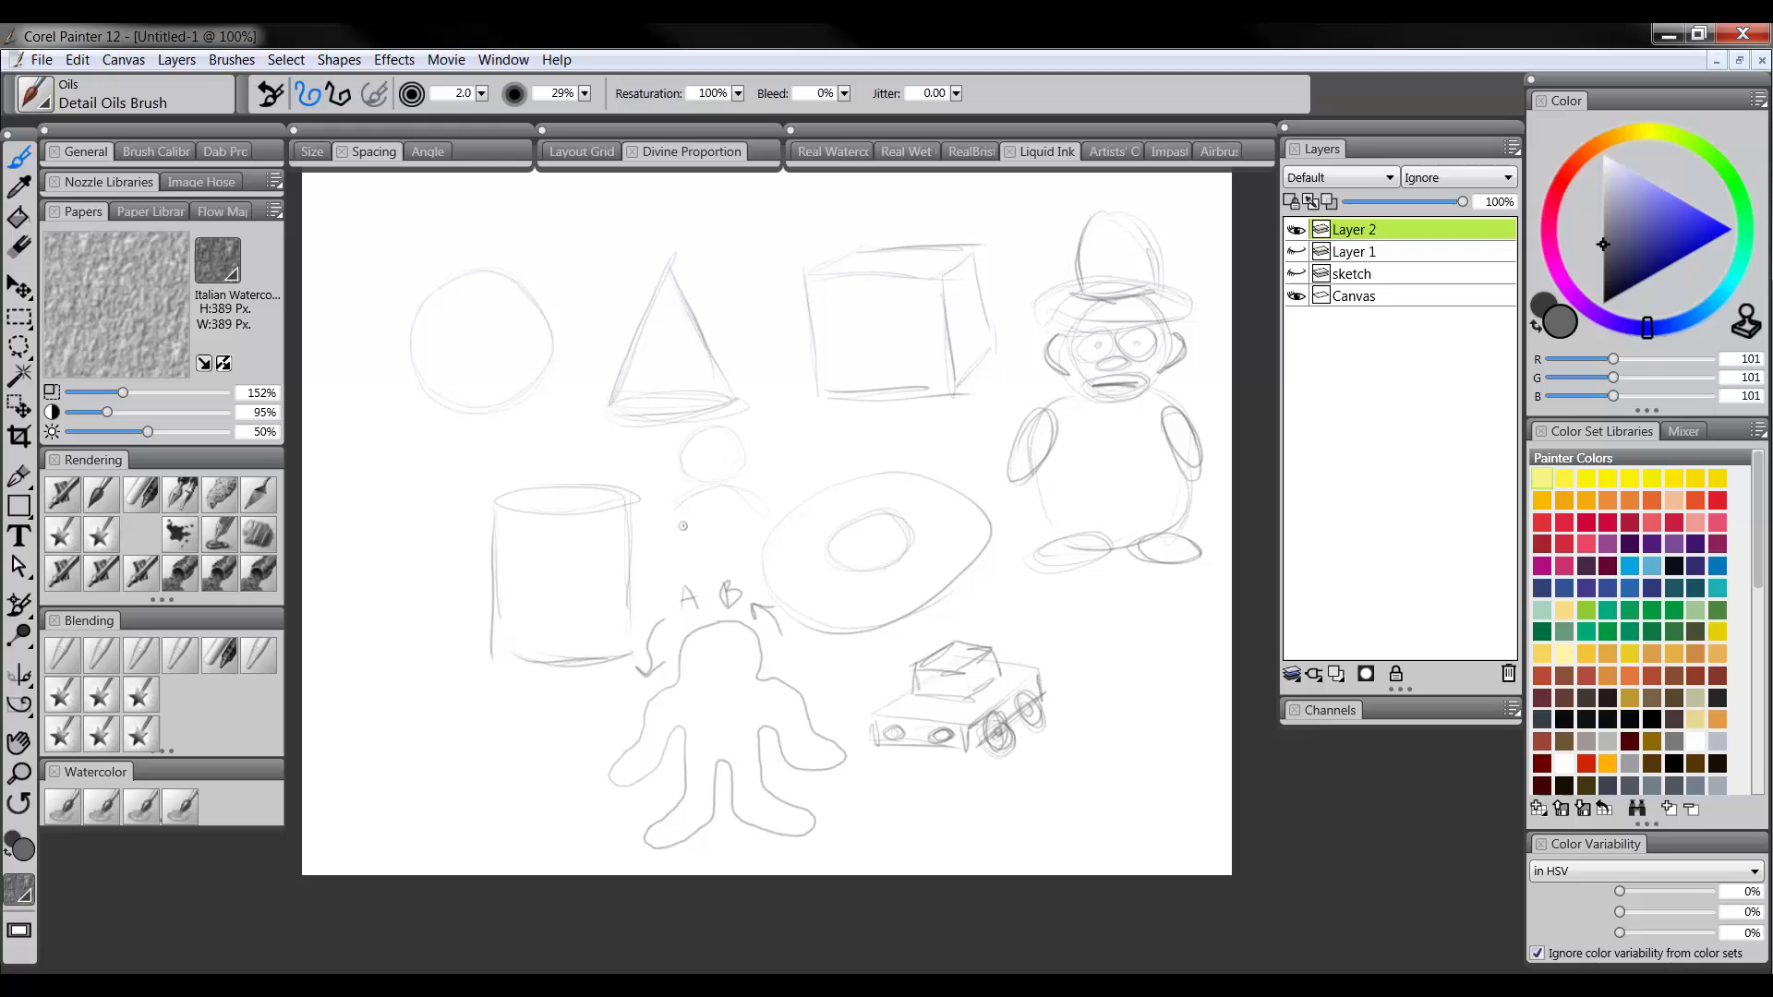
pyautogui.moveTo(684, 526)
pyautogui.mouseDown()
pyautogui.moveTo(745, 558)
pyautogui.moveTo(681, 479)
pyautogui.moveTo(750, 492)
pyautogui.mouseUp()
# Select all, delete everything on Layer 2, and deselect
pyautogui.hotkey('ctrl', 'a')
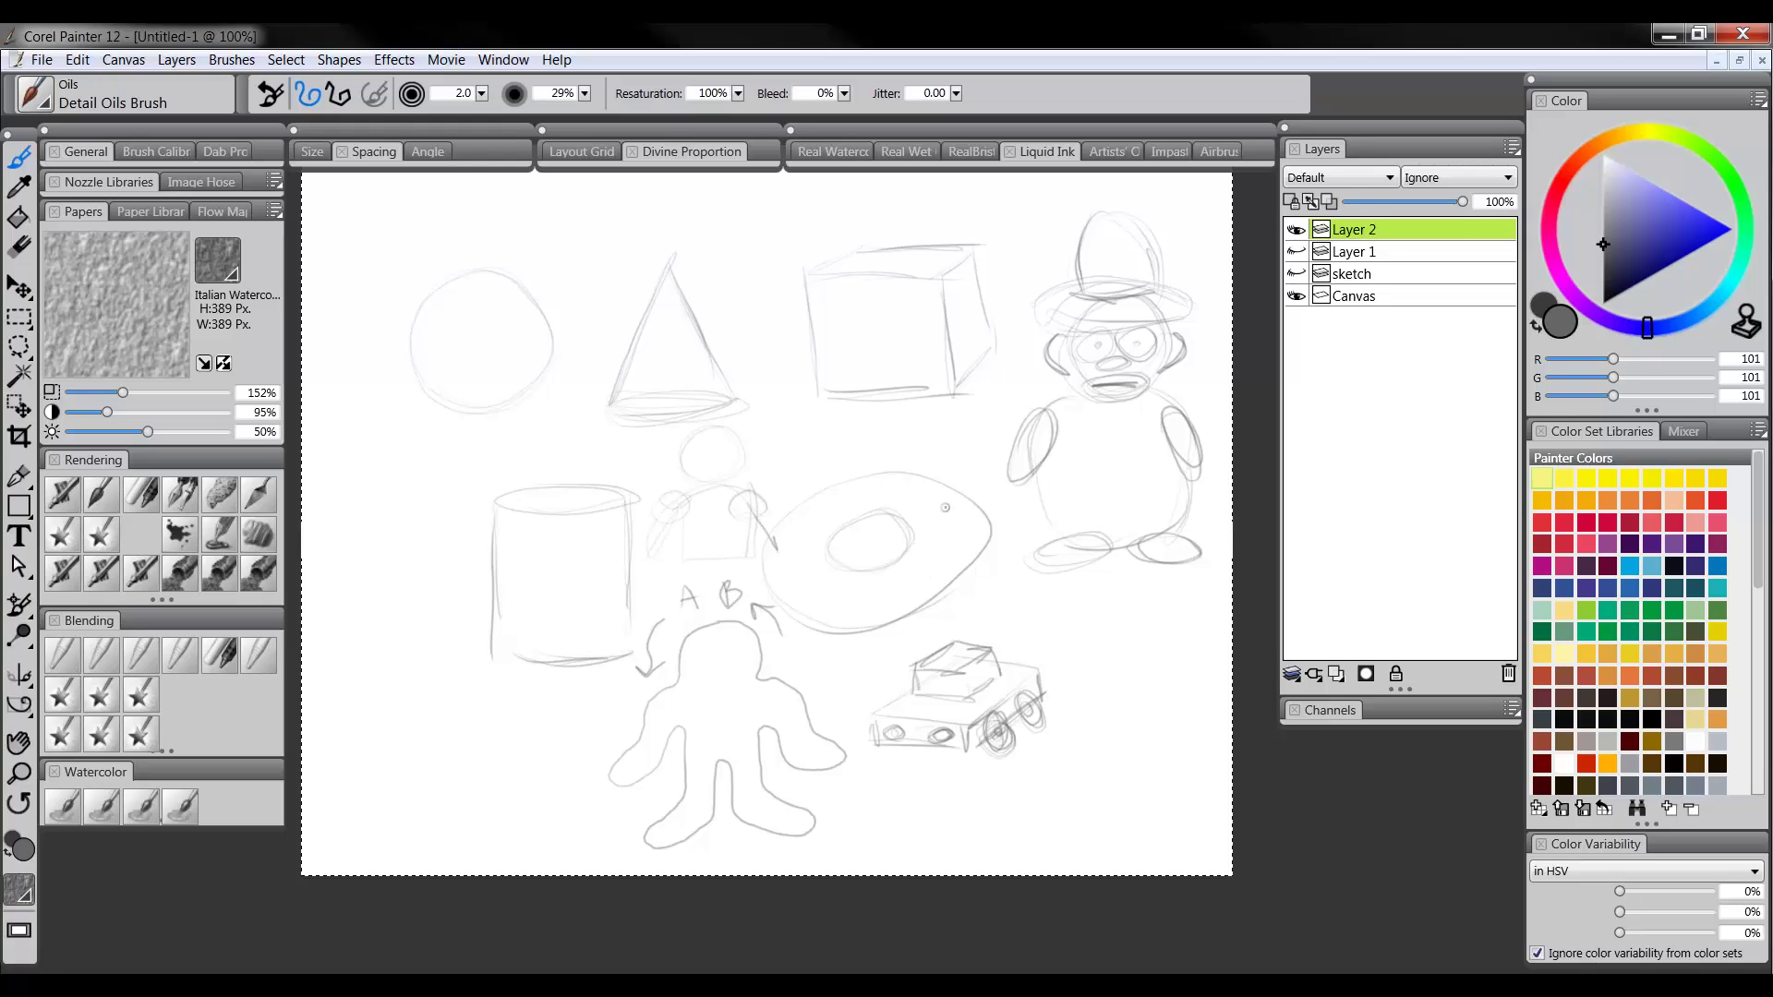
pyautogui.press('Delete')
pyautogui.hotkey('ctrl', 'd')
pyautogui.moveTo(829, 403)
pyautogui.mouseDown()
pyautogui.moveTo(843, 479)
pyautogui.moveTo(827, 473)
pyautogui.moveTo(878, 463)
pyautogui.moveTo(831, 400)
pyautogui.mouseUp()
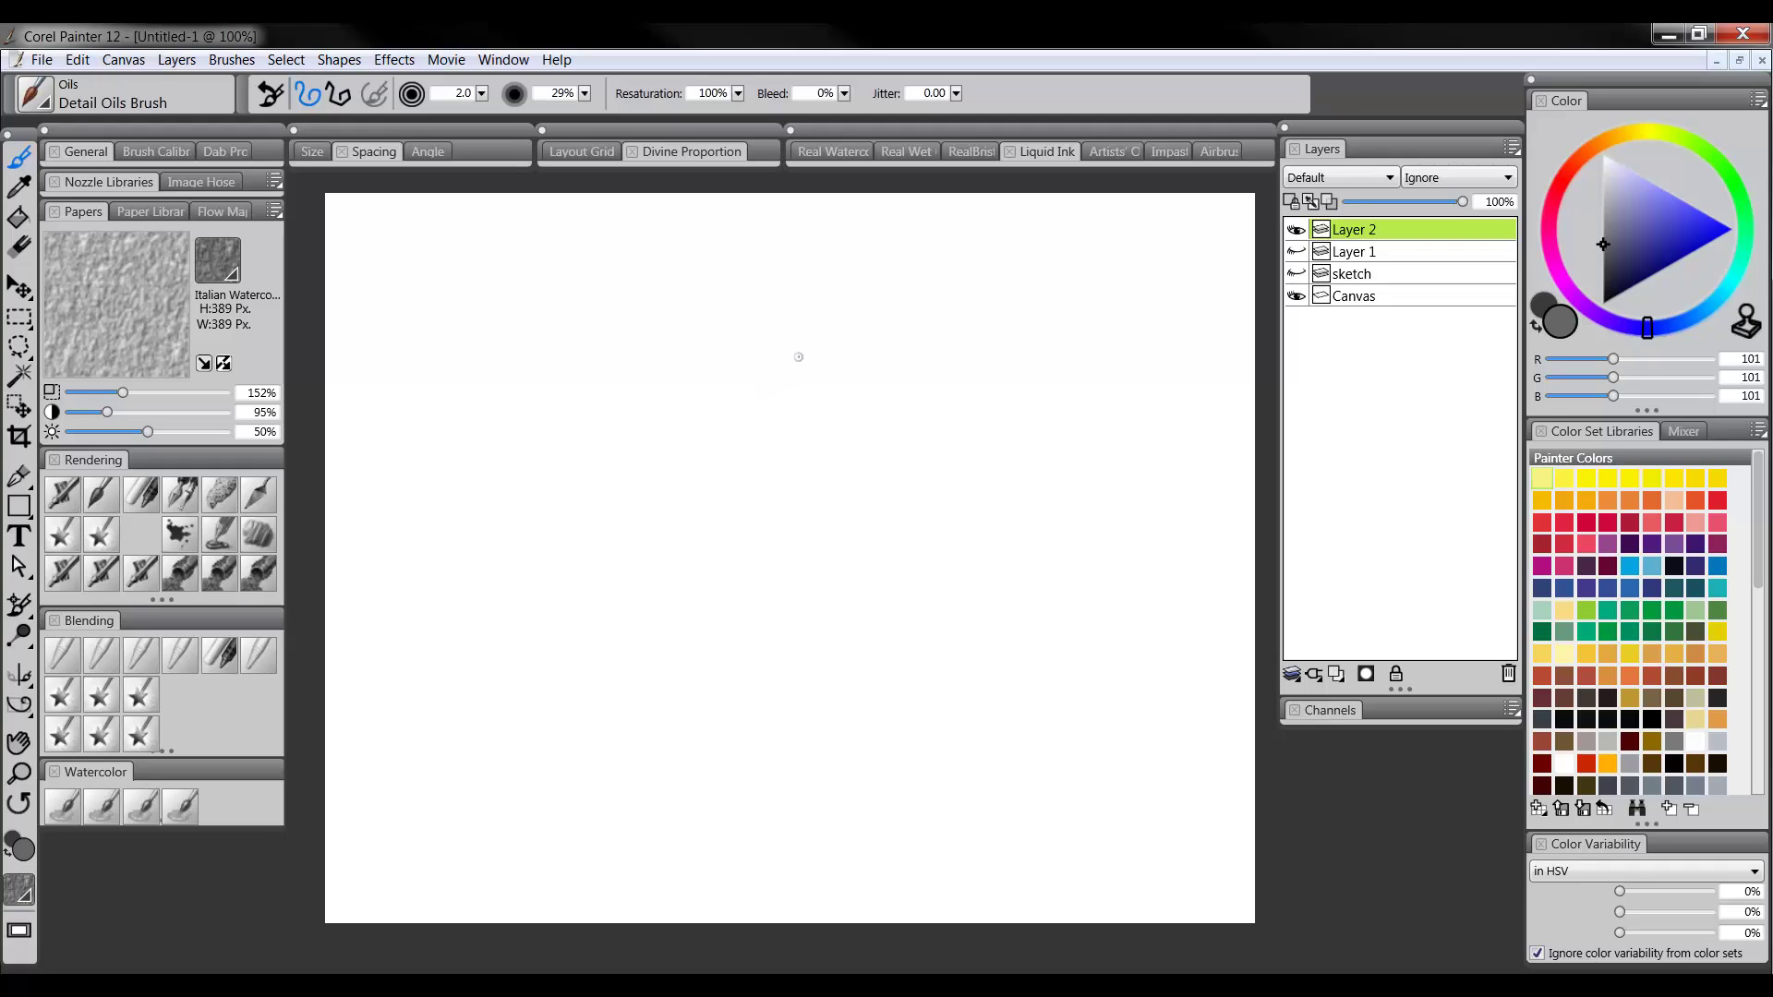
# Draw two curved action lines and sketch a head on each figure
pyautogui.moveTo(796, 319); pyautogui.dragTo(692, 725)
pyautogui.moveTo(997, 300); pyautogui.dragTo(1010, 757)
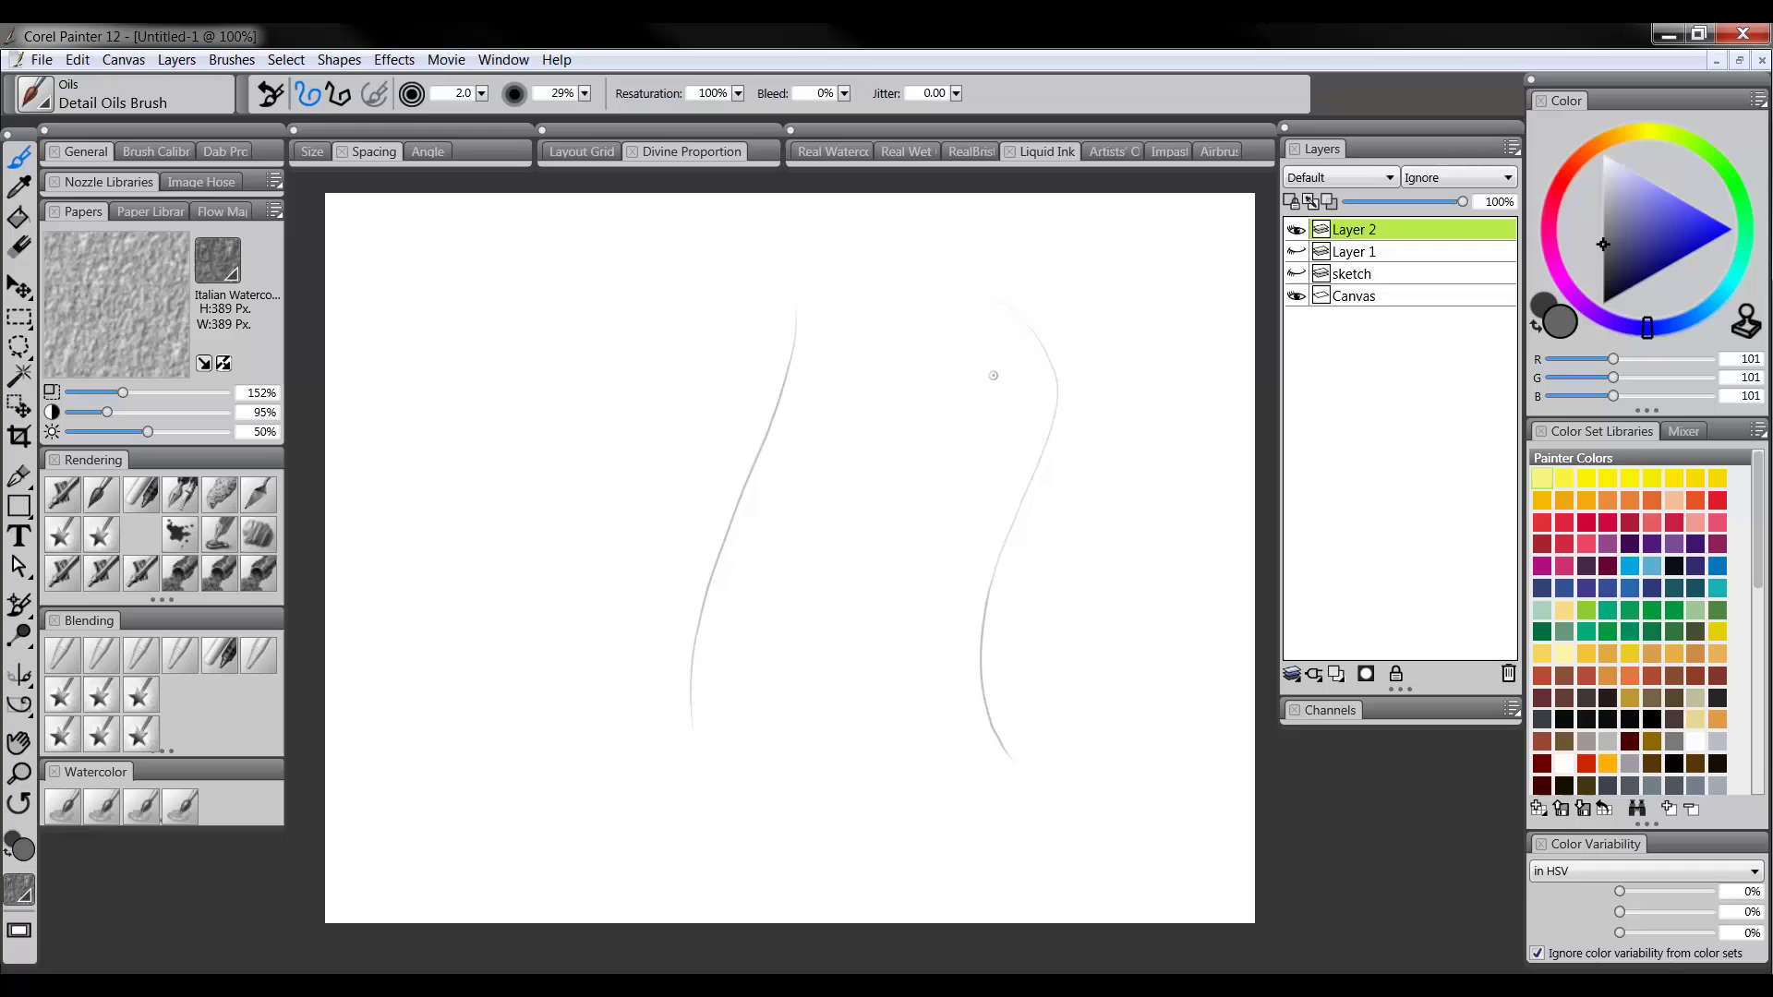
pyautogui.moveTo(773, 330)
pyautogui.mouseDown()
pyautogui.moveTo(782, 371)
pyautogui.moveTo(824, 367)
pyautogui.moveTo(810, 320)
pyautogui.mouseUp()
pyautogui.moveTo(1006, 330)
pyautogui.mouseDown()
pyautogui.moveTo(1052, 324)
pyautogui.moveTo(1043, 356)
pyautogui.mouseUp()
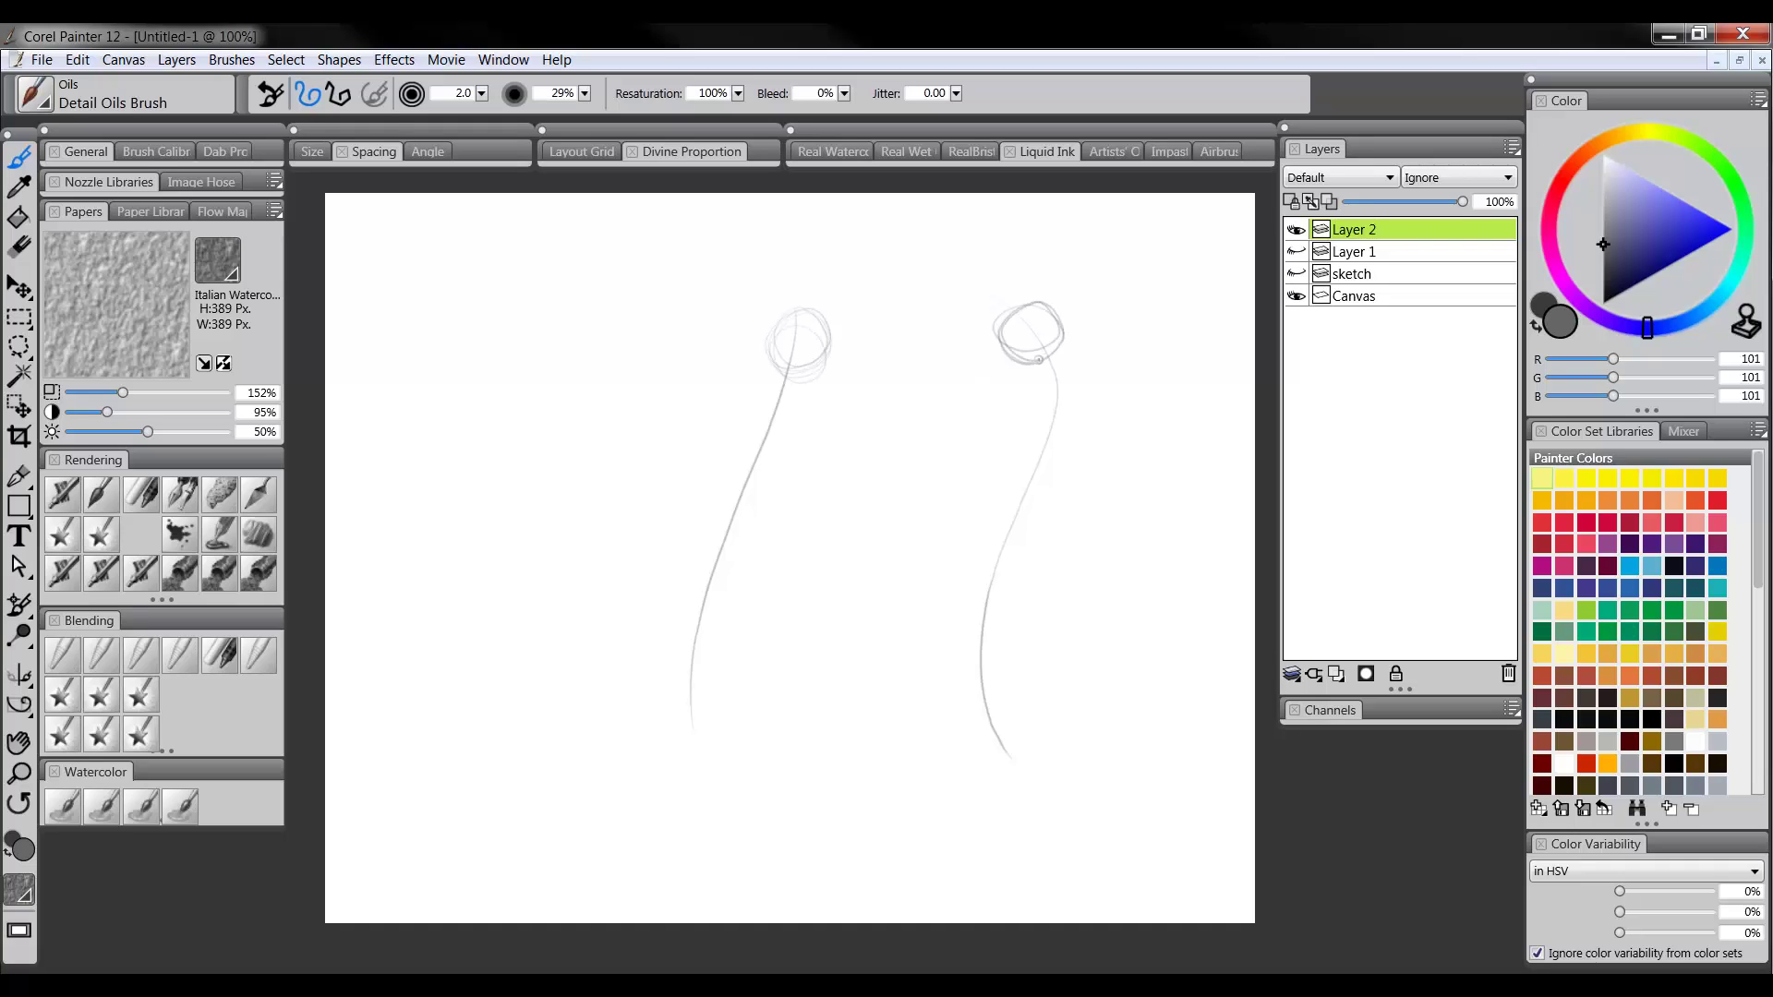
pyautogui.moveTo(757, 384)
pyautogui.mouseDown()
pyautogui.moveTo(804, 402)
pyautogui.moveTo(704, 462)
pyautogui.mouseUp()
# Block in both figures' shoulder and torso boxes and add their necks
pyautogui.moveTo(816, 414)
pyautogui.mouseDown()
pyautogui.moveTo(775, 510)
pyautogui.moveTo(757, 503)
pyautogui.mouseUp()
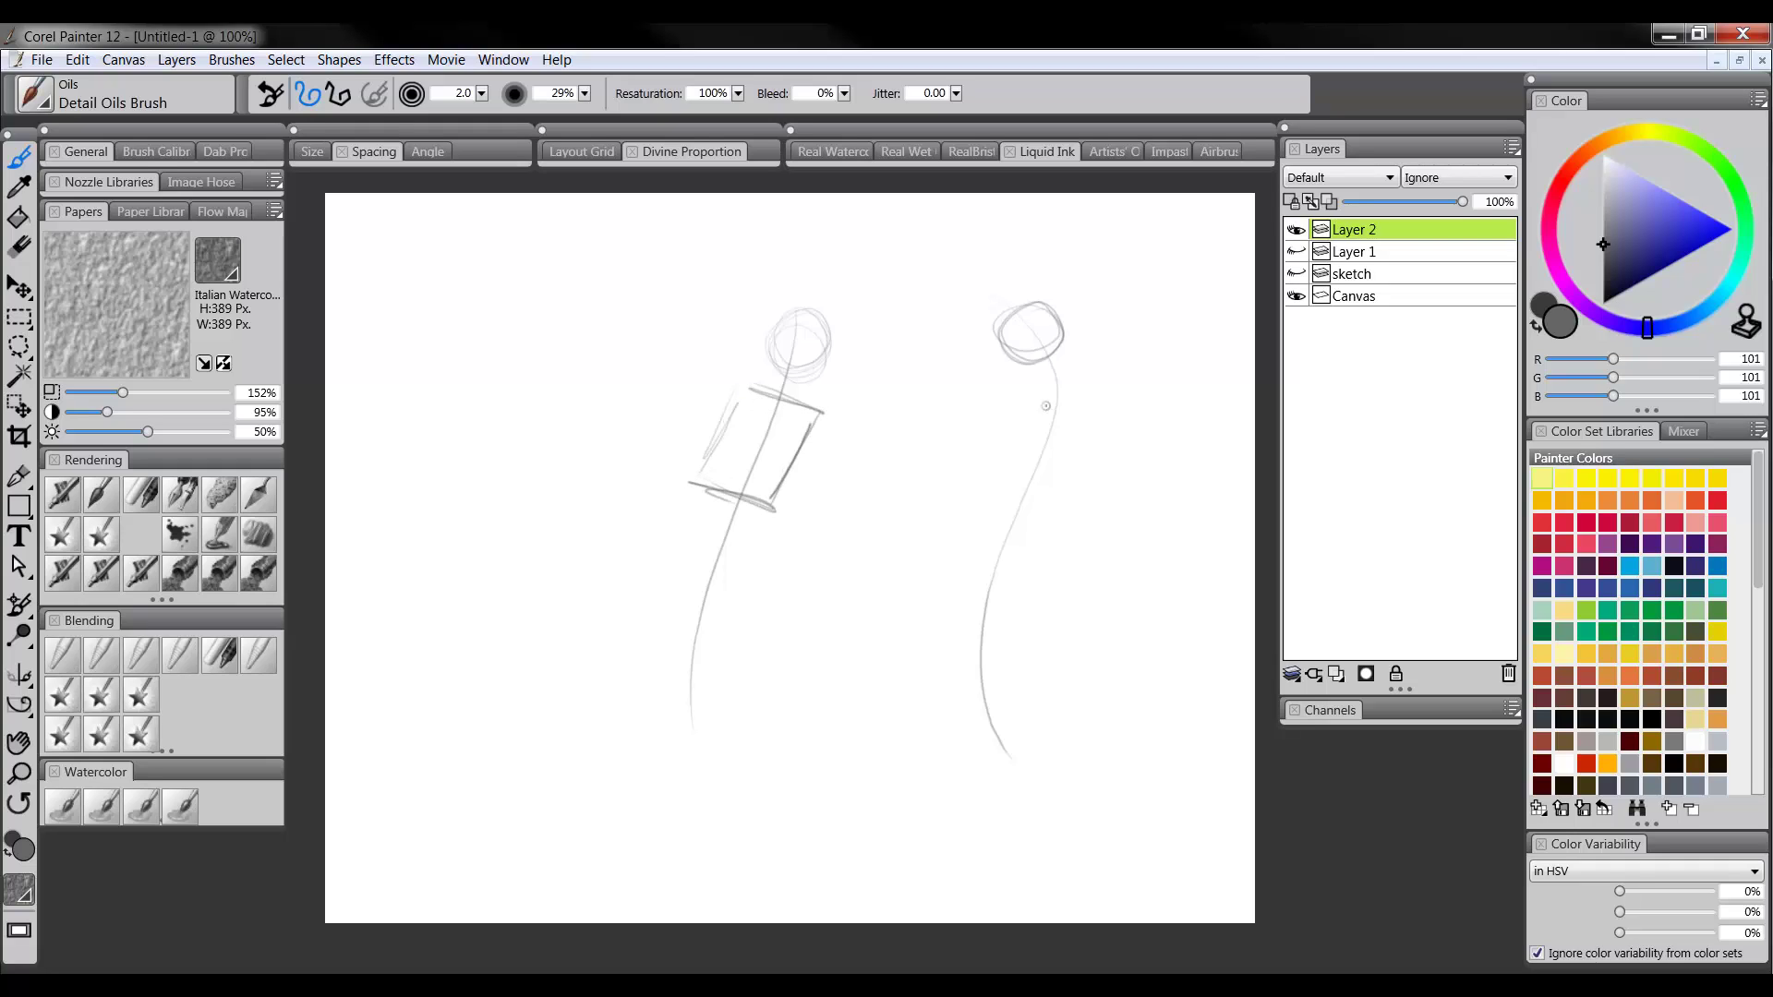
pyautogui.moveTo(1014, 413); pyautogui.dragTo(1087, 400)
pyautogui.moveTo(1020, 415)
pyautogui.mouseDown()
pyautogui.moveTo(971, 517)
pyautogui.moveTo(1046, 522)
pyautogui.mouseUp()
pyautogui.moveTo(1087, 406); pyautogui.dragTo(1050, 524)
pyautogui.moveTo(1035, 363)
pyautogui.mouseDown()
pyautogui.moveTo(1038, 397)
pyautogui.moveTo(1069, 399)
pyautogui.mouseUp()
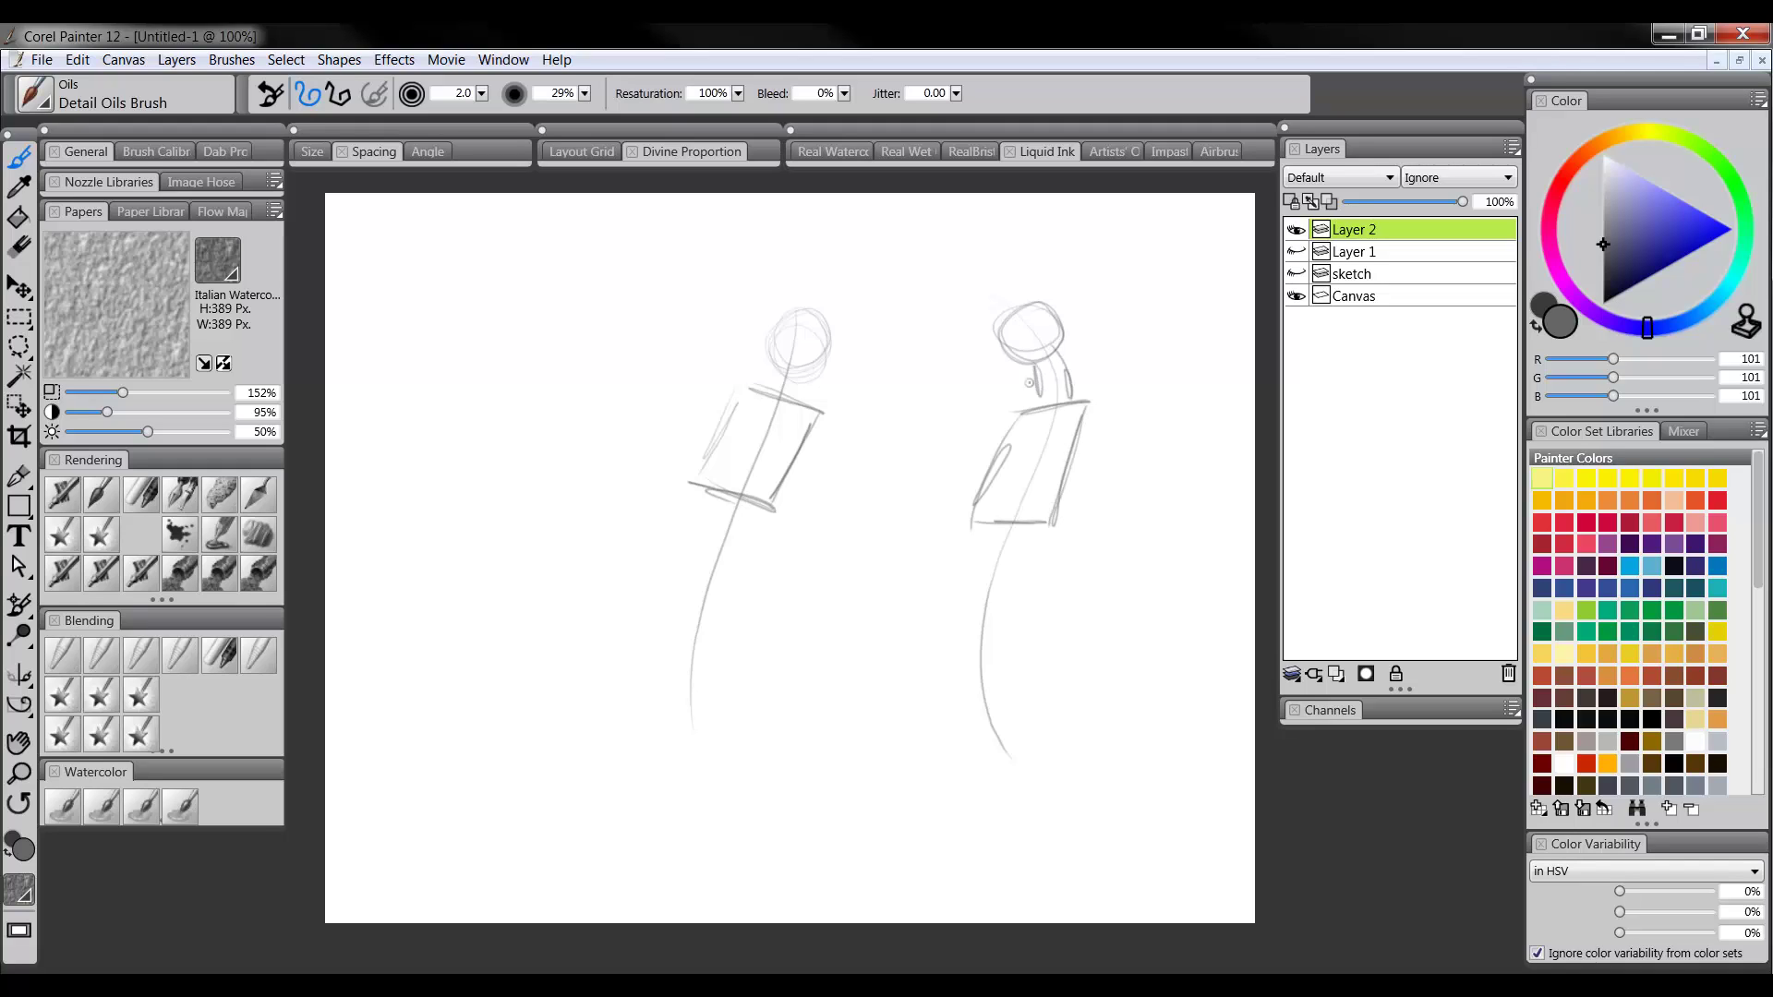
pyautogui.moveTo(778, 363)
pyautogui.mouseDown()
pyautogui.moveTo(764, 394)
pyautogui.moveTo(800, 402)
pyautogui.mouseUp()
# Sketch pointed hips on the left figure and the right figure's hips and both legs
pyautogui.moveTo(690, 489); pyautogui.dragTo(709, 559)
pyautogui.moveTo(767, 508); pyautogui.dragTo(709, 560)
pyautogui.moveTo(971, 529); pyautogui.dragTo(987, 584)
pyautogui.moveTo(1049, 524)
pyautogui.mouseDown()
pyautogui.moveTo(951, 611)
pyautogui.moveTo(931, 665)
pyautogui.mouseUp()
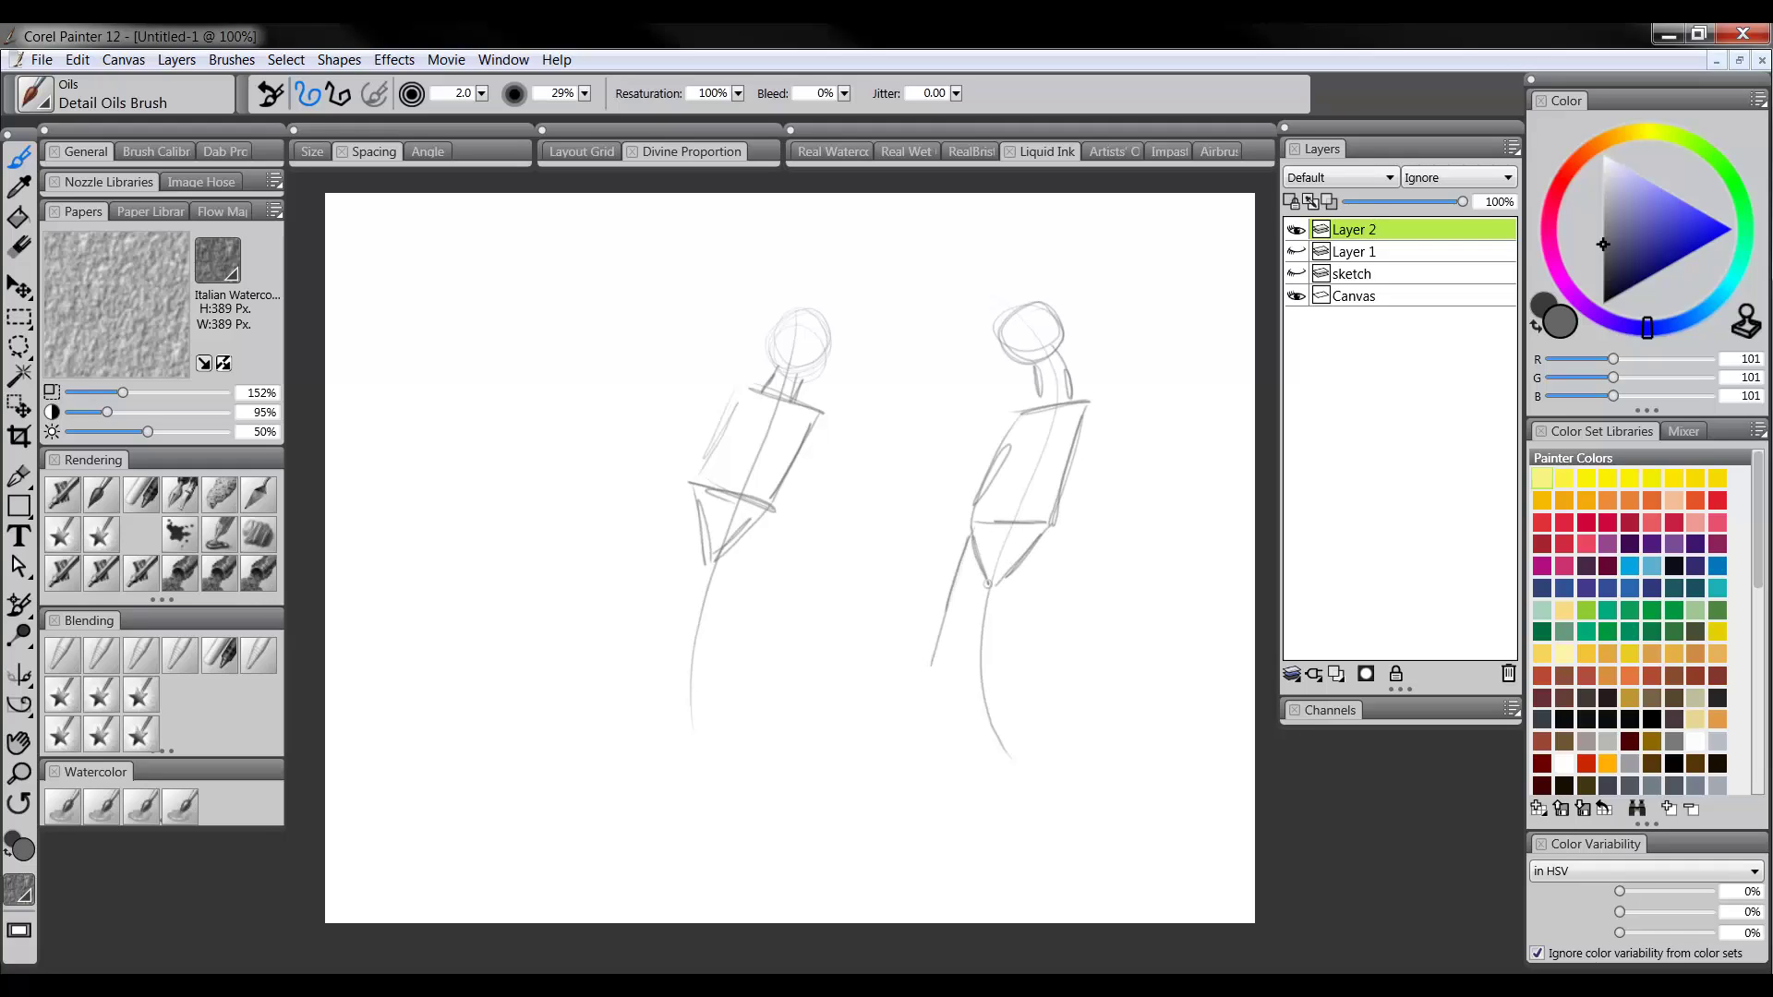
pyautogui.moveTo(989, 584); pyautogui.dragTo(951, 679)
pyautogui.moveTo(973, 613); pyautogui.dragTo(944, 686)
pyautogui.moveTo(1006, 578); pyautogui.dragTo(1036, 680)
pyautogui.moveTo(1043, 526); pyautogui.dragTo(1067, 642)
pyautogui.moveTo(1048, 566); pyautogui.dragTo(1073, 681)
pyautogui.moveTo(1021, 600); pyautogui.dragTo(1047, 683)
# Add the right figure's feet, shoulder joint, darker head and a hanging arm
pyautogui.moveTo(934, 669); pyautogui.dragTo(930, 771)
pyautogui.moveTo(952, 670)
pyautogui.mouseDown()
pyautogui.moveTo(945, 787)
pyautogui.moveTo(905, 801)
pyautogui.mouseUp()
pyautogui.moveTo(943, 784); pyautogui.dragTo(917, 794)
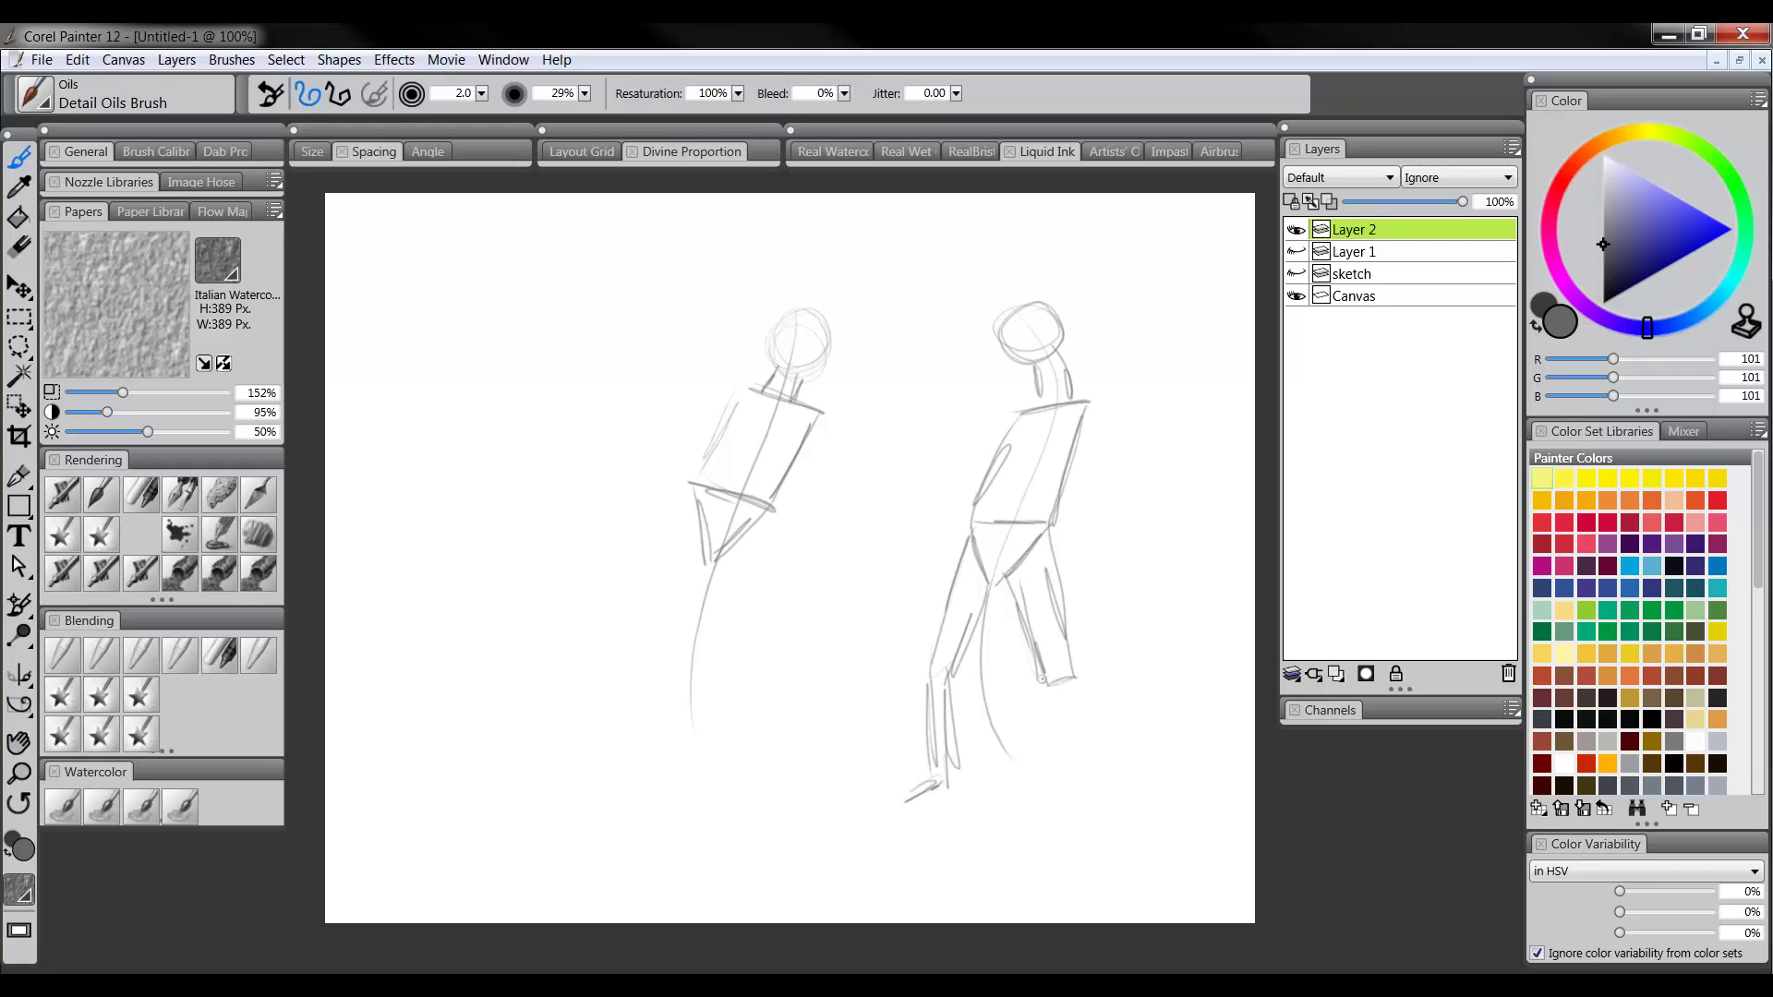
pyautogui.moveTo(1048, 688)
pyautogui.mouseDown()
pyautogui.moveTo(1061, 771)
pyautogui.moveTo(1120, 798)
pyautogui.mouseUp()
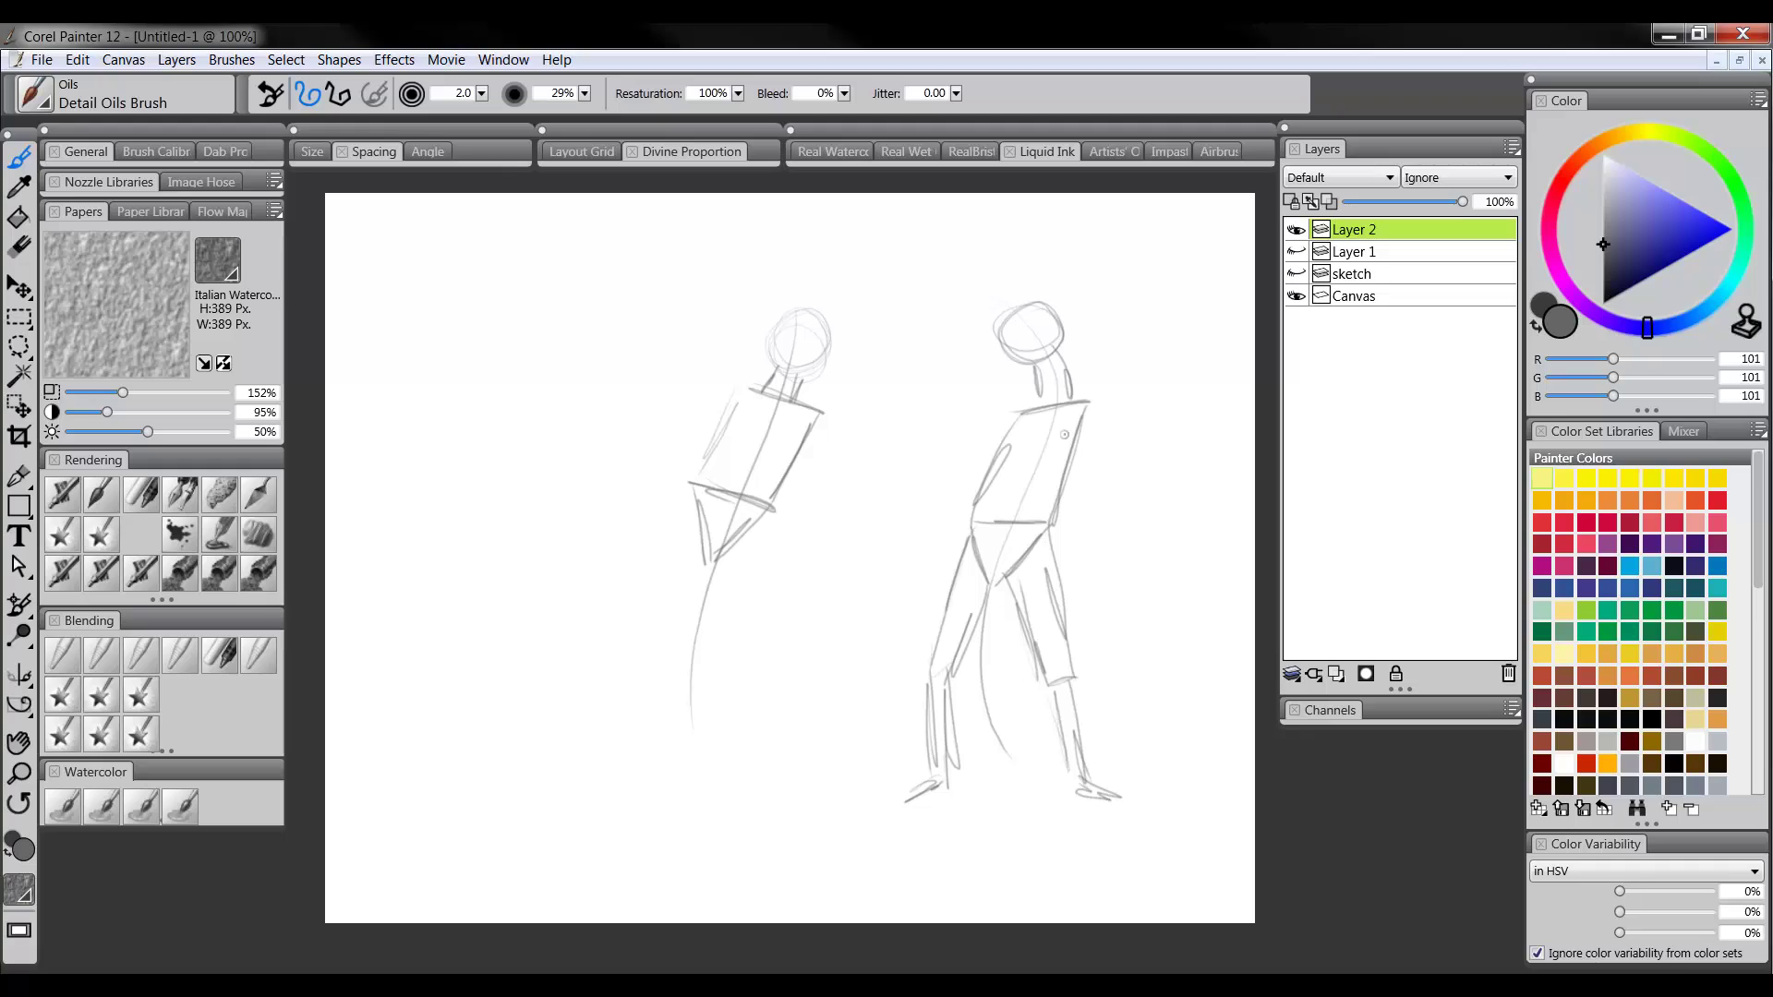
pyautogui.moveTo(1065, 406); pyautogui.dragTo(1073, 404)
pyautogui.moveTo(1016, 328)
pyautogui.mouseDown()
pyautogui.moveTo(1032, 365)
pyautogui.moveTo(1021, 318)
pyautogui.moveTo(1048, 351)
pyautogui.moveTo(1016, 347)
pyautogui.mouseUp()
pyautogui.moveTo(1020, 423)
pyautogui.mouseDown()
pyautogui.moveTo(1086, 489)
pyautogui.moveTo(1086, 605)
pyautogui.moveTo(1088, 583)
pyautogui.mouseUp()
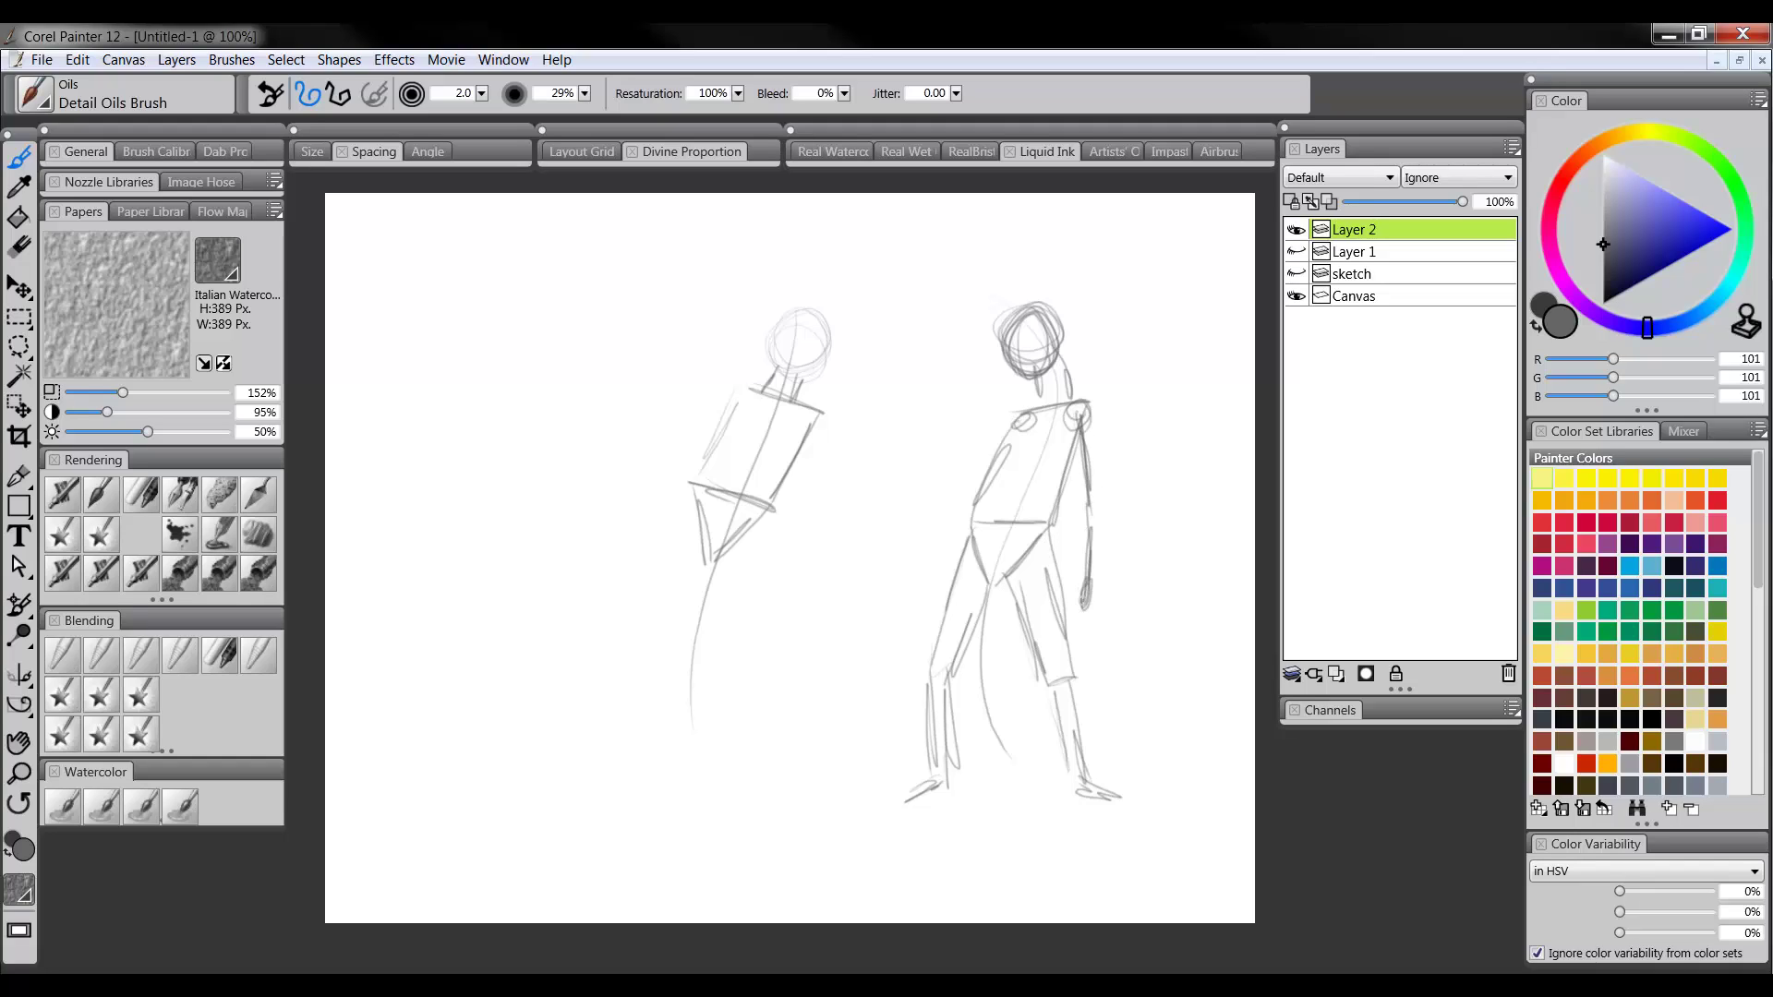
# Give the left figure shoulder ovals, front and back legs with a foot, and a bent arm
pyautogui.moveTo(825, 419)
pyautogui.mouseDown()
pyautogui.moveTo(799, 435)
pyautogui.moveTo(827, 417)
pyautogui.mouseUp()
pyautogui.moveTo(737, 388); pyautogui.dragTo(766, 408)
pyautogui.moveTo(766, 509)
pyautogui.mouseDown()
pyautogui.moveTo(769, 581)
pyautogui.moveTo(724, 605)
pyautogui.moveTo(750, 632)
pyautogui.moveTo(778, 620)
pyautogui.mouseUp()
pyautogui.moveTo(723, 567); pyautogui.dragTo(770, 725)
pyautogui.moveTo(774, 647)
pyautogui.mouseDown()
pyautogui.moveTo(780, 766)
pyautogui.moveTo(823, 789)
pyautogui.mouseUp()
pyautogui.moveTo(696, 504)
pyautogui.mouseDown()
pyautogui.moveTo(678, 637)
pyautogui.moveTo(608, 739)
pyautogui.moveTo(635, 768)
pyautogui.mouseUp()
pyautogui.moveTo(691, 506); pyautogui.dragTo(677, 617)
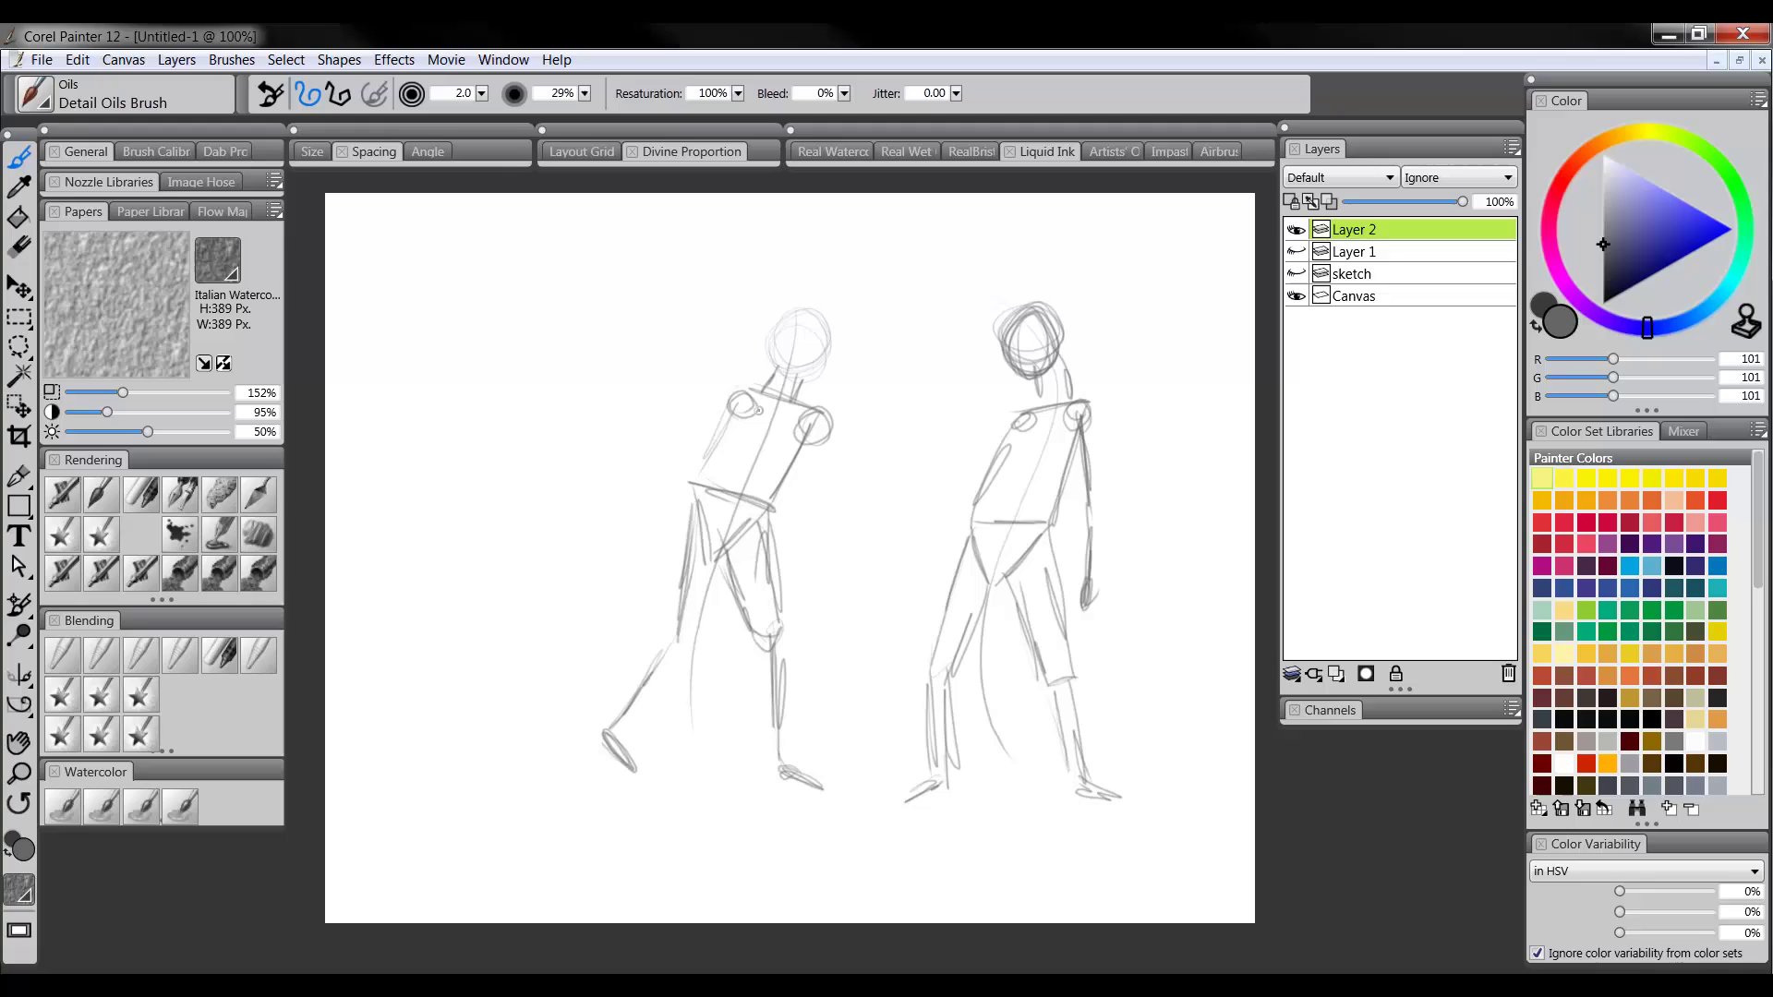
pyautogui.moveTo(733, 406)
pyautogui.mouseDown()
pyautogui.moveTo(650, 469)
pyautogui.moveTo(718, 535)
pyautogui.mouseUp()
pyautogui.moveTo(809, 423)
pyautogui.mouseDown()
pyautogui.moveTo(831, 491)
pyautogui.moveTo(746, 449)
pyautogui.mouseUp()
pyautogui.moveTo(720, 523); pyautogui.dragTo(702, 519)
# Add guide lines across both heads and the right figure's shoulder joint oval
pyautogui.moveTo(788, 336)
pyautogui.mouseDown()
pyautogui.moveTo(824, 365)
pyautogui.moveTo(774, 337)
pyautogui.moveTo(799, 374)
pyautogui.moveTo(820, 357)
pyautogui.mouseUp()
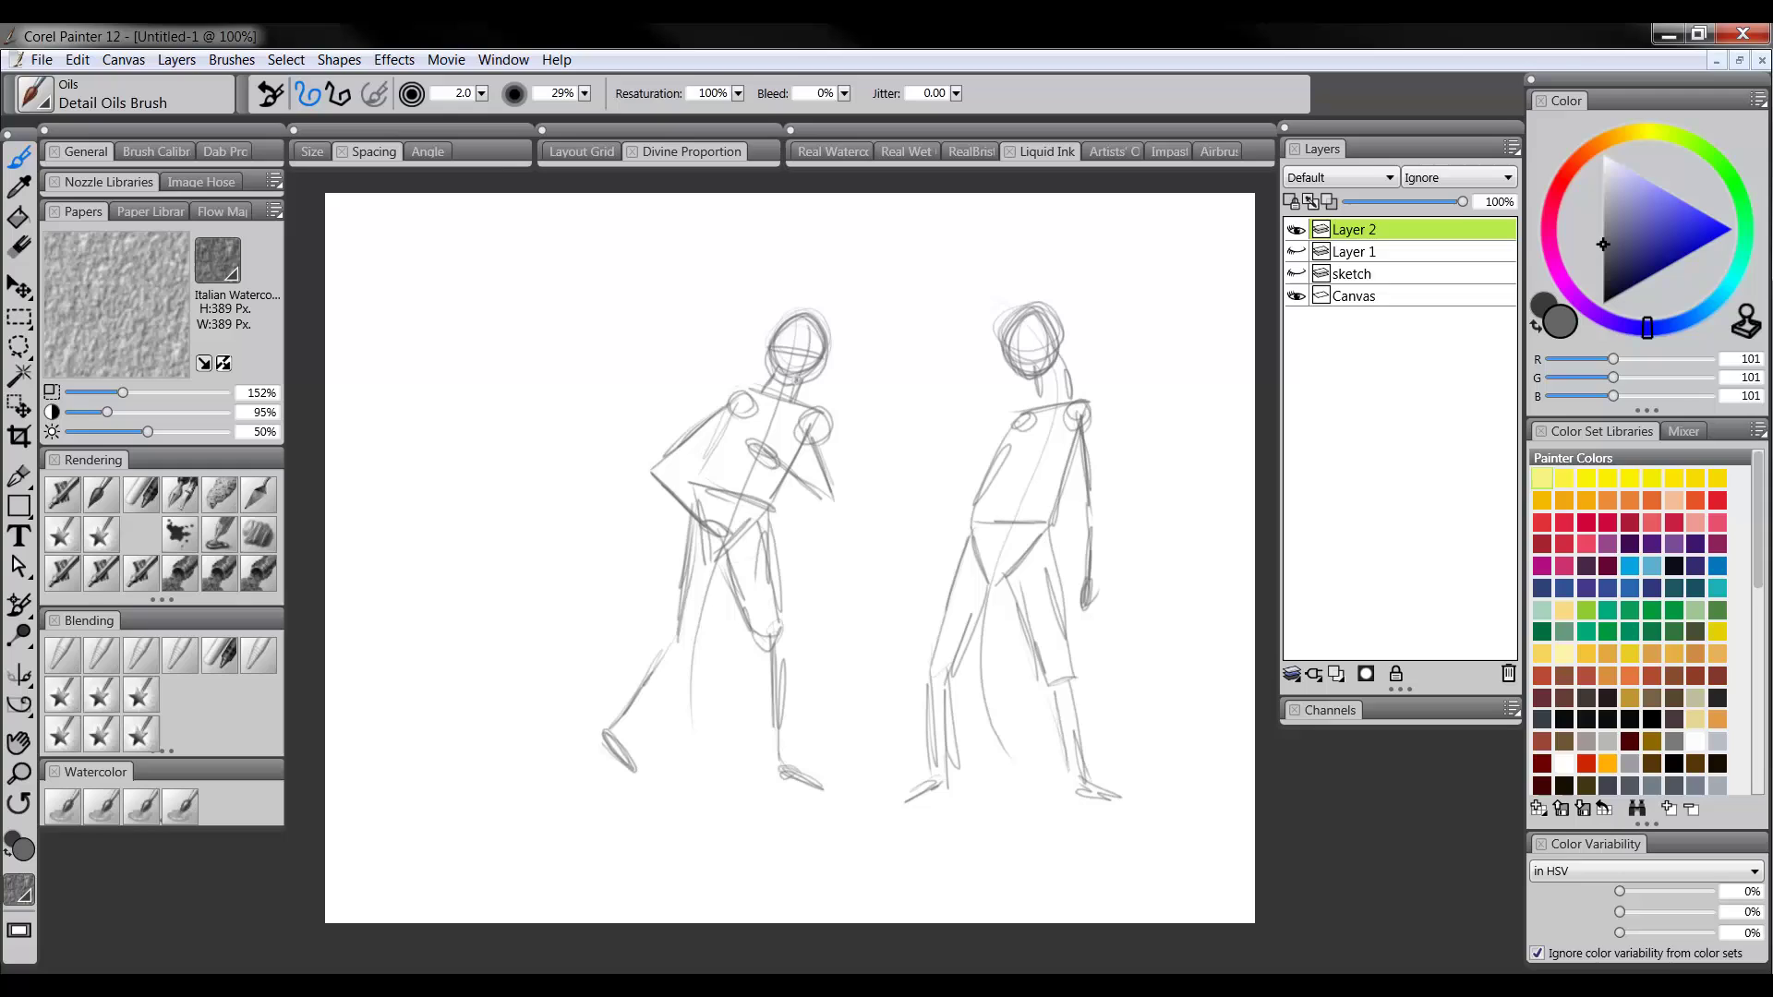
pyautogui.moveTo(994, 352)
pyautogui.mouseDown()
pyautogui.moveTo(1060, 344)
pyautogui.moveTo(1023, 382)
pyautogui.mouseUp()
pyautogui.moveTo(1036, 316); pyautogui.dragTo(1033, 356)
pyautogui.moveTo(929, 719)
pyautogui.mouseDown()
pyautogui.moveTo(828, 763)
pyautogui.moveTo(890, 744)
pyautogui.moveTo(985, 594)
pyautogui.mouseUp()
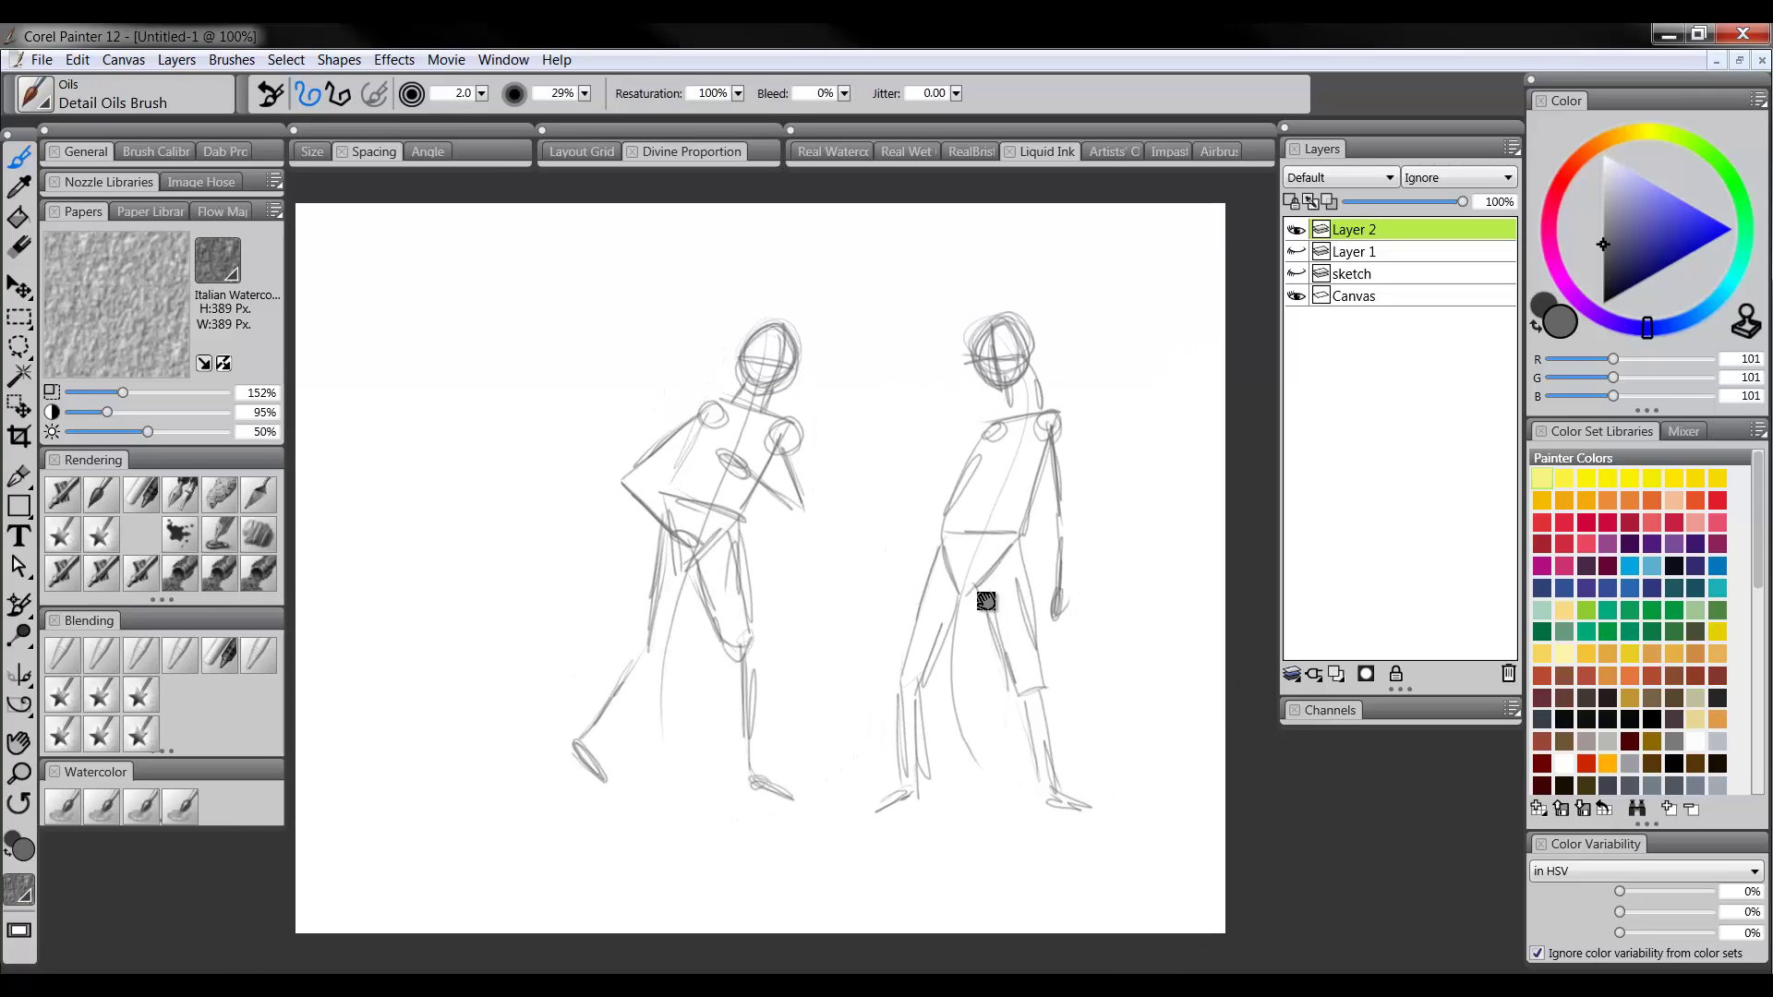
pyautogui.moveTo(1003, 413)
pyautogui.mouseDown()
pyautogui.moveTo(926, 511)
pyautogui.moveTo(912, 406)
pyautogui.moveTo(923, 421)
pyautogui.mouseUp()
pyautogui.moveTo(1060, 565); pyautogui.dragTo(1093, 518)
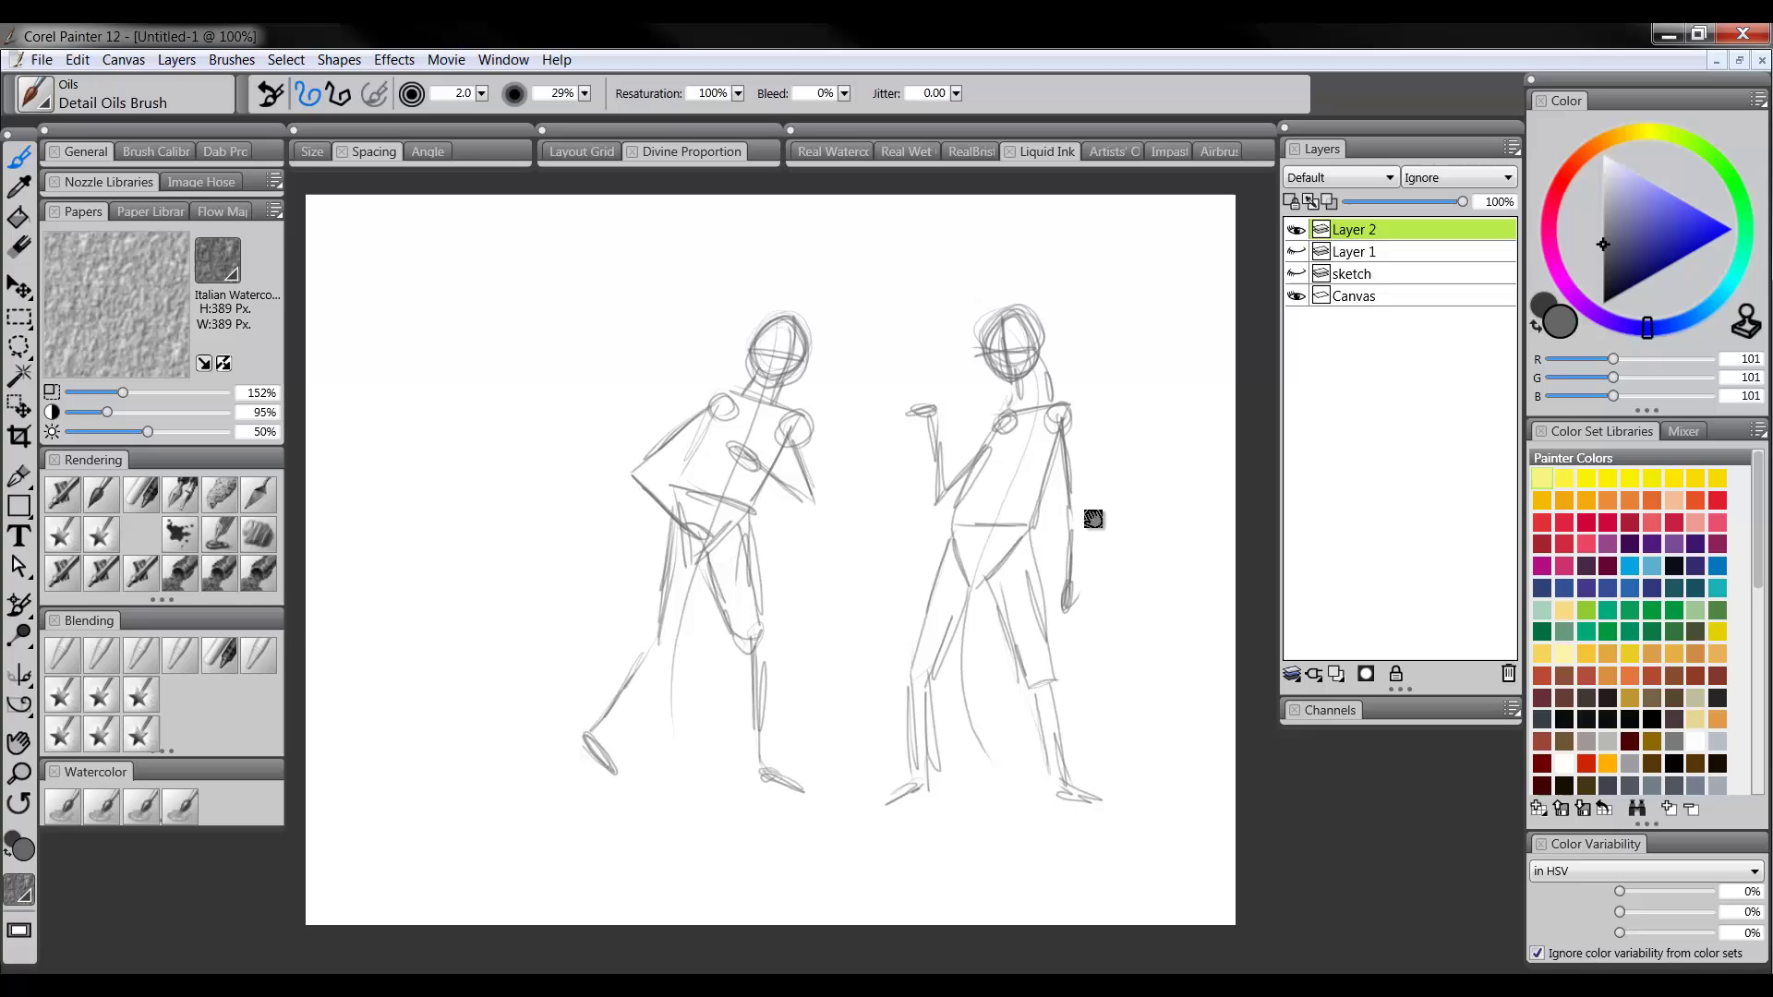
# Add a layer, lower Layer 2's opacity, return to Layer 3 and zoom to 200% on the left head
pyautogui.click(1338, 679)
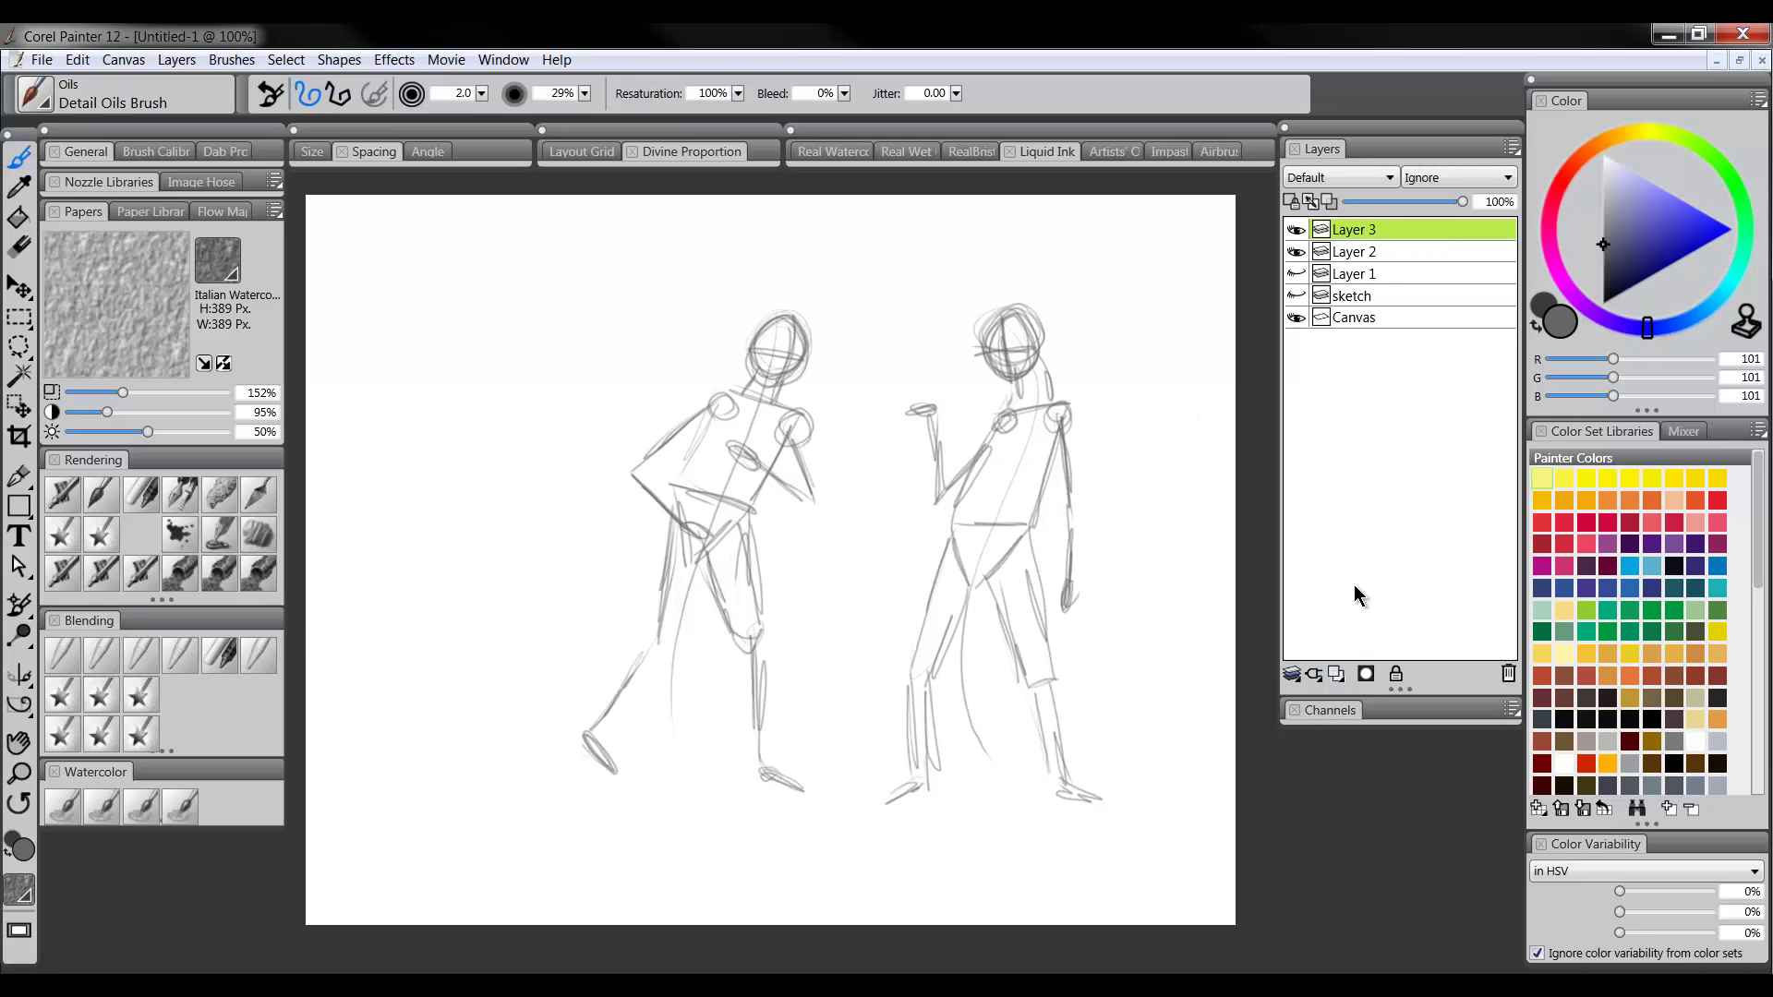
pyautogui.click(1320, 248)
pyautogui.moveTo(1461, 201); pyautogui.dragTo(1376, 201)
pyautogui.click(1318, 240)
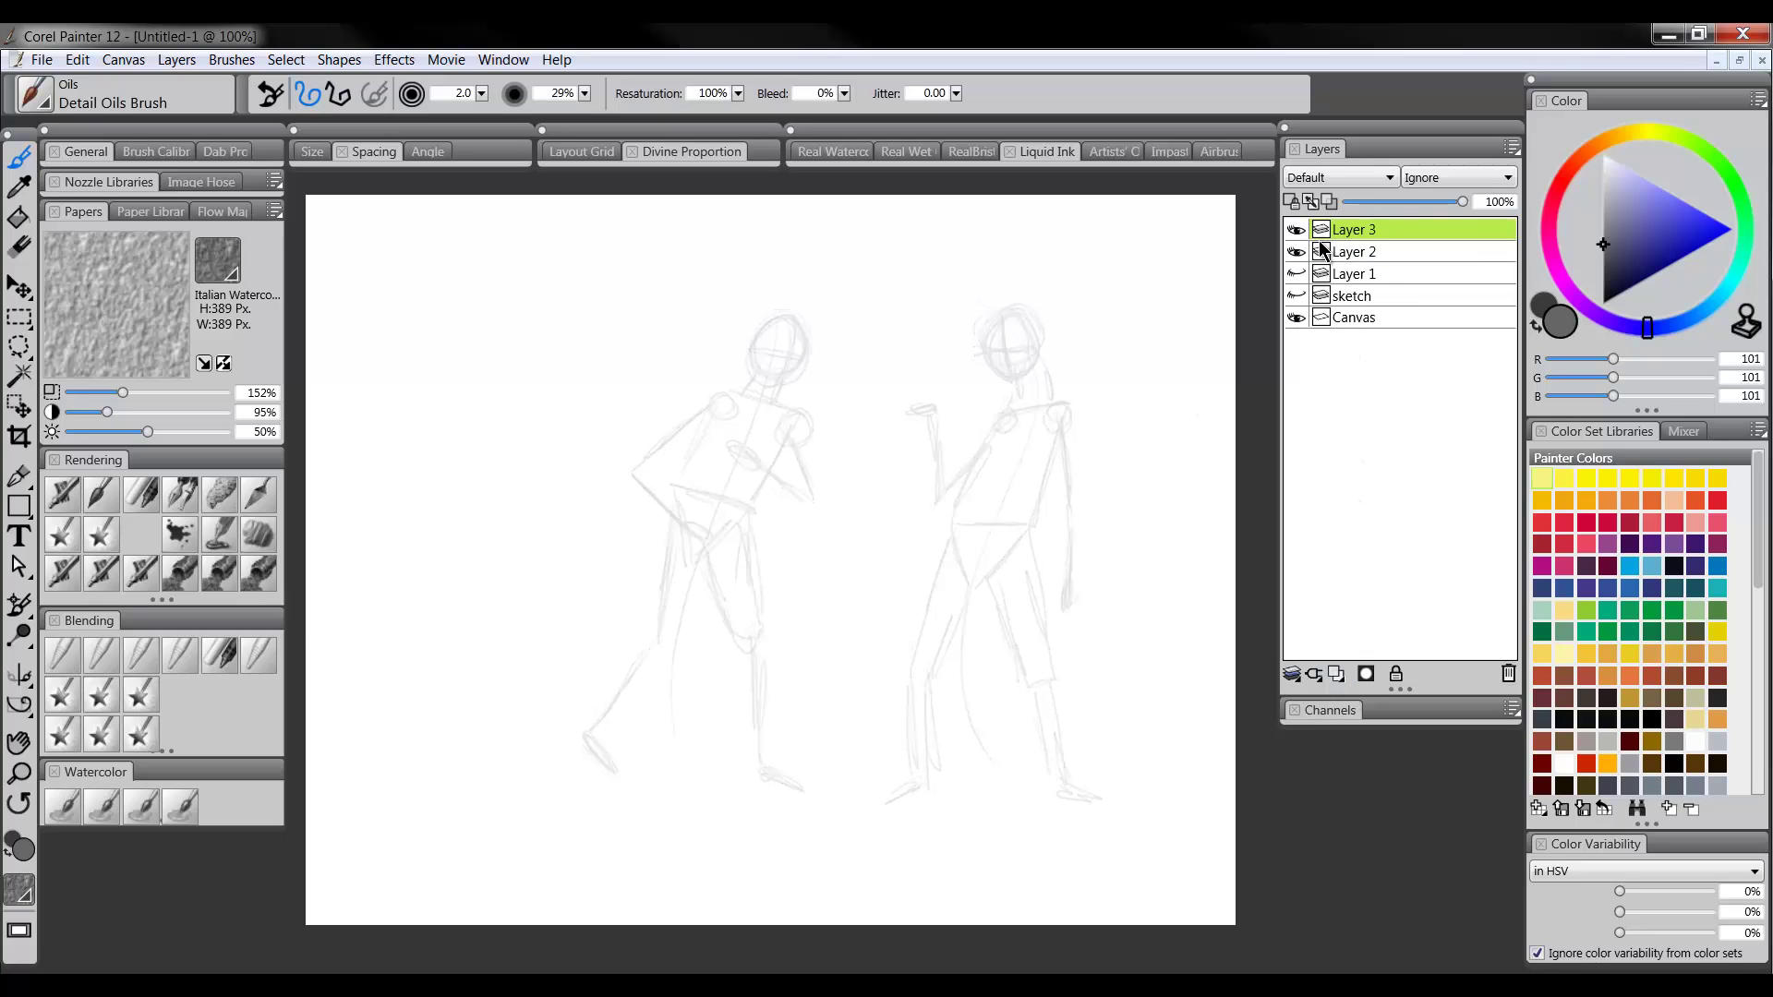
pyautogui.click(18, 771)
pyautogui.click(925, 386)
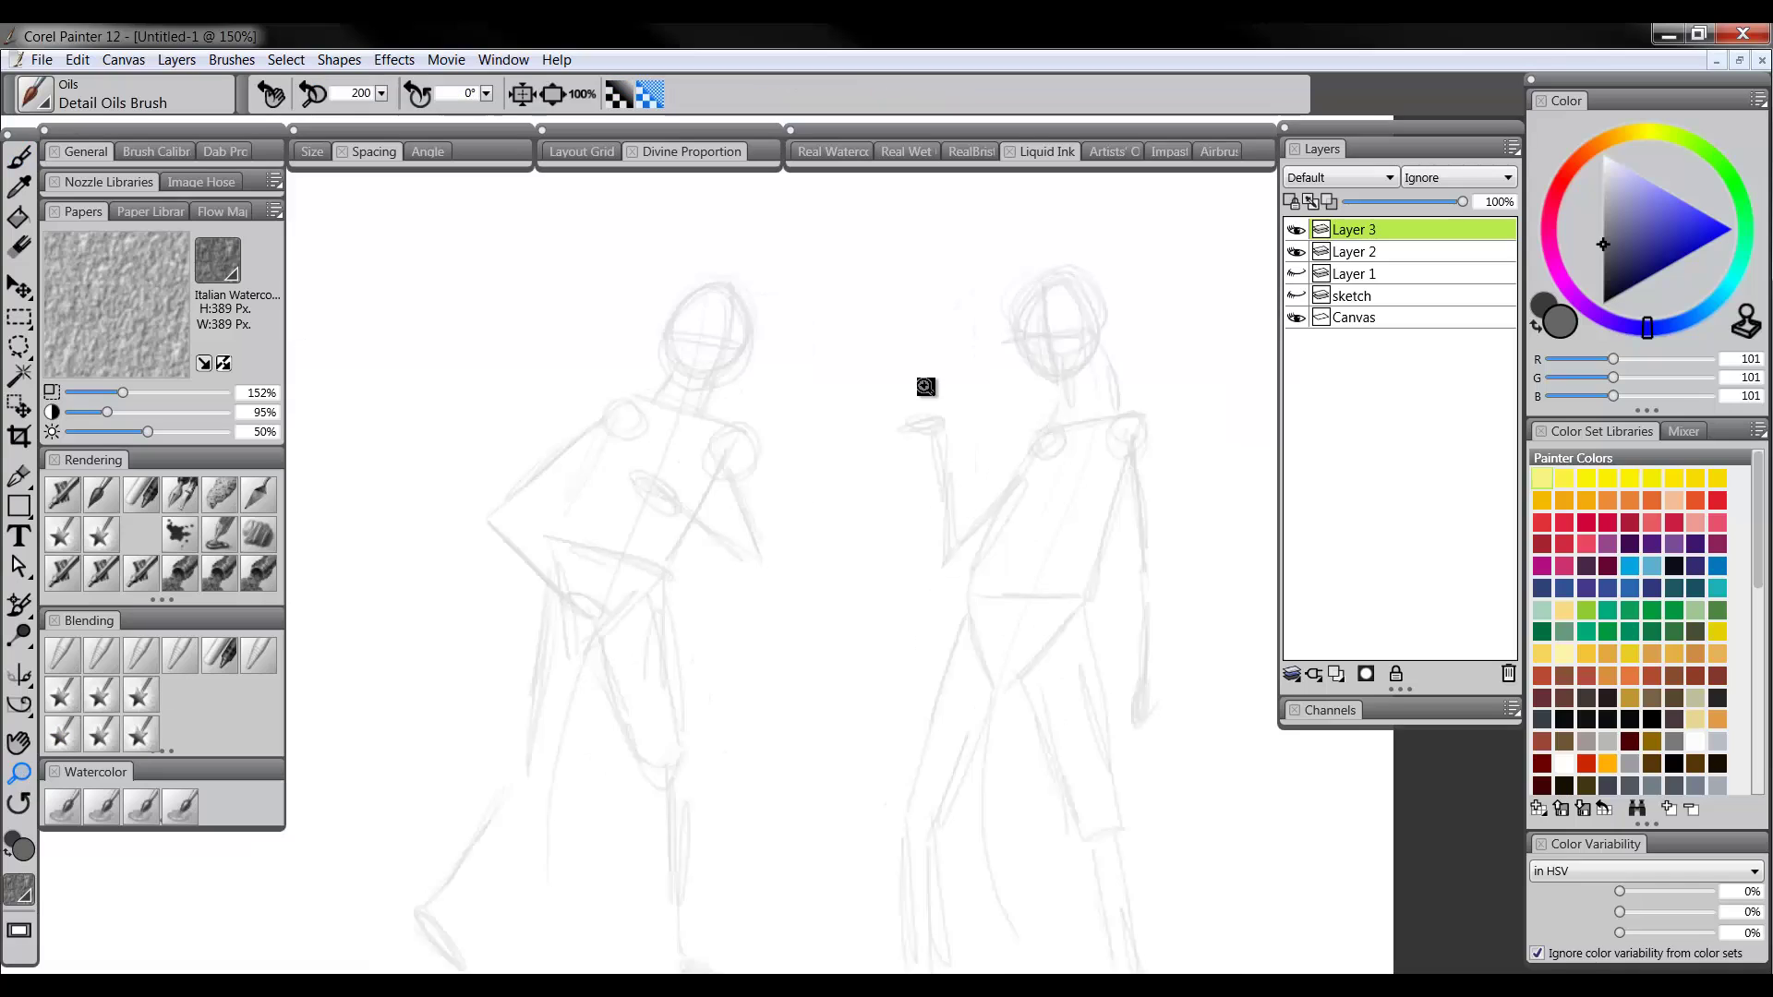
pyautogui.click(905, 385)
pyautogui.press('b')
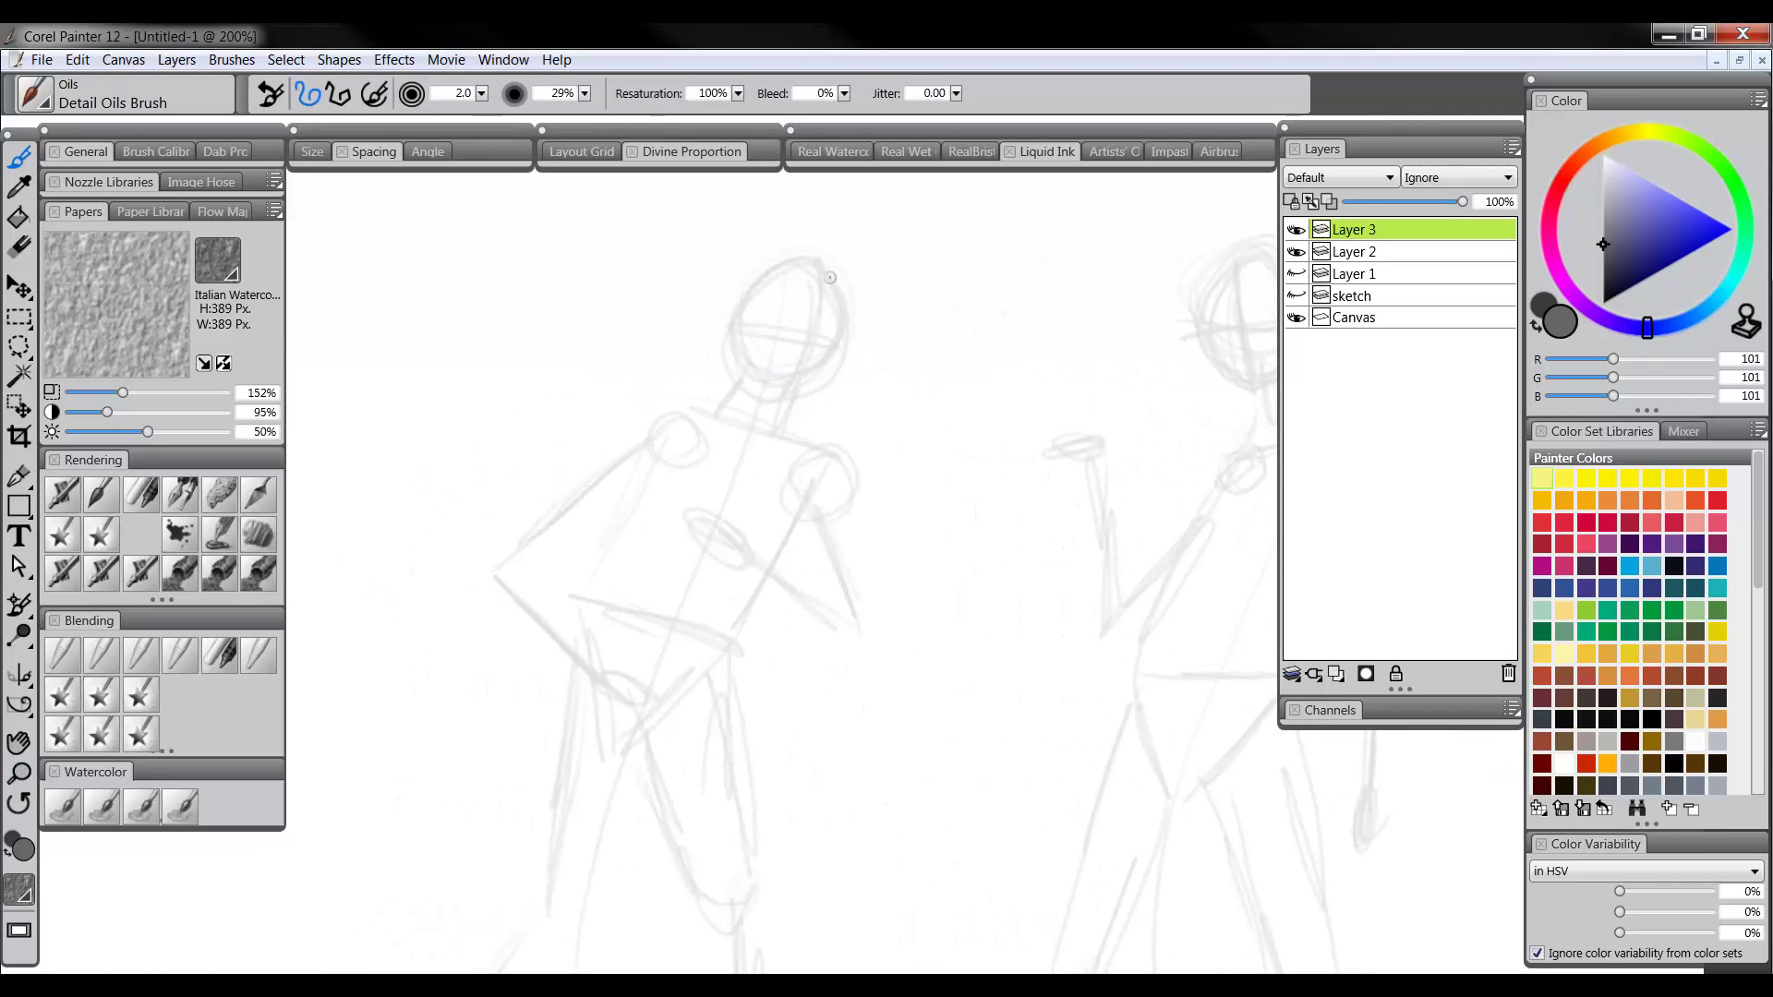
# Paint darker head outline, ear, hair, eyes, cheek and both shoulder lines on Layer 3
pyautogui.moveTo(828, 270)
pyautogui.mouseDown()
pyautogui.moveTo(842, 323)
pyautogui.moveTo(825, 376)
pyautogui.moveTo(783, 403)
pyautogui.moveTo(755, 384)
pyautogui.mouseUp()
pyautogui.moveTo(752, 318)
pyautogui.mouseDown()
pyautogui.moveTo(736, 329)
pyautogui.moveTo(755, 343)
pyautogui.mouseUp()
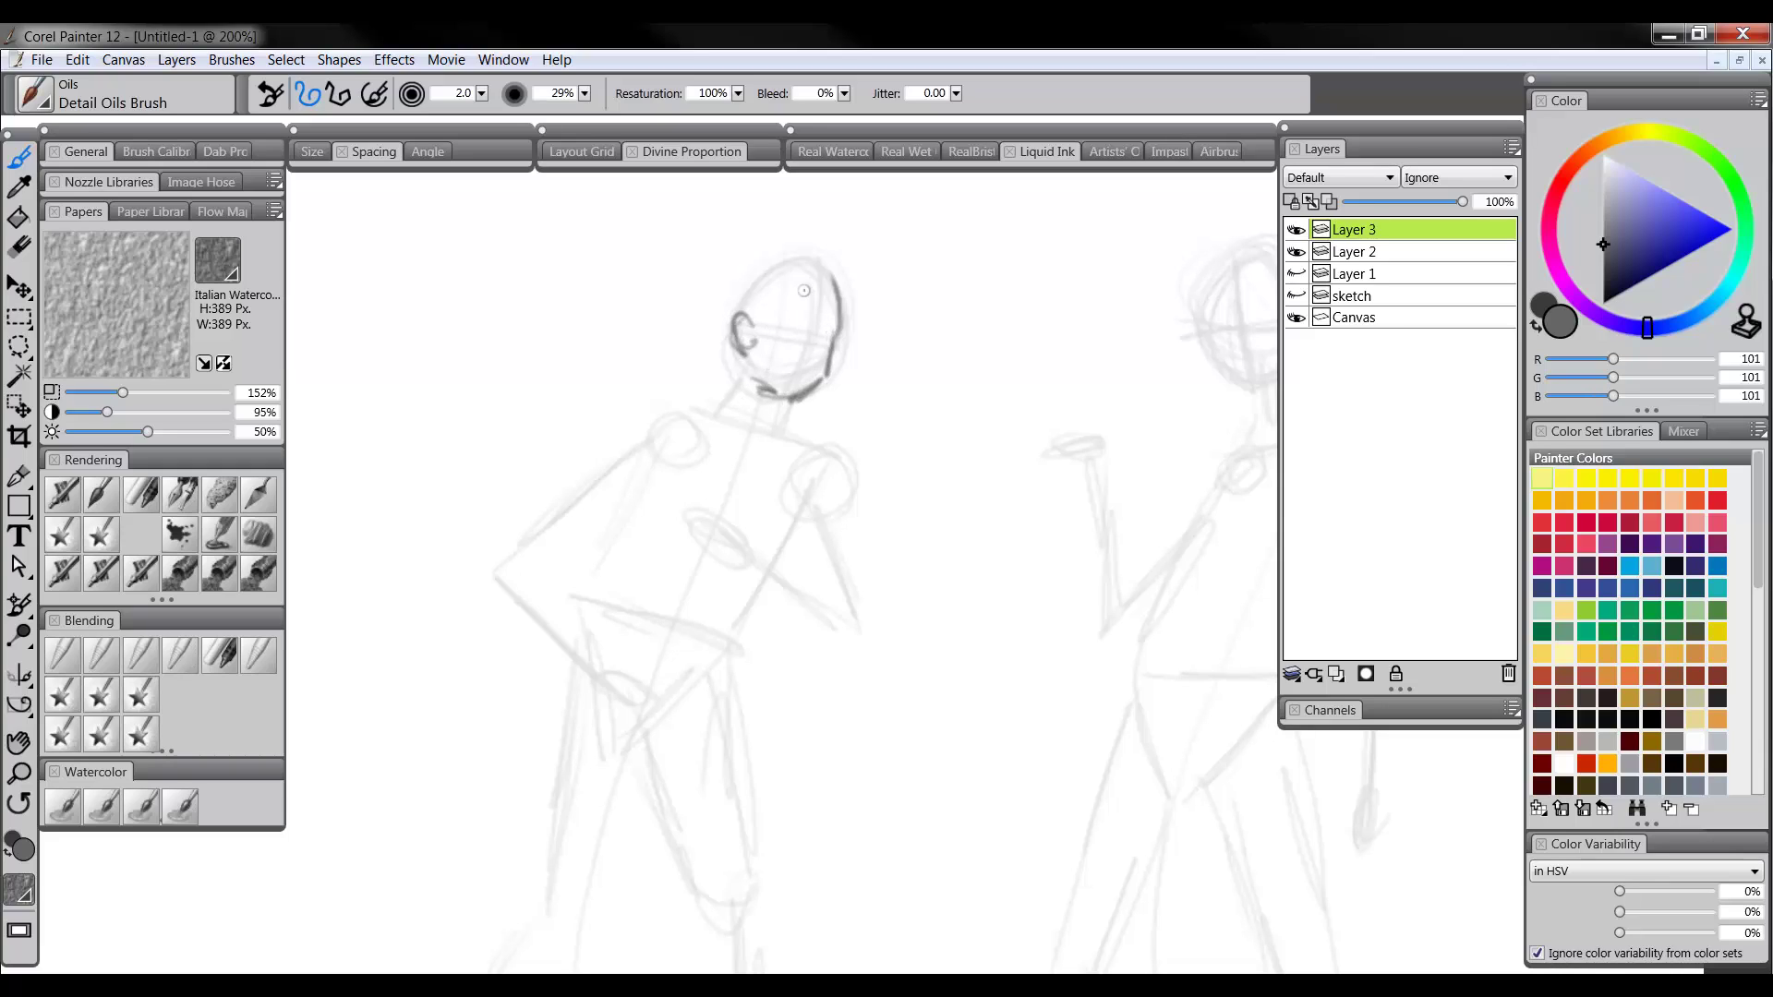
pyautogui.moveTo(829, 284)
pyautogui.mouseDown()
pyautogui.moveTo(796, 266)
pyautogui.moveTo(829, 249)
pyautogui.moveTo(758, 276)
pyautogui.moveTo(746, 309)
pyautogui.moveTo(735, 277)
pyautogui.moveTo(801, 255)
pyautogui.moveTo(829, 269)
pyautogui.mouseUp()
pyautogui.moveTo(745, 364)
pyautogui.mouseDown()
pyautogui.moveTo(823, 334)
pyautogui.moveTo(805, 380)
pyautogui.moveTo(734, 365)
pyautogui.moveTo(718, 406)
pyautogui.moveTo(787, 432)
pyautogui.moveTo(725, 411)
pyautogui.mouseUp()
pyautogui.moveTo(785, 420); pyautogui.dragTo(846, 491)
pyautogui.moveTo(657, 407)
pyautogui.mouseDown()
pyautogui.moveTo(485, 567)
pyautogui.moveTo(528, 633)
pyautogui.moveTo(596, 679)
pyautogui.moveTo(537, 571)
pyautogui.moveTo(651, 481)
pyautogui.mouseUp()
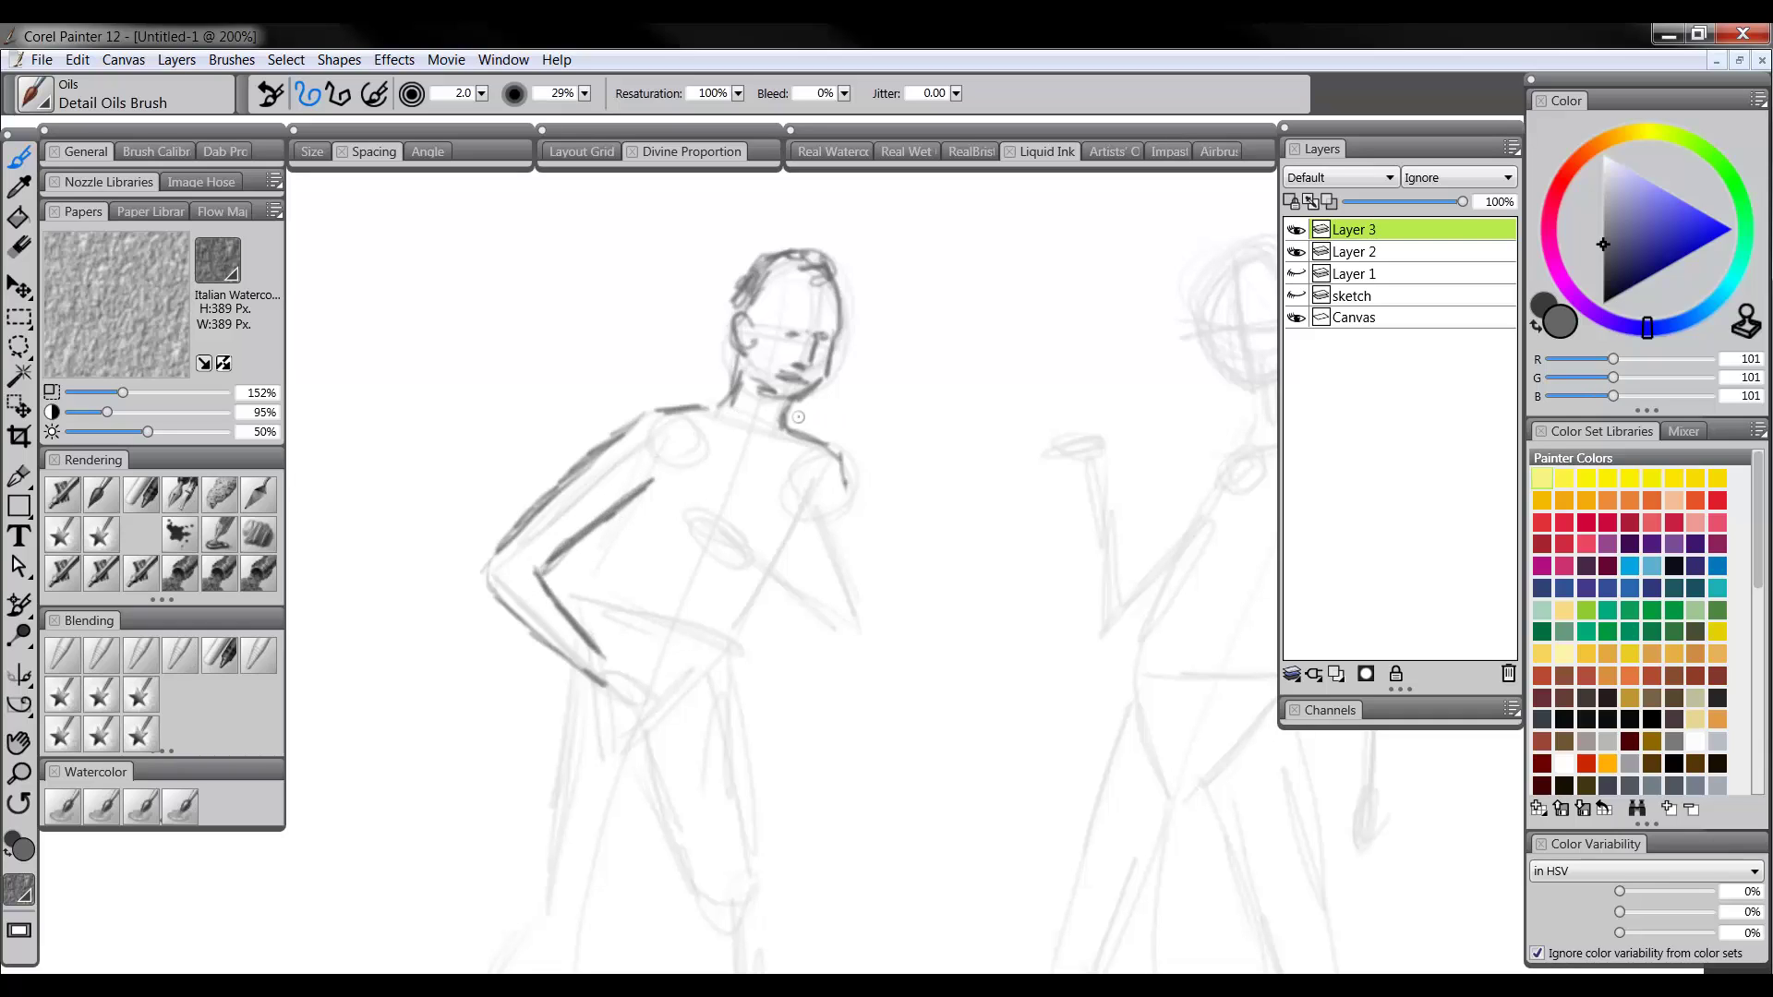
# Zoom out to view the drawing, return to 150%, and undo the earlier arm strokes
pyautogui.click(20, 774)
pyautogui.keyDown('alt'); pyautogui.click(688, 558); pyautogui.keyUp('alt')
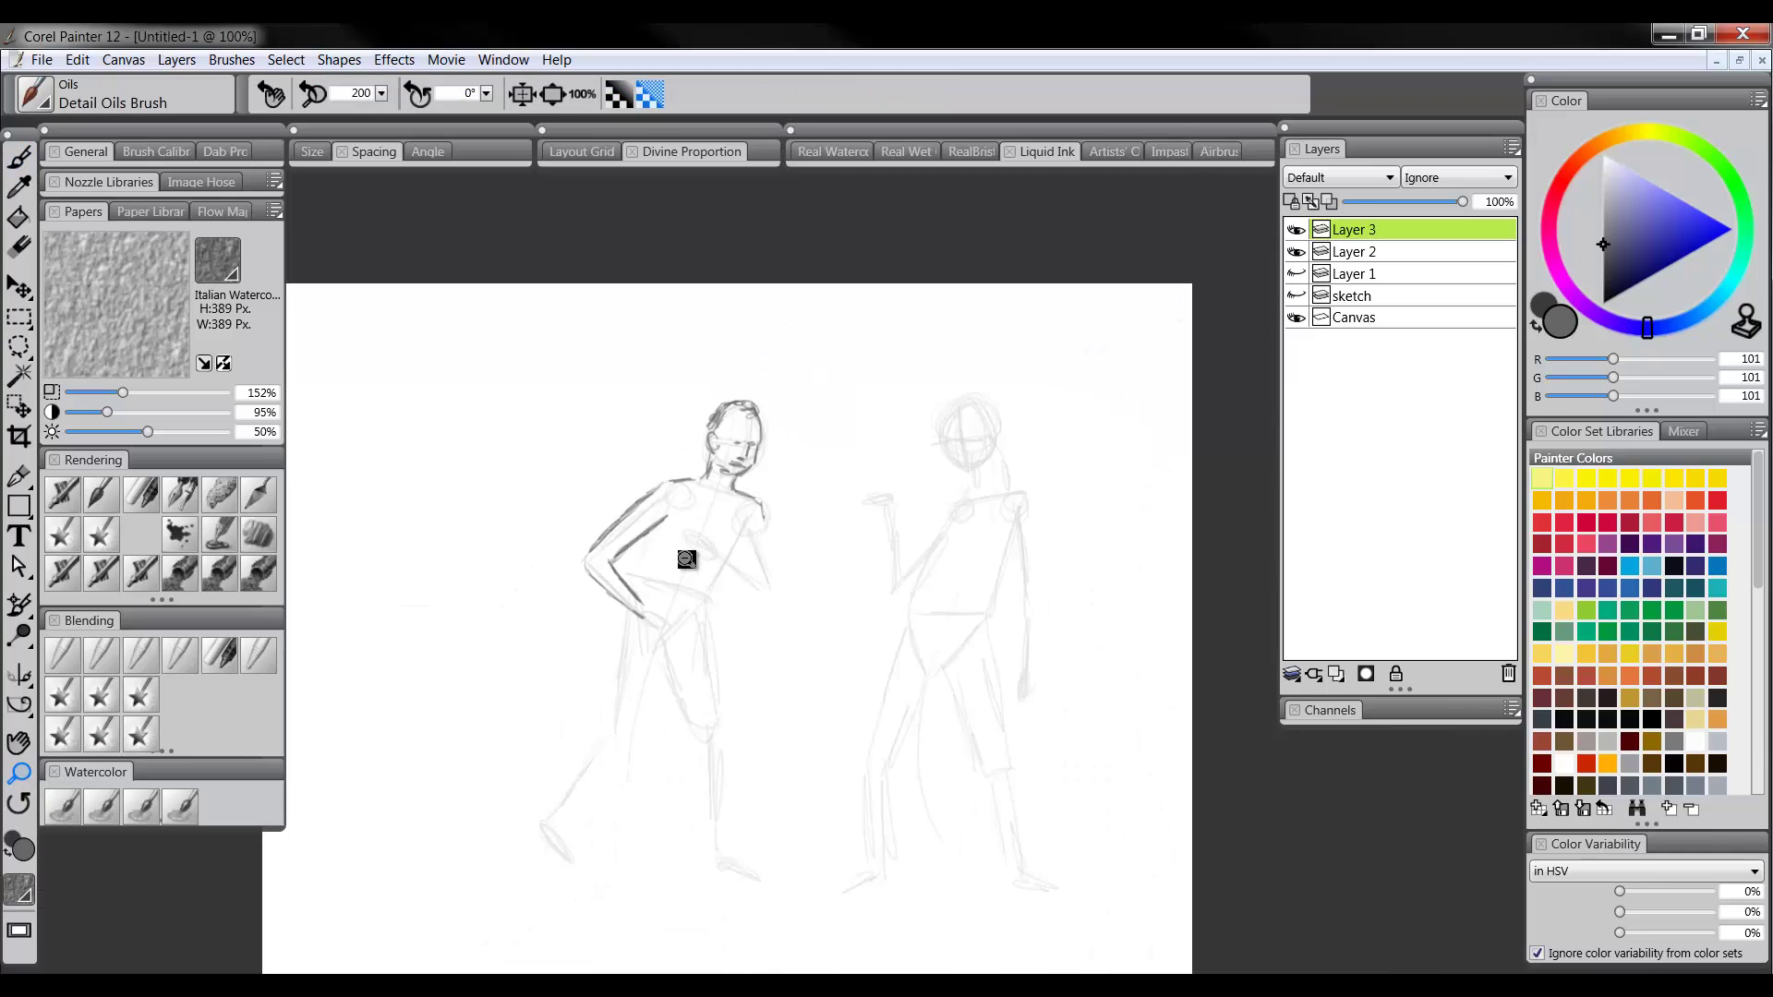
pyautogui.keyDown('alt'); pyautogui.click(689, 558); pyautogui.keyUp('alt')
pyautogui.click(653, 565)
pyautogui.click(653, 565)
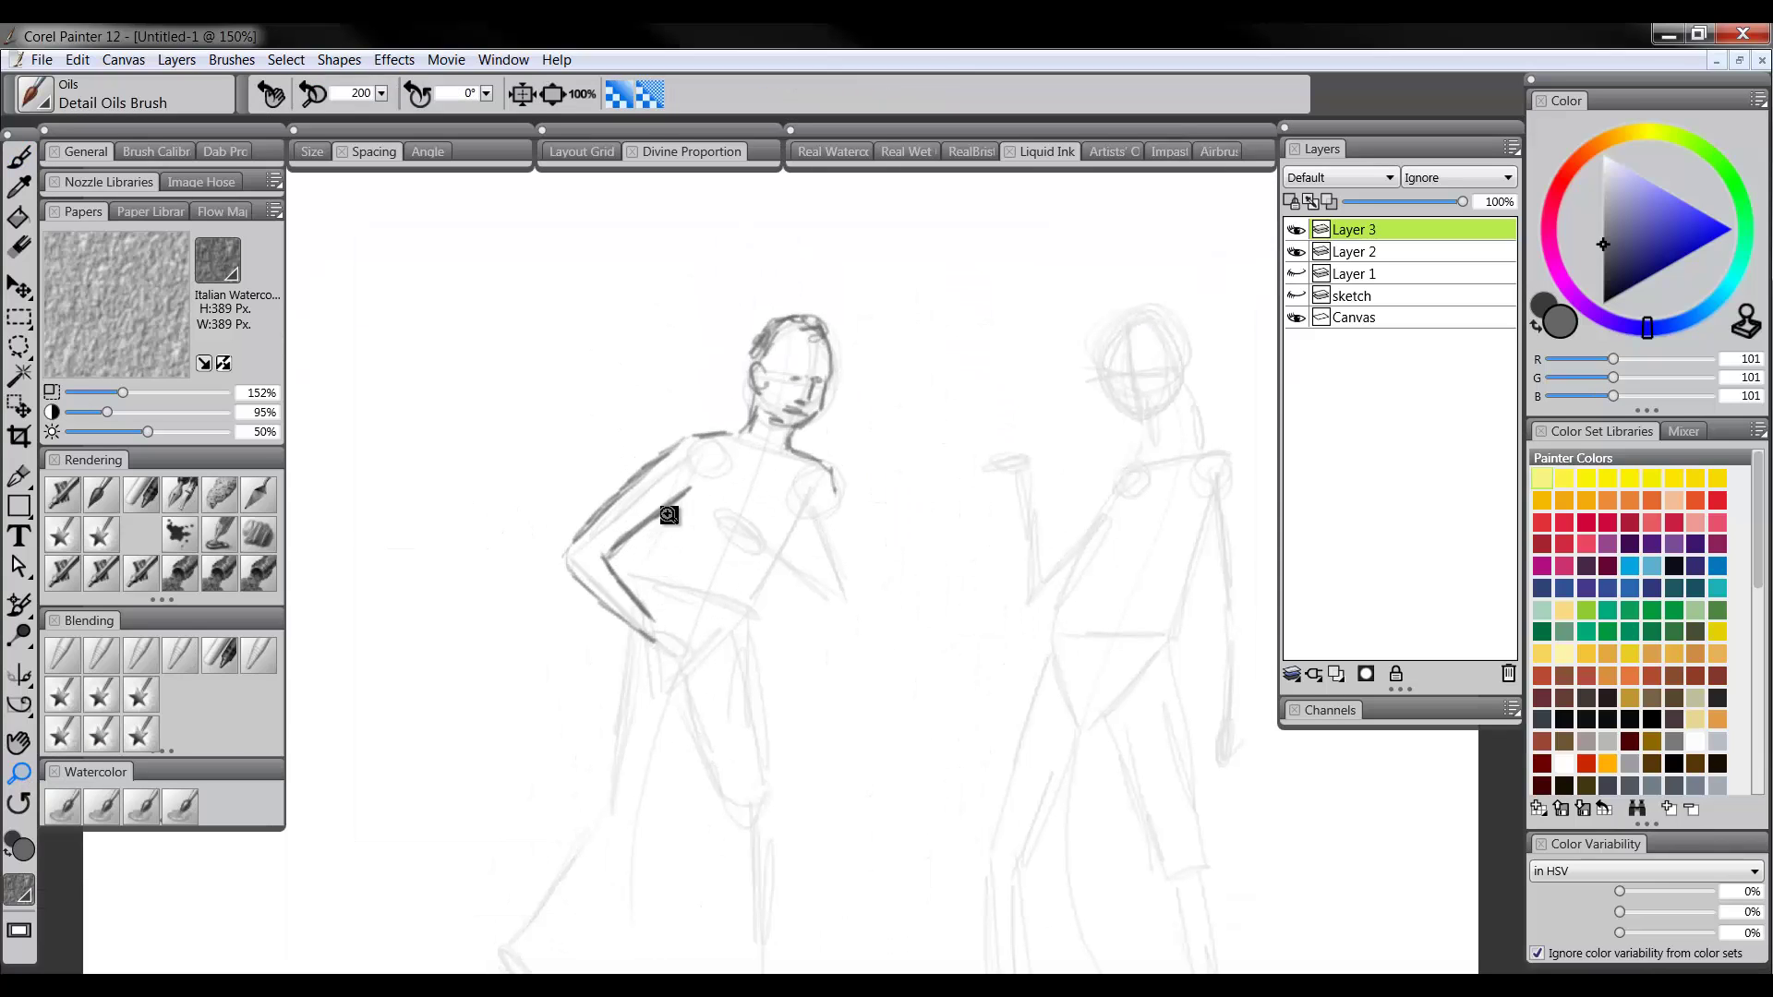
pyautogui.press('b')
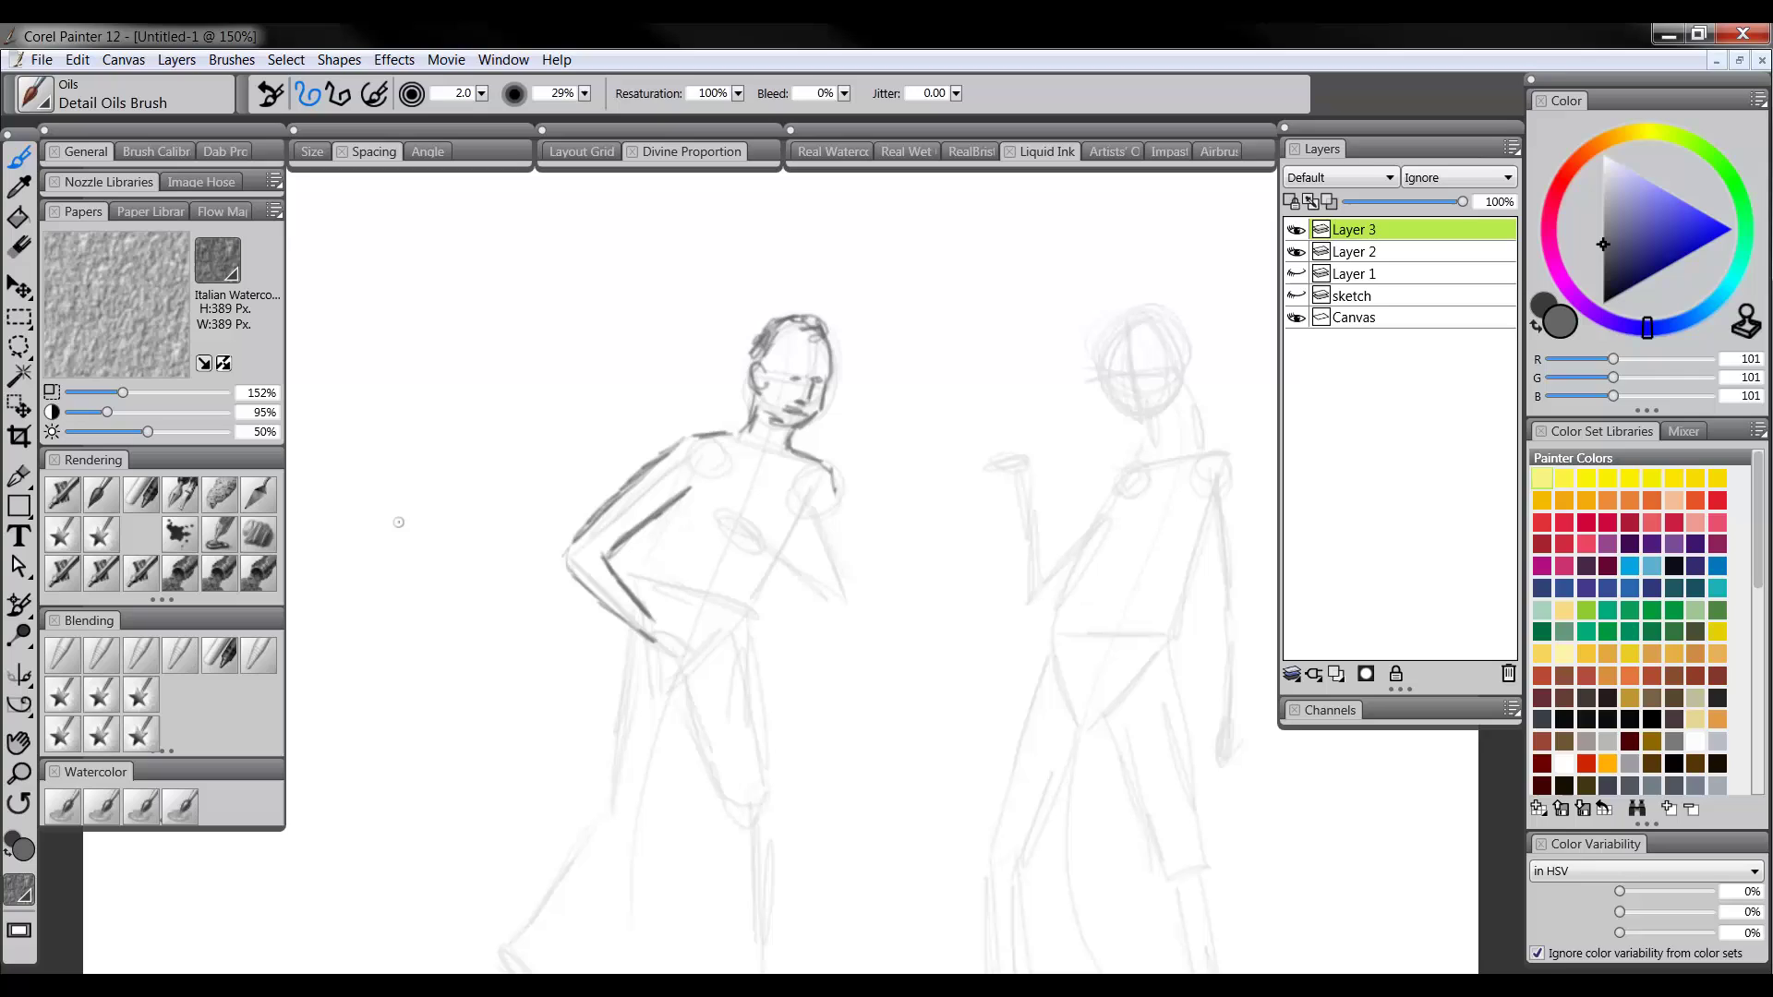
pyautogui.press('e')
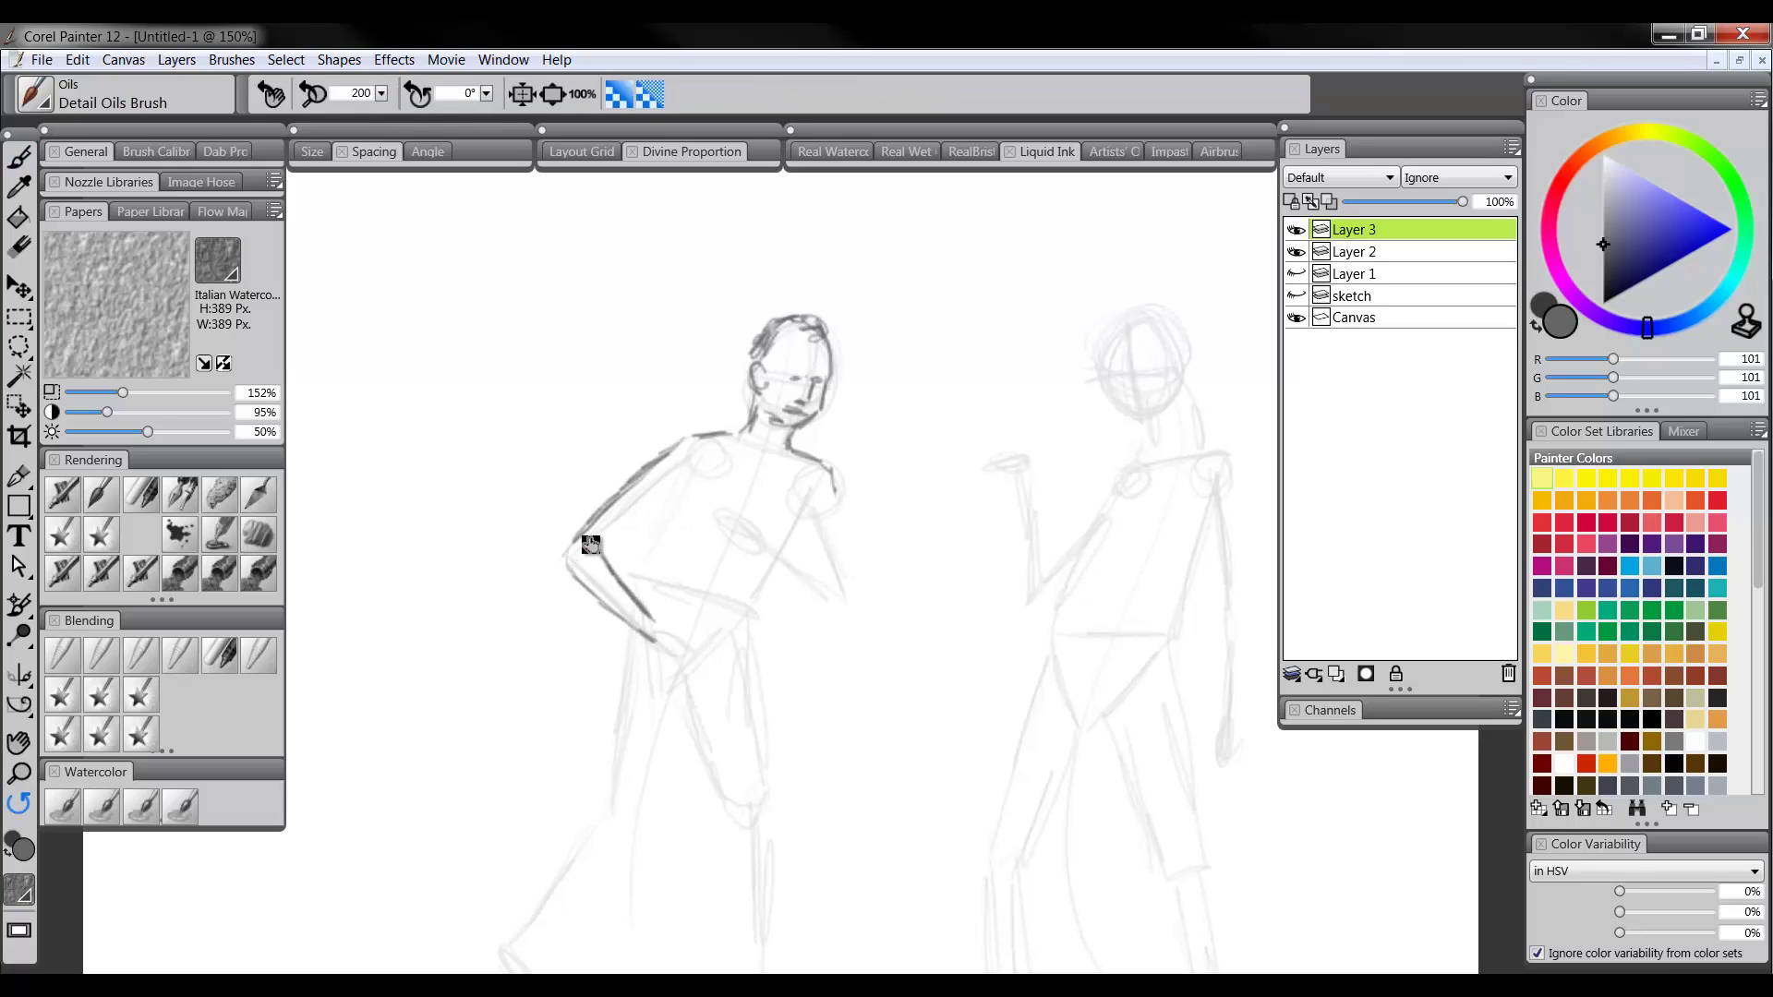
pyautogui.hotkey('ctrl', 'z')
pyautogui.hotkey('ctrl', 'z')
pyautogui.hotkey('ctrl', 'z')
pyautogui.press('b')
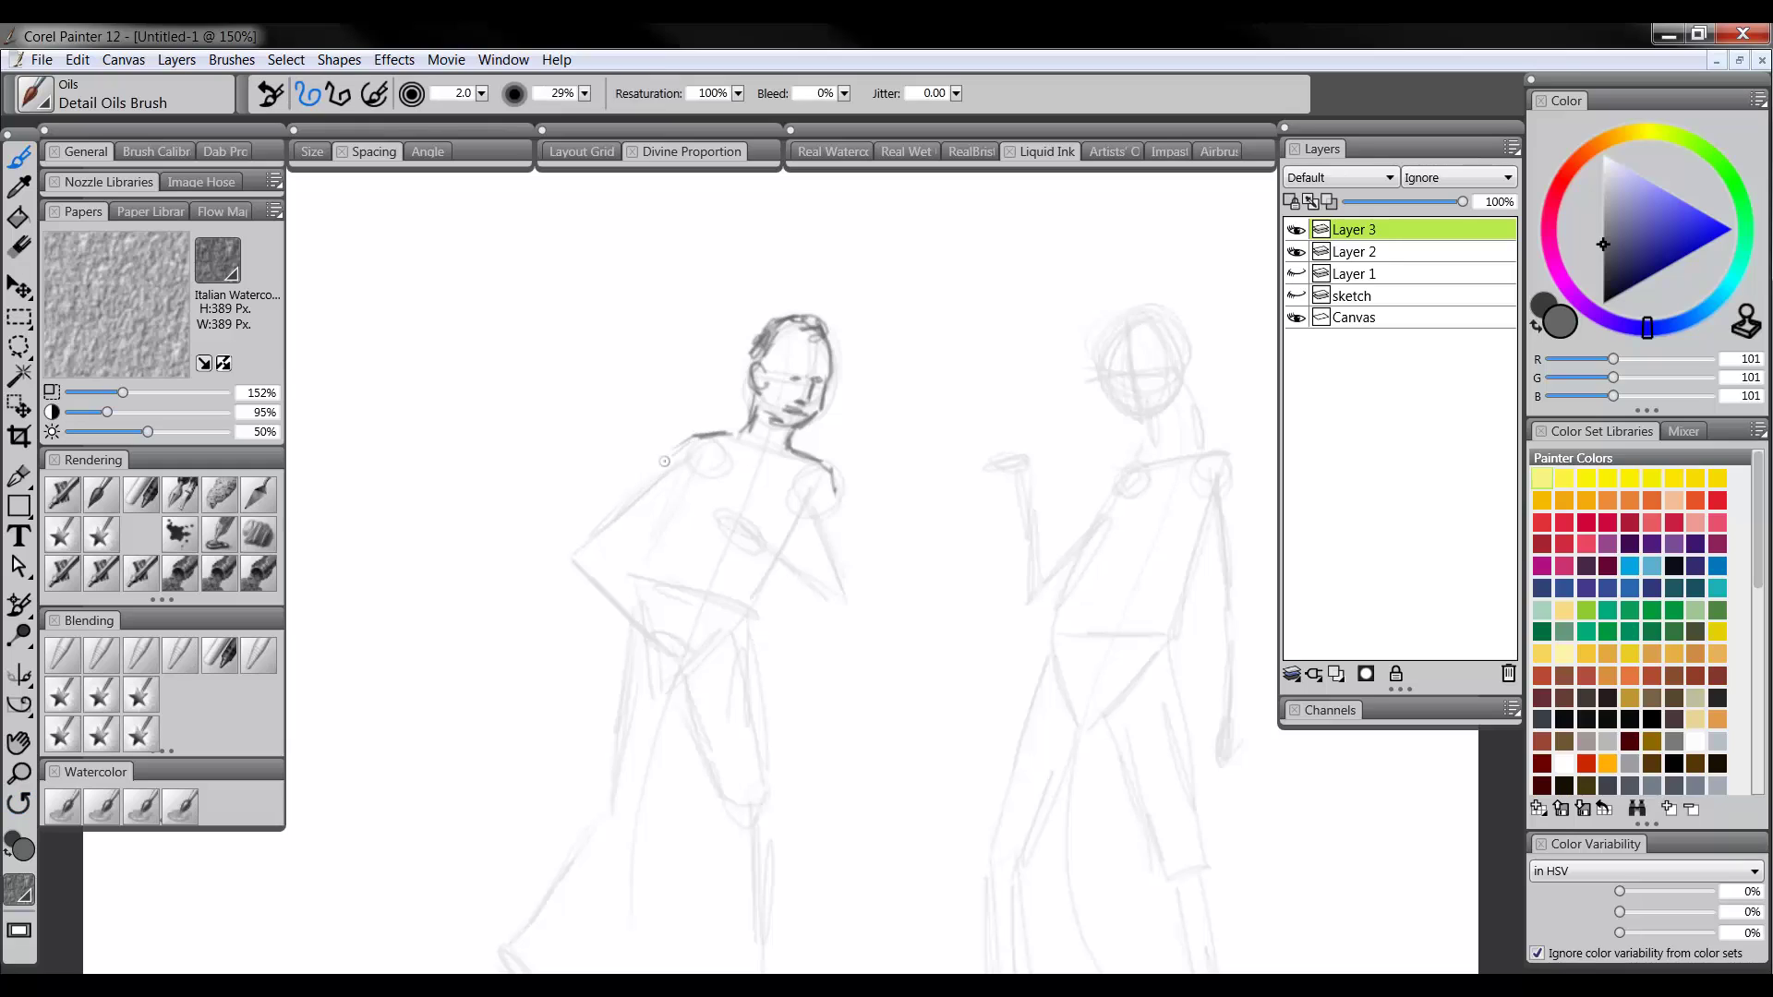
# Repaint both arms darker: one hand resting on the hip, the other forearm across the chest
pyautogui.moveTo(664, 461)
pyautogui.mouseDown()
pyautogui.moveTo(596, 543)
pyautogui.moveTo(656, 634)
pyautogui.mouseUp()
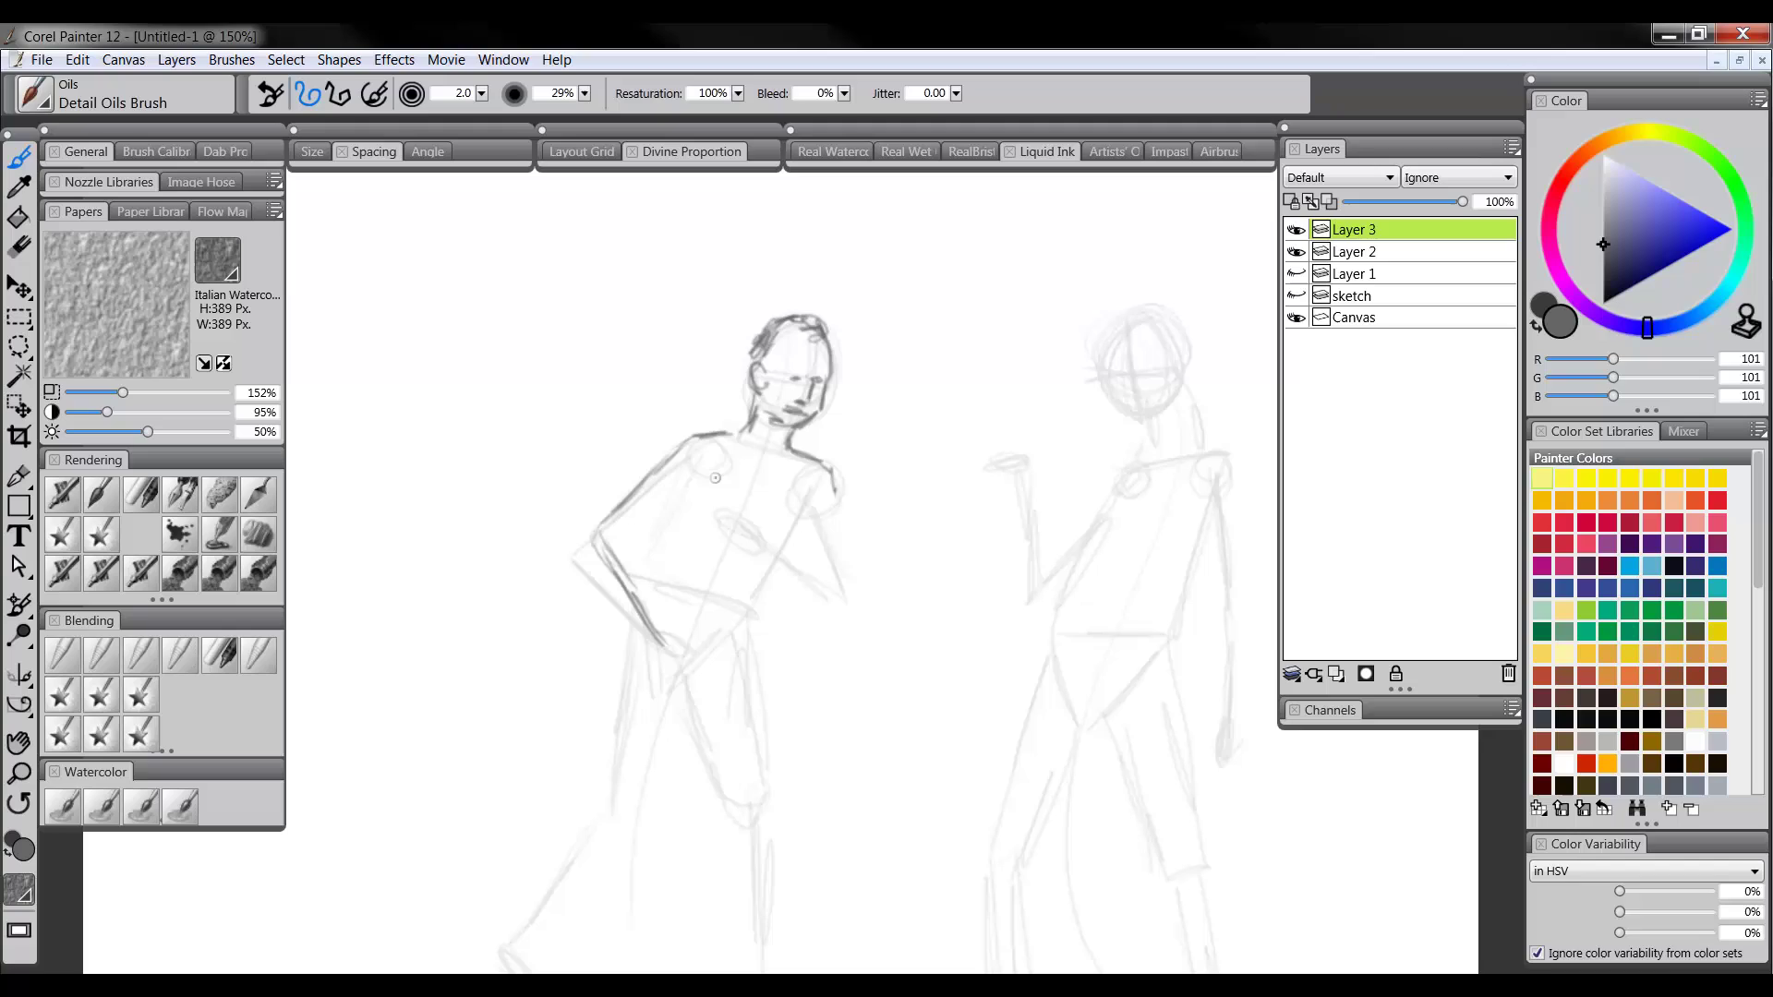
pyautogui.moveTo(714, 477)
pyautogui.mouseDown()
pyautogui.moveTo(644, 529)
pyautogui.moveTo(649, 574)
pyautogui.moveTo(639, 540)
pyautogui.moveTo(672, 651)
pyautogui.moveTo(706, 656)
pyautogui.mouseUp()
pyautogui.moveTo(827, 478)
pyautogui.mouseDown()
pyautogui.moveTo(854, 579)
pyautogui.moveTo(812, 548)
pyautogui.moveTo(828, 592)
pyautogui.moveTo(835, 578)
pyautogui.moveTo(726, 520)
pyautogui.moveTo(836, 610)
pyautogui.mouseUp()
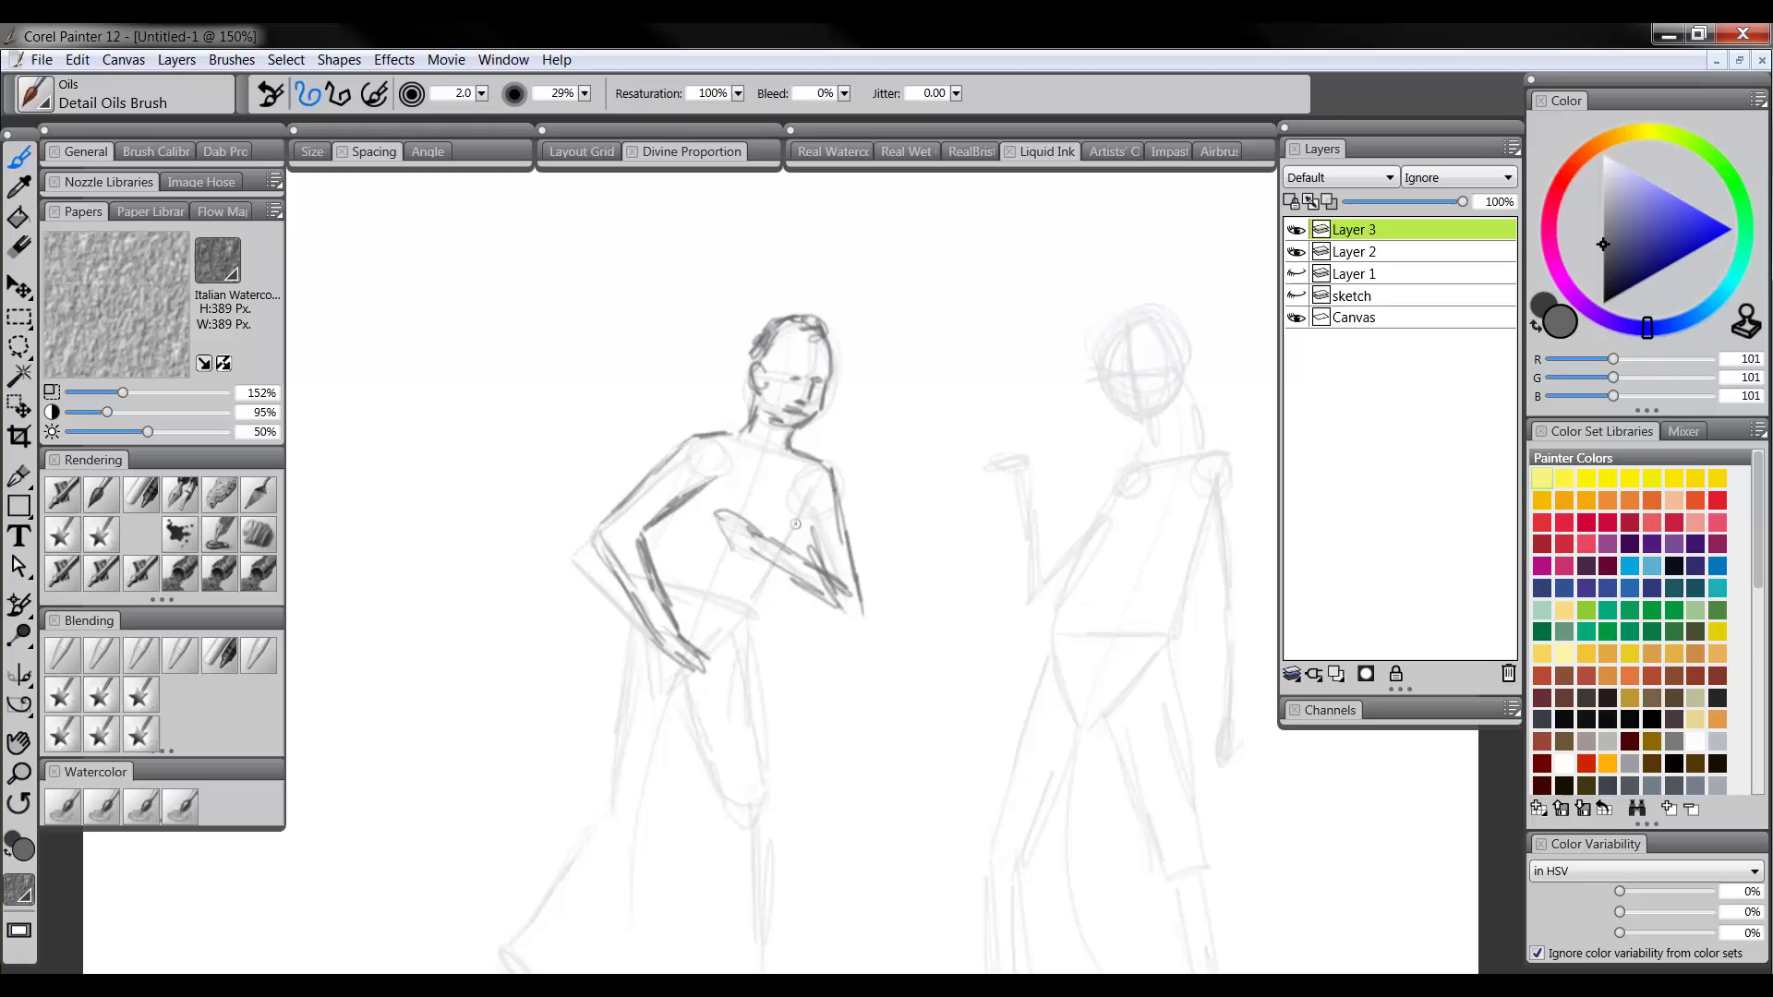
pyautogui.moveTo(796, 526)
pyautogui.mouseDown()
pyautogui.moveTo(732, 612)
pyautogui.moveTo(754, 597)
pyautogui.moveTo(757, 734)
pyautogui.mouseUp()
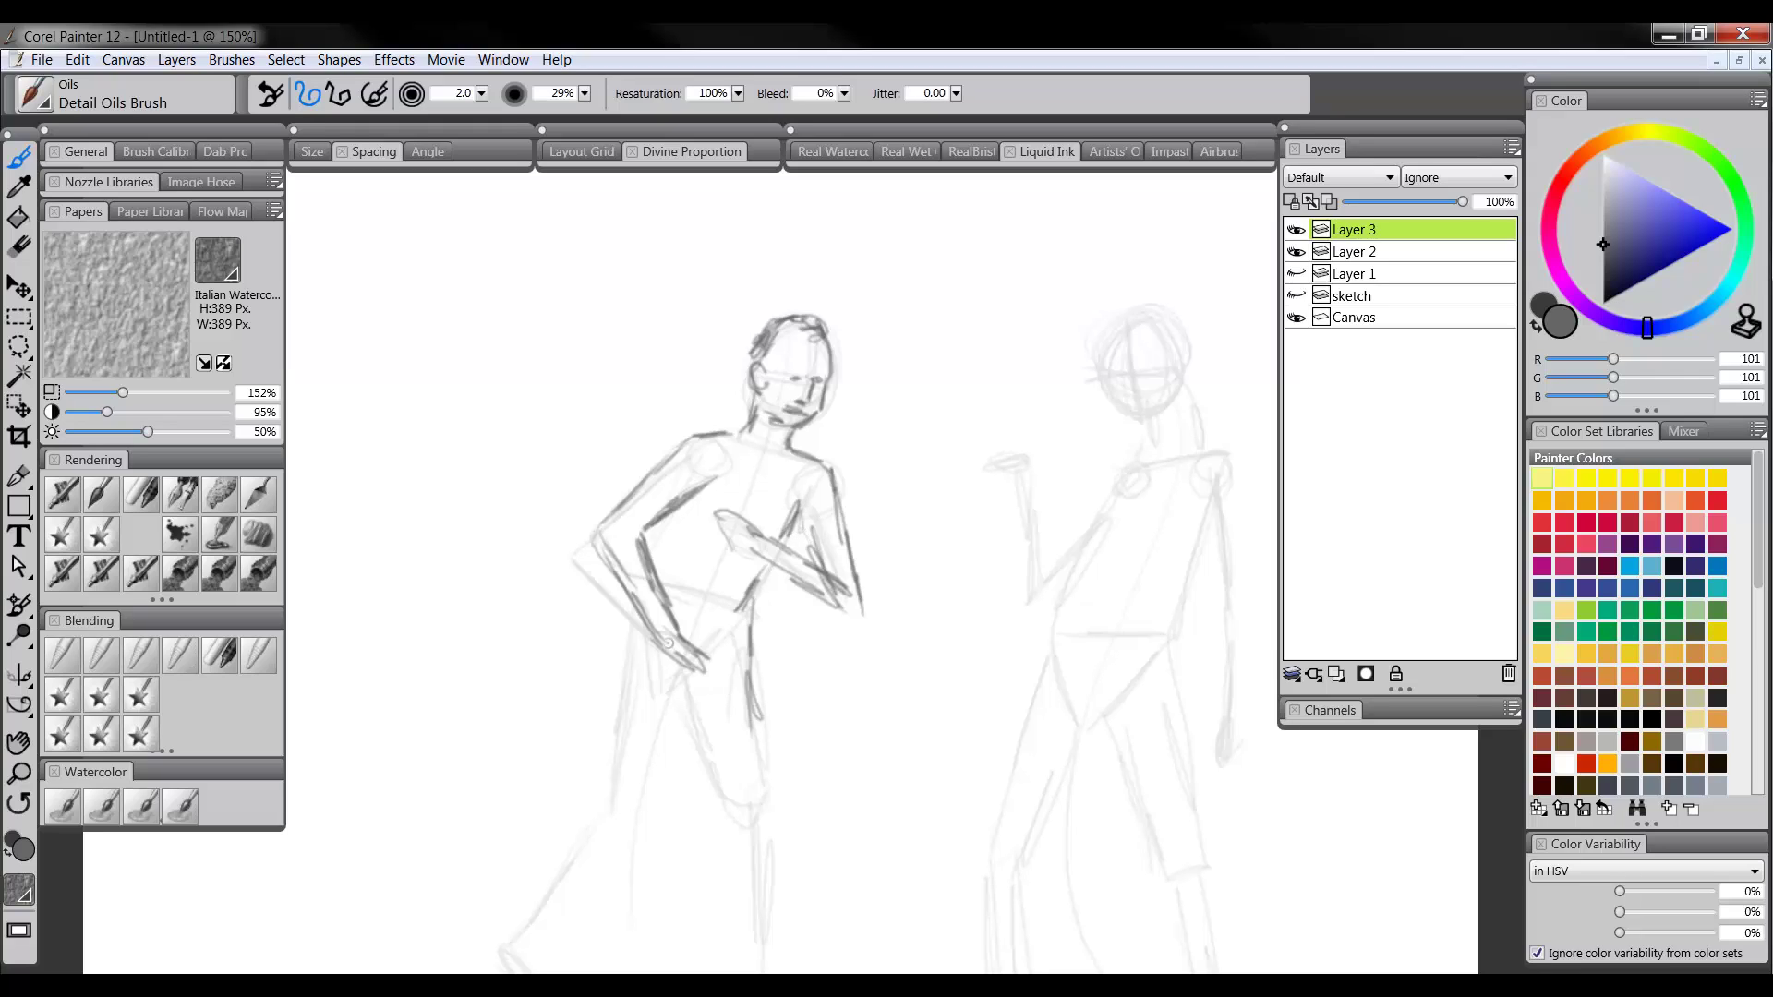
# Toggle Layer 2's visibility and zoom around the page to review the figures, ending at 100%
pyautogui.click(1294, 251)
pyautogui.click(1294, 251)
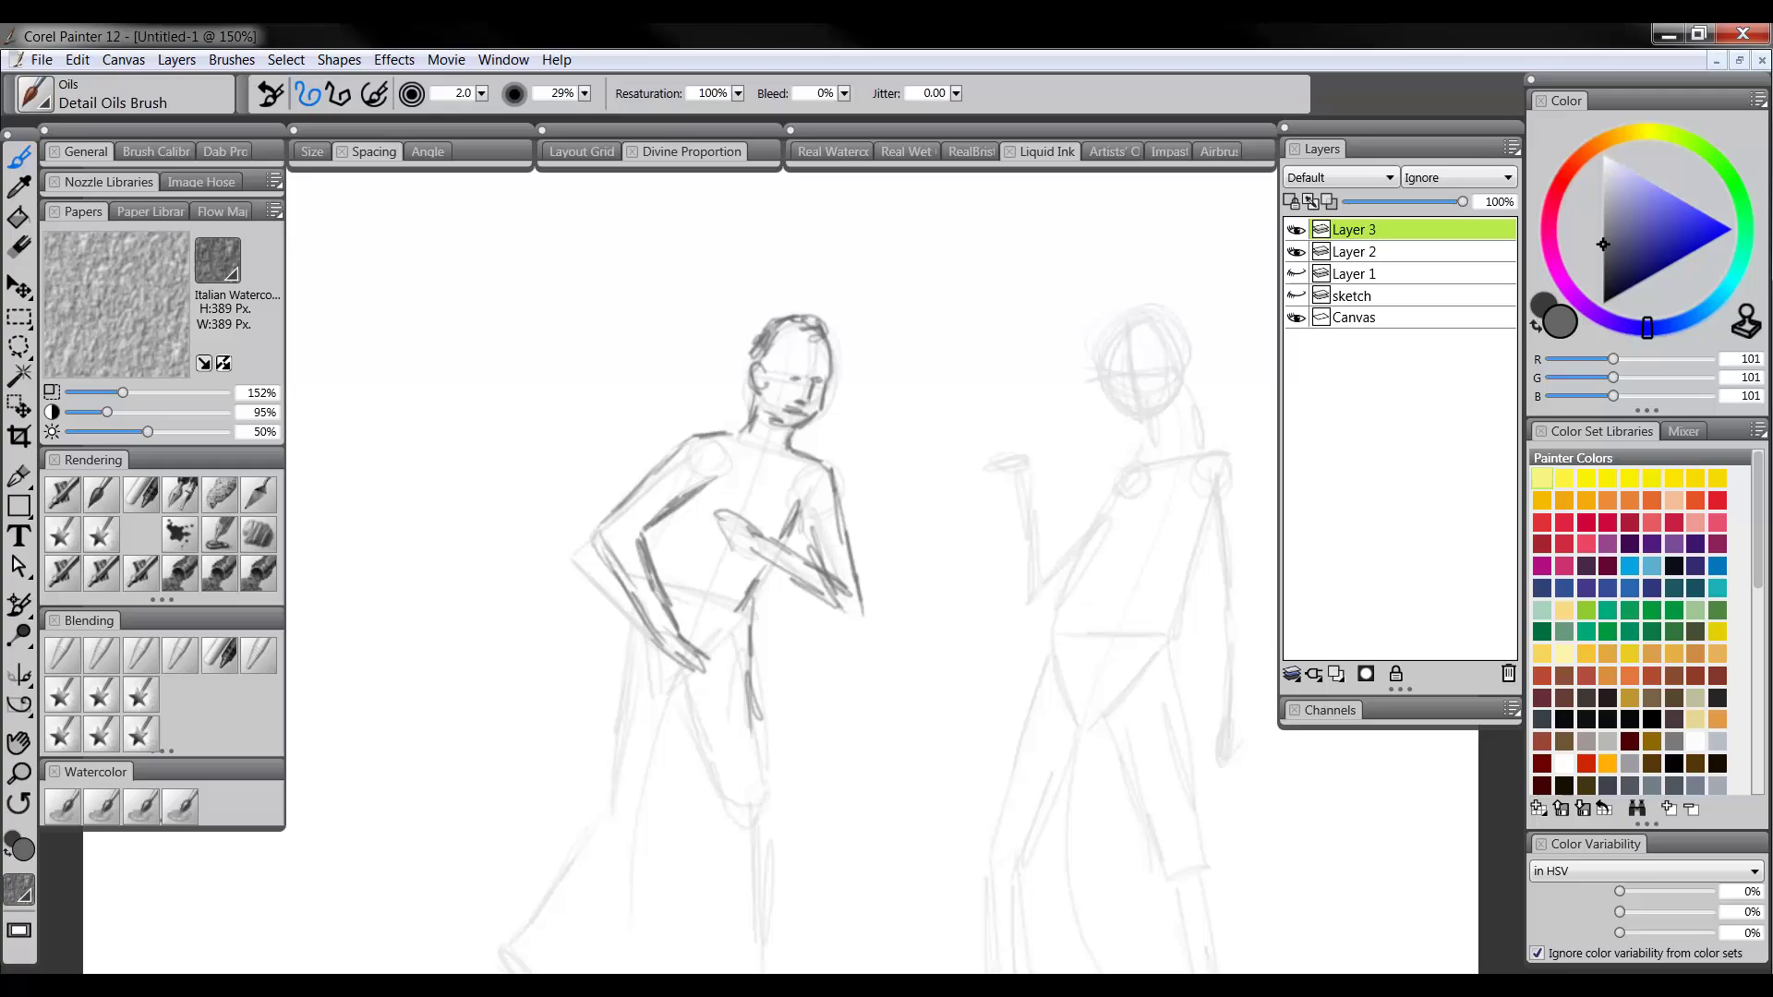
pyautogui.click(19, 772)
pyautogui.keyDown('alt'); pyautogui.click(934, 550); pyautogui.keyUp('alt')
pyautogui.keyDown('alt'); pyautogui.click(938, 559); pyautogui.keyUp('alt')
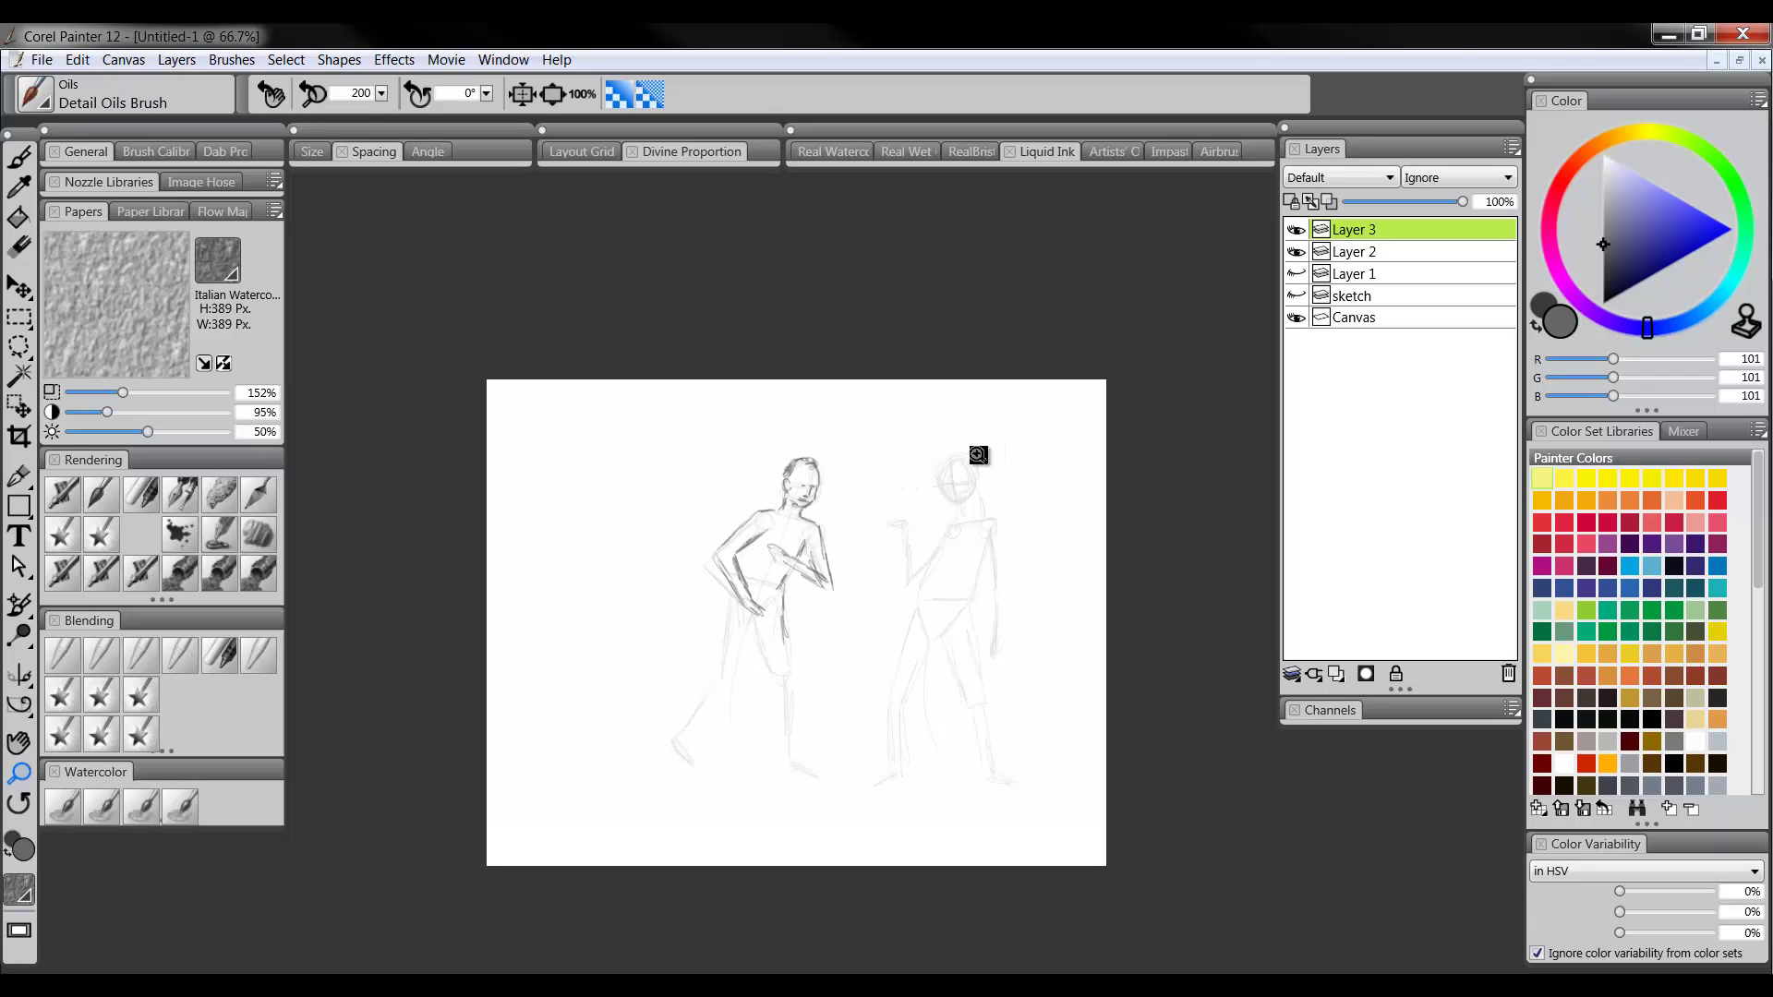
pyautogui.click(803, 496)
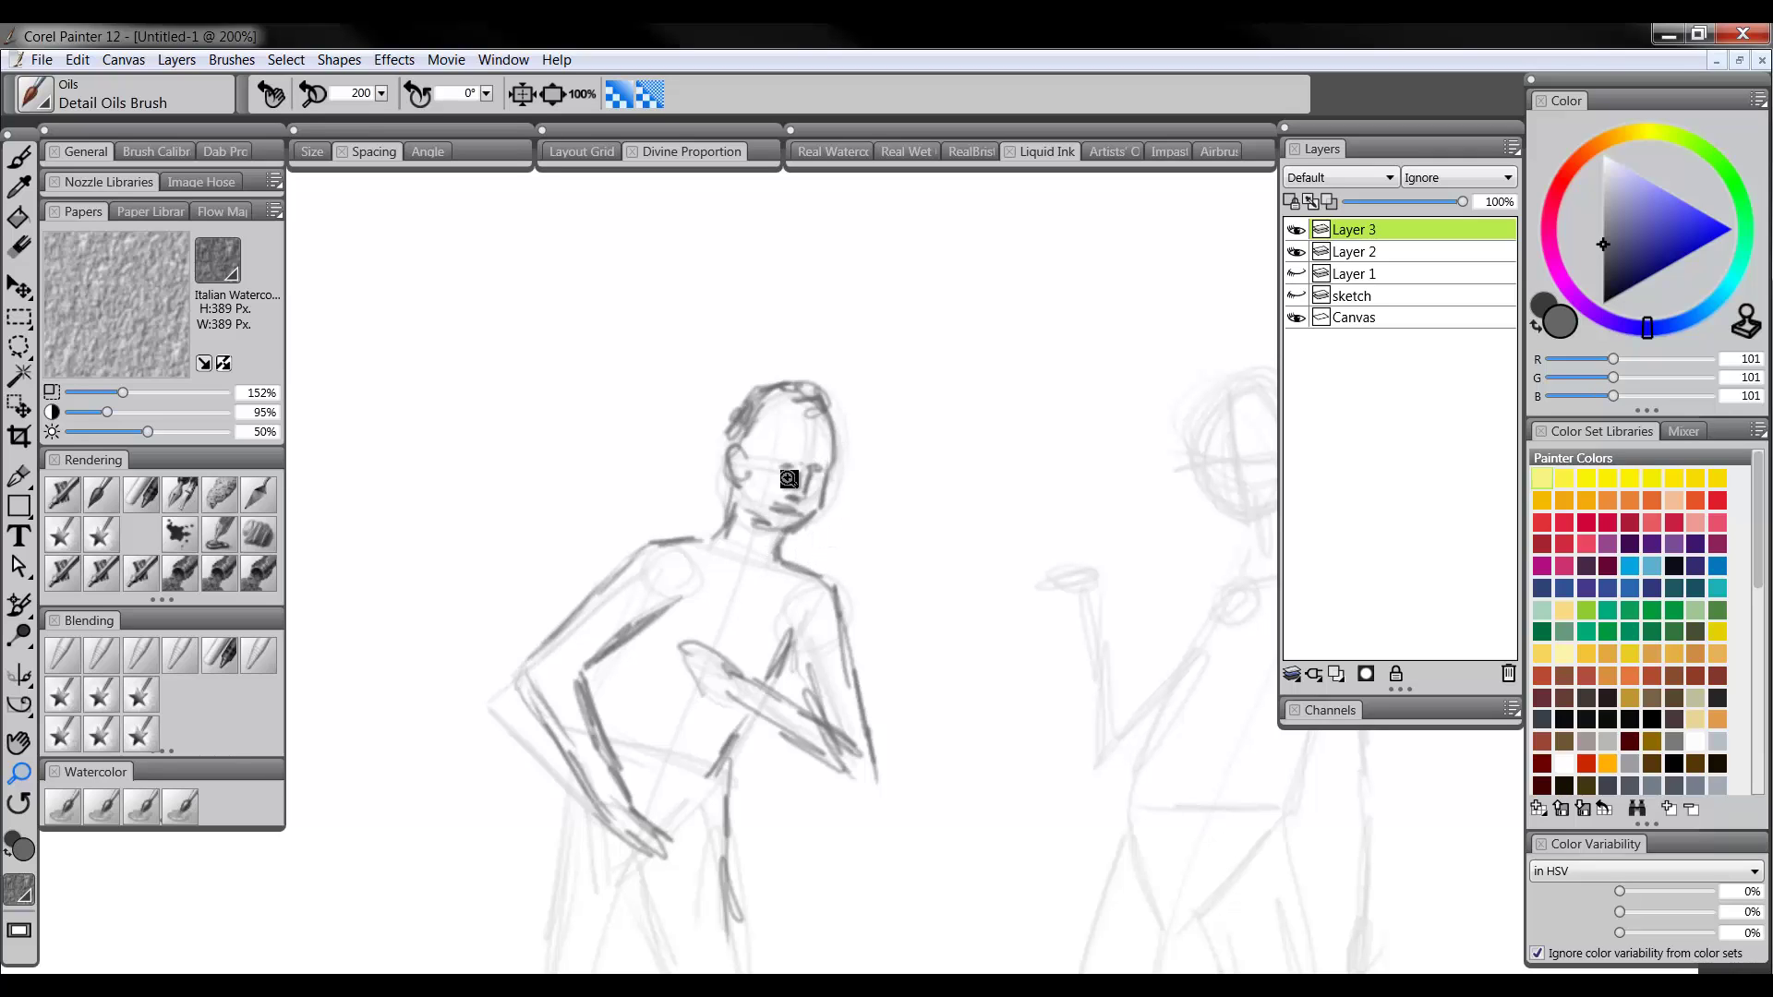
pyautogui.keyDown('alt'); pyautogui.click(819, 551); pyautogui.keyUp('alt')
pyautogui.keyDown('alt'); pyautogui.click(819, 551); pyautogui.keyUp('alt')
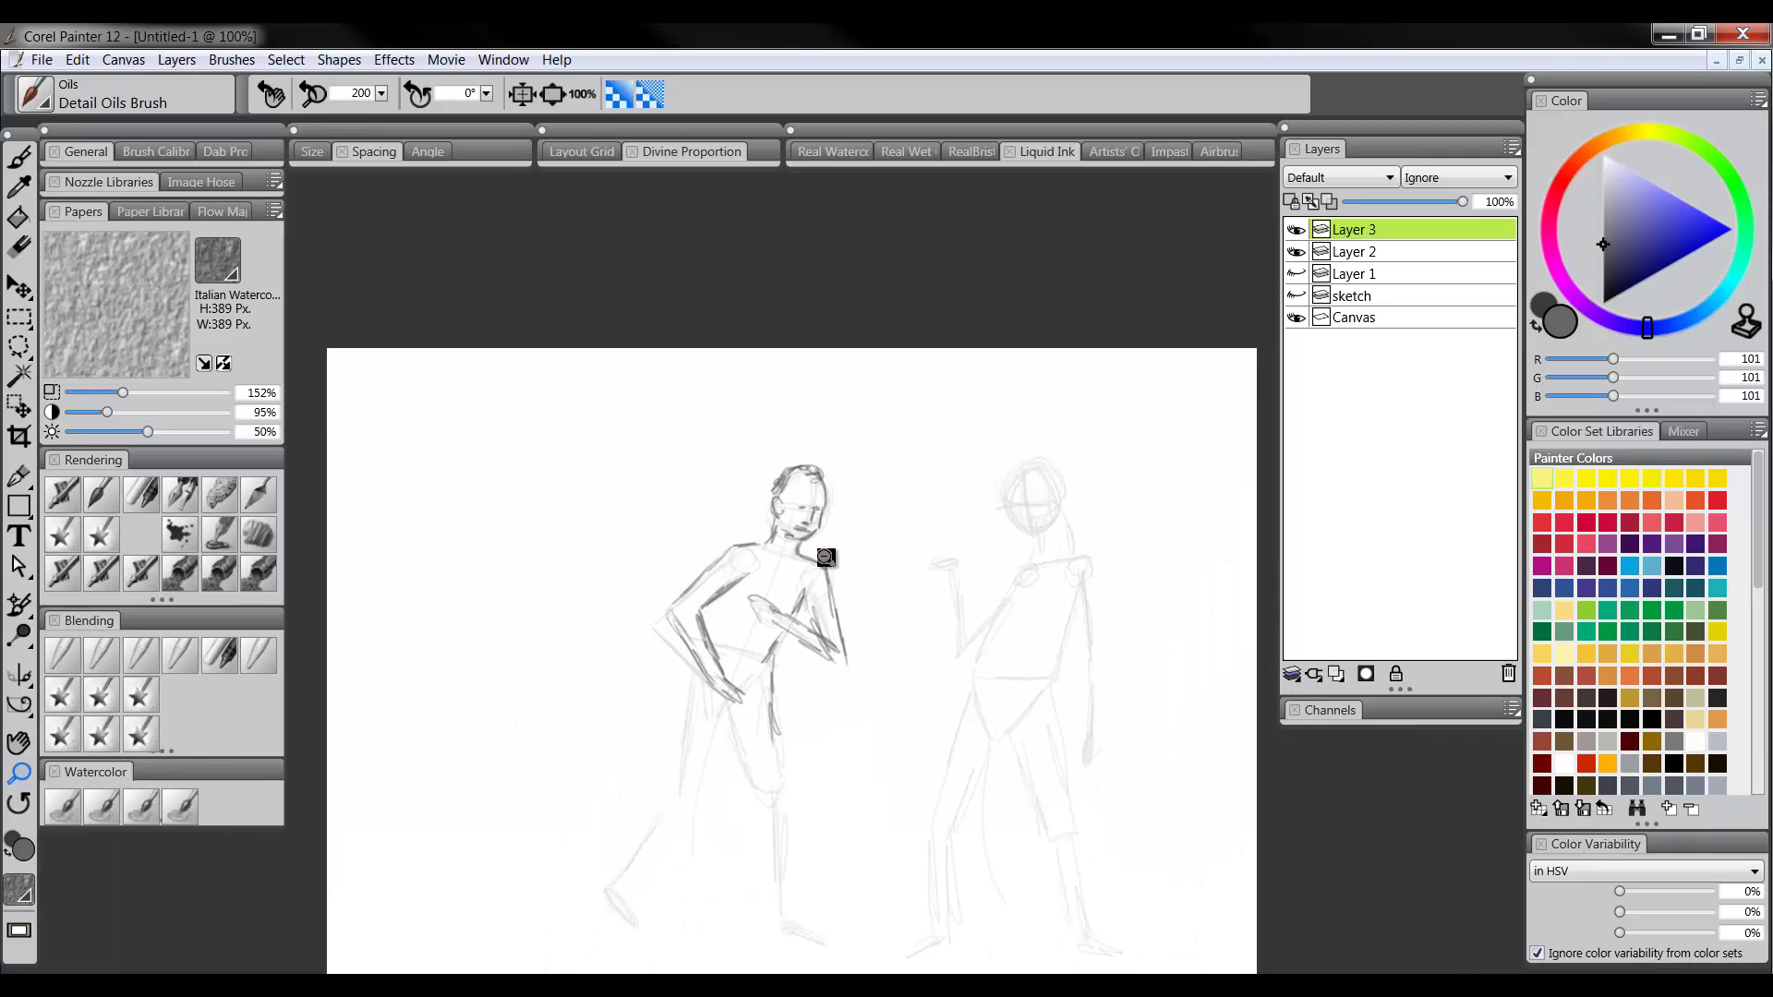
pyautogui.keyDown('alt'); pyautogui.click(819, 551); pyautogui.keyUp('alt')
pyautogui.click(819, 551)
pyautogui.moveTo(819, 551); pyautogui.dragTo(946, 482)
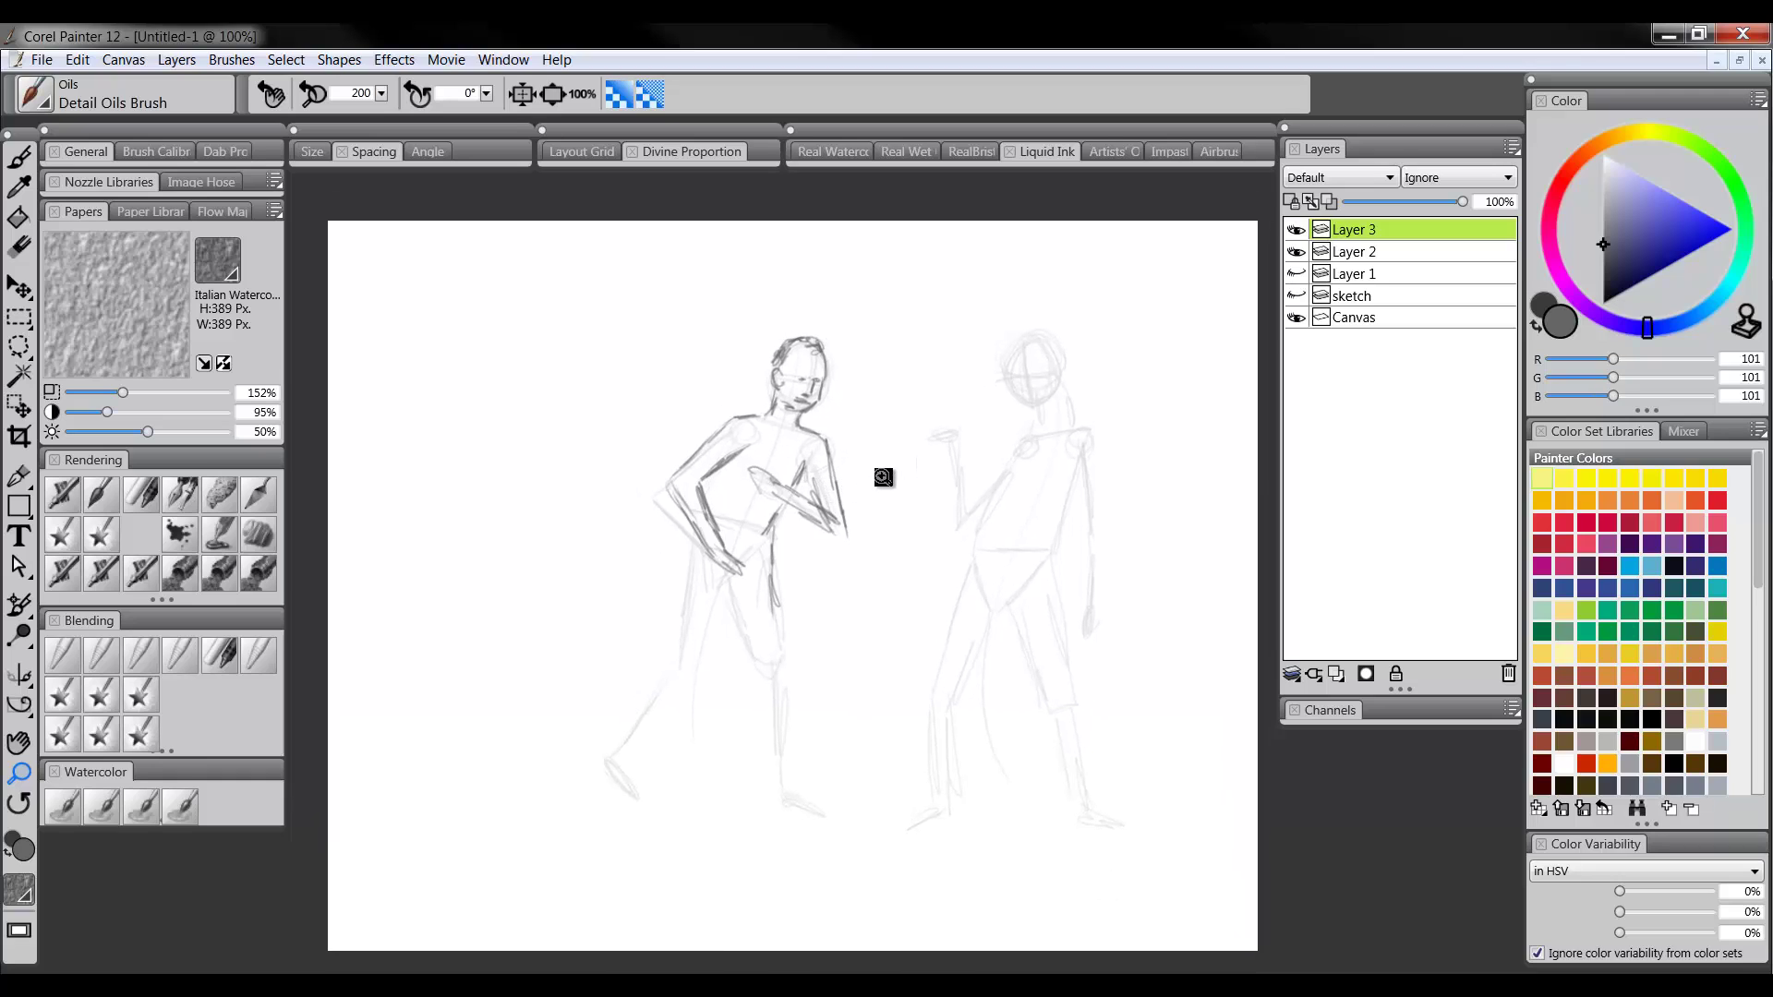
# Select all, delete the drawings on Layer 3 and Layer 2, then deselect
pyautogui.hotkey('ctrl', 'a')
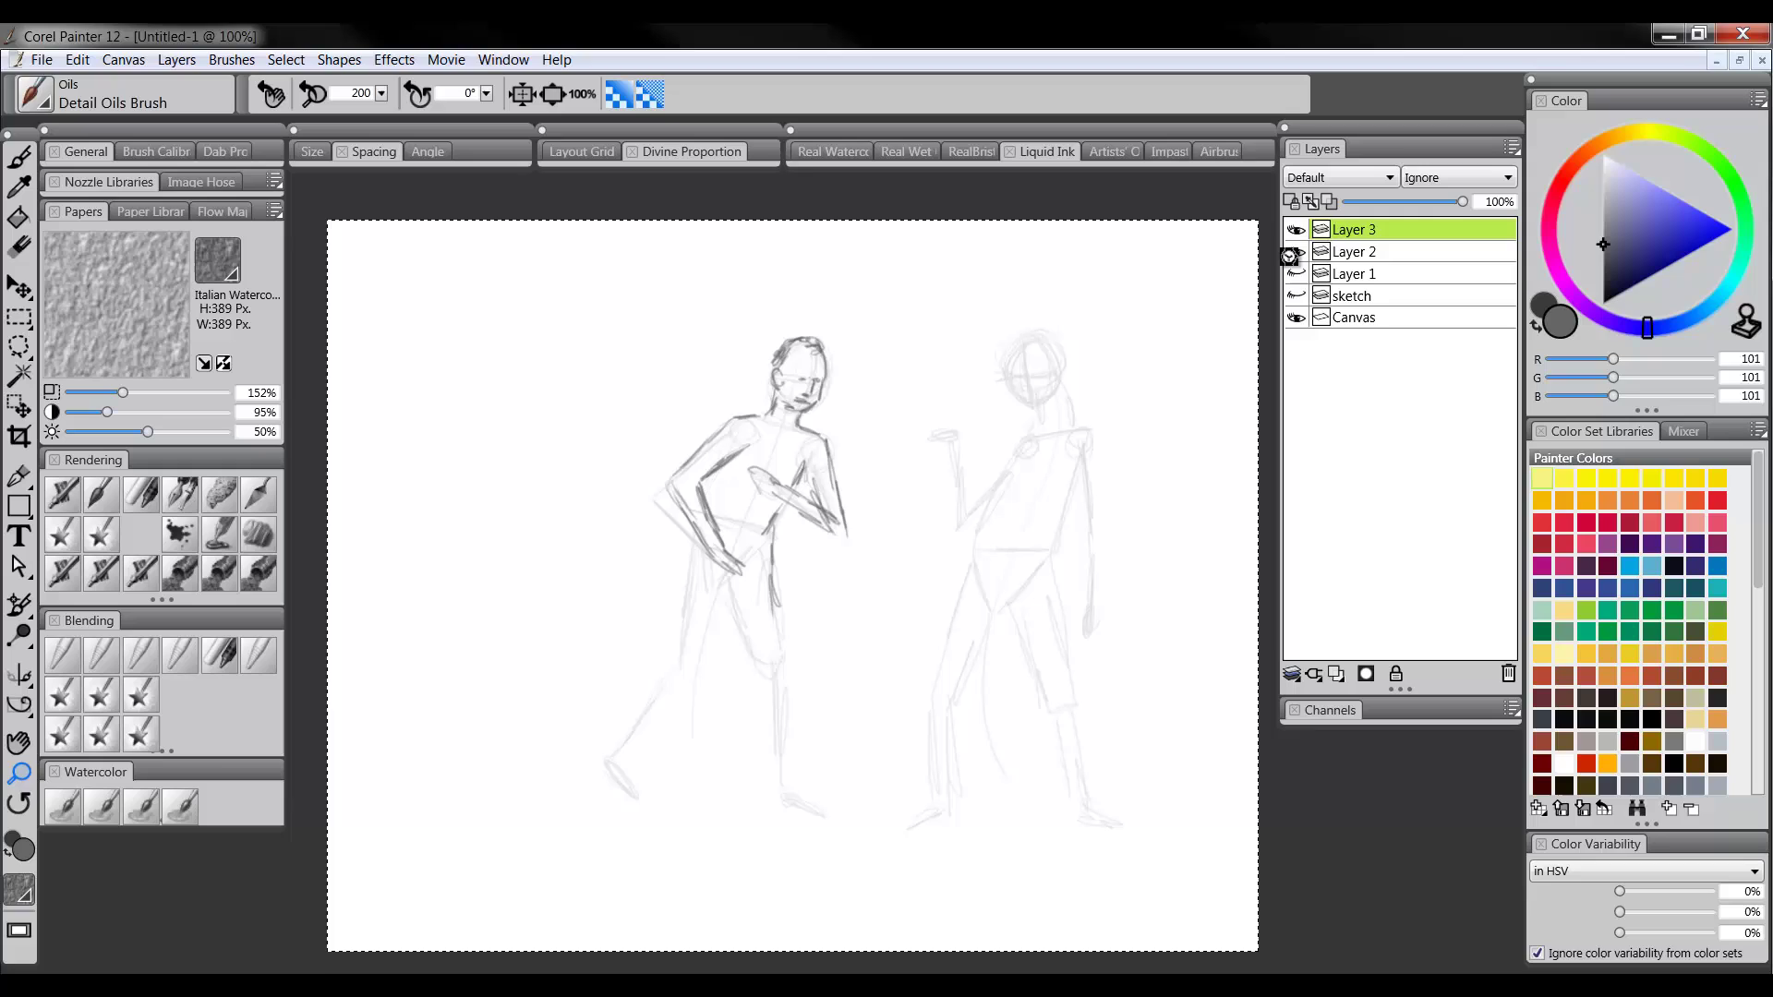
pyautogui.press('Delete')
pyautogui.click(1367, 253)
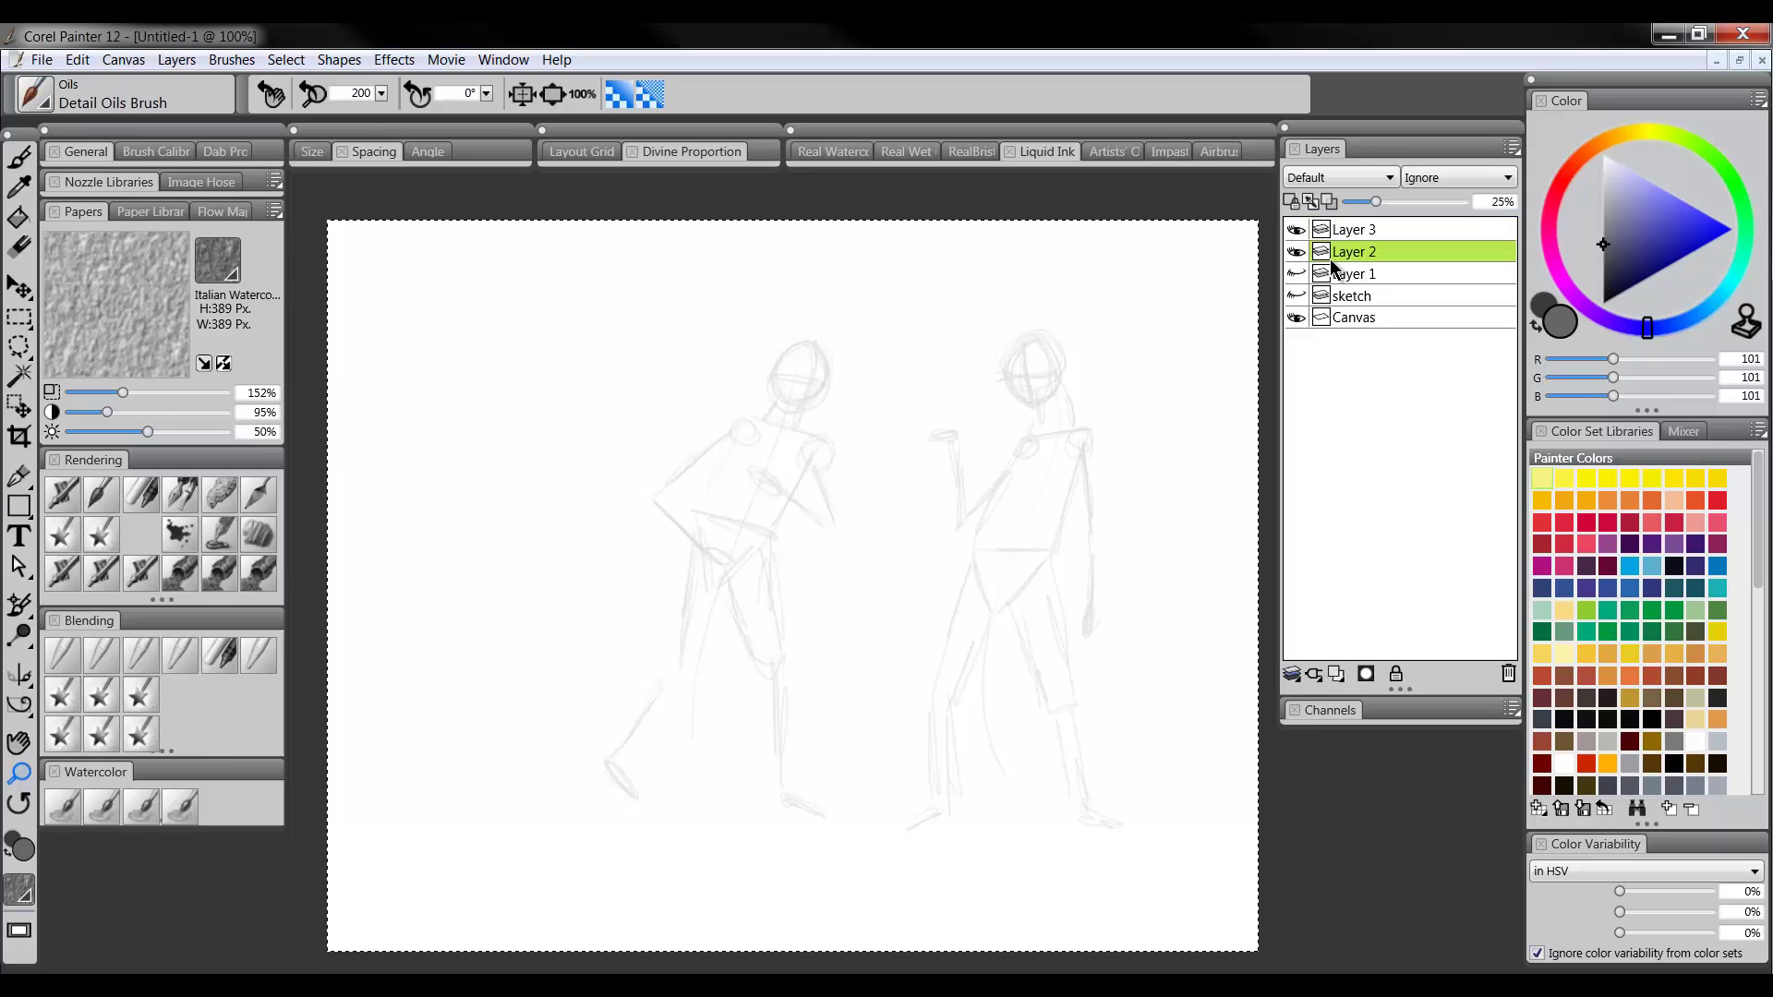
pyautogui.press('Delete')
pyautogui.hotkey('ctrl', 'd')
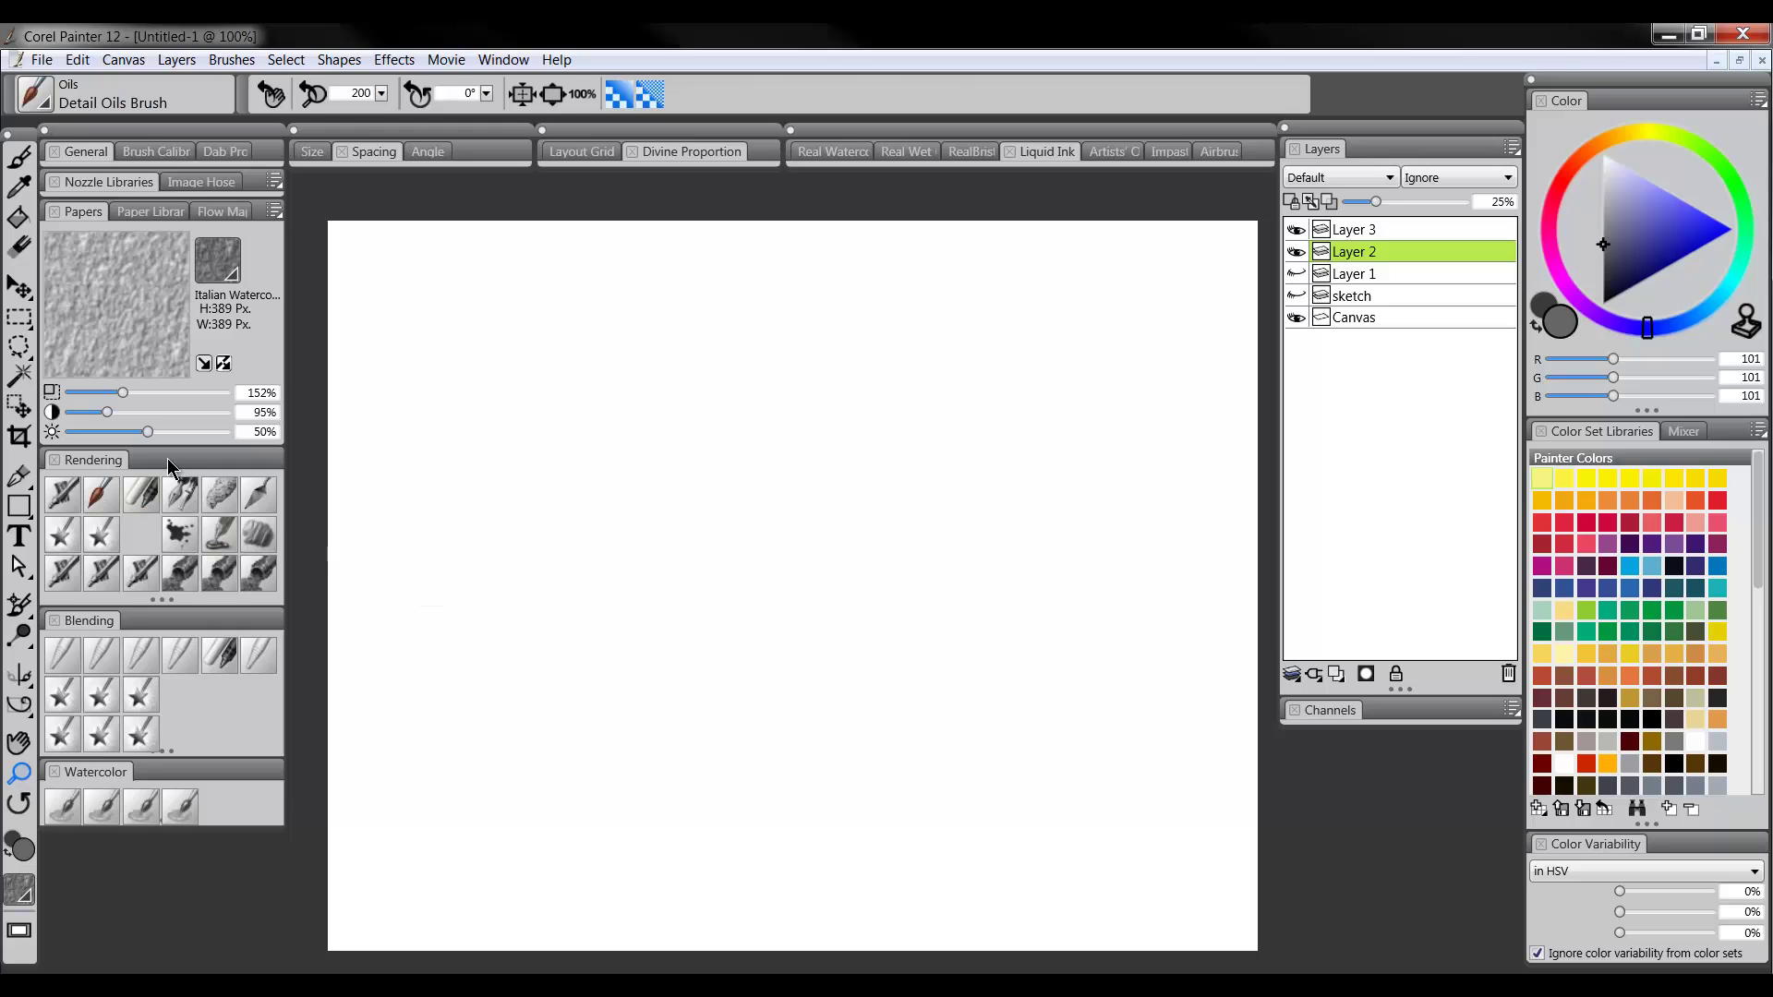
# Draw a horizontal guide line across the canvas, redoing the first attempt
pyautogui.press('b')
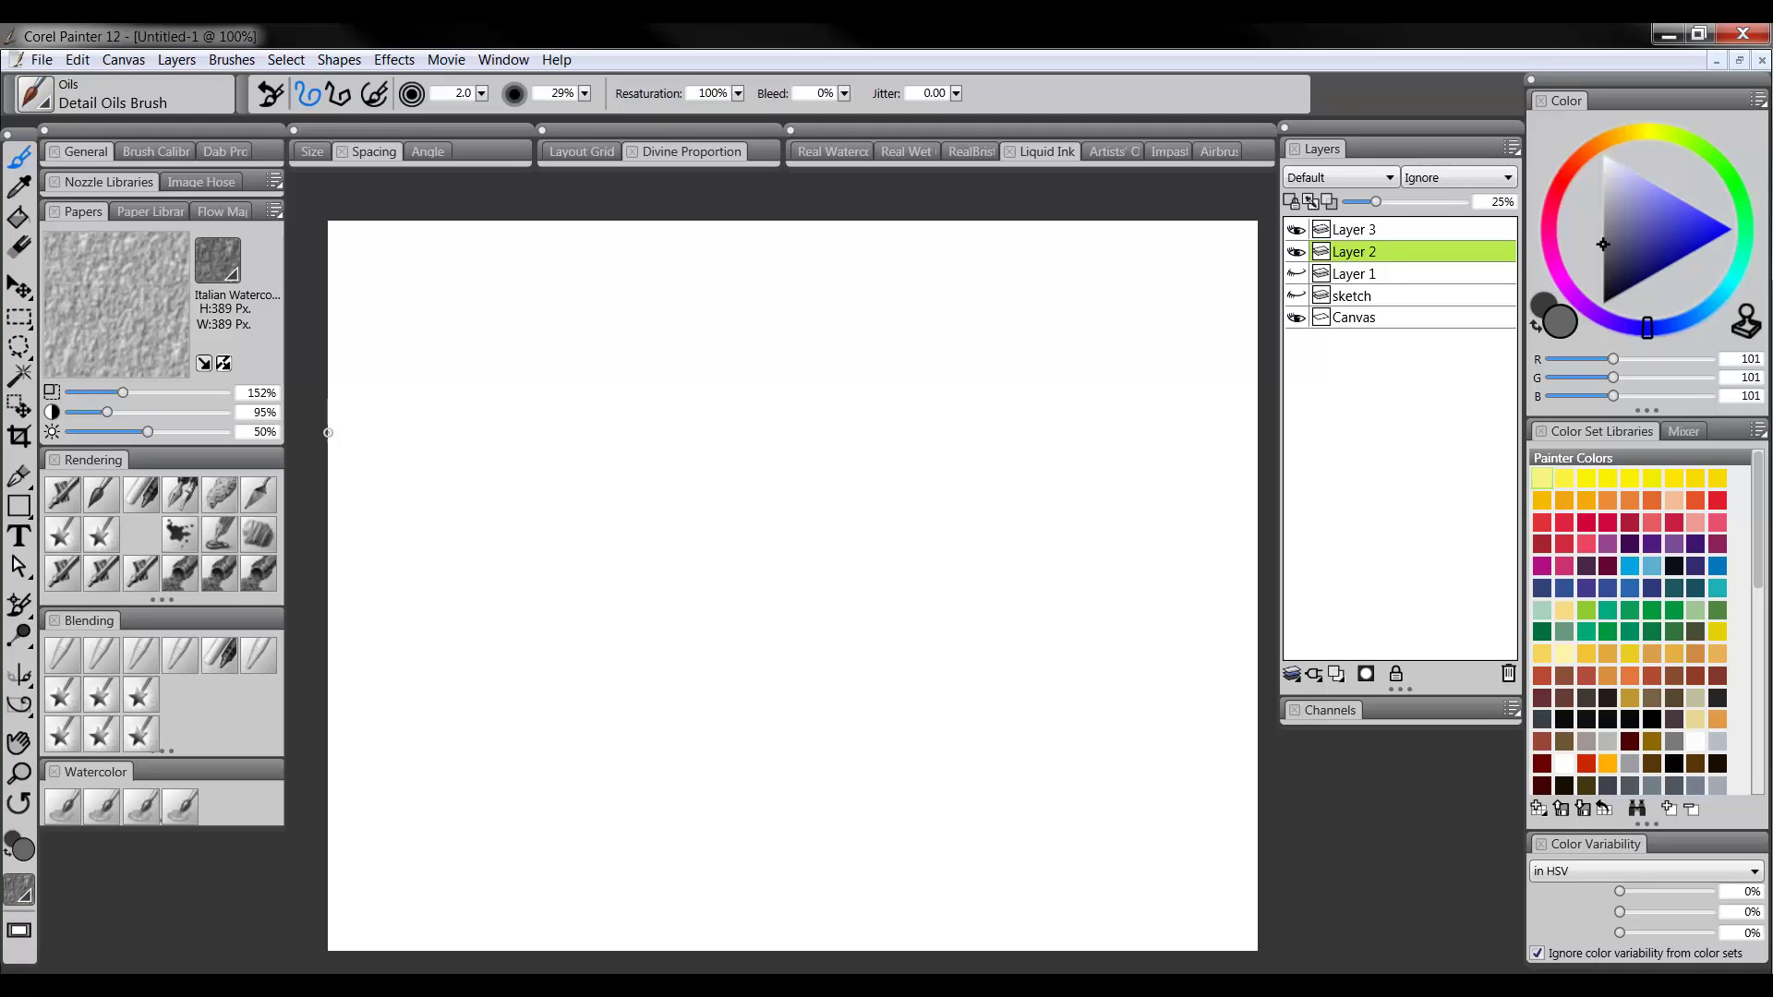
pyautogui.moveTo(424, 437); pyautogui.dragTo(601, 439)
pyautogui.hotkey('ctrl', 'z')
pyautogui.moveTo(330, 415)
pyautogui.mouseDown()
pyautogui.moveTo(847, 418)
pyautogui.moveTo(954, 435)
pyautogui.moveTo(452, 435)
pyautogui.mouseUp()
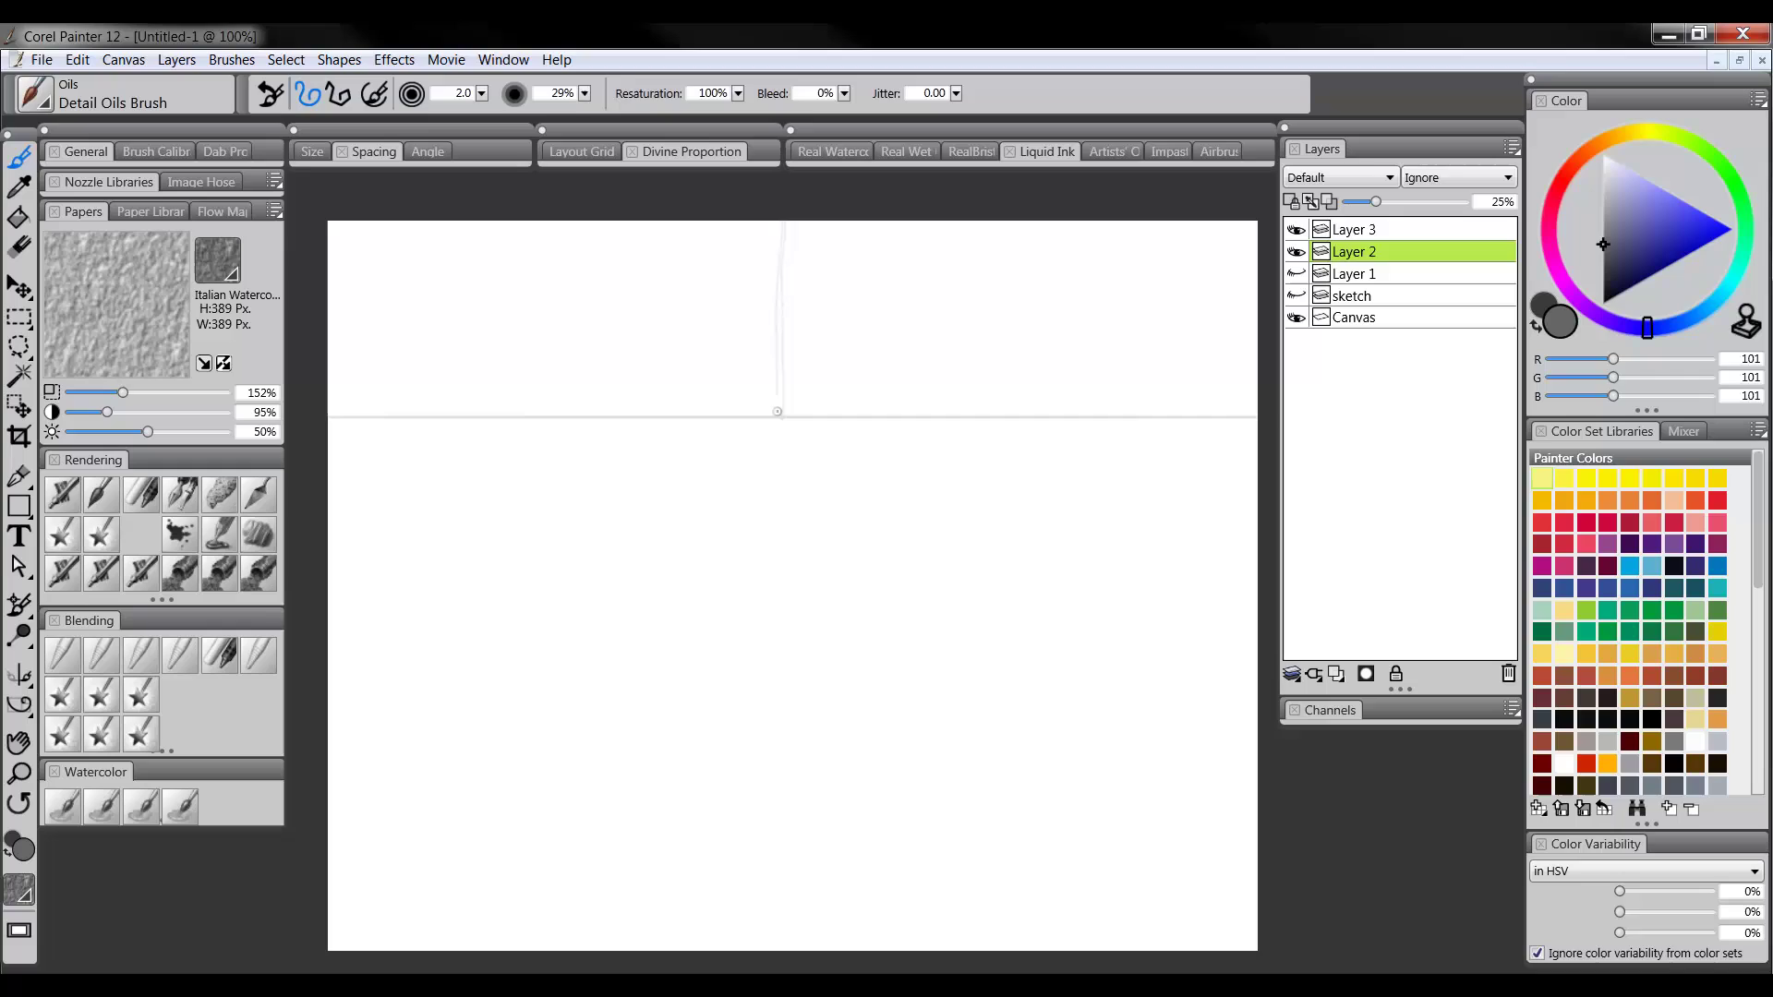
pyautogui.press('z')
pyautogui.press('b')
# Add a vertical and a diagonal guide through the centre, then fade Layer 2 to 9% opacity
pyautogui.moveTo(779, 197); pyautogui.dragTo(793, 905)
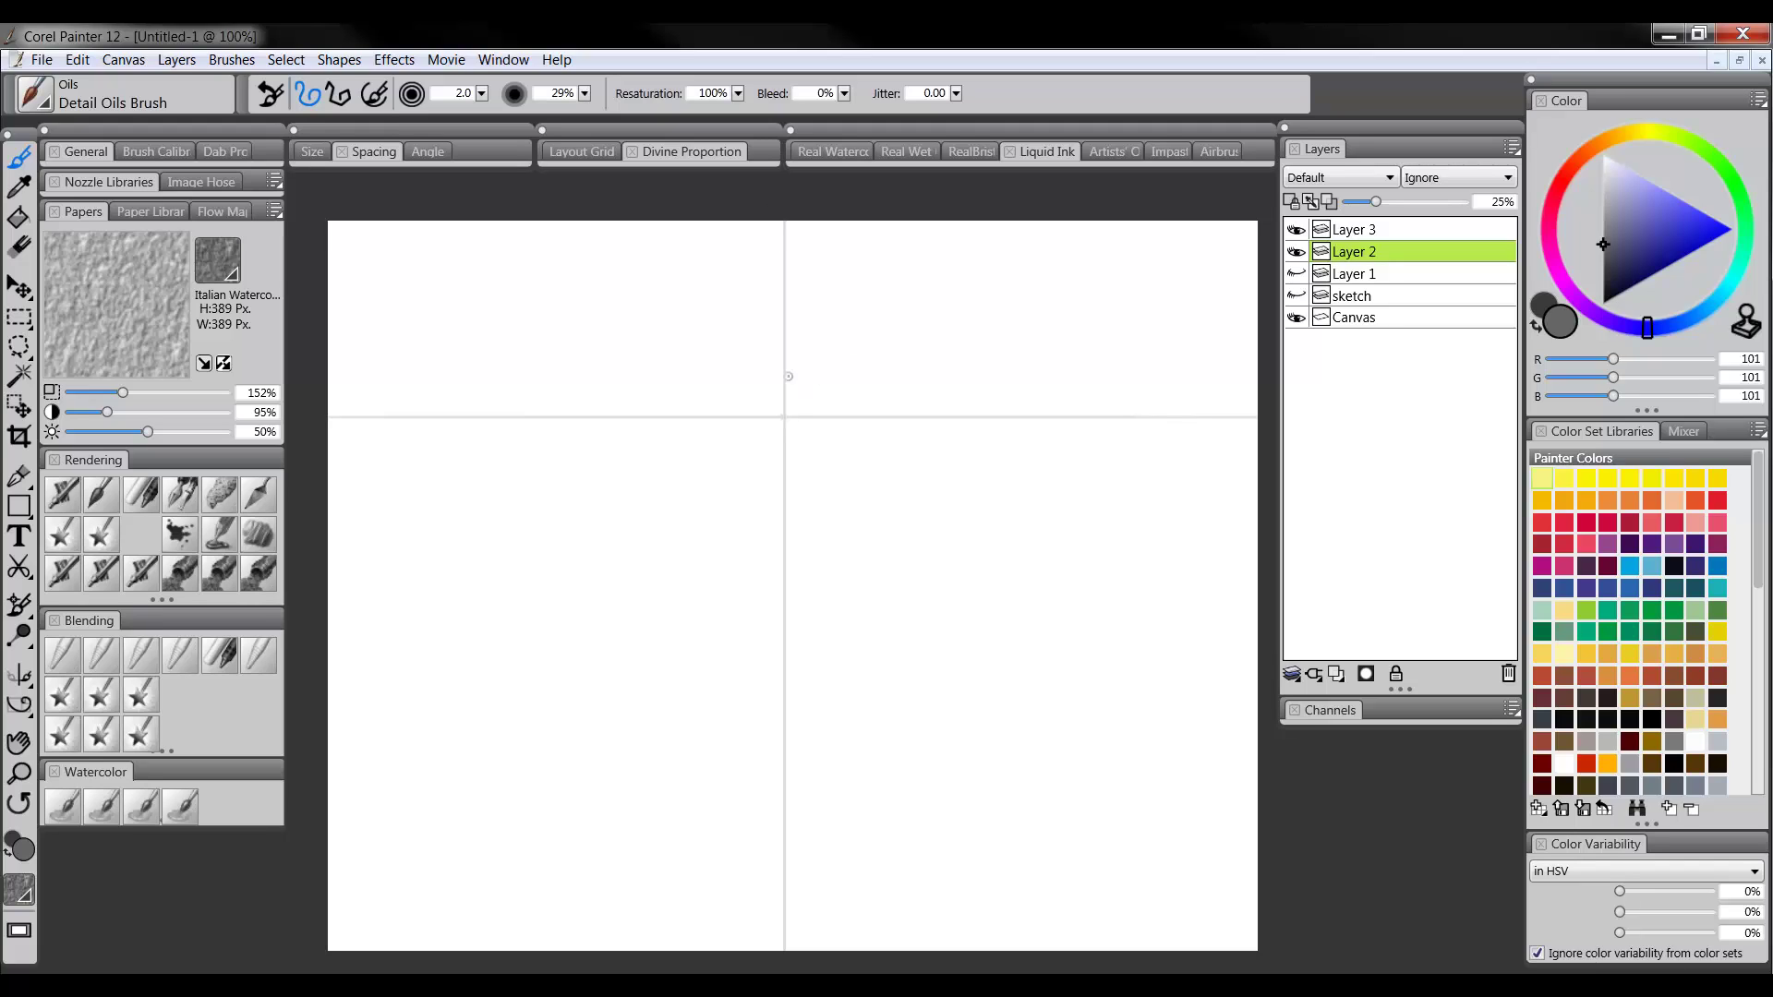
pyautogui.moveTo(980, 219); pyautogui.dragTo(429, 771)
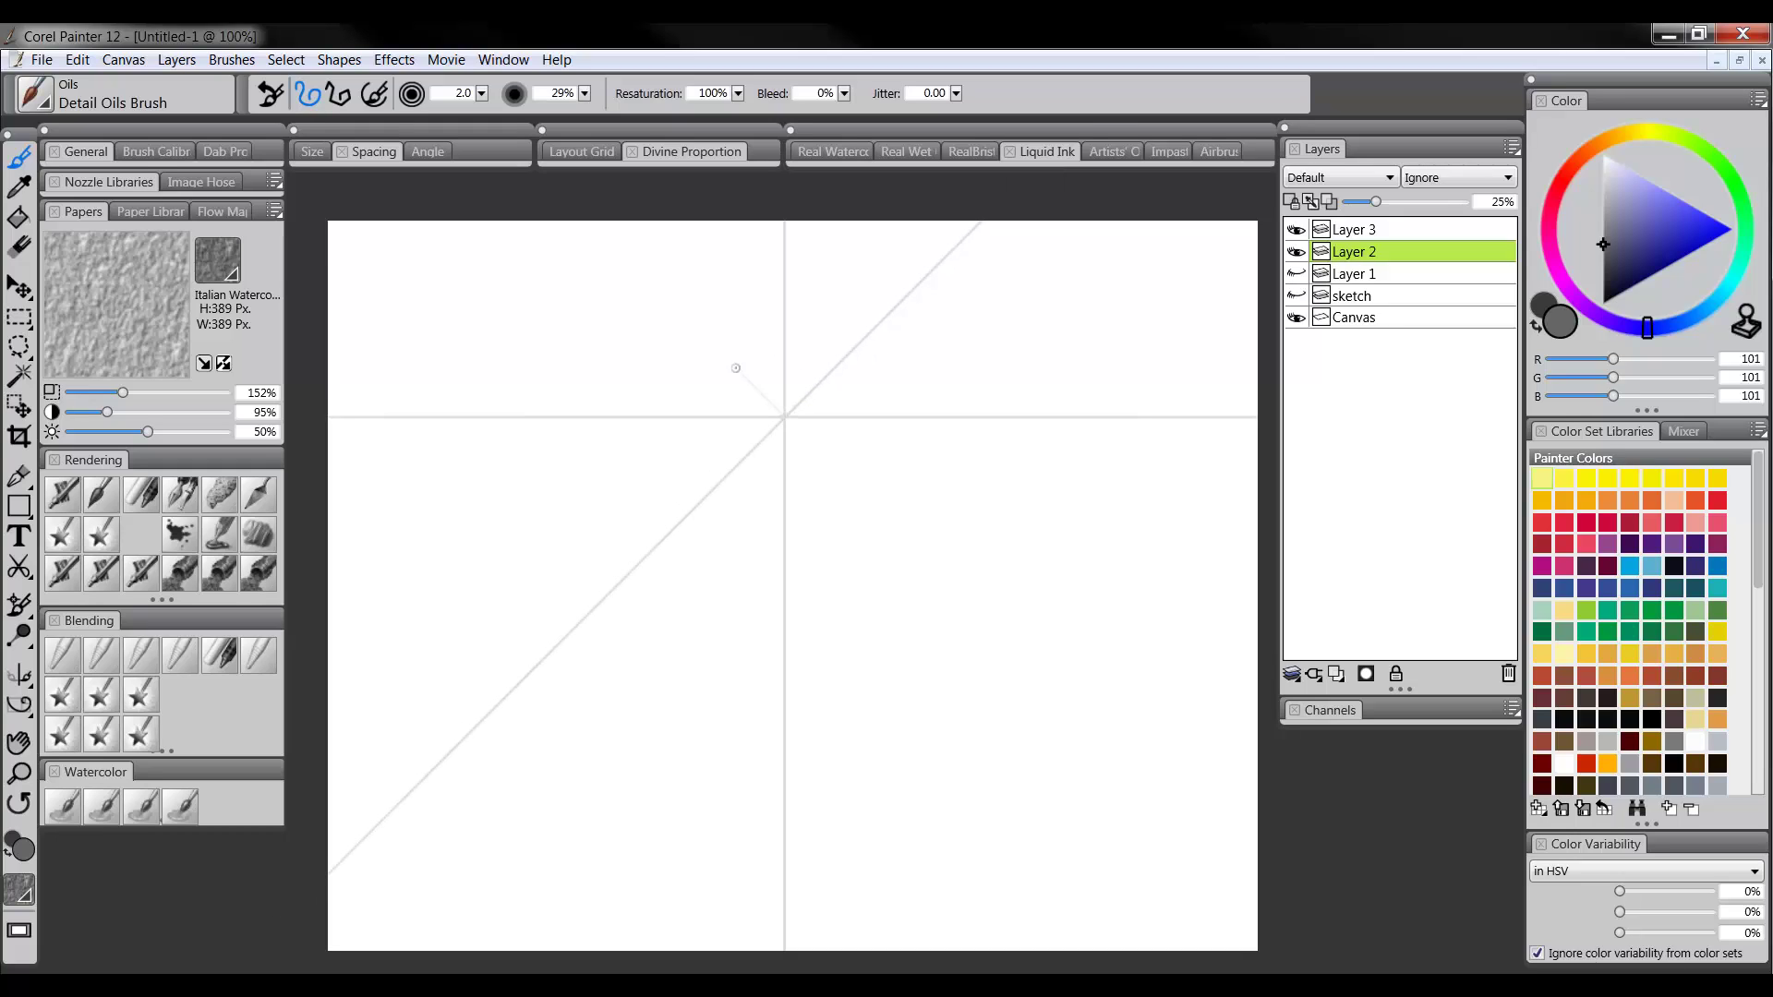
pyautogui.moveTo(884, 529); pyautogui.dragTo(1200, 834)
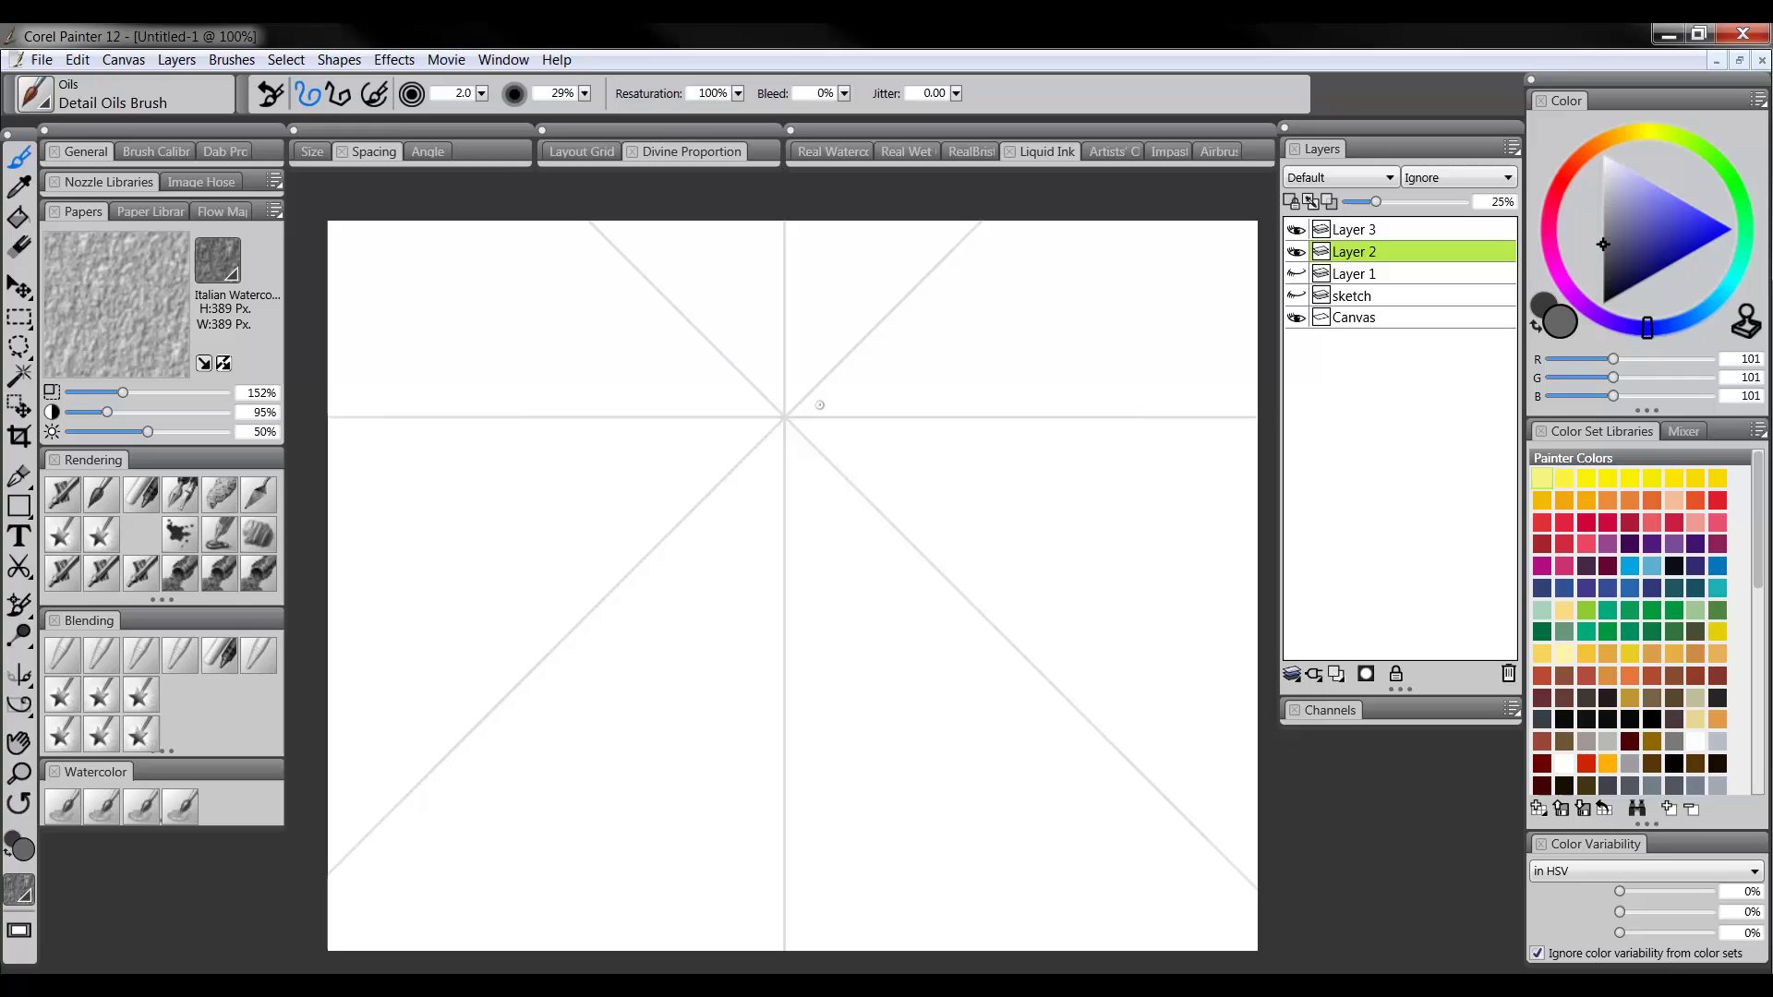
pyautogui.moveTo(1375, 201); pyautogui.dragTo(1357, 200)
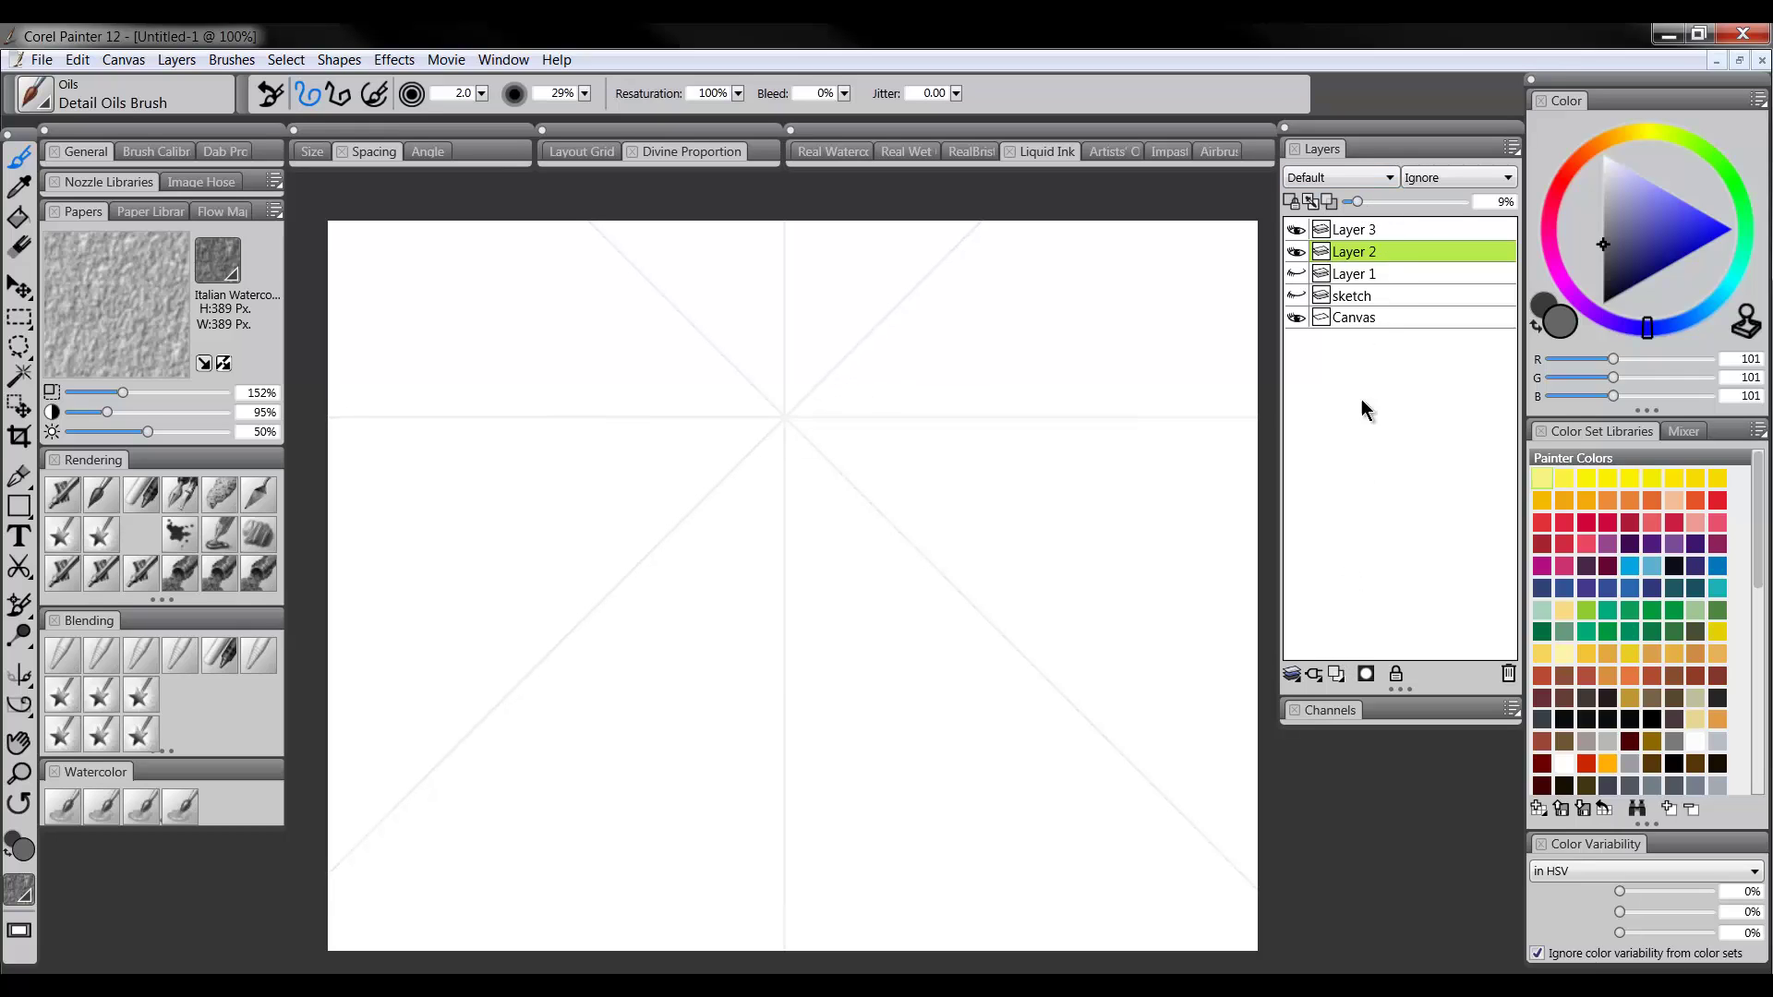
# On Layer 3, draw the horizon, two road edges from the centre vanishing point, and centre-line dashes
pyautogui.click(1364, 231)
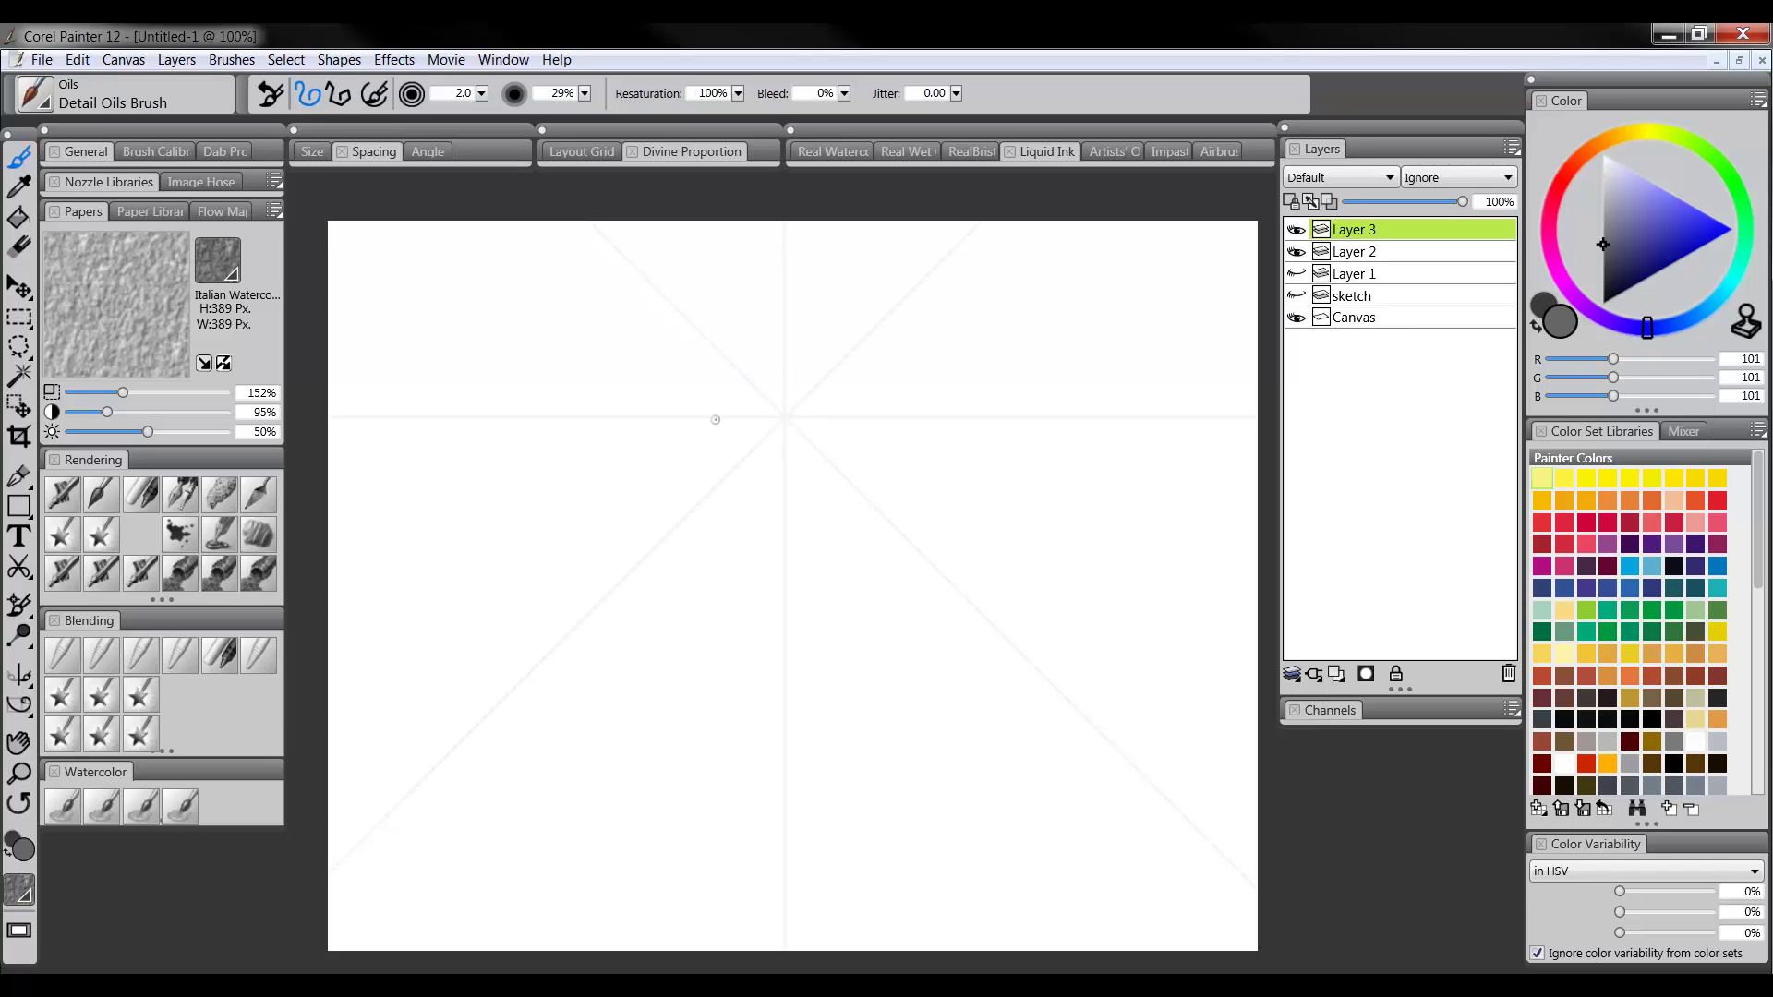
pyautogui.moveTo(333, 418); pyautogui.dragTo(1262, 421)
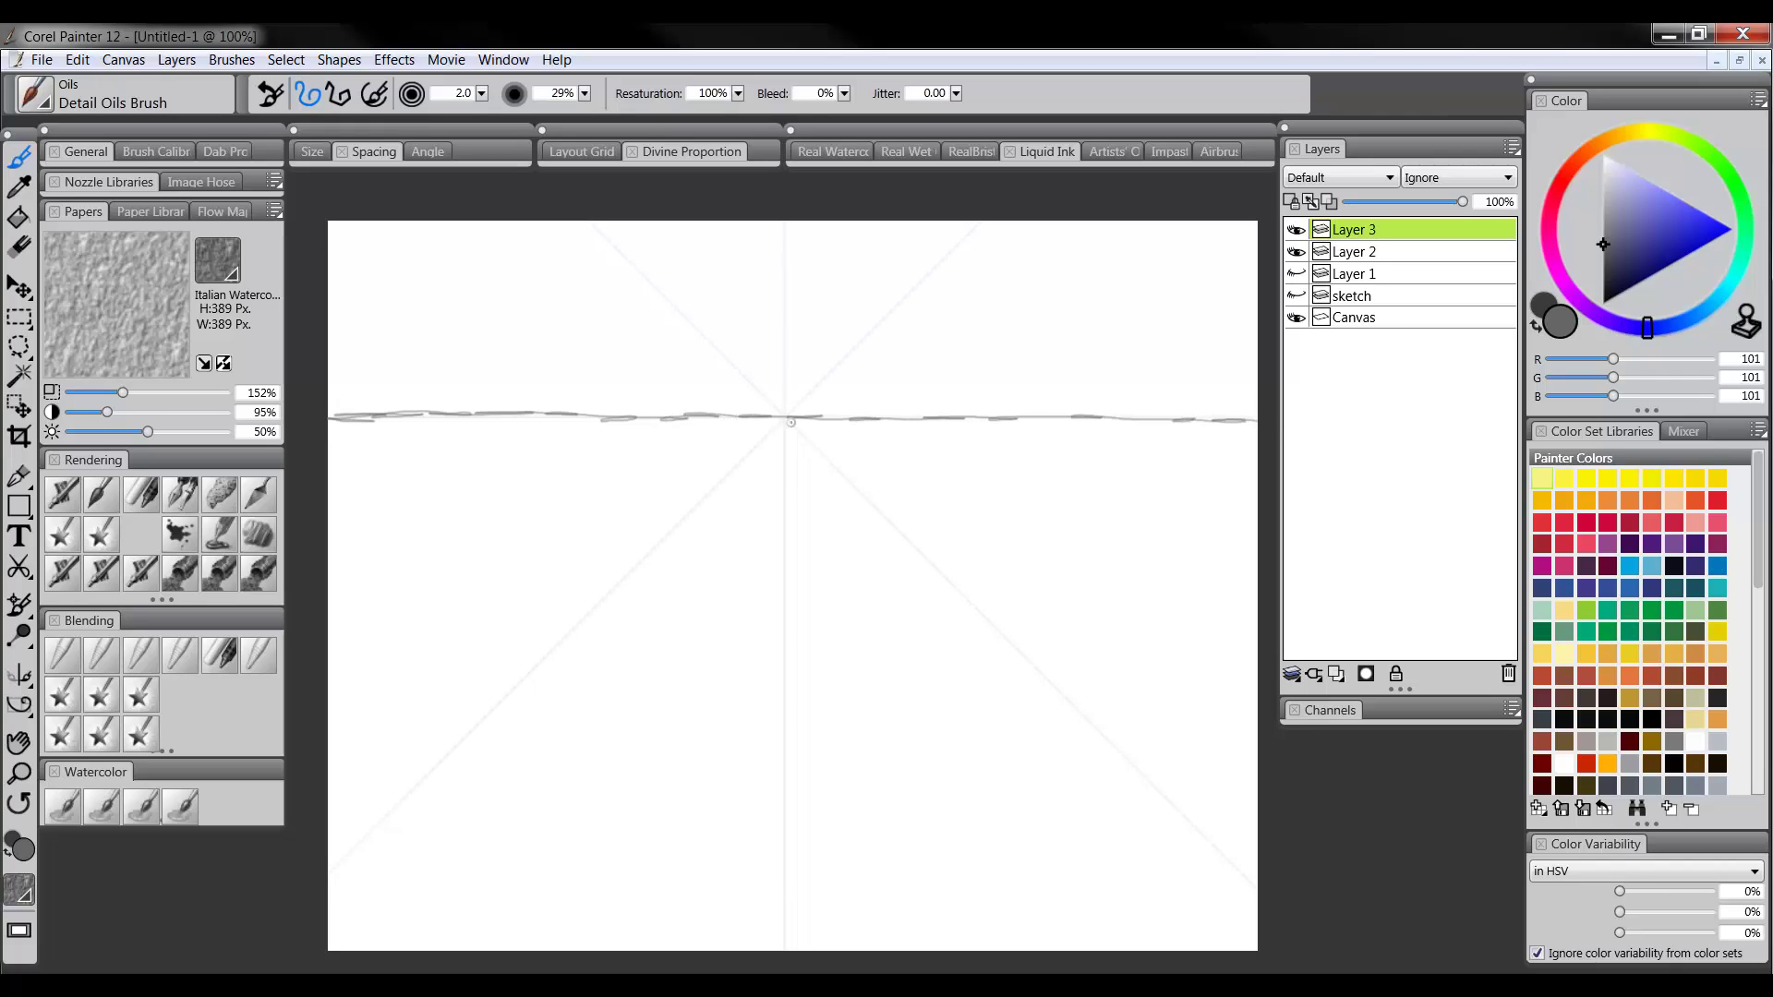
pyautogui.moveTo(782, 420); pyautogui.dragTo(330, 873)
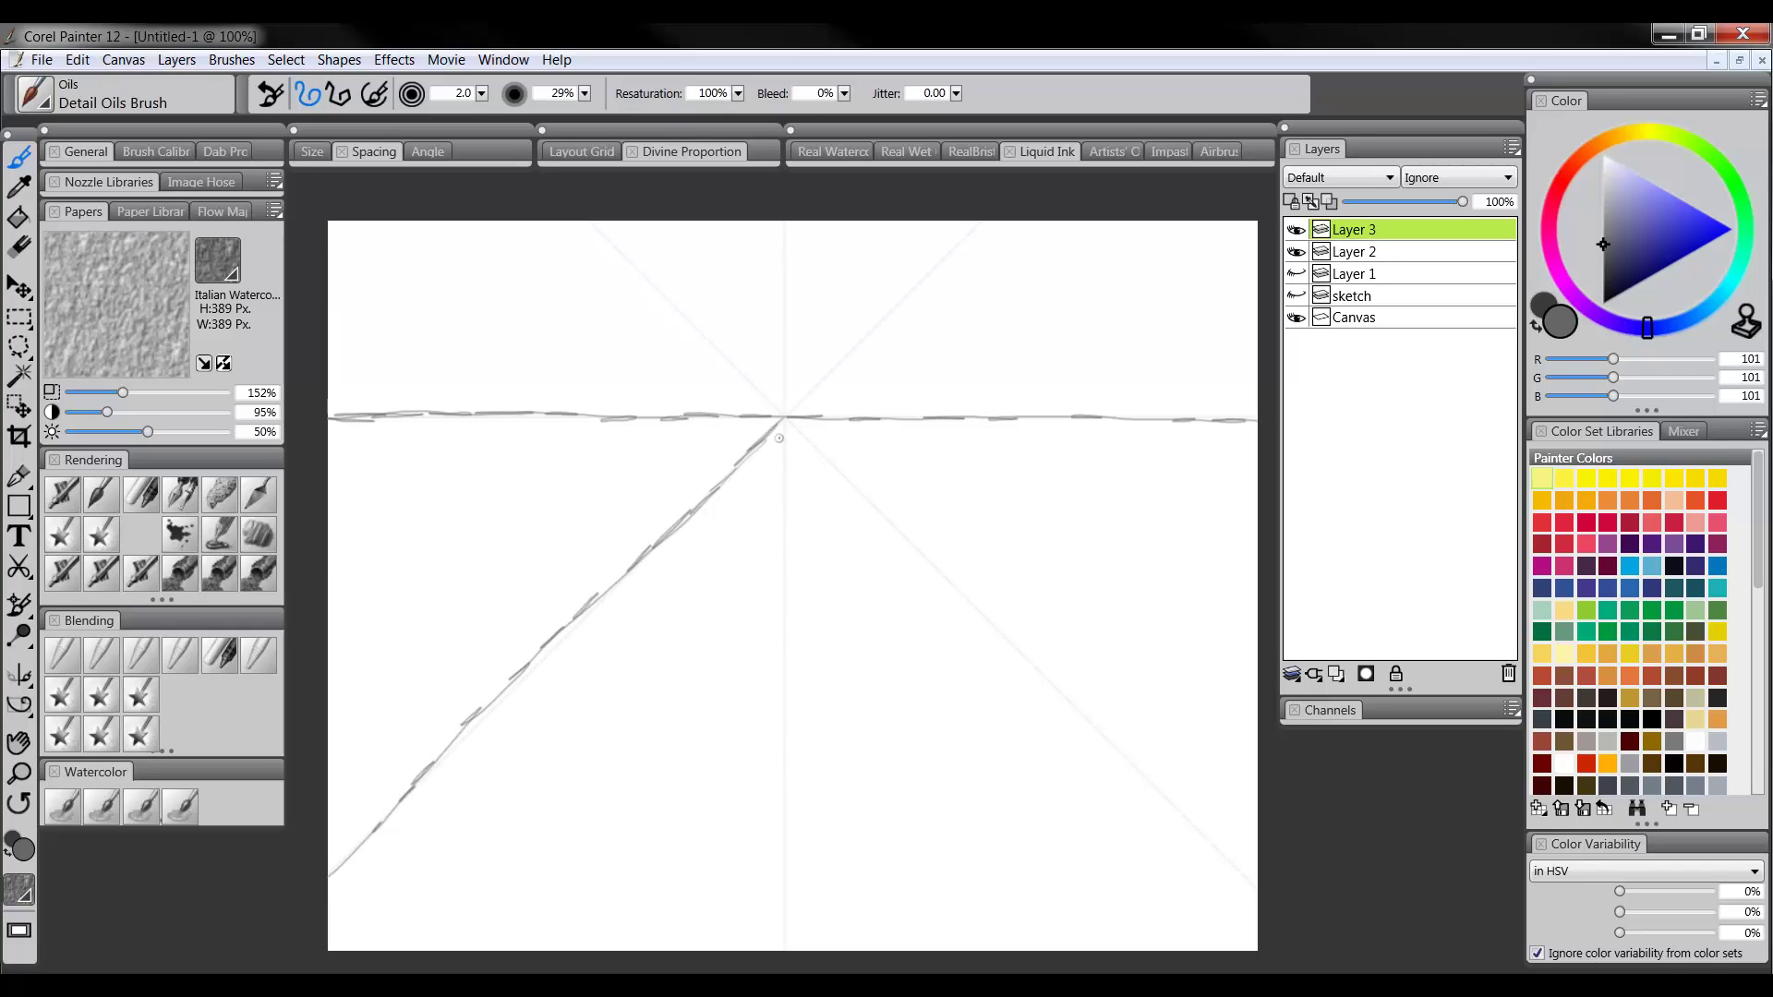
pyautogui.moveTo(786, 422); pyautogui.dragTo(1306, 895)
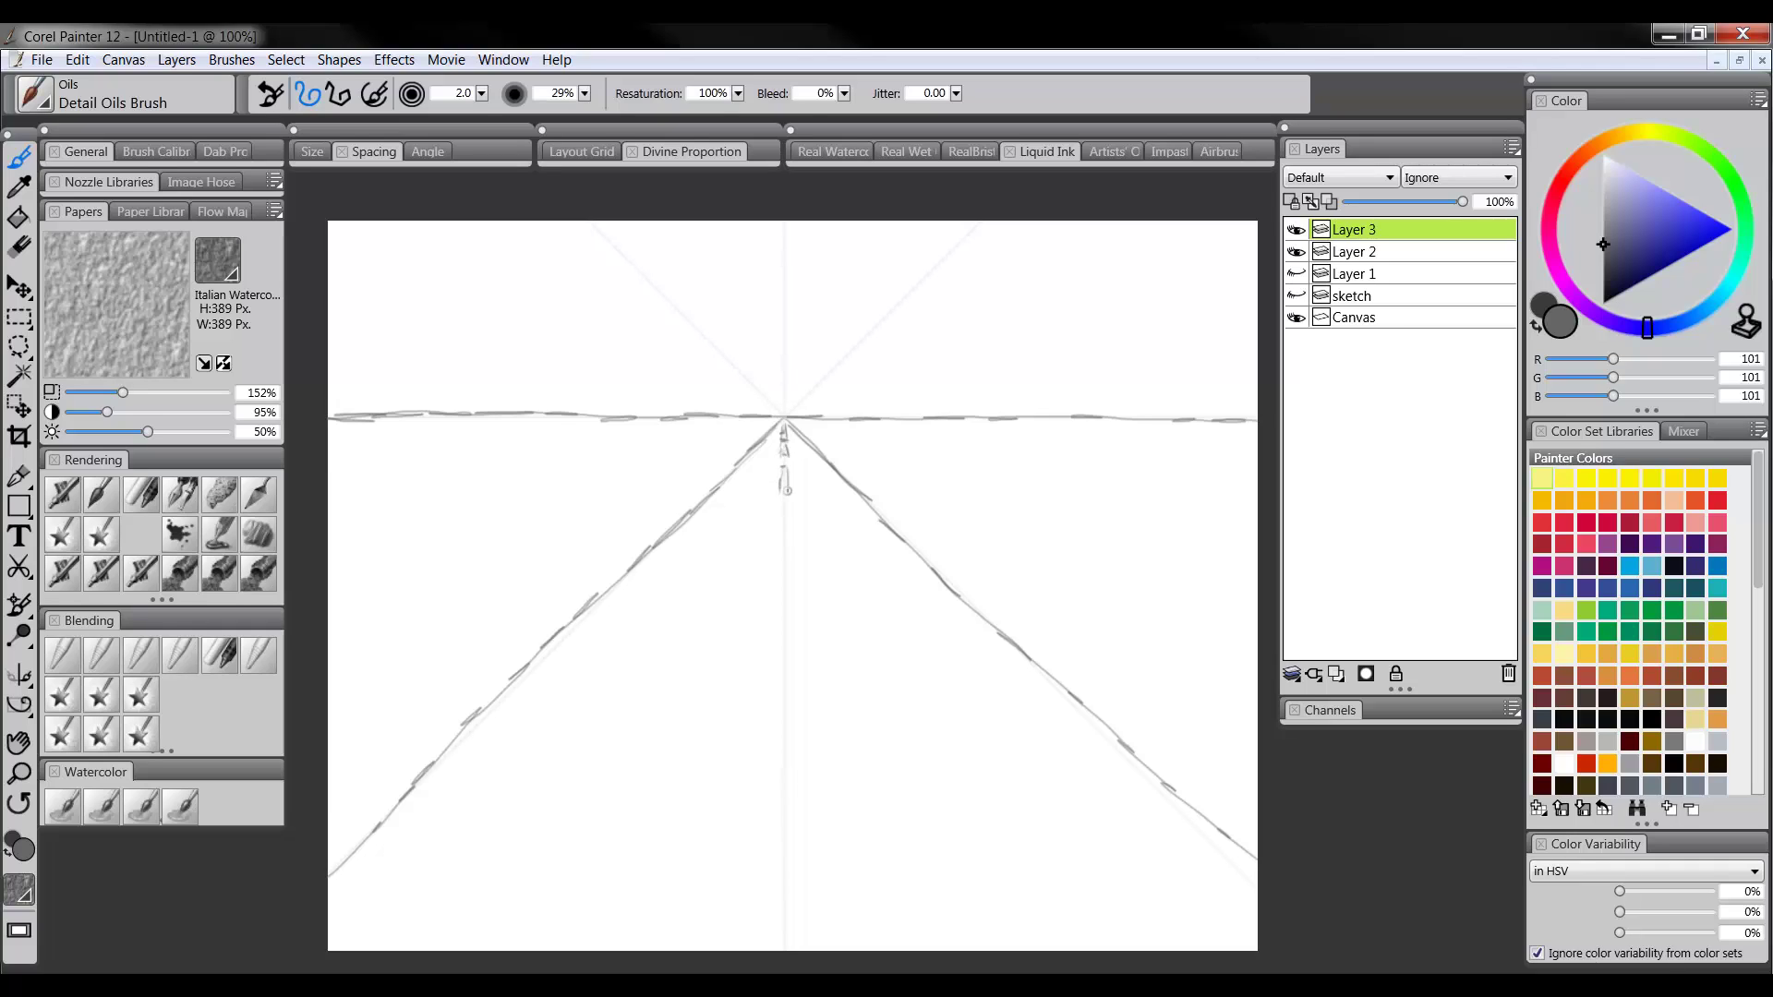
pyautogui.moveTo(778, 538); pyautogui.dragTo(779, 626)
pyautogui.moveTo(776, 740)
pyautogui.mouseDown()
pyautogui.moveTo(781, 689)
pyautogui.moveTo(799, 729)
pyautogui.moveTo(763, 791)
pyautogui.mouseUp()
pyautogui.moveTo(780, 678)
pyautogui.mouseDown()
pyautogui.moveTo(796, 784)
pyautogui.moveTo(766, 774)
pyautogui.mouseUp()
pyautogui.moveTo(800, 843)
pyautogui.mouseDown()
pyautogui.moveTo(771, 851)
pyautogui.moveTo(757, 949)
pyautogui.moveTo(801, 950)
pyautogui.mouseUp()
pyautogui.moveTo(810, 864); pyautogui.dragTo(815, 949)
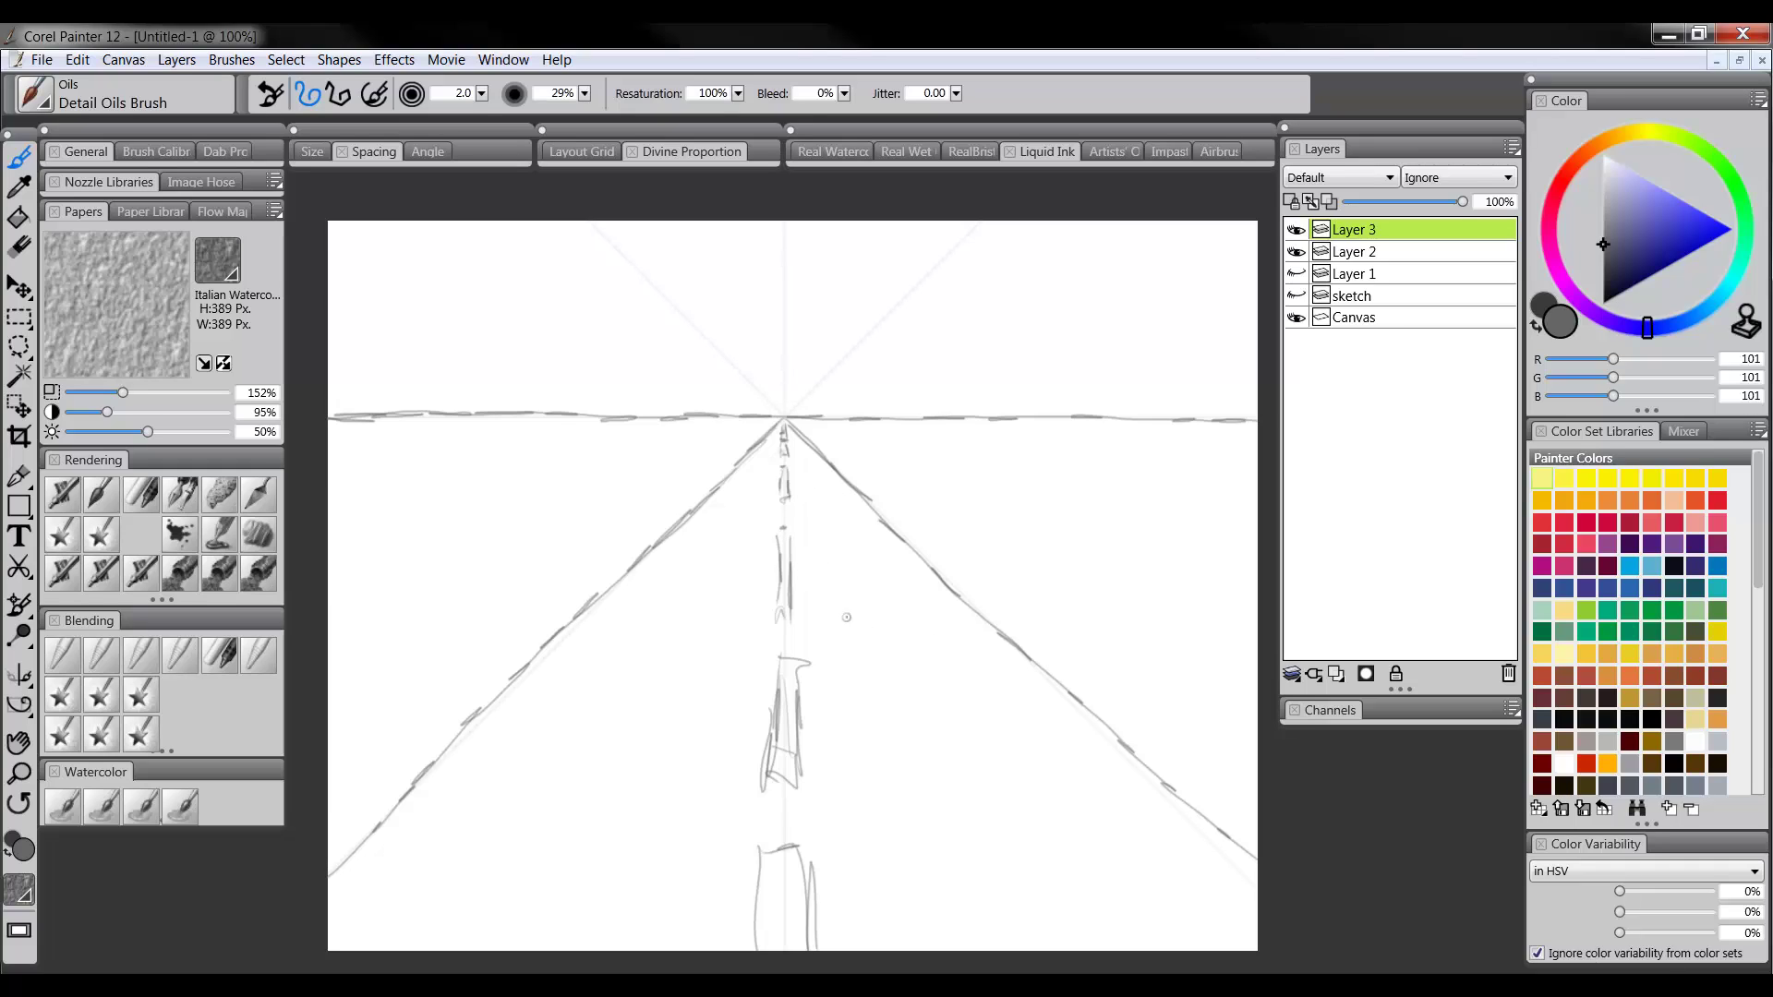
# Draw the car's box body, wheels, rear window, top details and grinning face right of centre
pyautogui.moveTo(845, 615); pyautogui.dragTo(942, 613)
pyautogui.moveTo(837, 620); pyautogui.dragTo(891, 763)
pyautogui.moveTo(937, 623); pyautogui.dragTo(1004, 749)
pyautogui.moveTo(888, 762); pyautogui.dragTo(1012, 755)
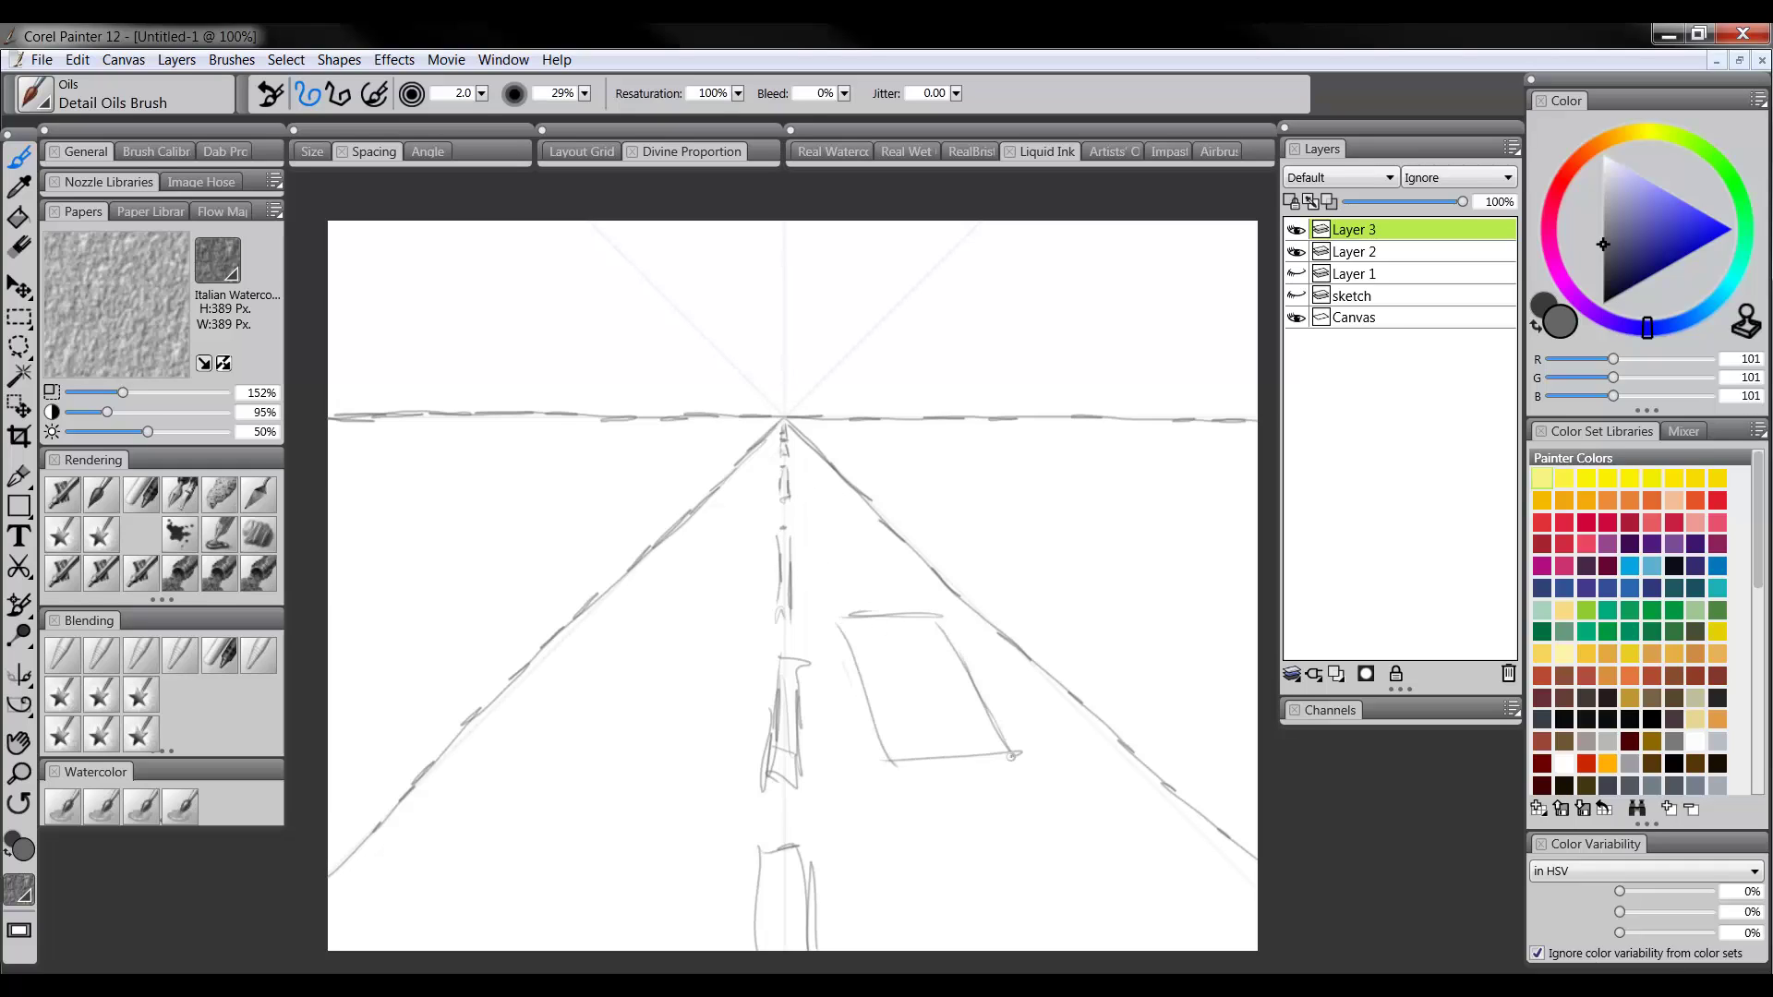
pyautogui.moveTo(853, 619)
pyautogui.mouseDown()
pyautogui.moveTo(846, 672)
pyautogui.moveTo(900, 761)
pyautogui.moveTo(865, 628)
pyautogui.moveTo(912, 740)
pyautogui.moveTo(949, 609)
pyautogui.moveTo(976, 702)
pyautogui.moveTo(1006, 718)
pyautogui.moveTo(913, 701)
pyautogui.mouseUp()
pyautogui.moveTo(914, 711); pyautogui.dragTo(989, 699)
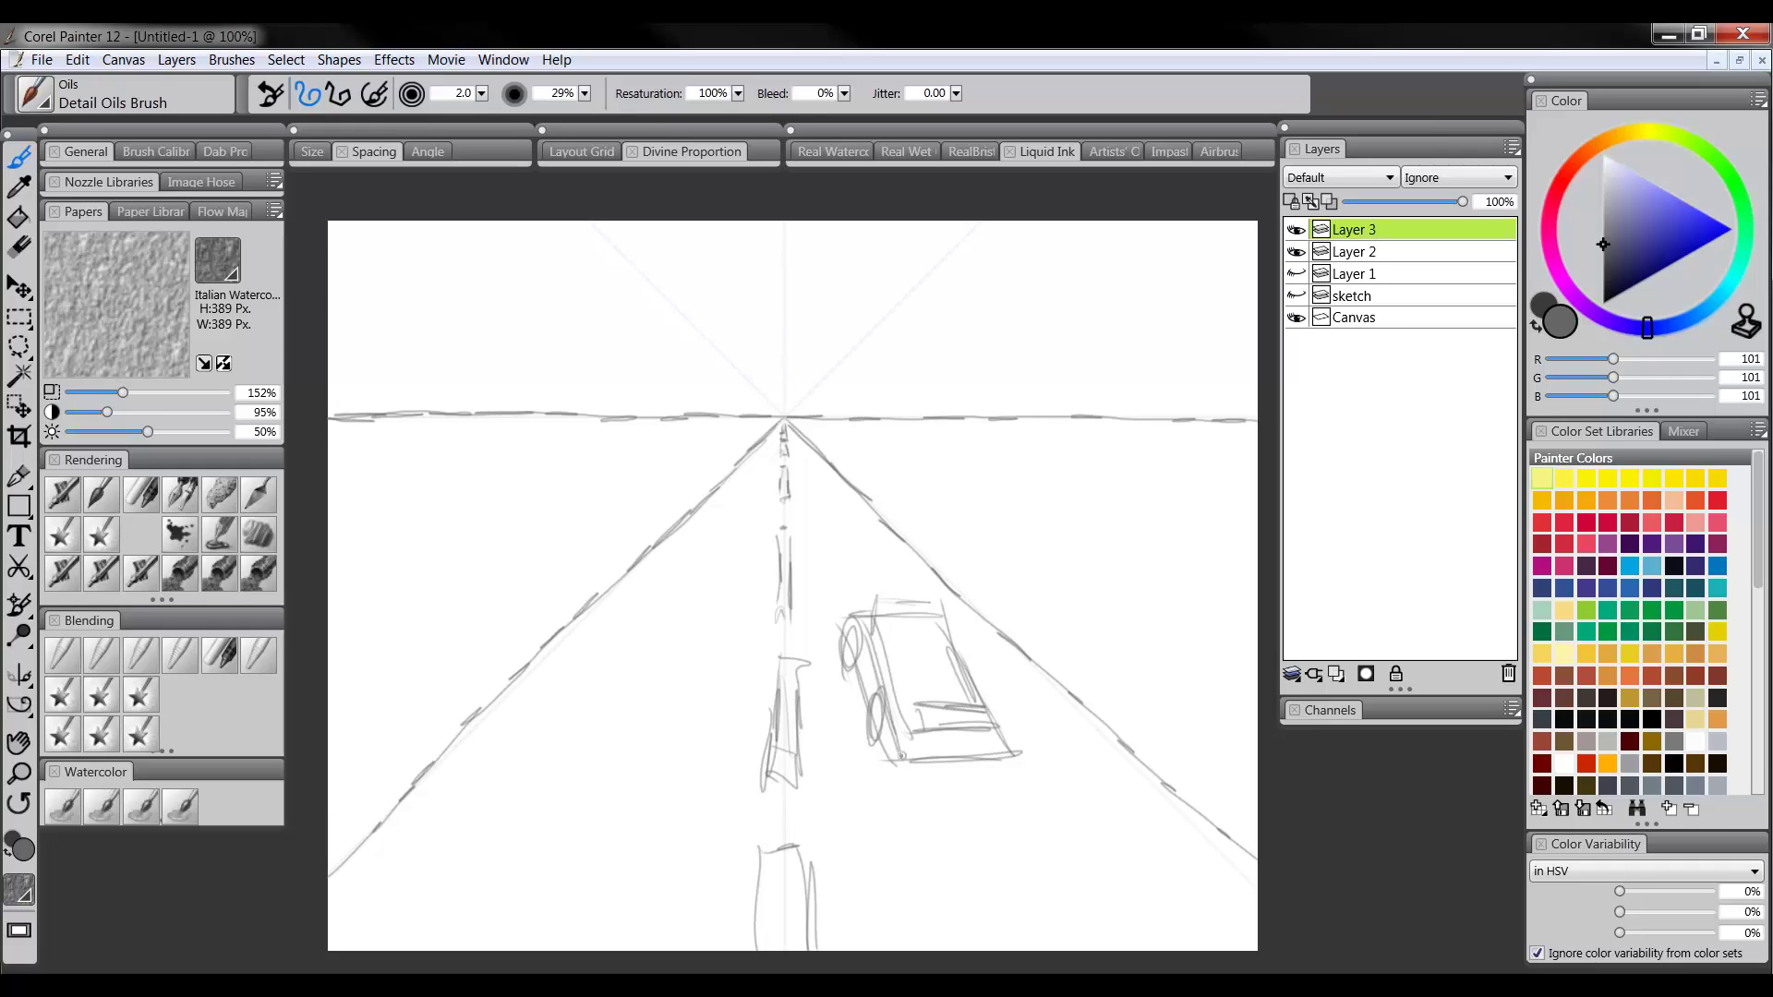
pyautogui.moveTo(1012, 760); pyautogui.dragTo(891, 767)
pyautogui.moveTo(914, 598); pyautogui.dragTo(868, 604)
pyautogui.moveTo(902, 702)
pyautogui.mouseDown()
pyautogui.moveTo(914, 652)
pyautogui.moveTo(931, 698)
pyautogui.moveTo(969, 705)
pyautogui.moveTo(920, 681)
pyautogui.moveTo(960, 645)
pyautogui.moveTo(970, 659)
pyautogui.moveTo(979, 630)
pyautogui.mouseUp()
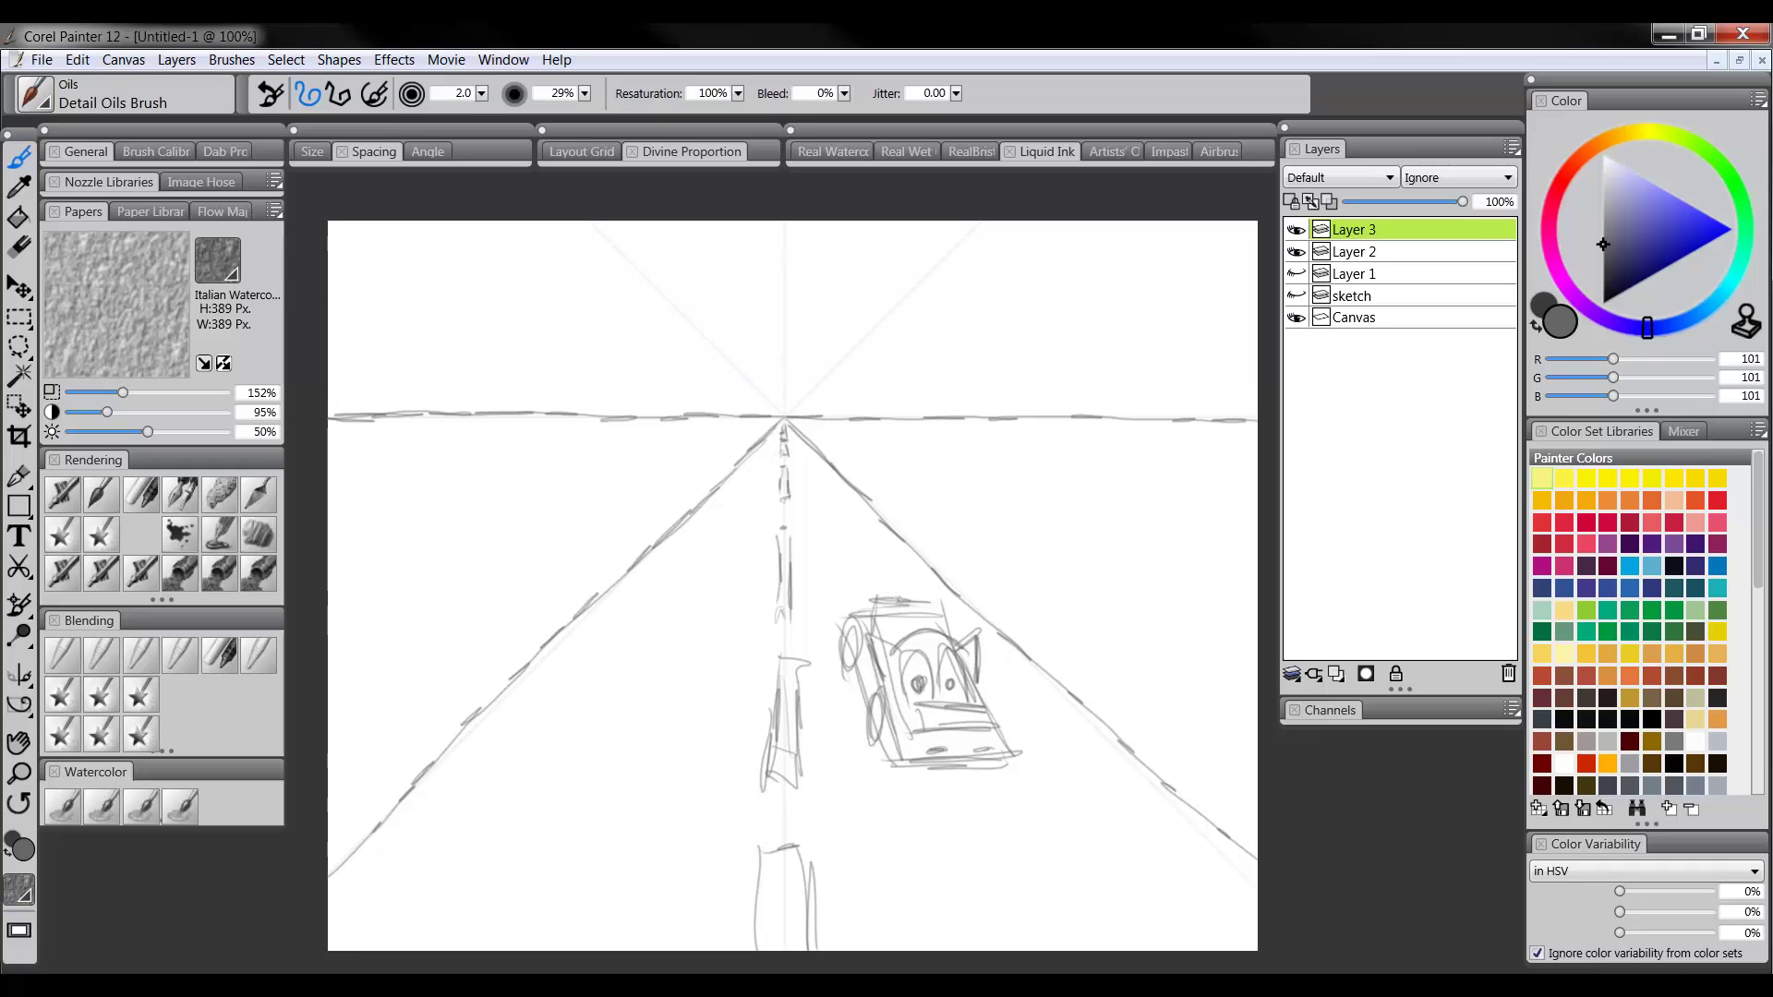
pyautogui.moveTo(884, 609)
pyautogui.mouseDown()
pyautogui.moveTo(894, 582)
pyautogui.moveTo(928, 571)
pyautogui.mouseUp()
pyautogui.moveTo(945, 771); pyautogui.dragTo(972, 764)
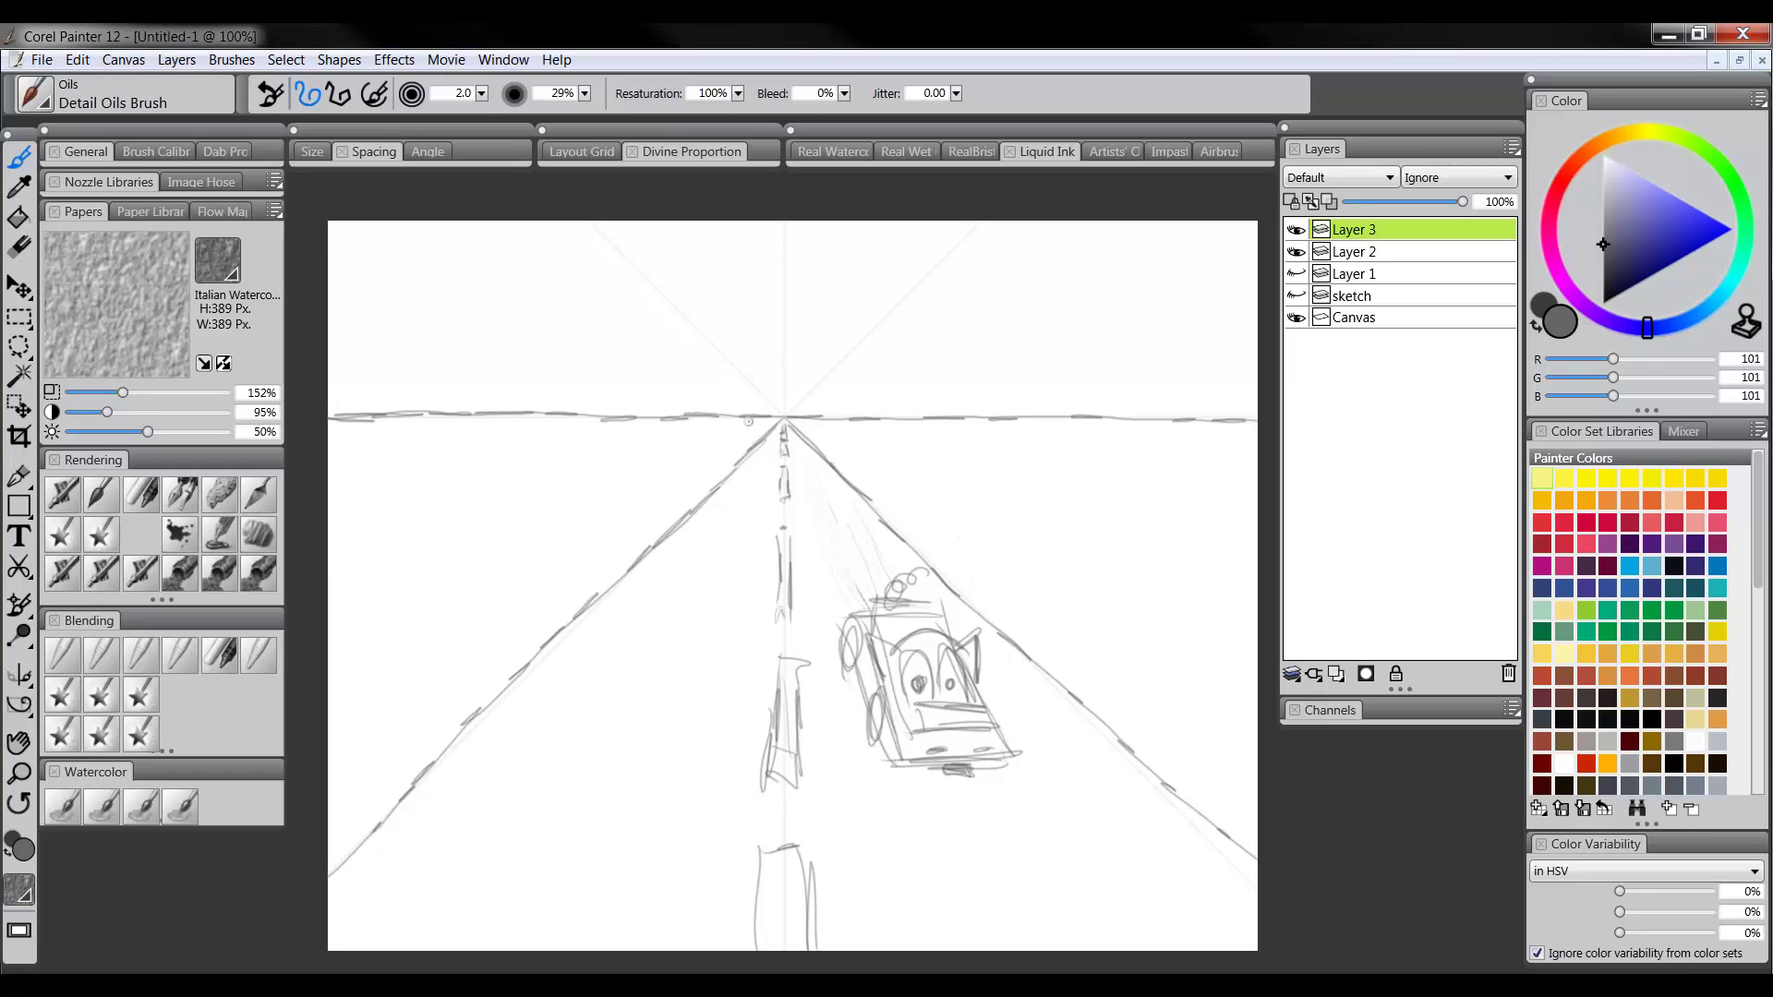
# Draw a left perspective guide and scribble trees with trunks that shrink toward the vanishing point
pyautogui.moveTo(765, 422); pyautogui.dragTo(407, 558)
pyautogui.moveTo(739, 428); pyautogui.dragTo(752, 423)
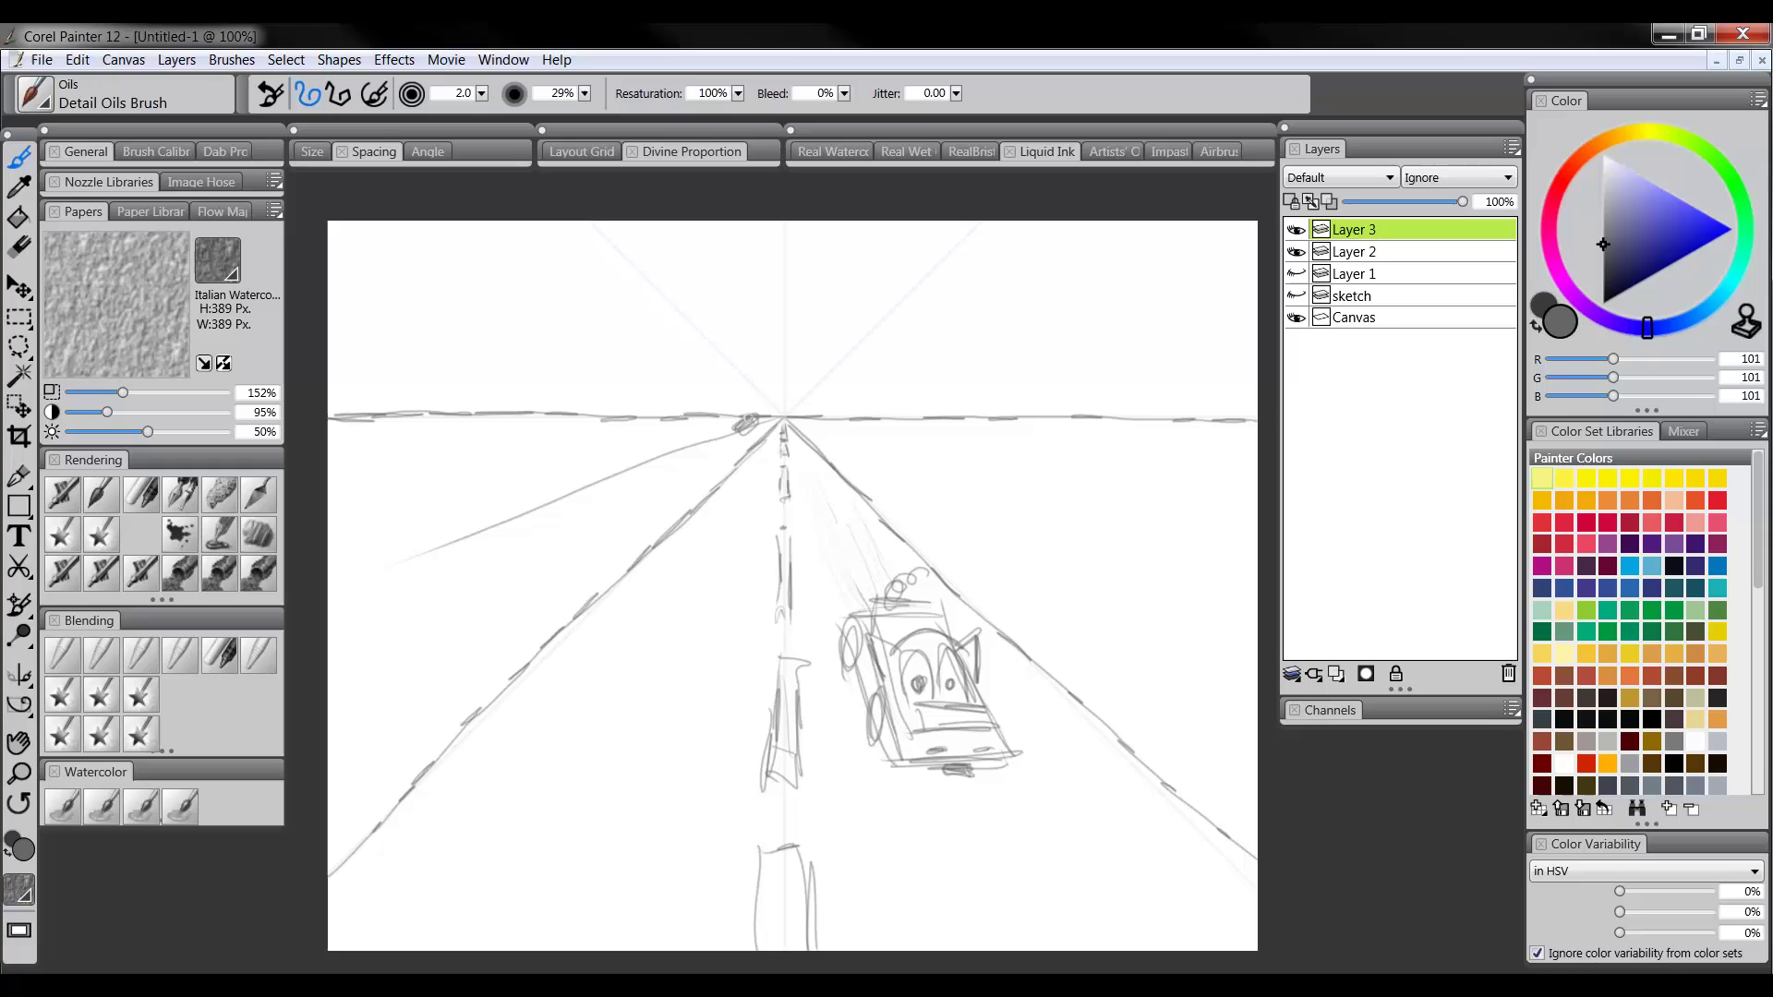
pyautogui.moveTo(658, 454); pyautogui.dragTo(687, 449)
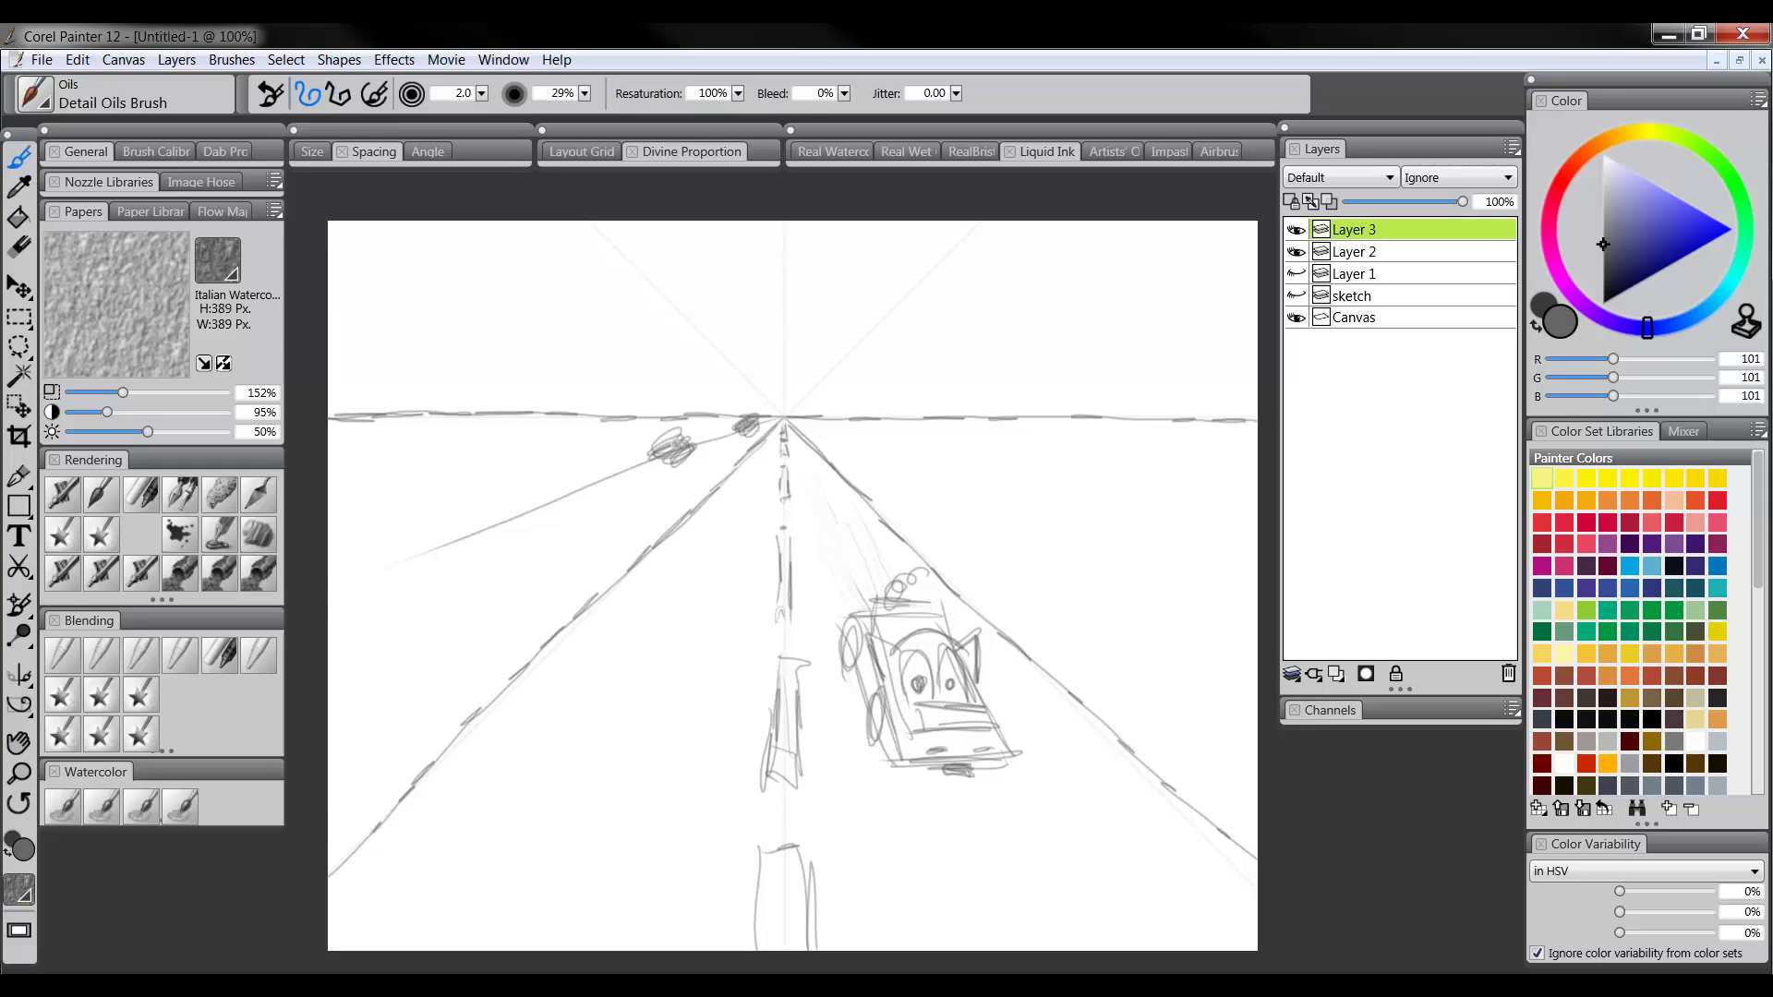
pyautogui.moveTo(591, 490); pyautogui.dragTo(558, 466)
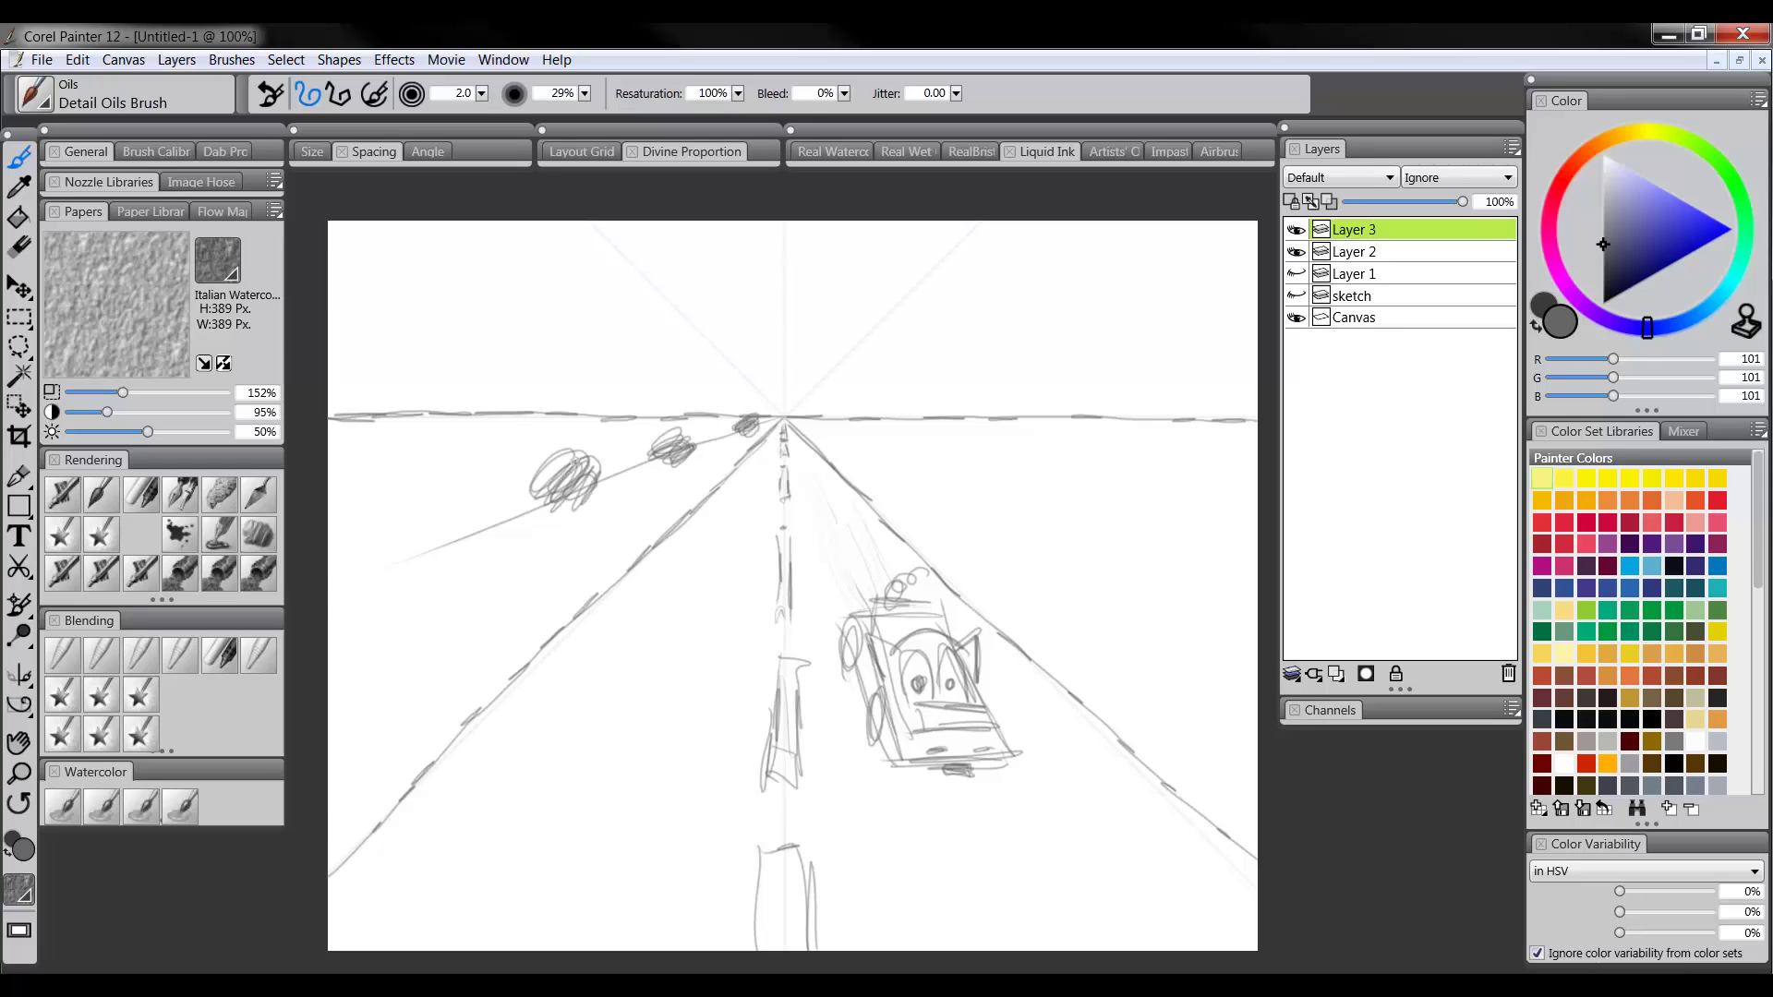
pyautogui.moveTo(443, 531)
pyautogui.mouseDown()
pyautogui.moveTo(410, 581)
pyautogui.moveTo(445, 529)
pyautogui.moveTo(414, 518)
pyautogui.moveTo(380, 543)
pyautogui.moveTo(446, 496)
pyautogui.moveTo(430, 637)
pyautogui.moveTo(423, 637)
pyautogui.mouseUp()
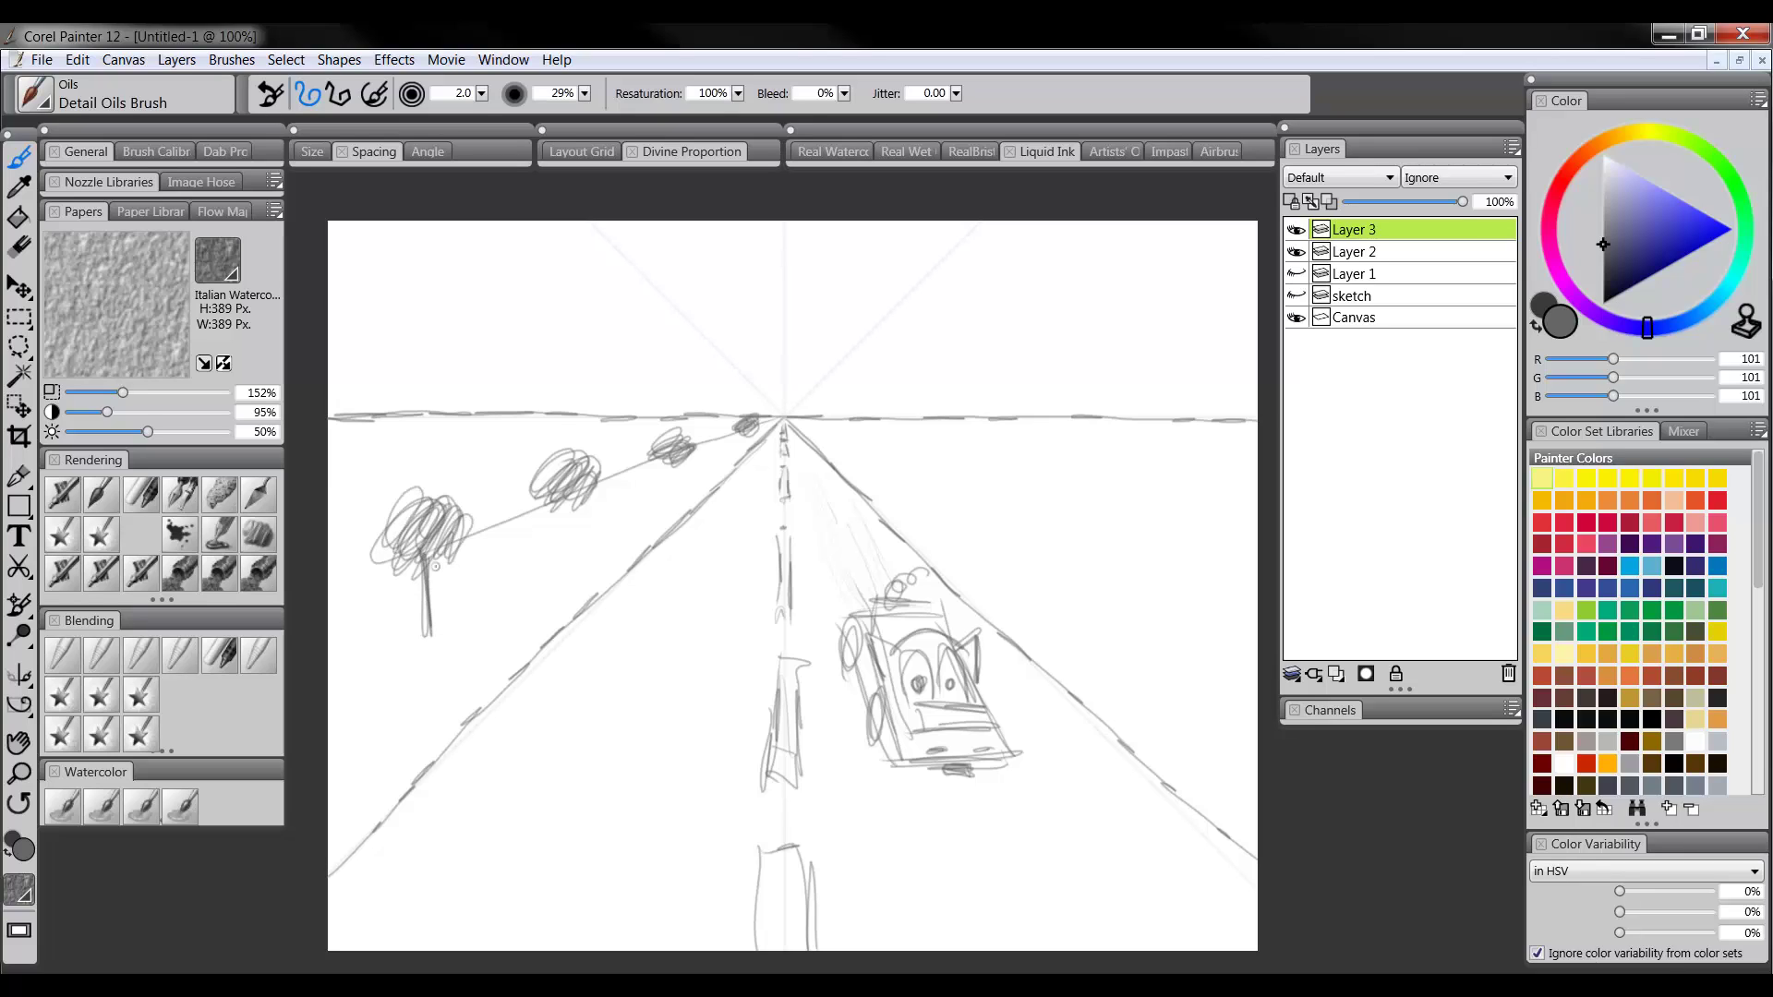
pyautogui.moveTo(577, 480); pyautogui.dragTo(572, 552)
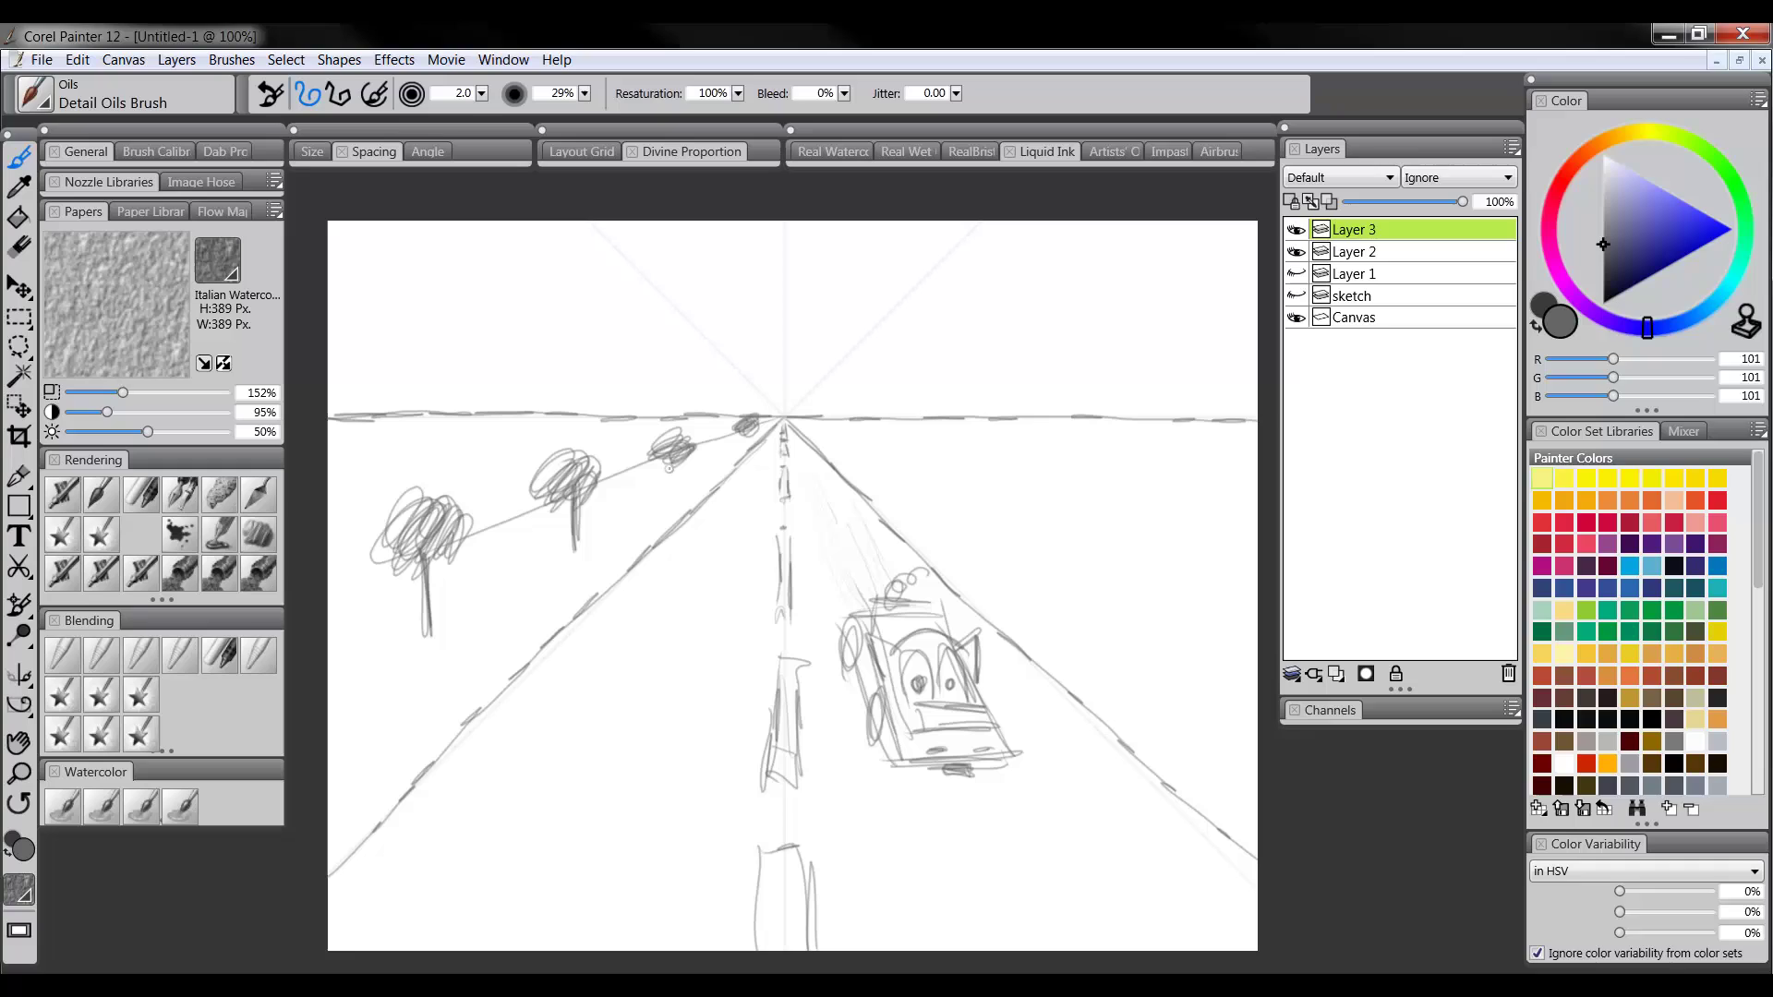
pyautogui.moveTo(674, 451); pyautogui.dragTo(677, 487)
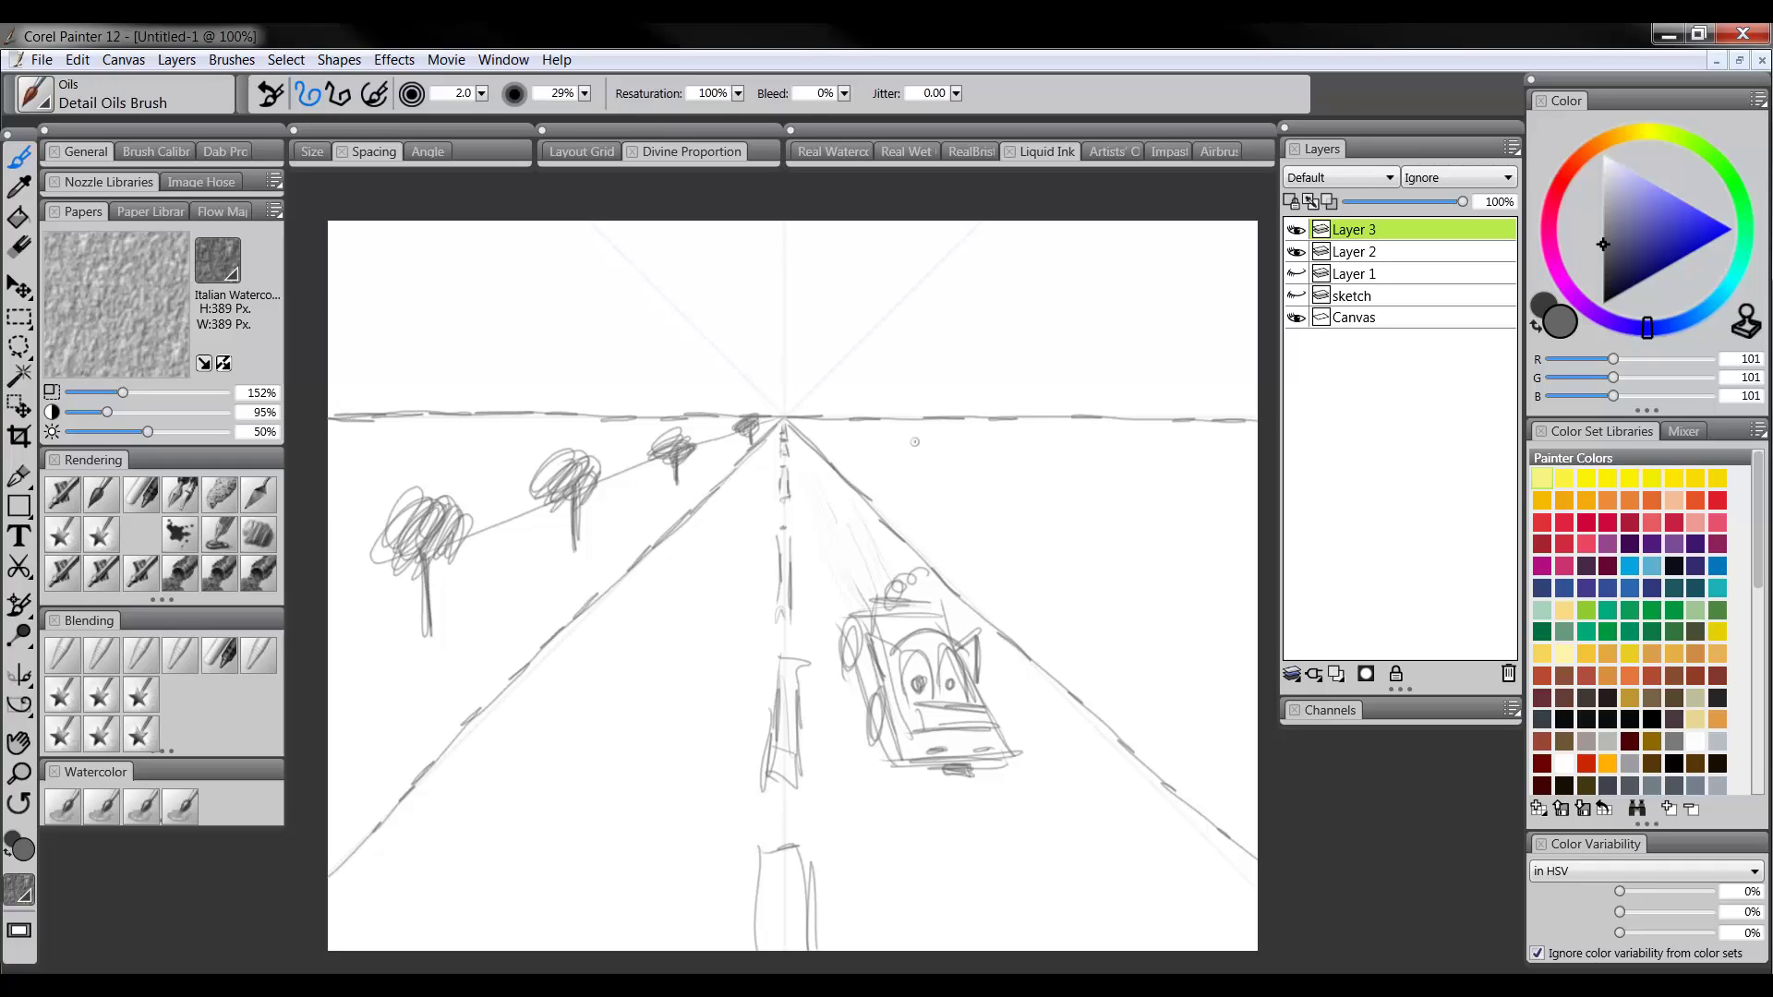
# Scribble a small tree and a large near tree with trunks on the road's right side
pyautogui.moveTo(881, 429)
pyautogui.mouseDown()
pyautogui.moveTo(910, 434)
pyautogui.moveTo(872, 433)
pyautogui.moveTo(890, 482)
pyautogui.moveTo(993, 467)
pyautogui.moveTo(974, 517)
pyautogui.moveTo(1038, 480)
pyautogui.moveTo(979, 522)
pyautogui.moveTo(986, 568)
pyautogui.mouseUp()
pyautogui.moveTo(996, 506); pyautogui.dragTo(986, 565)
pyautogui.moveTo(1126, 557)
pyautogui.mouseDown()
pyautogui.moveTo(1122, 601)
pyautogui.moveTo(1203, 598)
pyautogui.mouseUp()
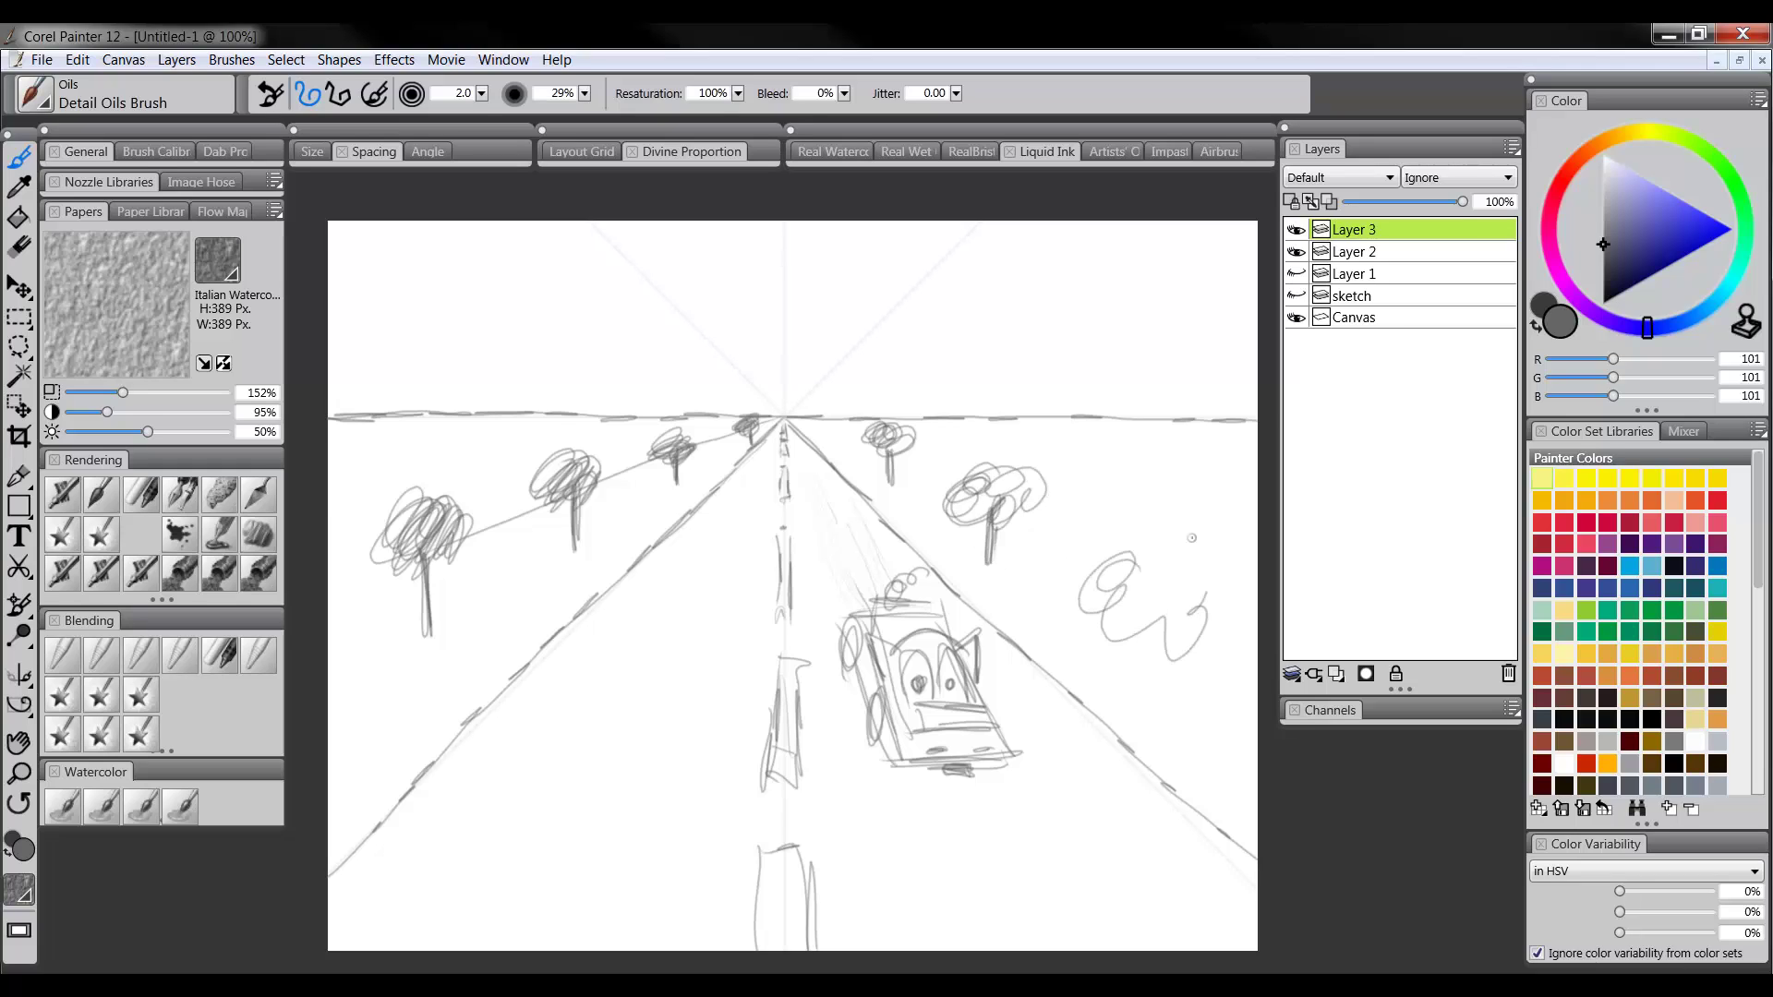
pyautogui.moveTo(1191, 537)
pyautogui.mouseDown()
pyautogui.moveTo(1113, 569)
pyautogui.moveTo(1202, 619)
pyautogui.moveTo(1158, 540)
pyautogui.moveTo(1104, 567)
pyautogui.moveTo(1206, 602)
pyautogui.moveTo(1186, 563)
pyautogui.moveTo(1161, 609)
pyautogui.moveTo(1145, 692)
pyautogui.mouseUp()
pyautogui.moveTo(1154, 609); pyautogui.dragTo(1166, 707)
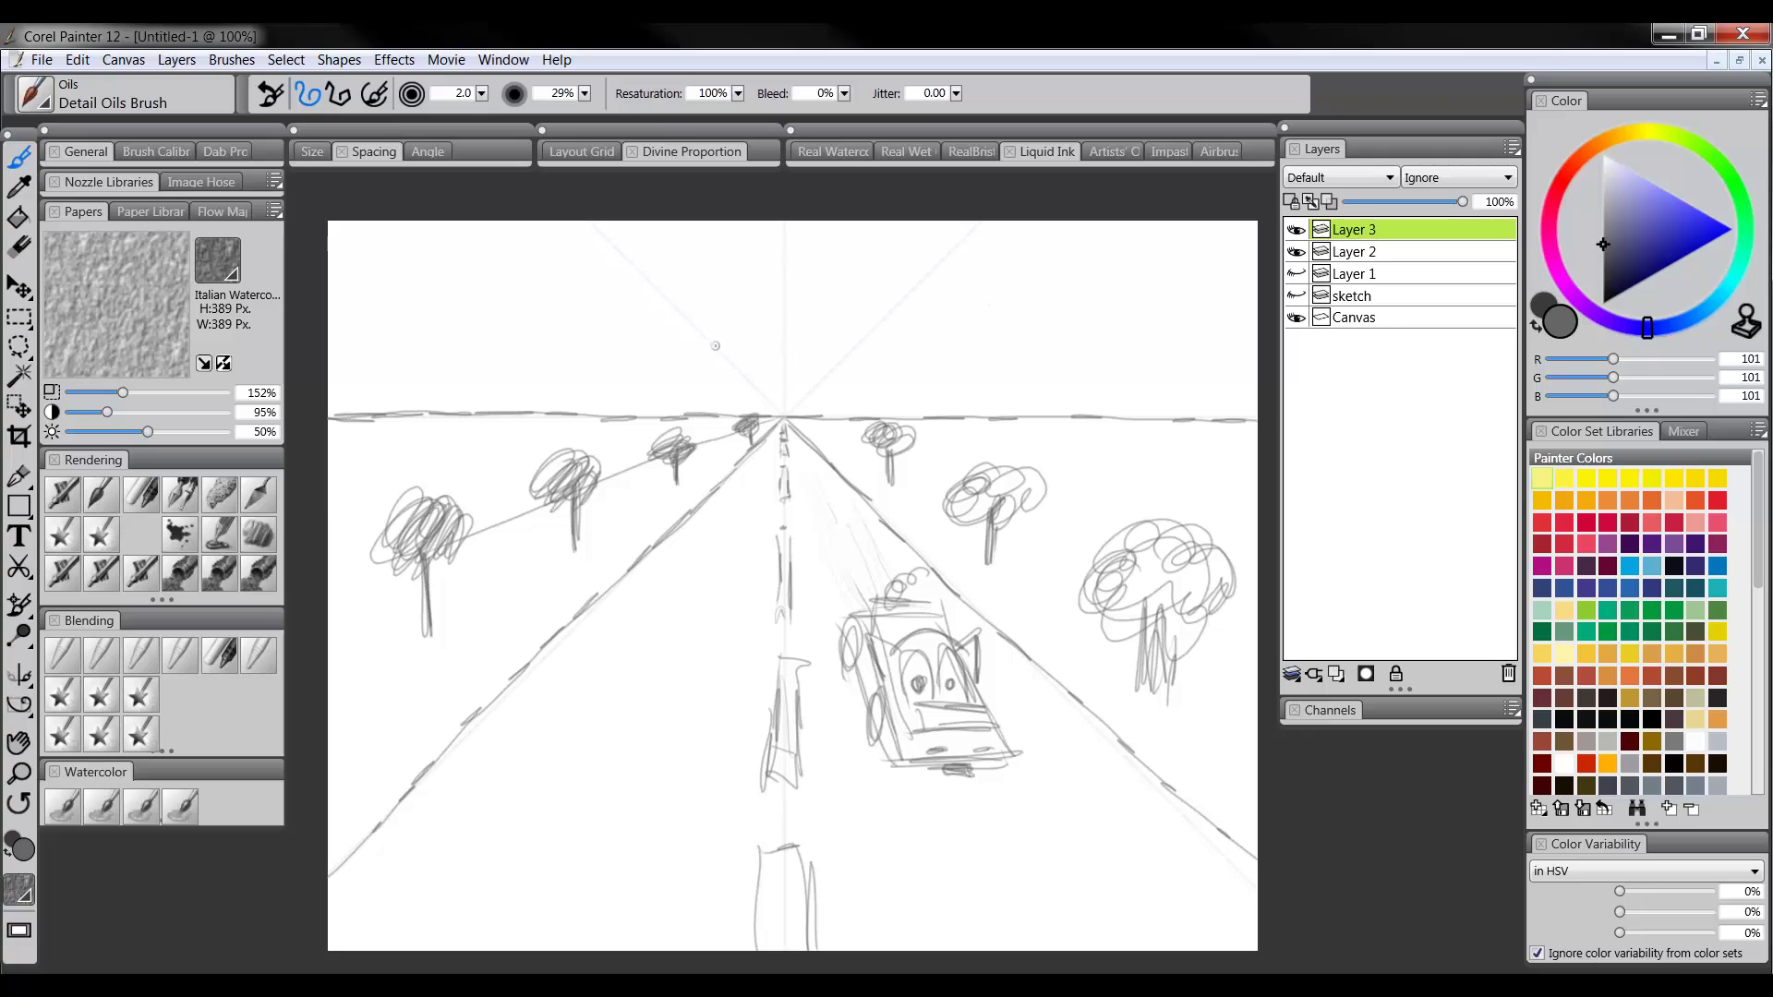
# Draw clouds in the sky, including a large one at the upper right
pyautogui.moveTo(744, 319)
pyautogui.mouseDown()
pyautogui.moveTo(696, 331)
pyautogui.moveTo(782, 335)
pyautogui.moveTo(694, 277)
pyautogui.moveTo(538, 273)
pyautogui.moveTo(675, 225)
pyautogui.moveTo(755, 270)
pyautogui.mouseUp()
pyautogui.moveTo(783, 377); pyautogui.dragTo(815, 379)
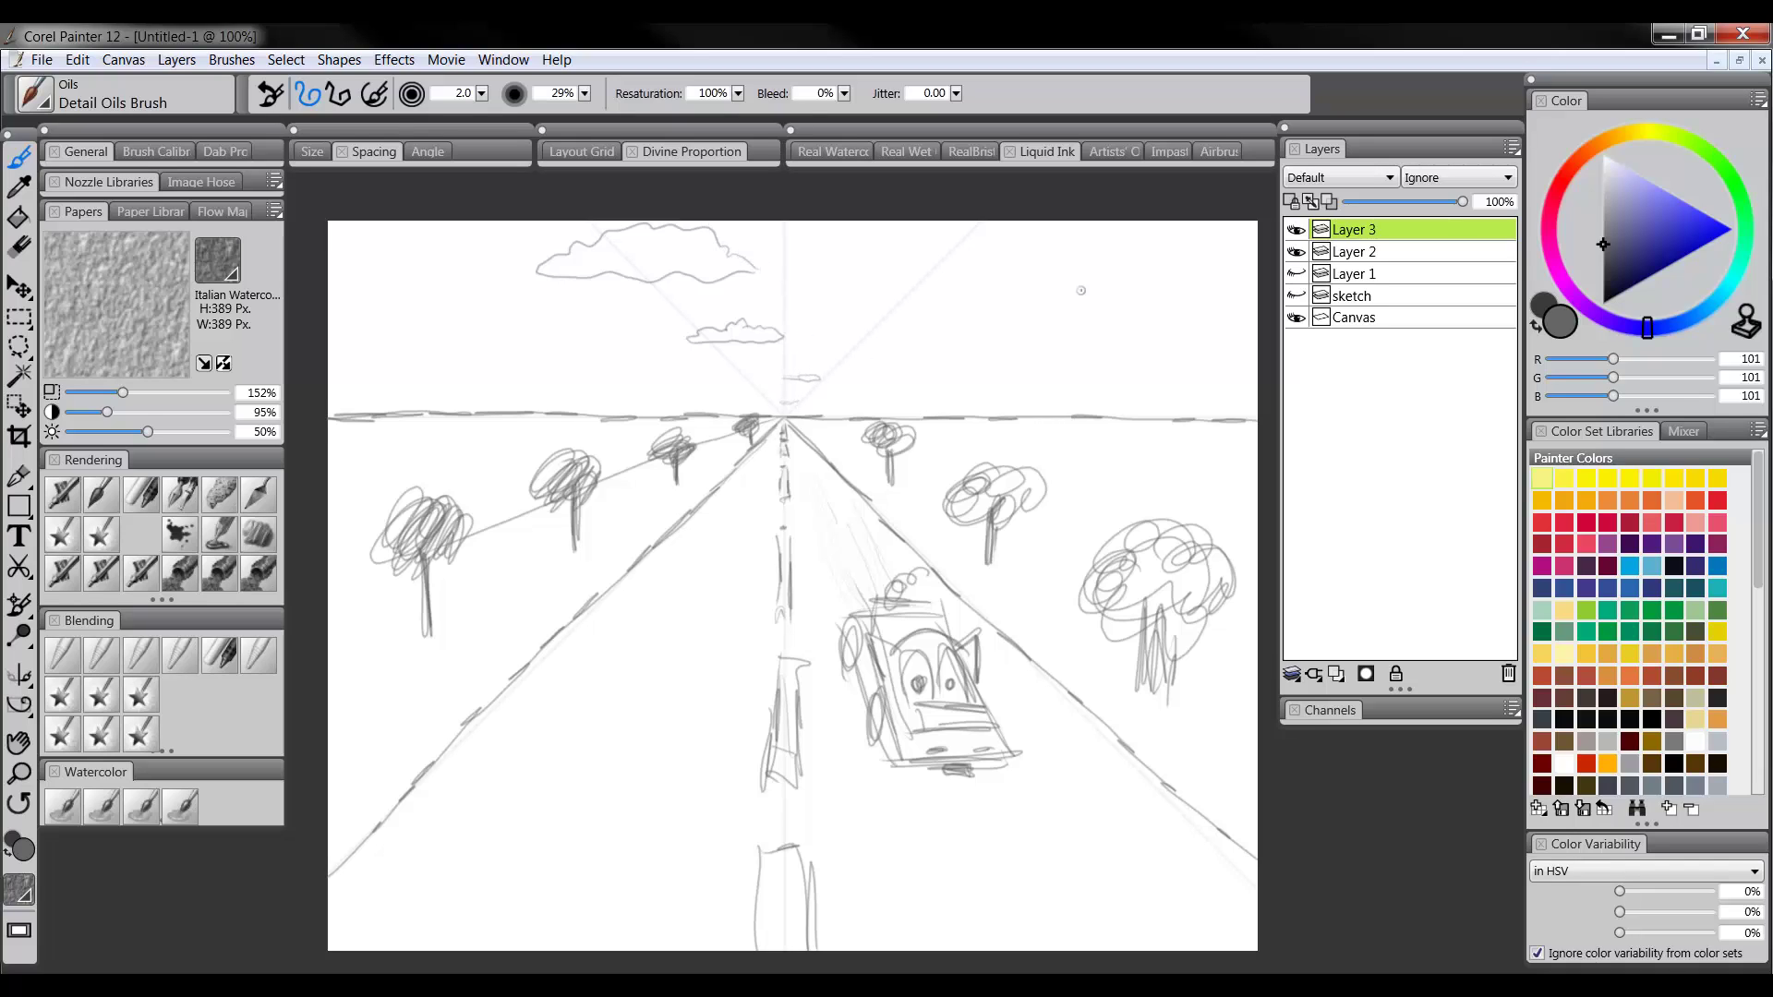
pyautogui.moveTo(1143, 255)
pyautogui.mouseDown()
pyautogui.moveTo(1072, 225)
pyautogui.moveTo(877, 312)
pyautogui.moveTo(1197, 310)
pyautogui.moveTo(1227, 289)
pyautogui.moveTo(1142, 260)
pyautogui.mouseUp()
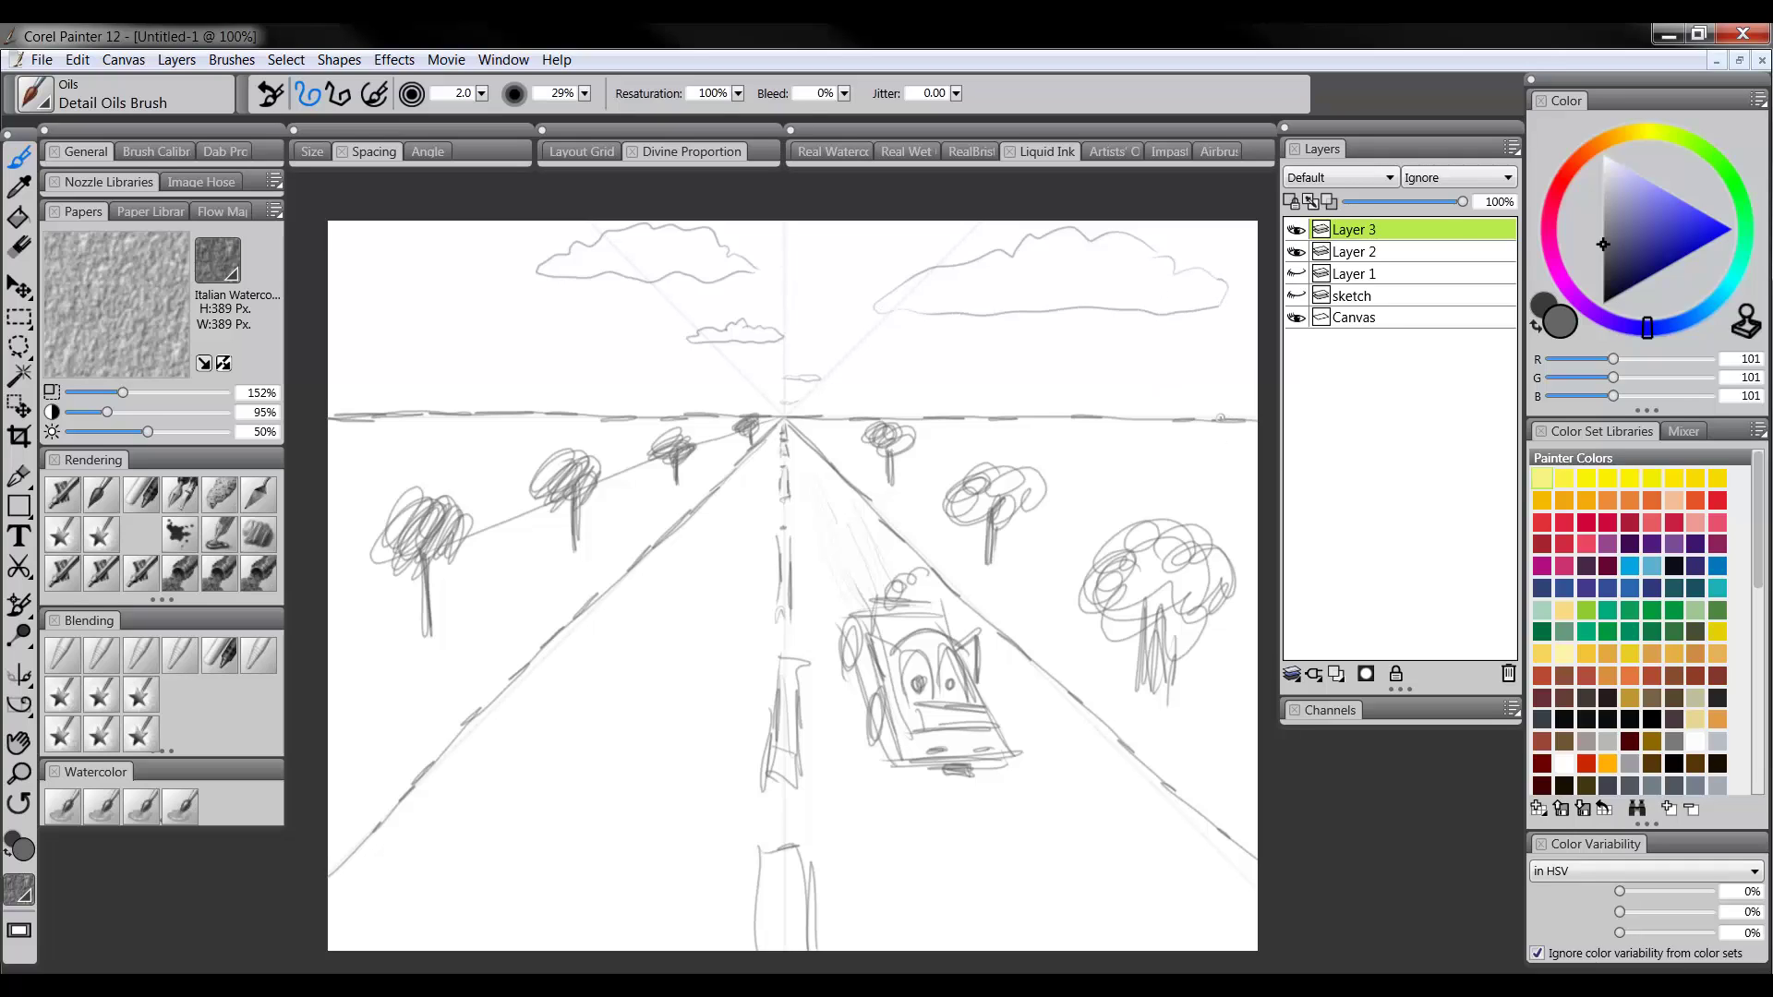
# Draw guides from a right horizon vanishing point, hatch a receding strip, and add wavy horizon hills
pyautogui.moveTo(1220, 418); pyautogui.dragTo(959, 256)
pyautogui.moveTo(1228, 420); pyautogui.dragTo(1227, 237)
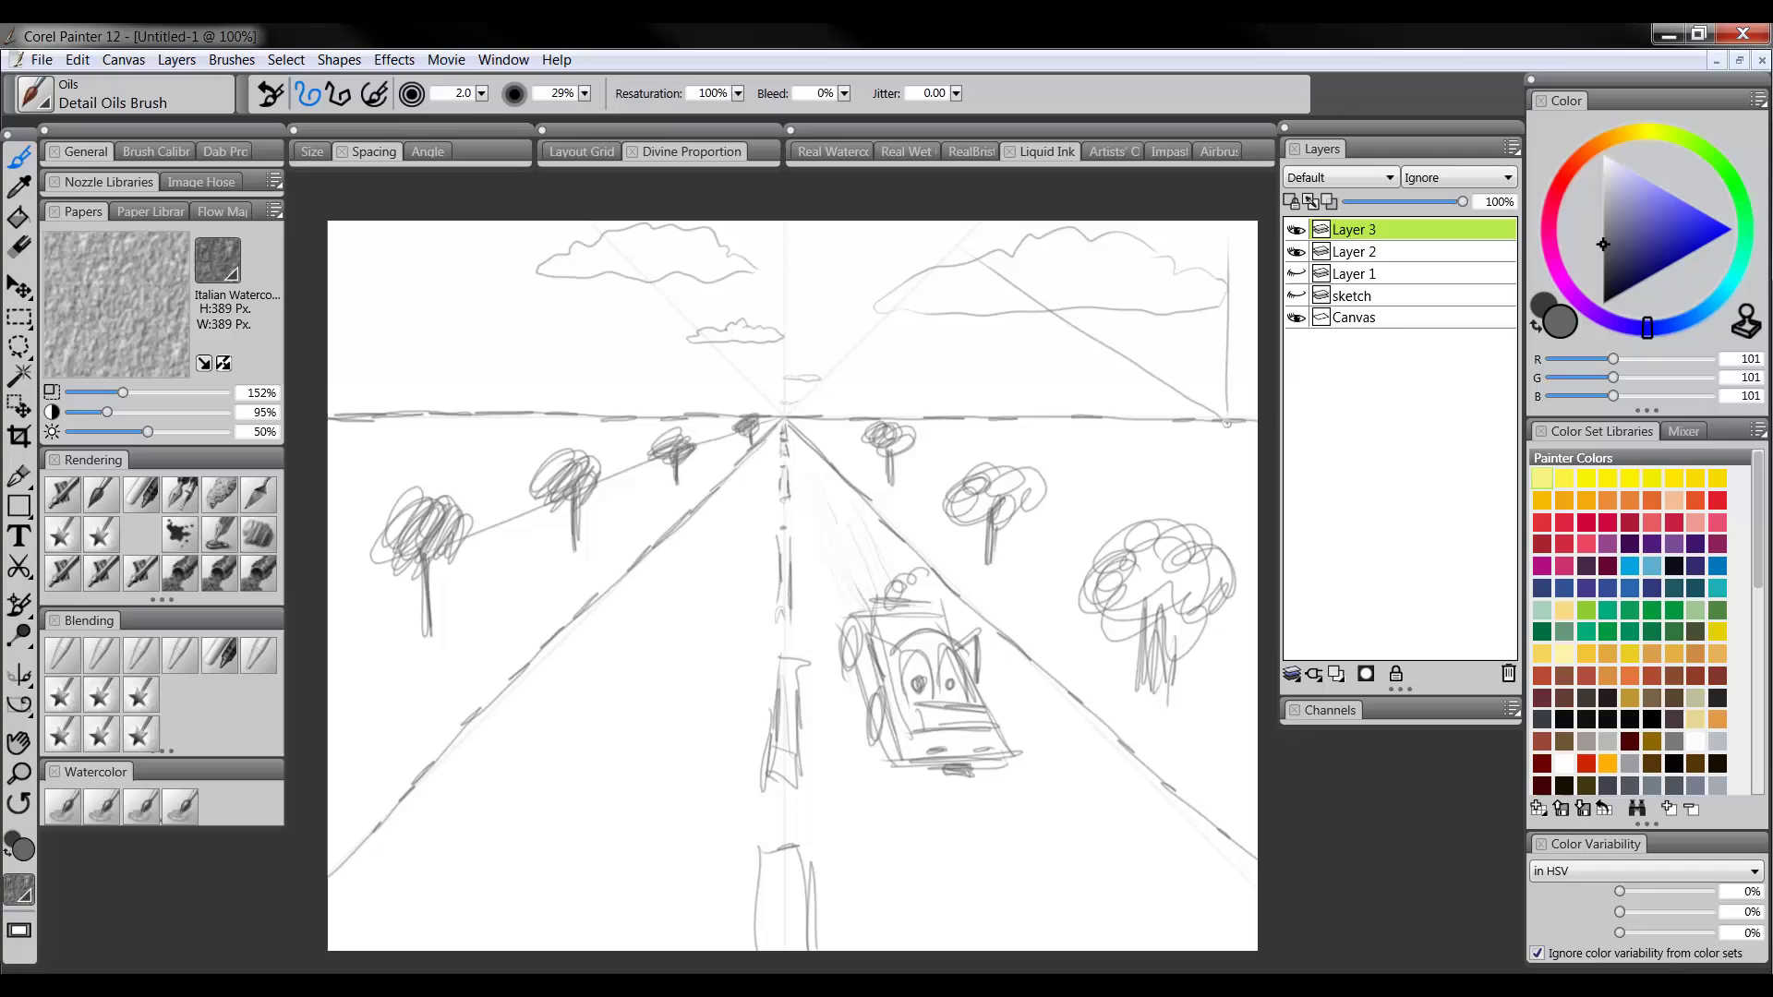
pyautogui.moveTo(1226, 418); pyautogui.dragTo(952, 637)
pyautogui.moveTo(1227, 419); pyautogui.dragTo(864, 482)
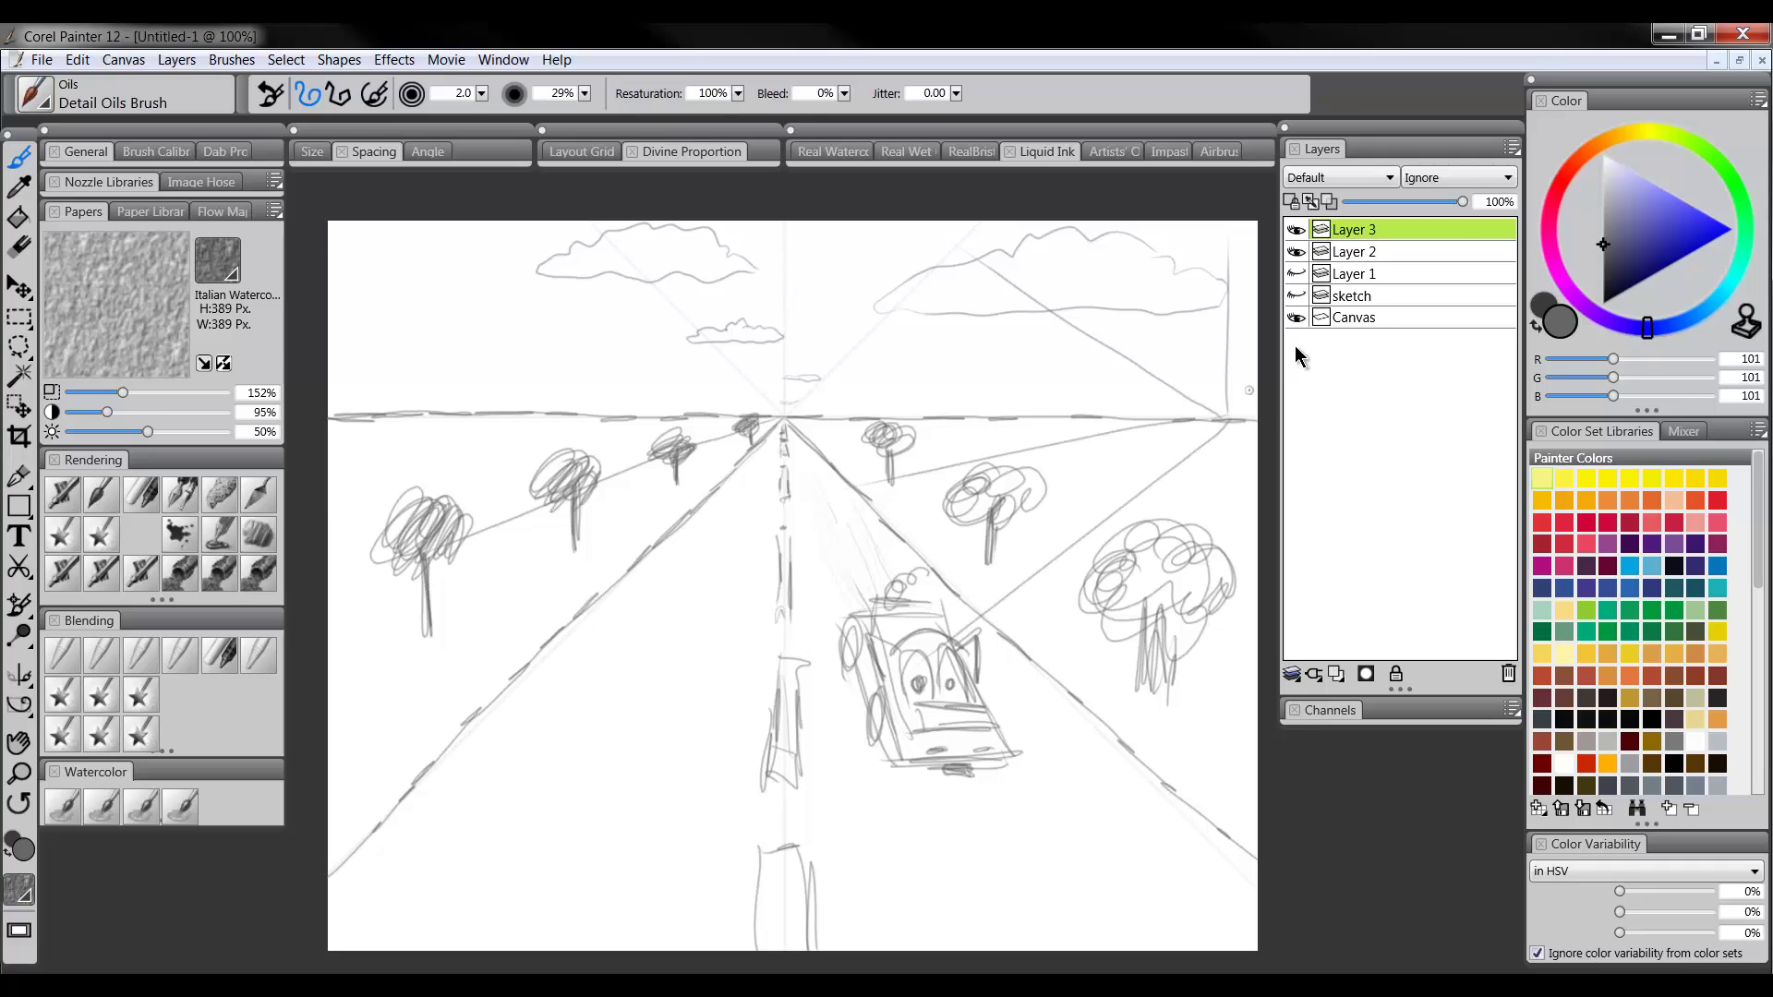
pyautogui.moveTo(1228, 421)
pyautogui.mouseDown()
pyautogui.moveTo(1155, 709)
pyautogui.moveTo(975, 562)
pyautogui.mouseUp()
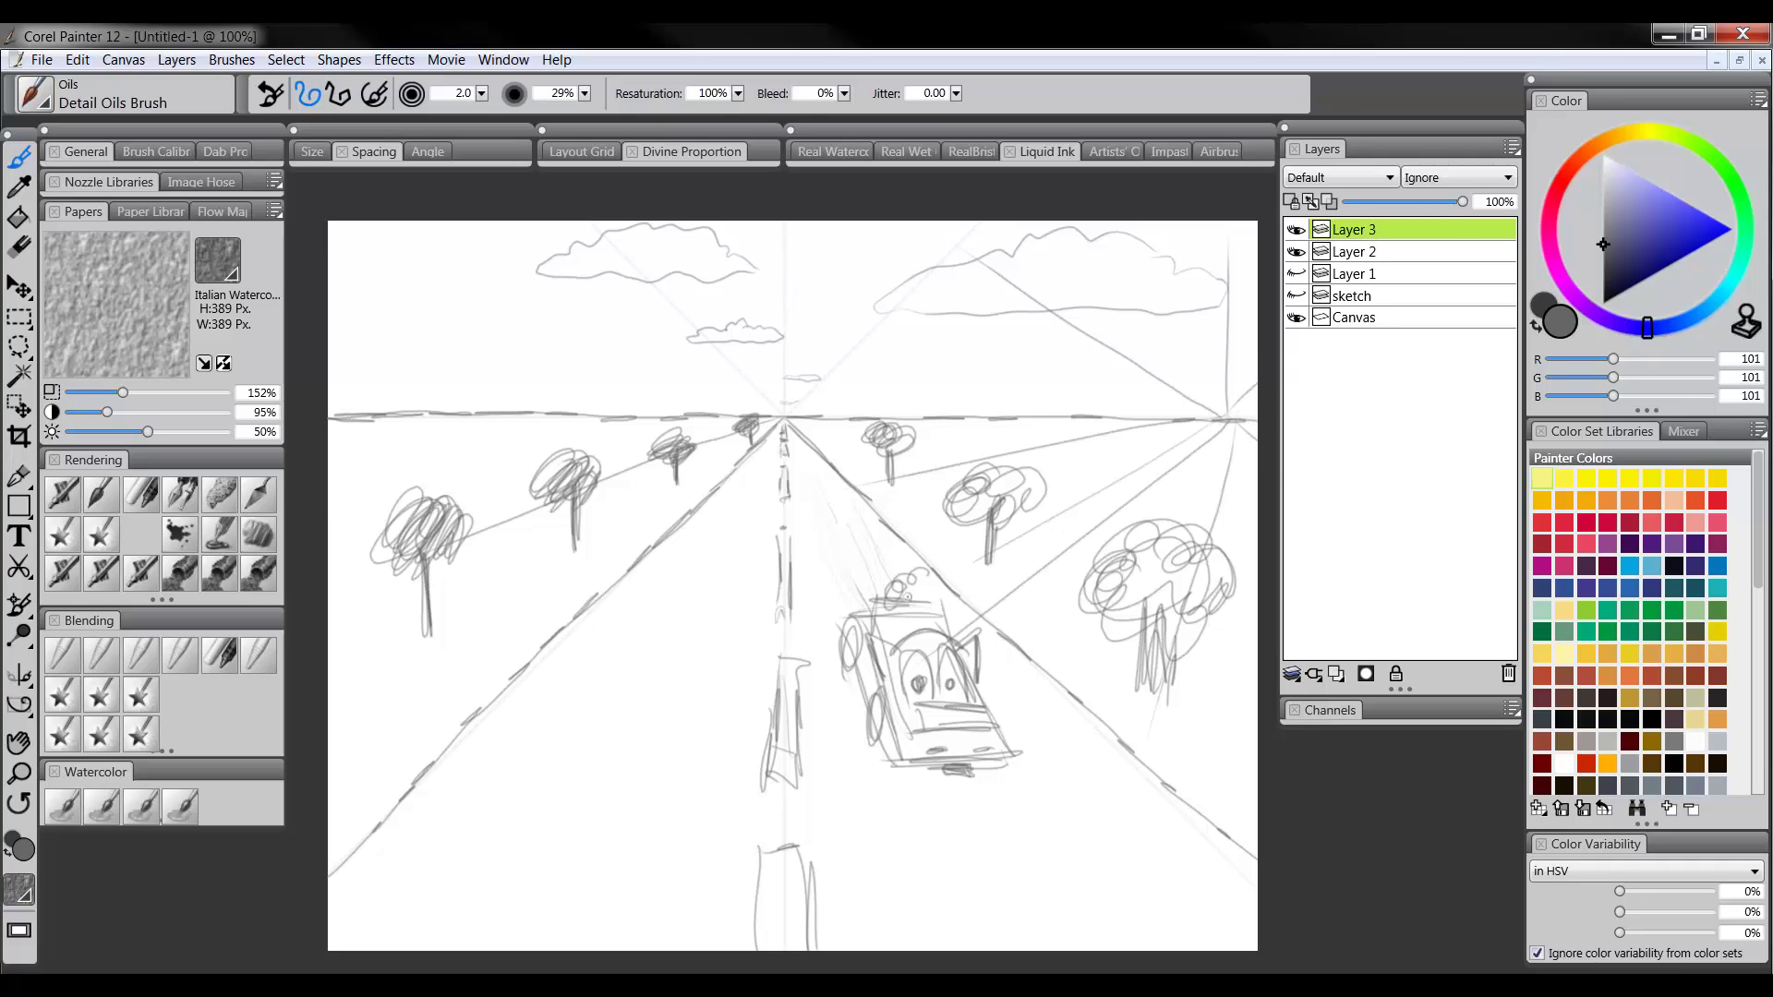
pyautogui.moveTo(1233, 423)
pyautogui.mouseDown()
pyautogui.moveTo(1112, 707)
pyautogui.moveTo(1225, 725)
pyautogui.mouseUp()
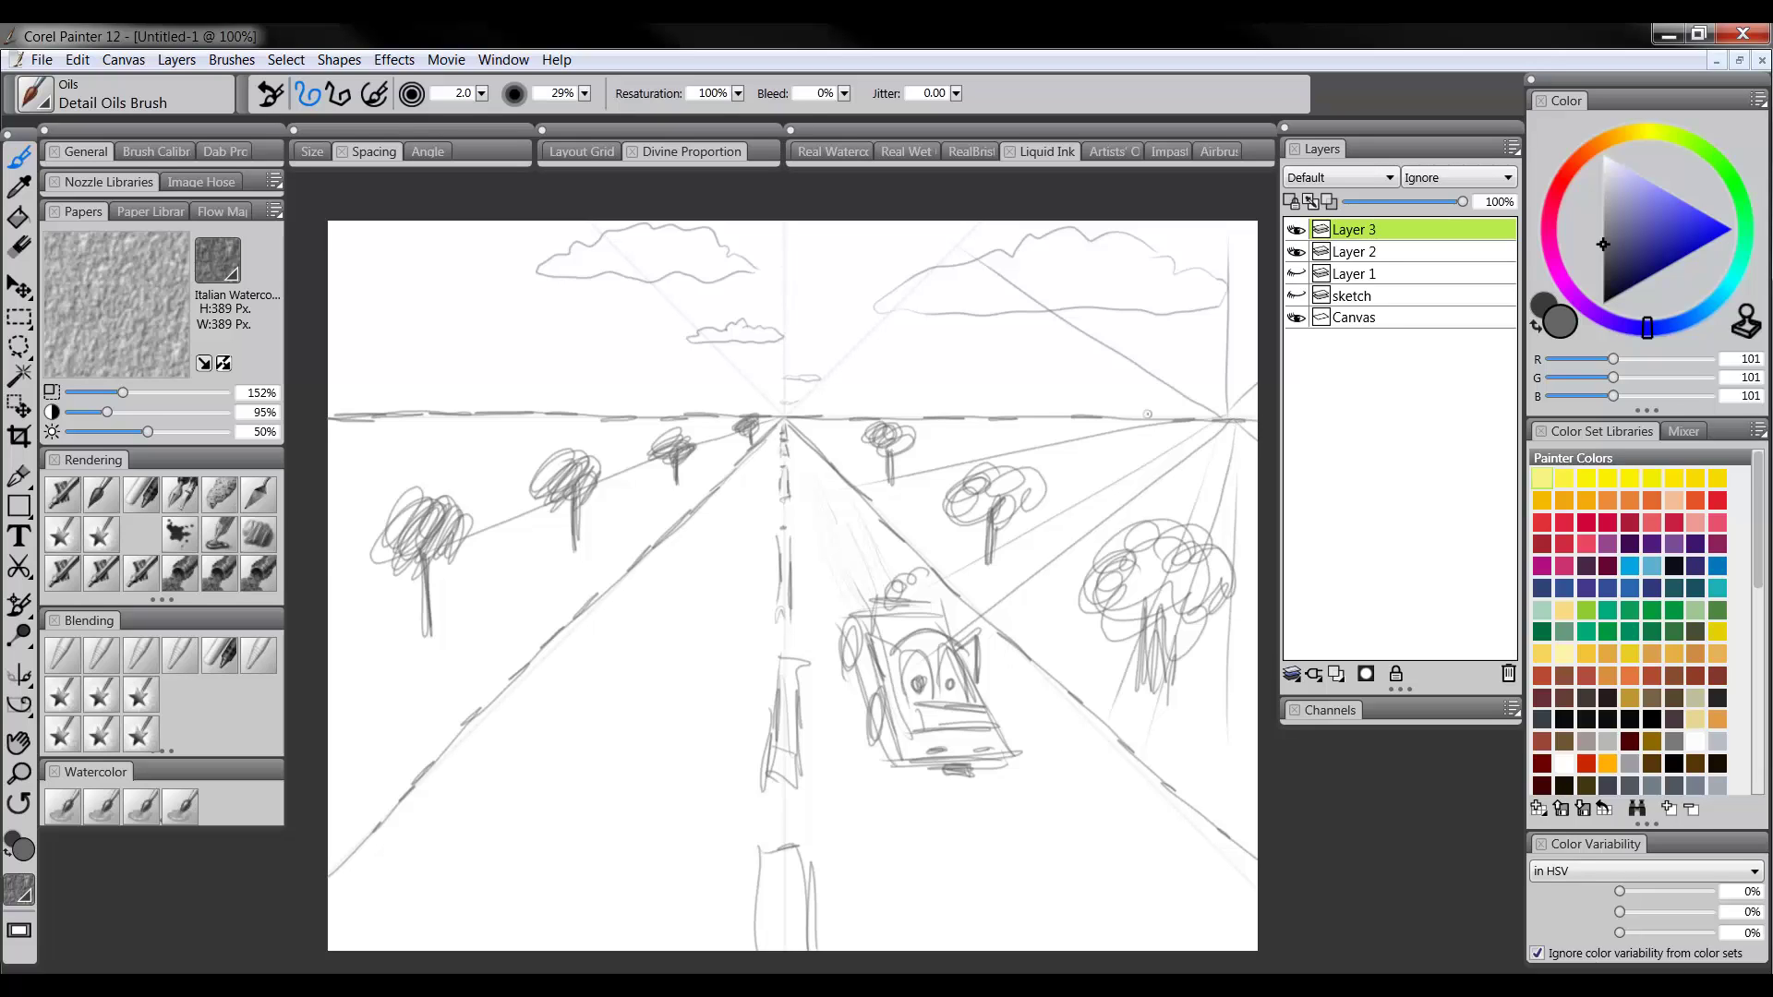
pyautogui.moveTo(1224, 425)
pyautogui.mouseDown()
pyautogui.moveTo(1000, 530)
pyautogui.moveTo(939, 599)
pyautogui.mouseUp()
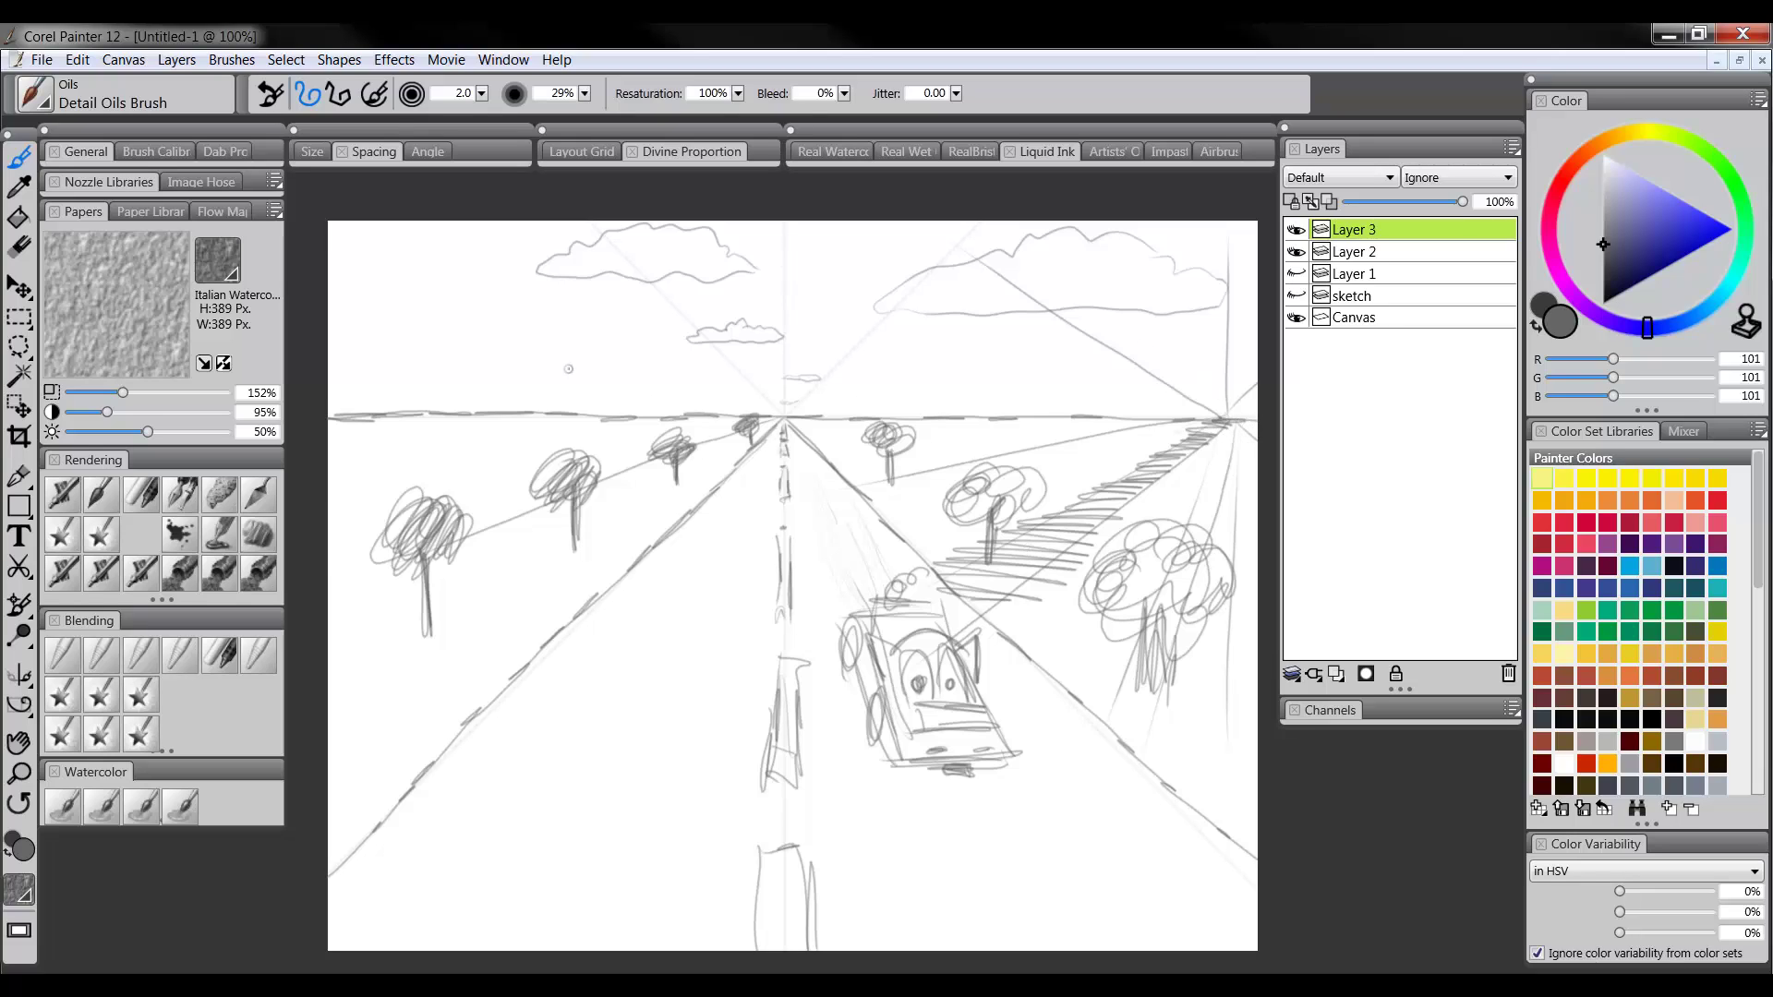
pyautogui.moveTo(338, 400); pyautogui.dragTo(490, 407)
pyautogui.moveTo(893, 416)
pyautogui.mouseDown()
pyautogui.moveTo(1164, 408)
pyautogui.moveTo(1288, 446)
pyautogui.mouseUp()
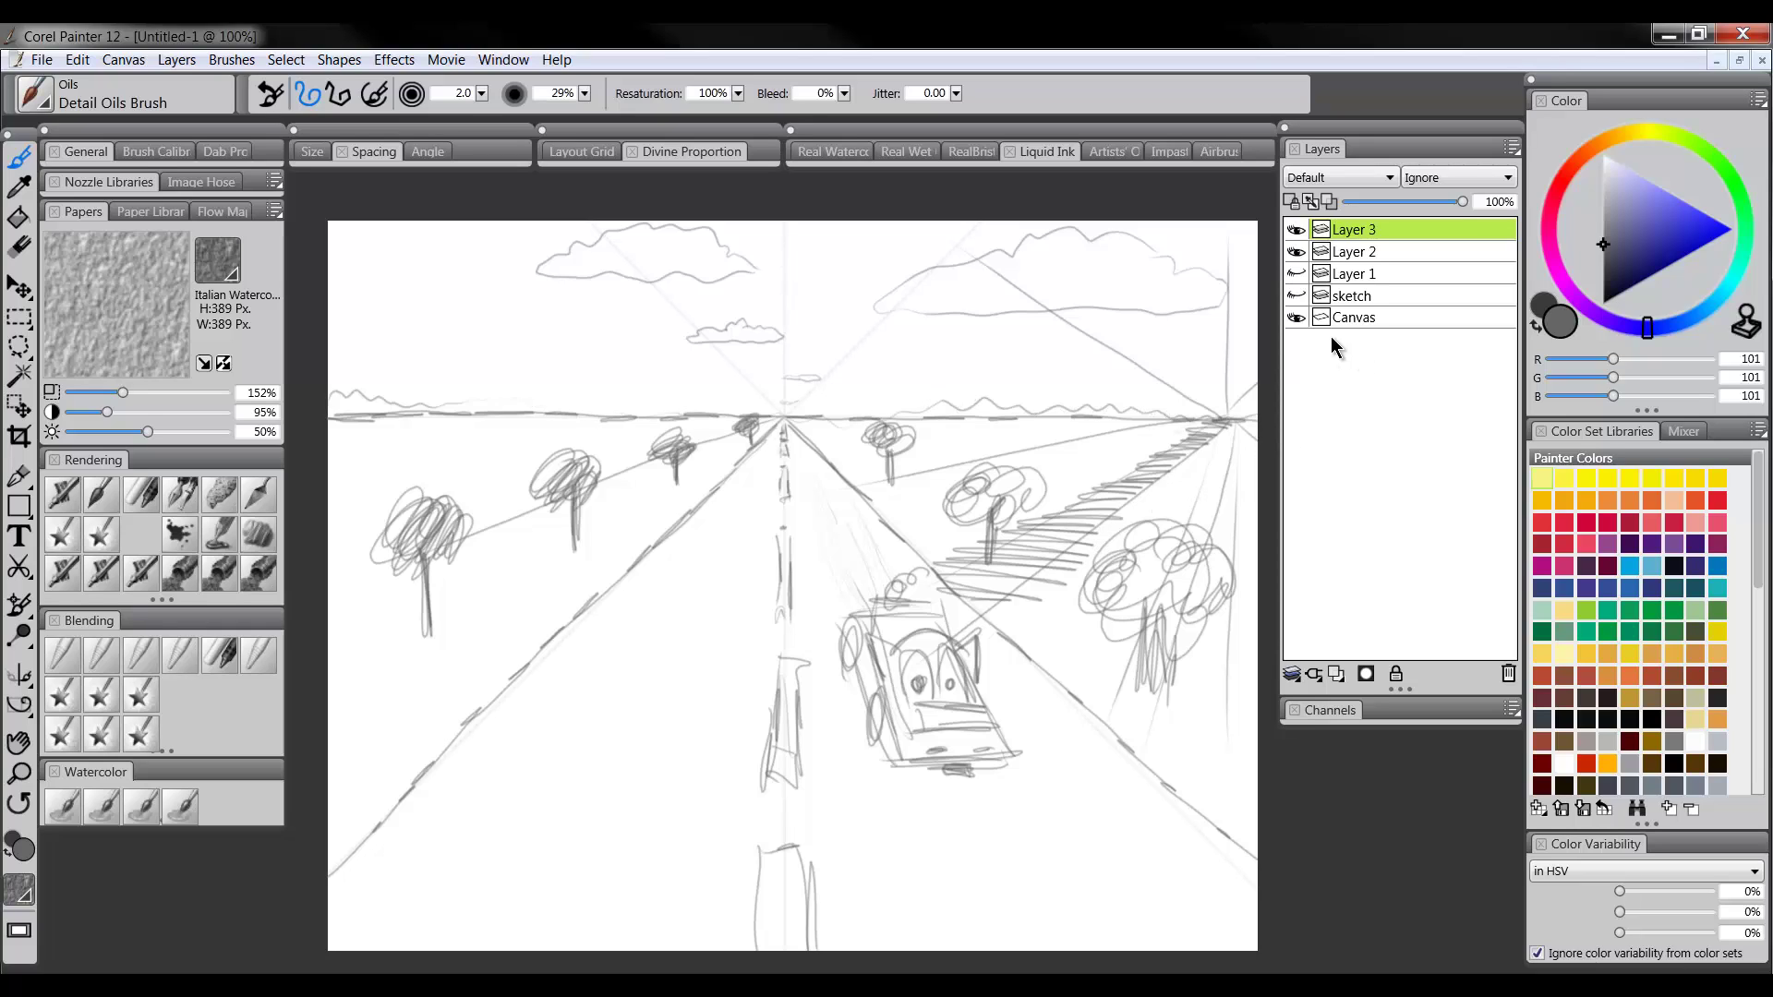
# Hide the road-scene layer so only the faint guide lines show
pyautogui.click(1296, 316)
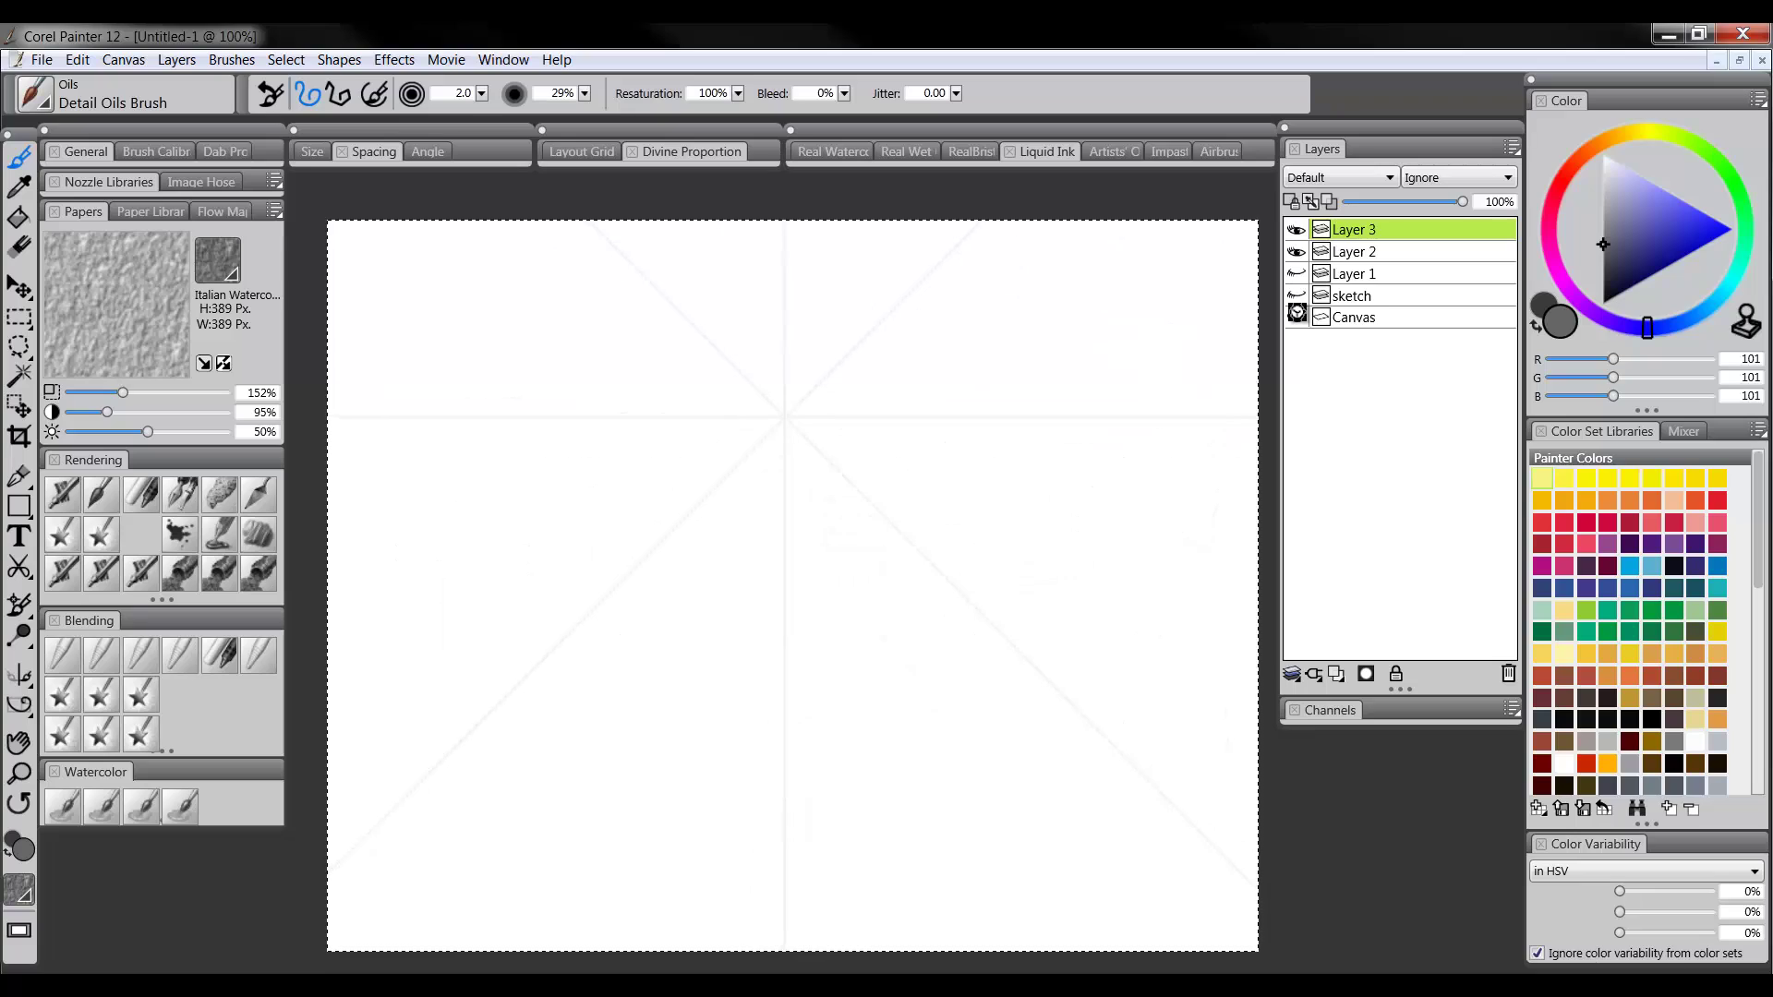